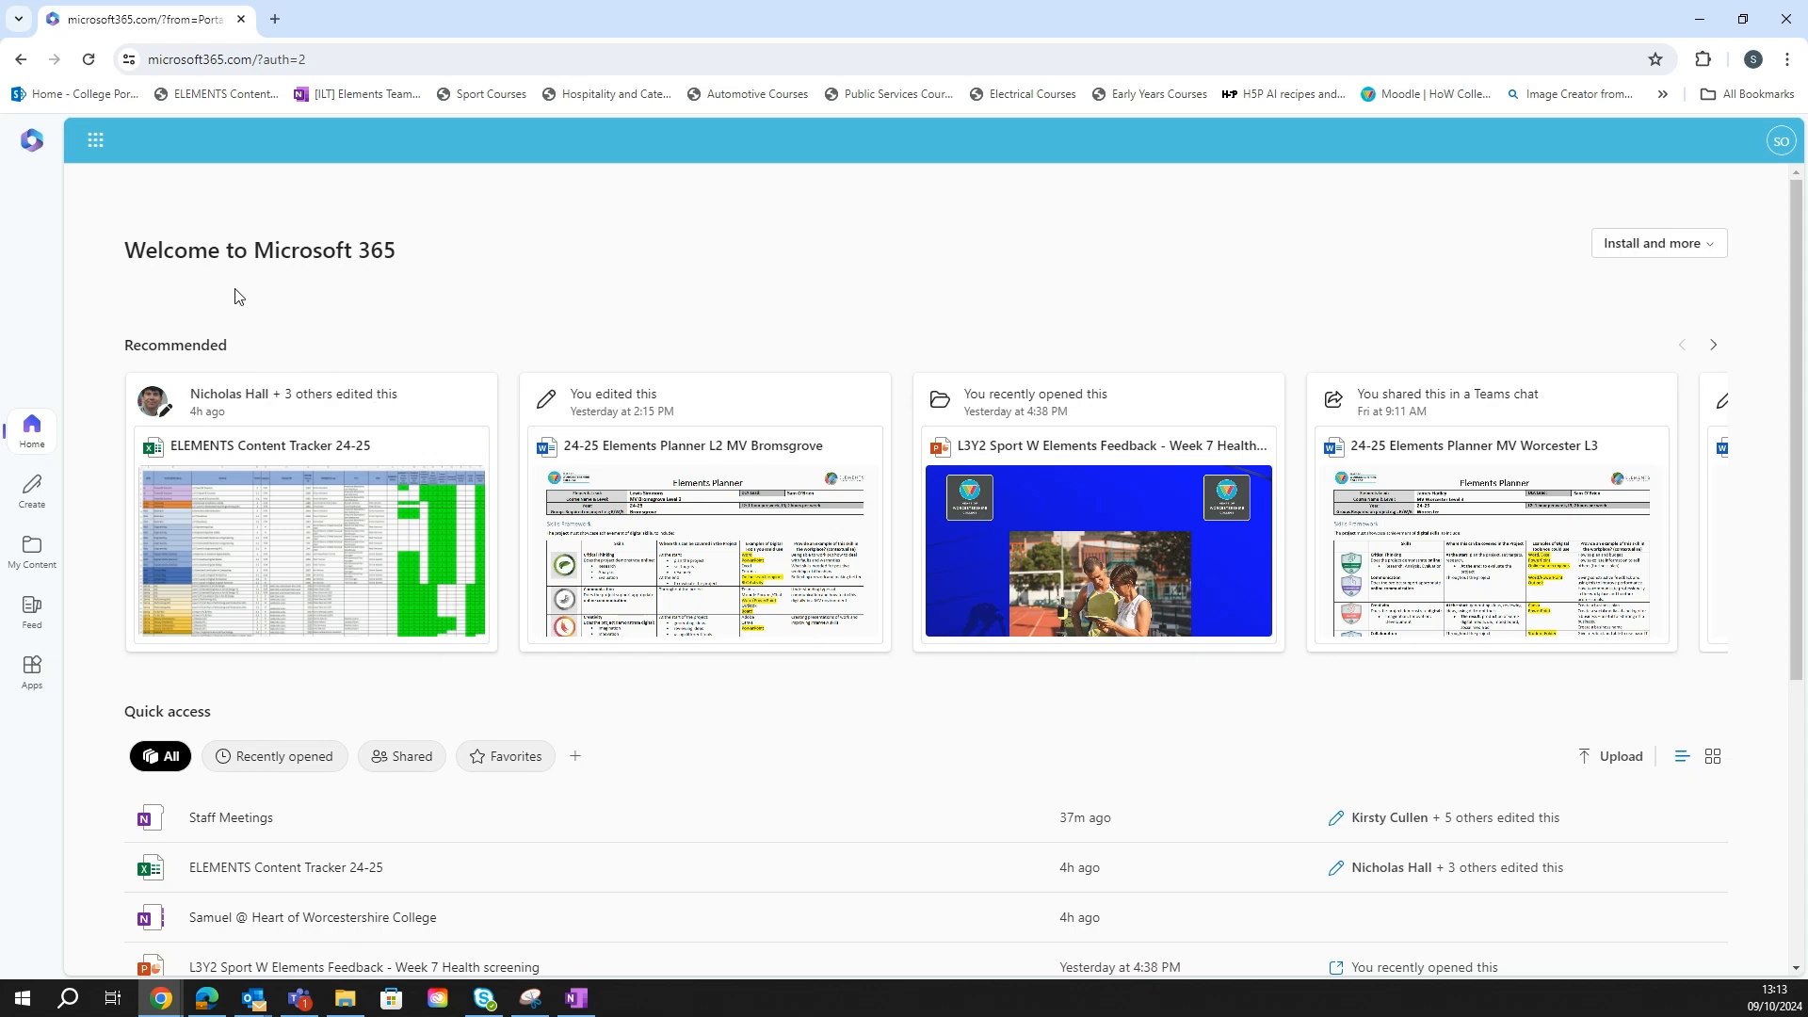
# Step: Open Sway from the Microsoft 365 apps and create a new blank Sway
pyautogui.click(95, 143)
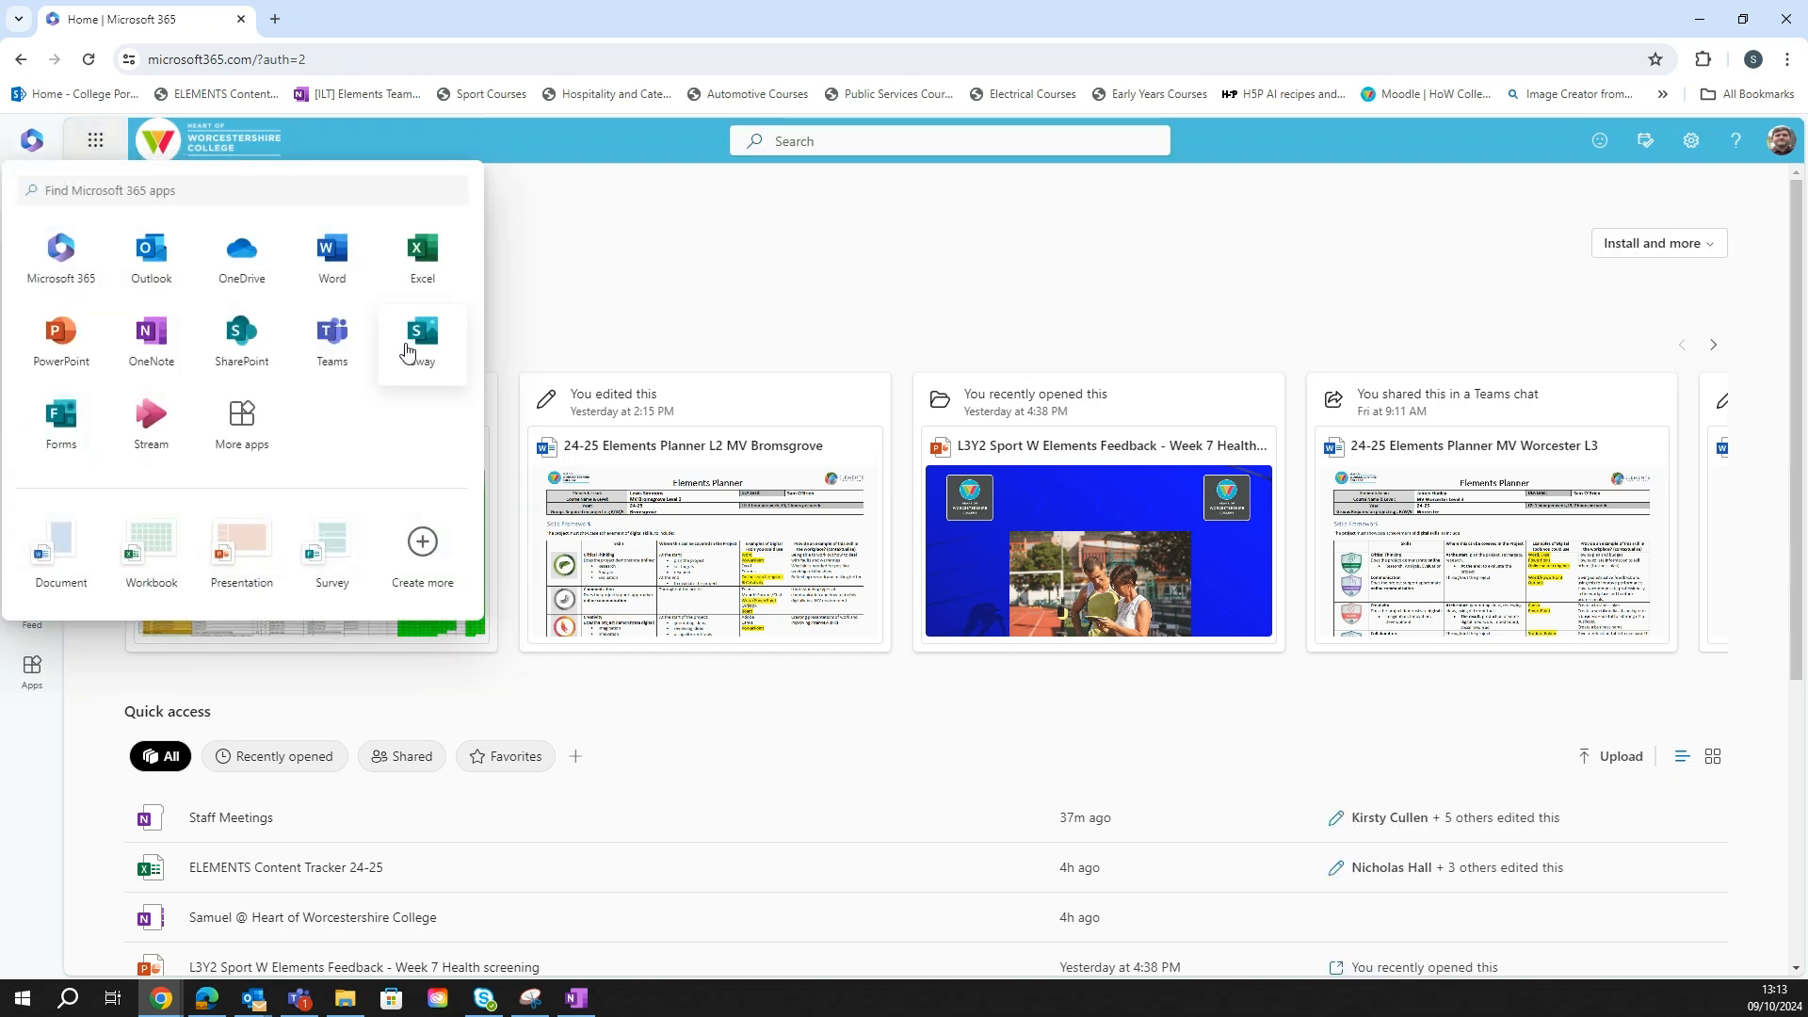
pyautogui.click(424, 334)
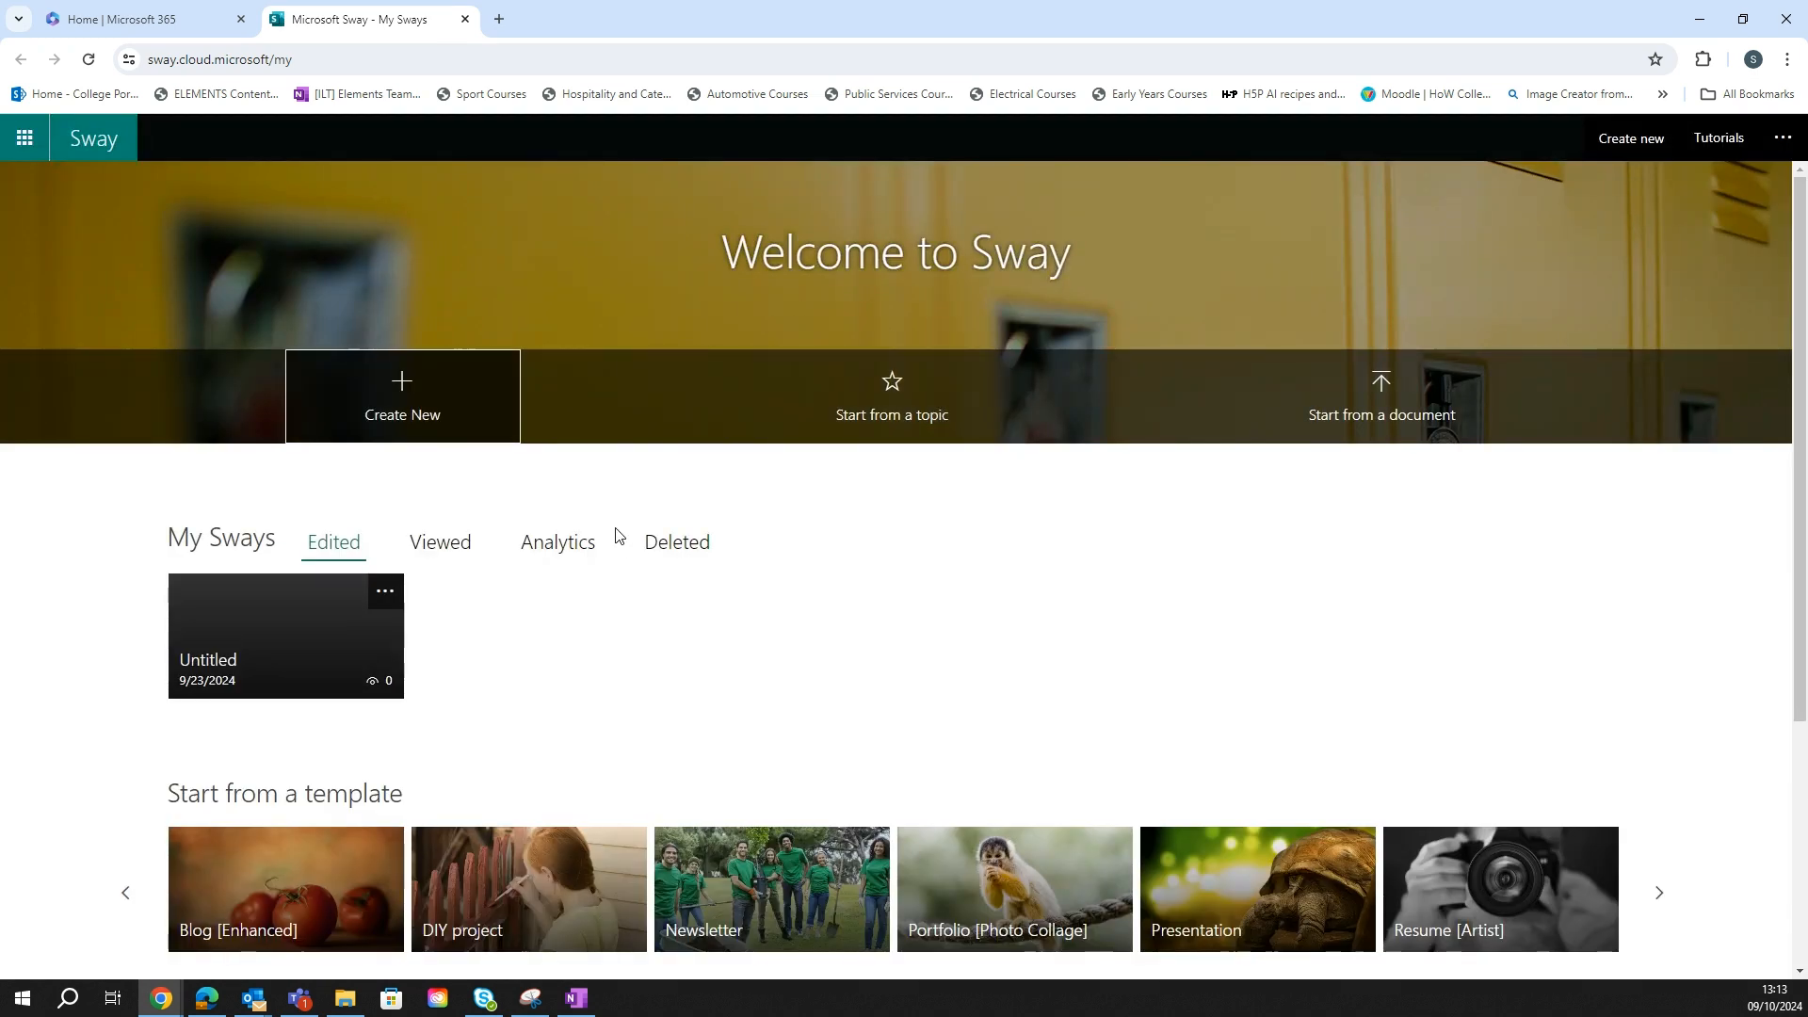
pyautogui.click(408, 434)
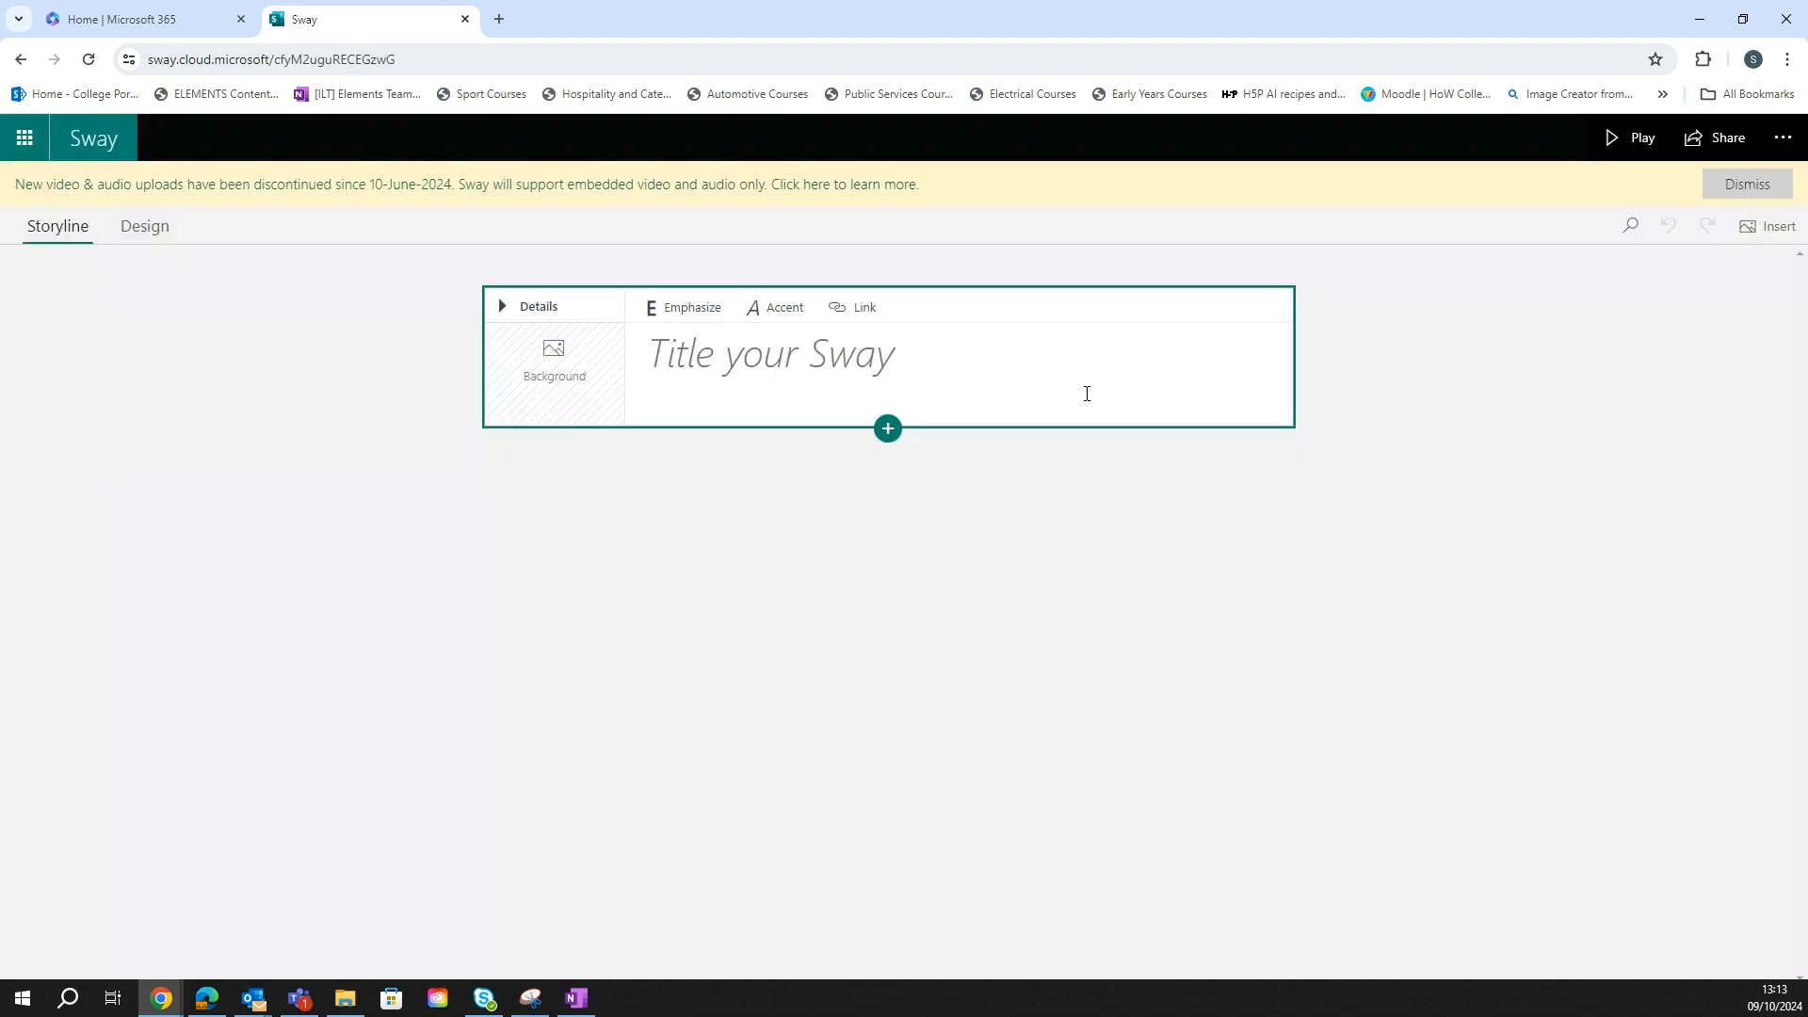
# Step: Title the Sway "How To Use Sway" and emphasize the whole title, trying the accent style on it as well
pyautogui.click(672, 351)
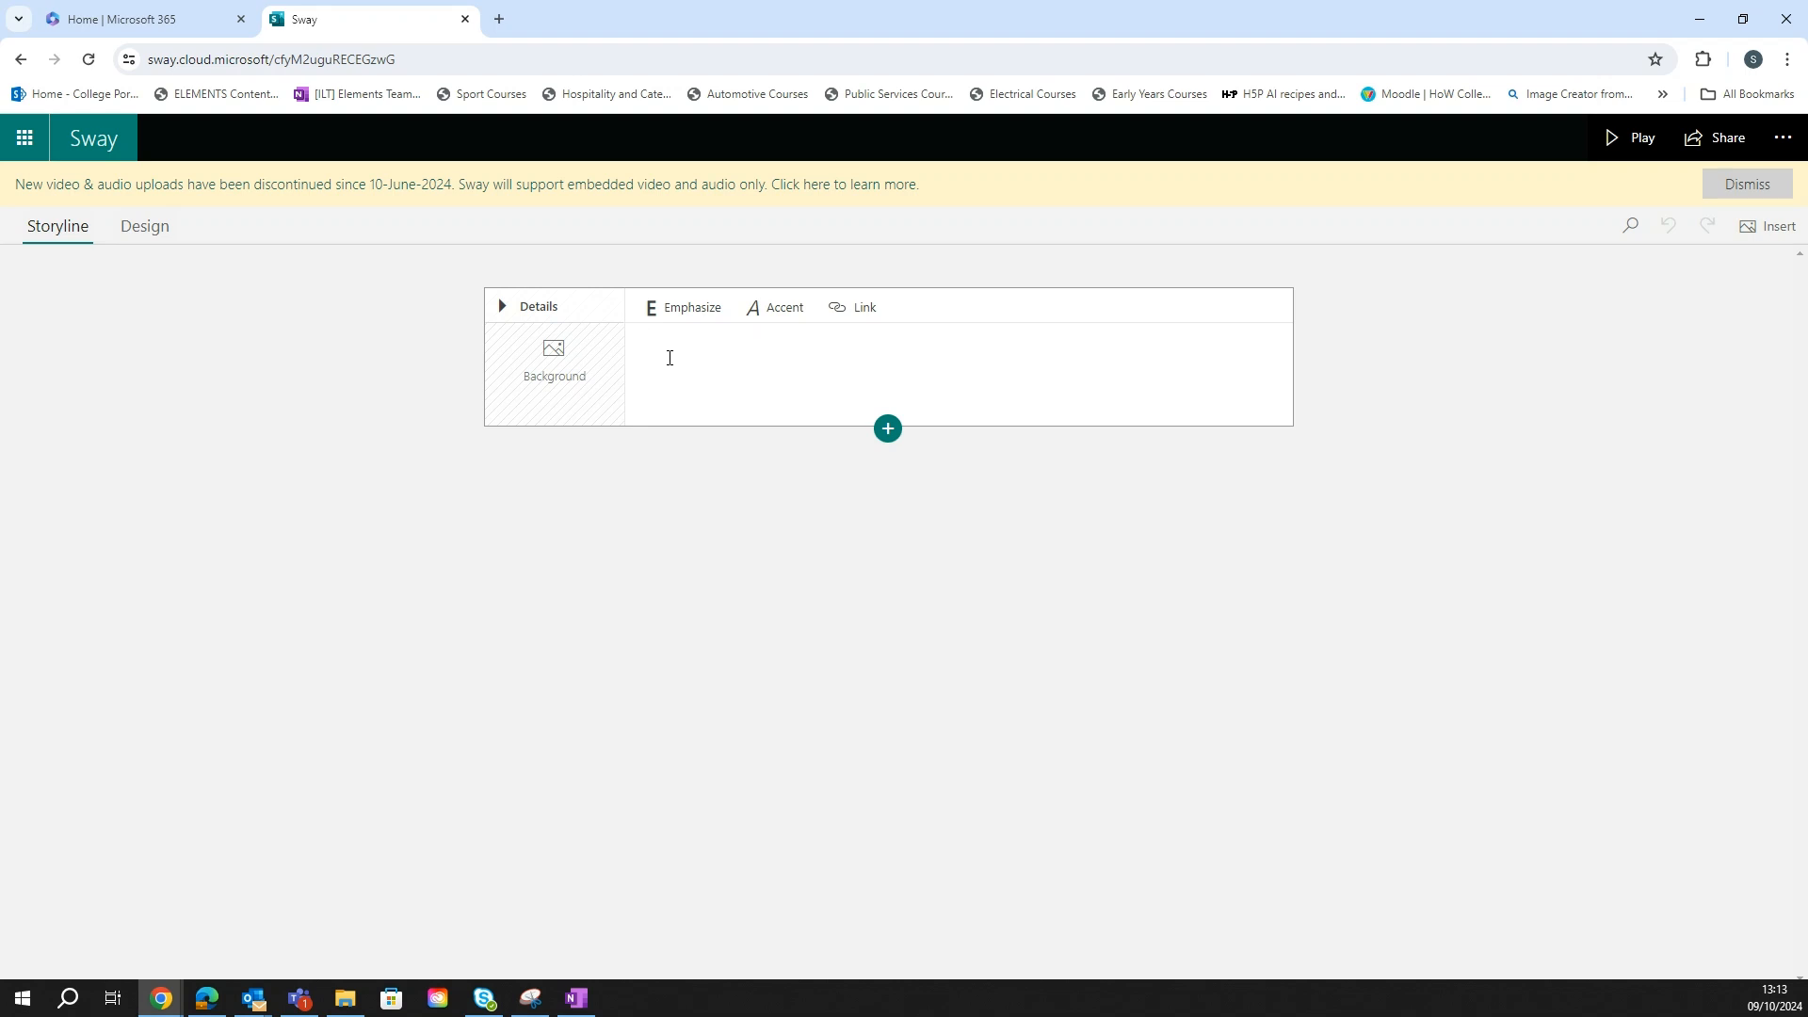
pyautogui.write('How To Use Sway')
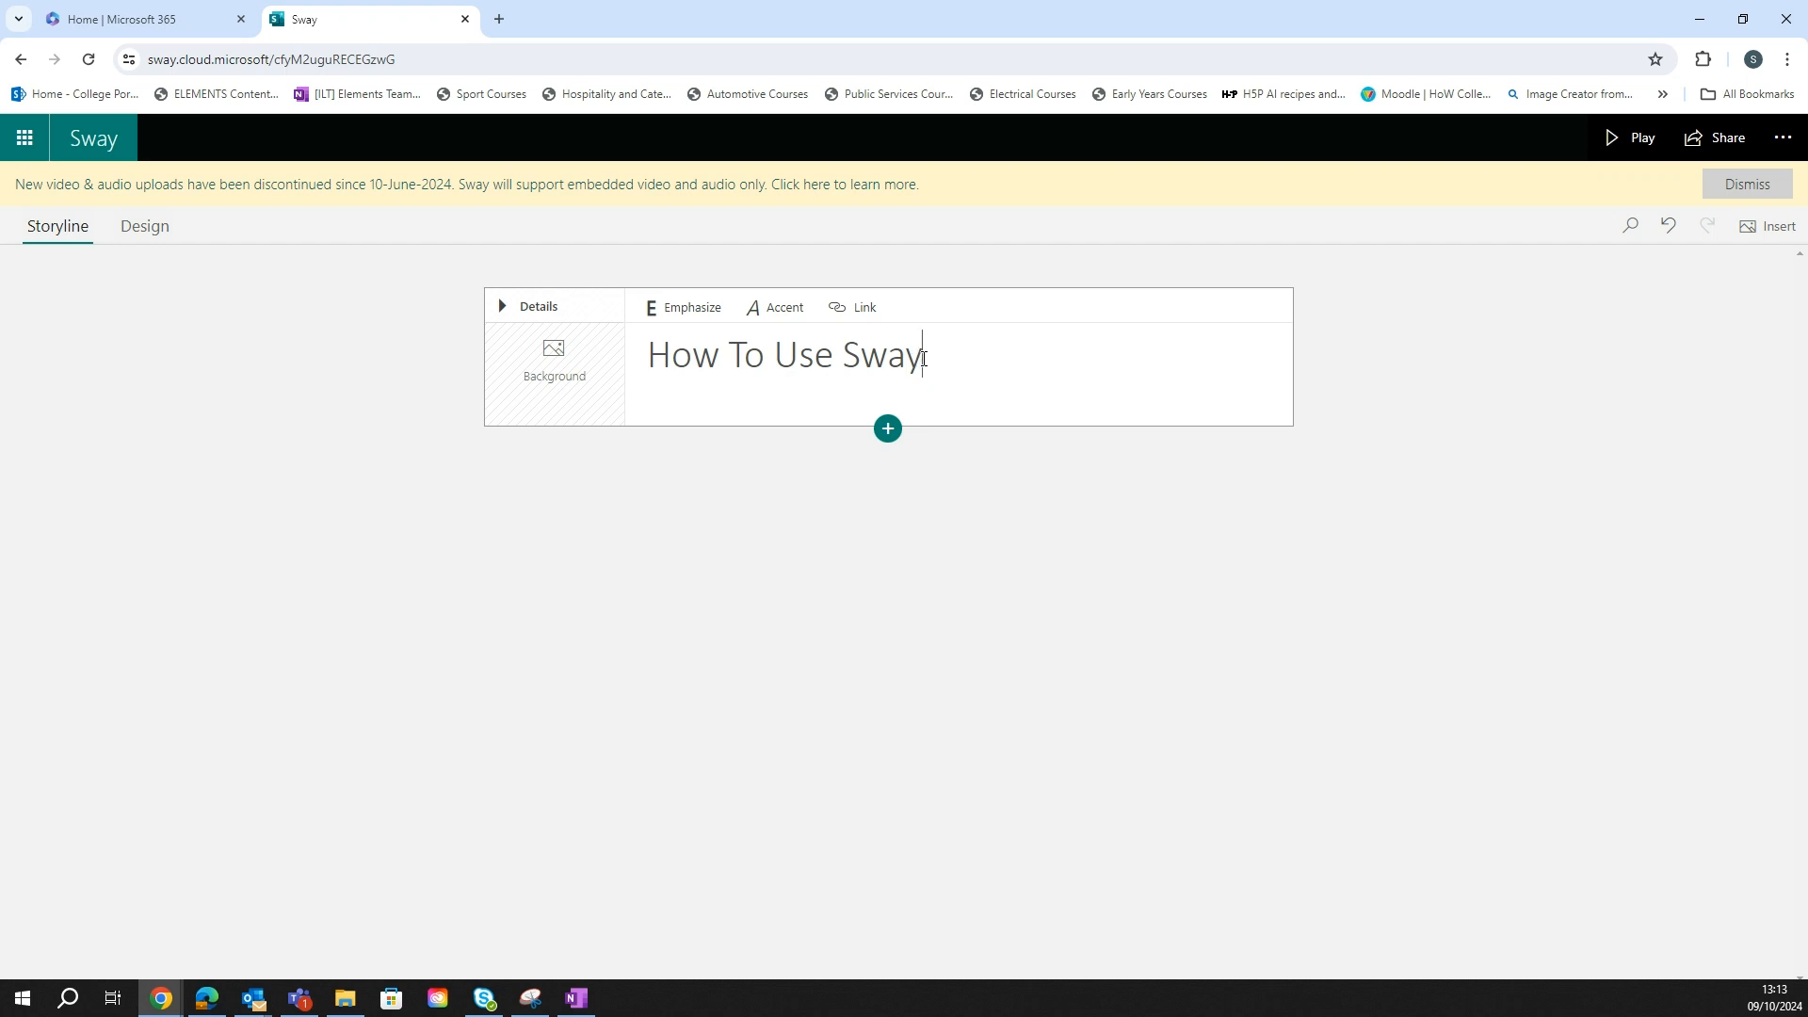
pyautogui.moveTo(923, 358); pyautogui.dragTo(655, 358)
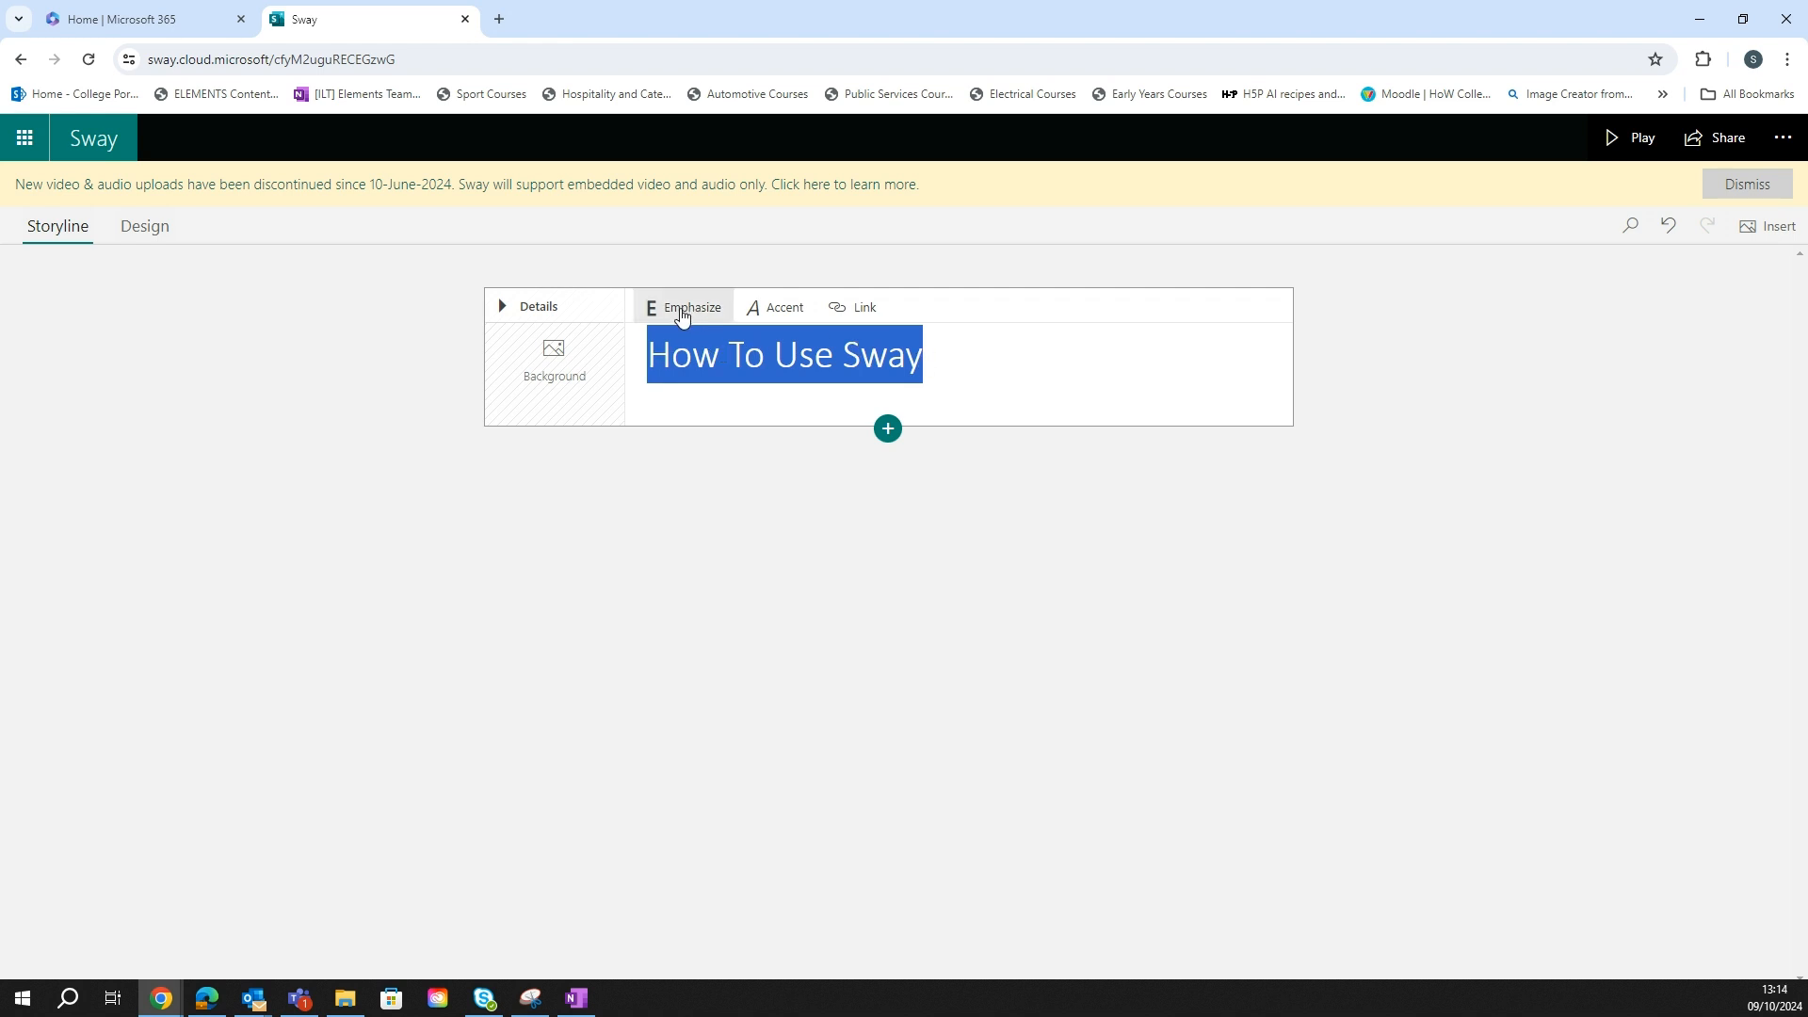
pyautogui.click(681, 313)
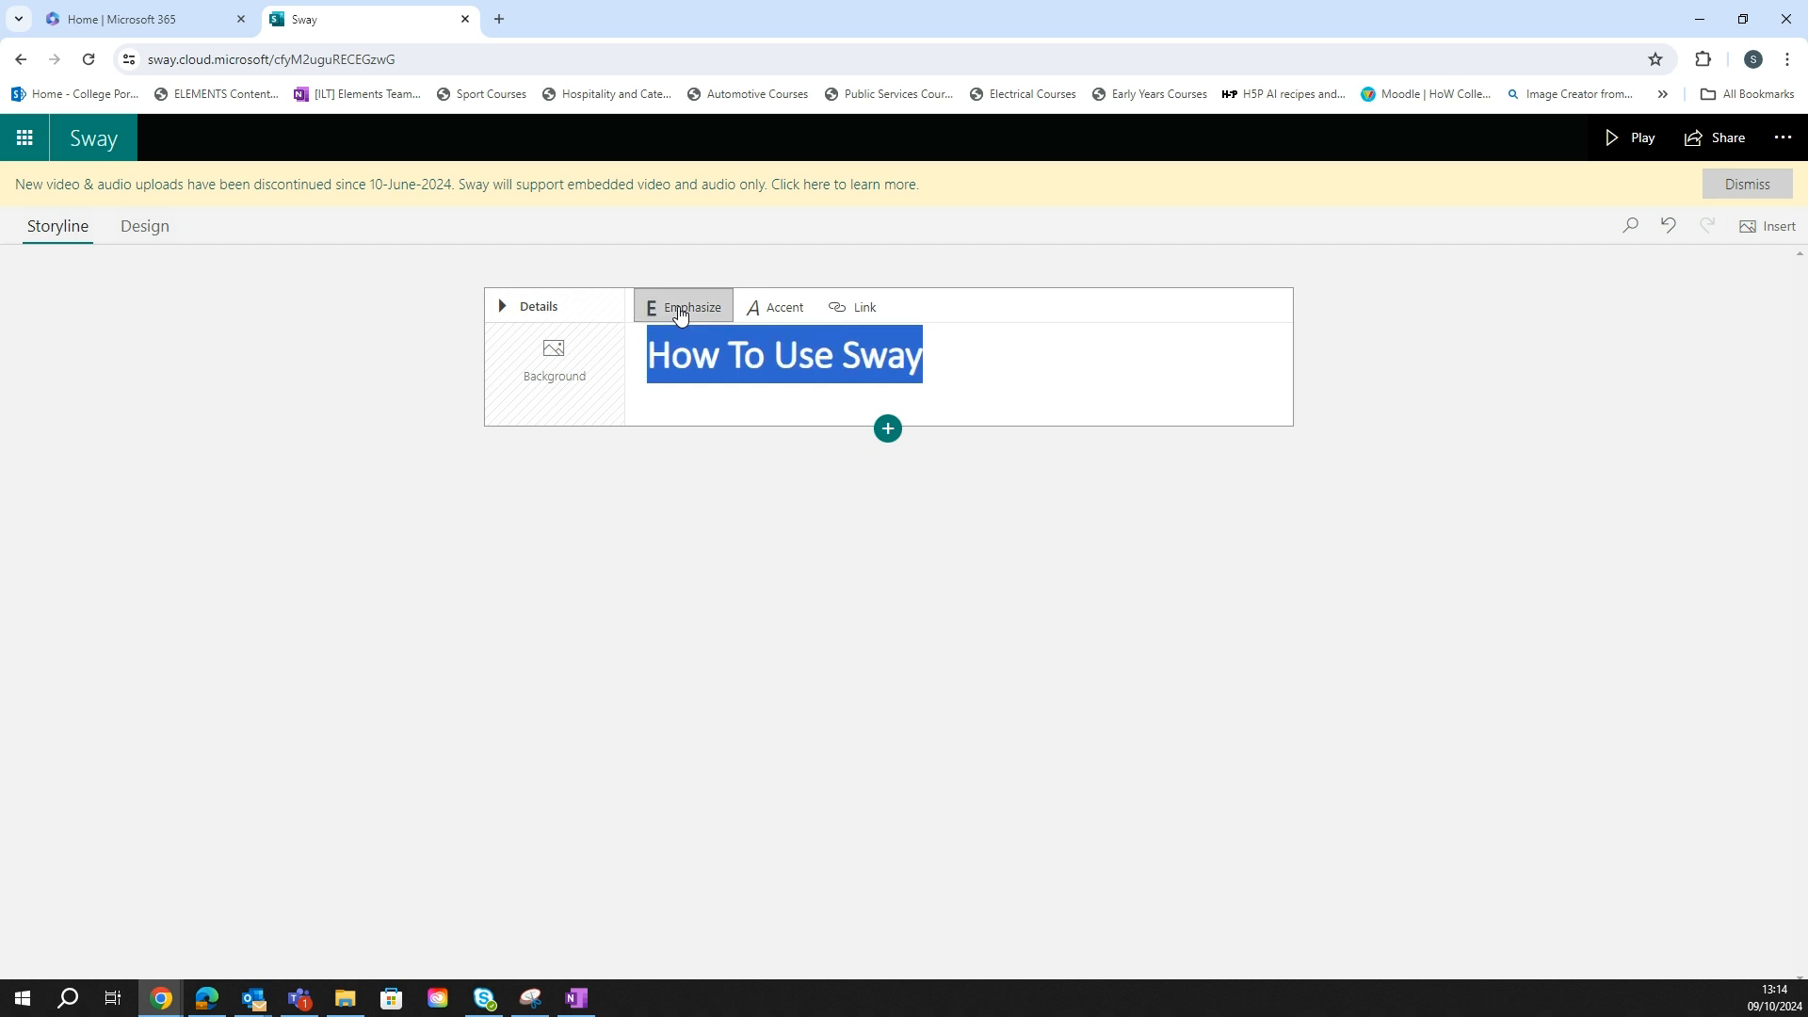
pyautogui.click(681, 312)
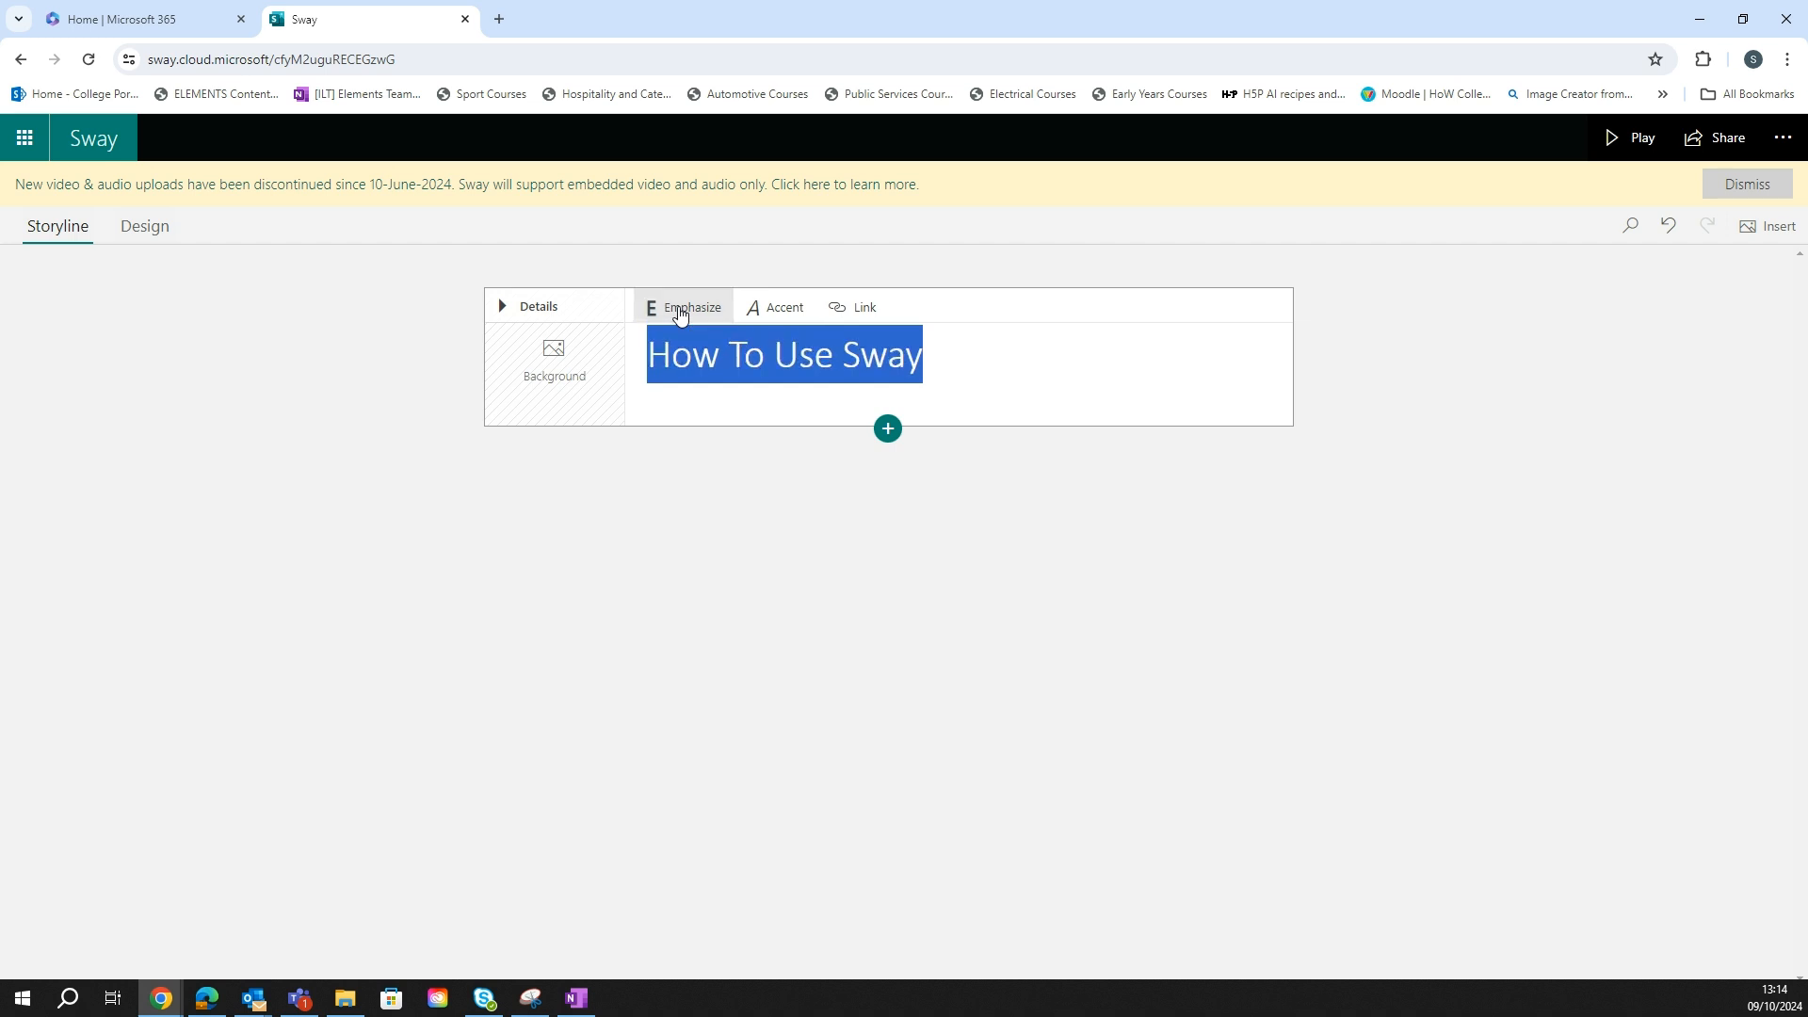
pyautogui.click(681, 314)
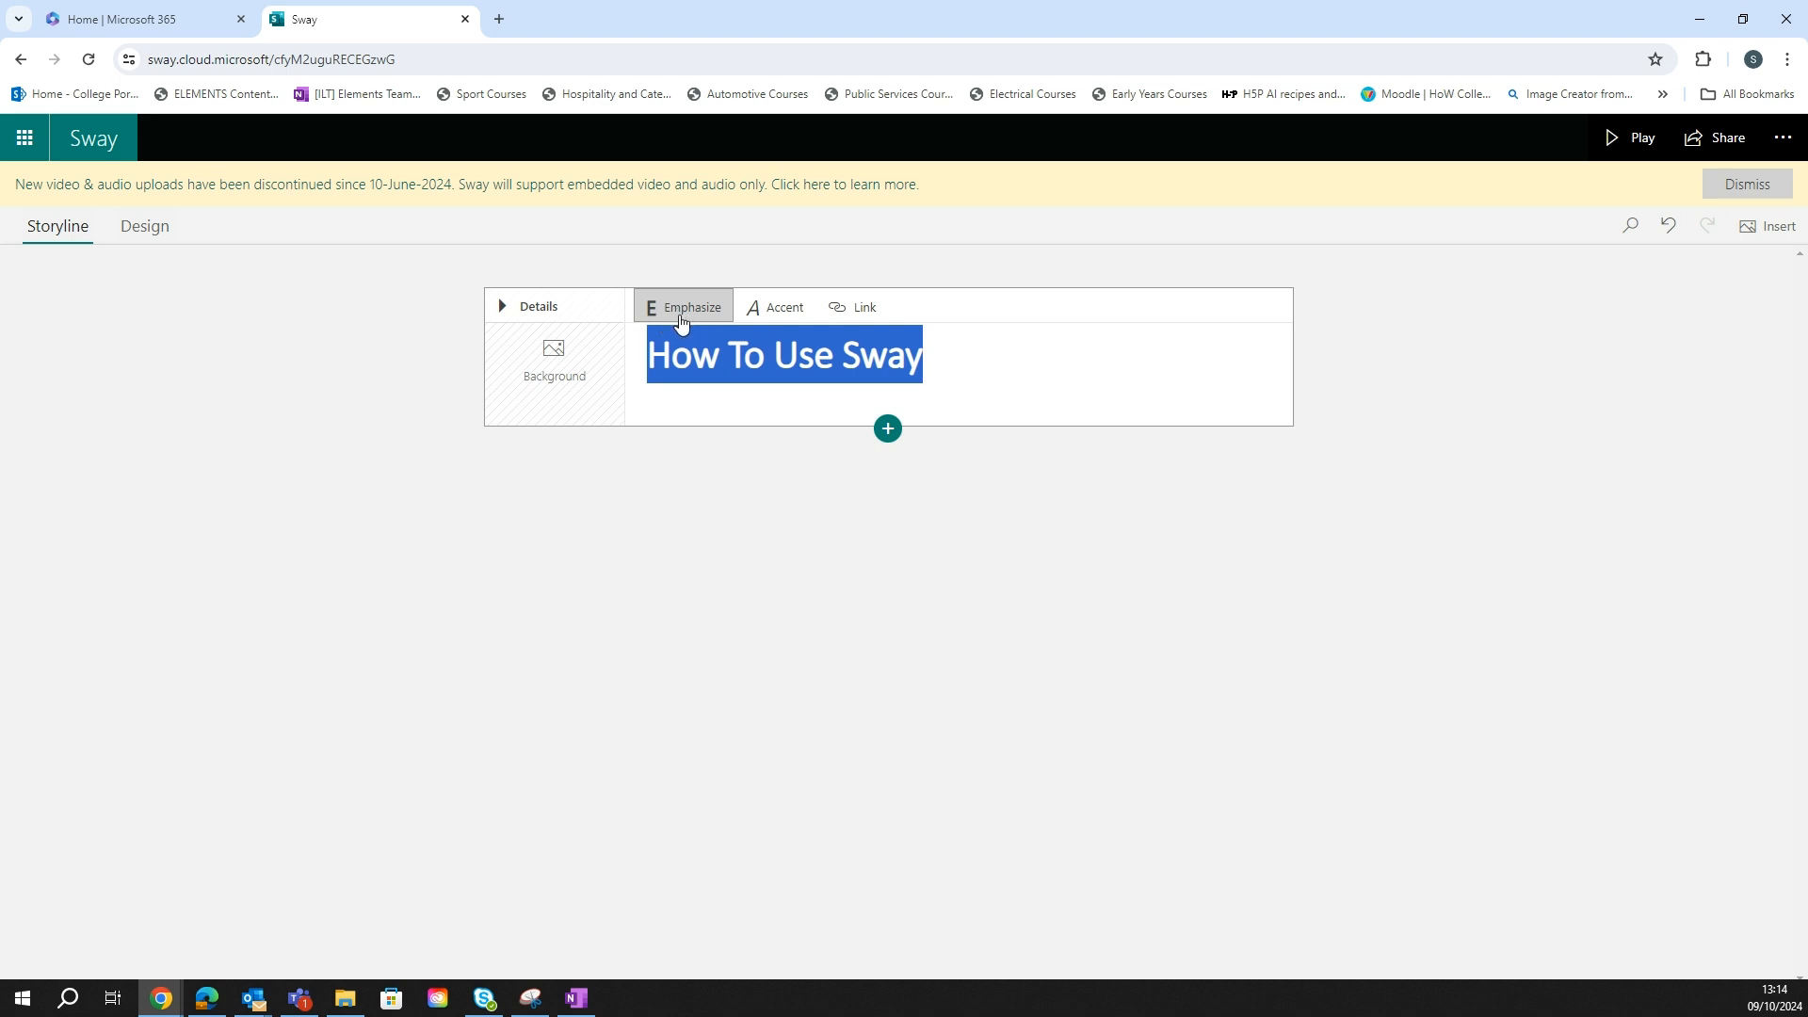
pyautogui.click(778, 318)
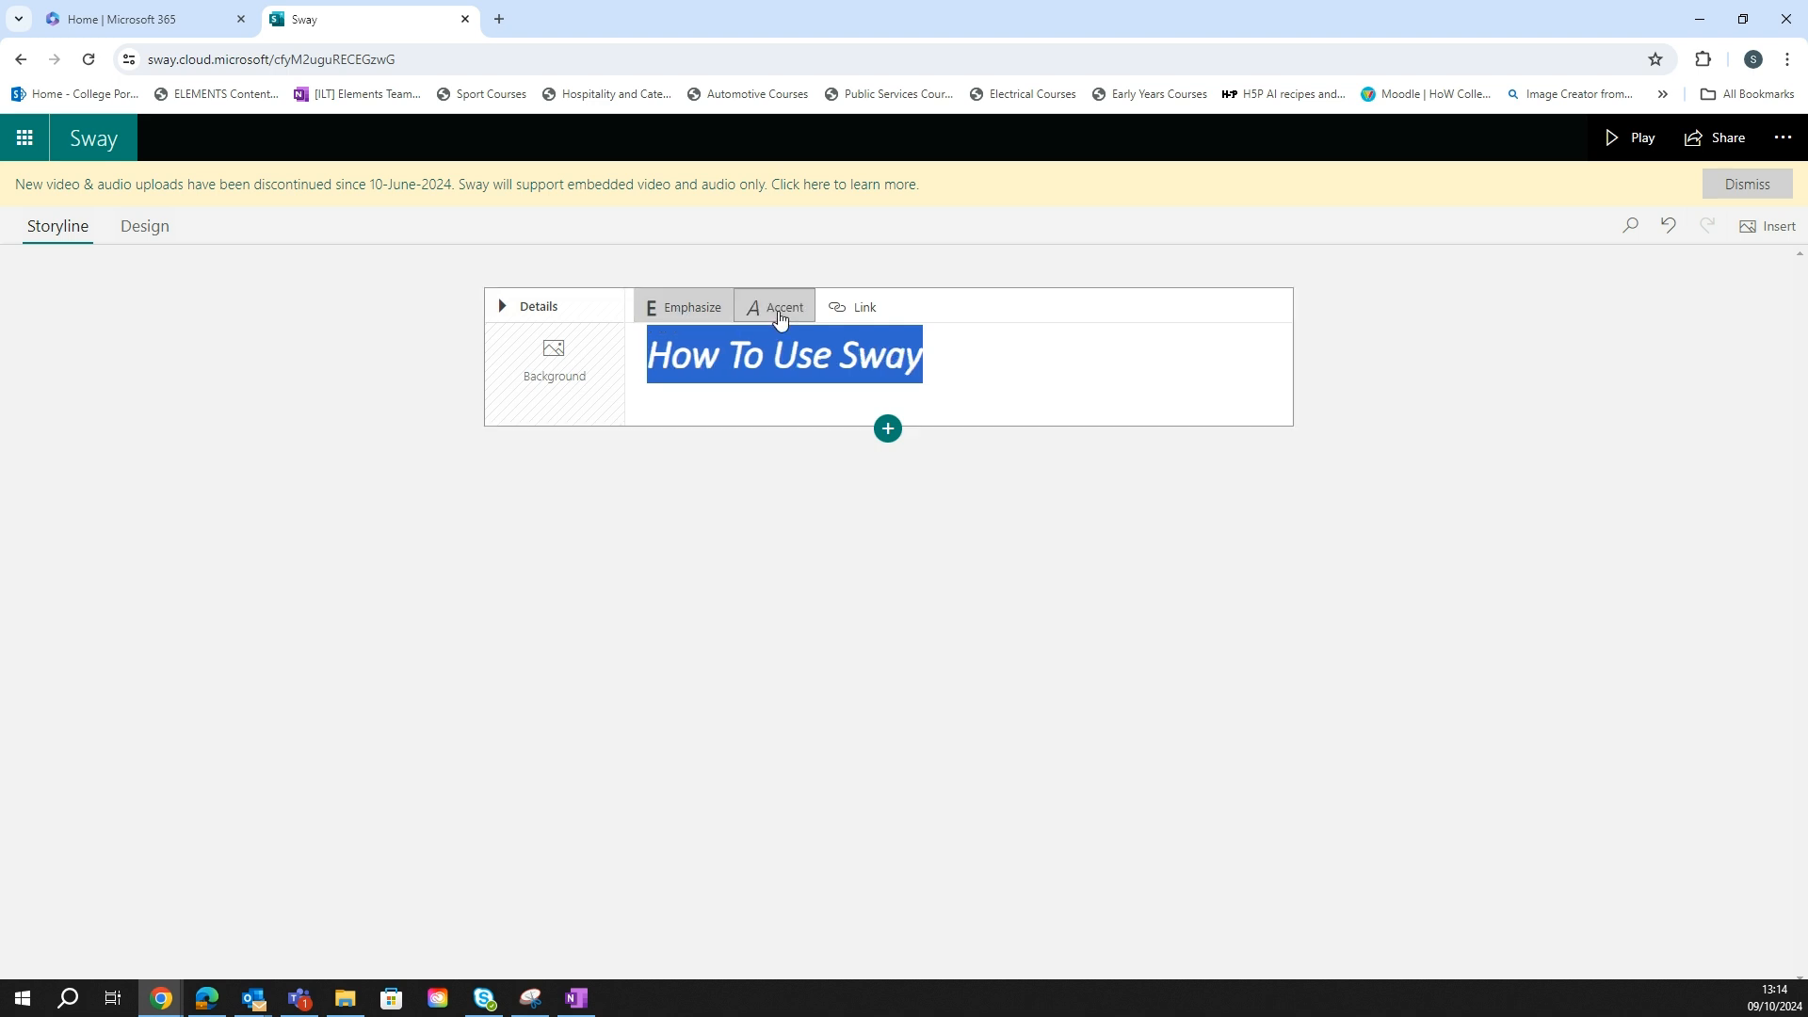
pyautogui.click(779, 318)
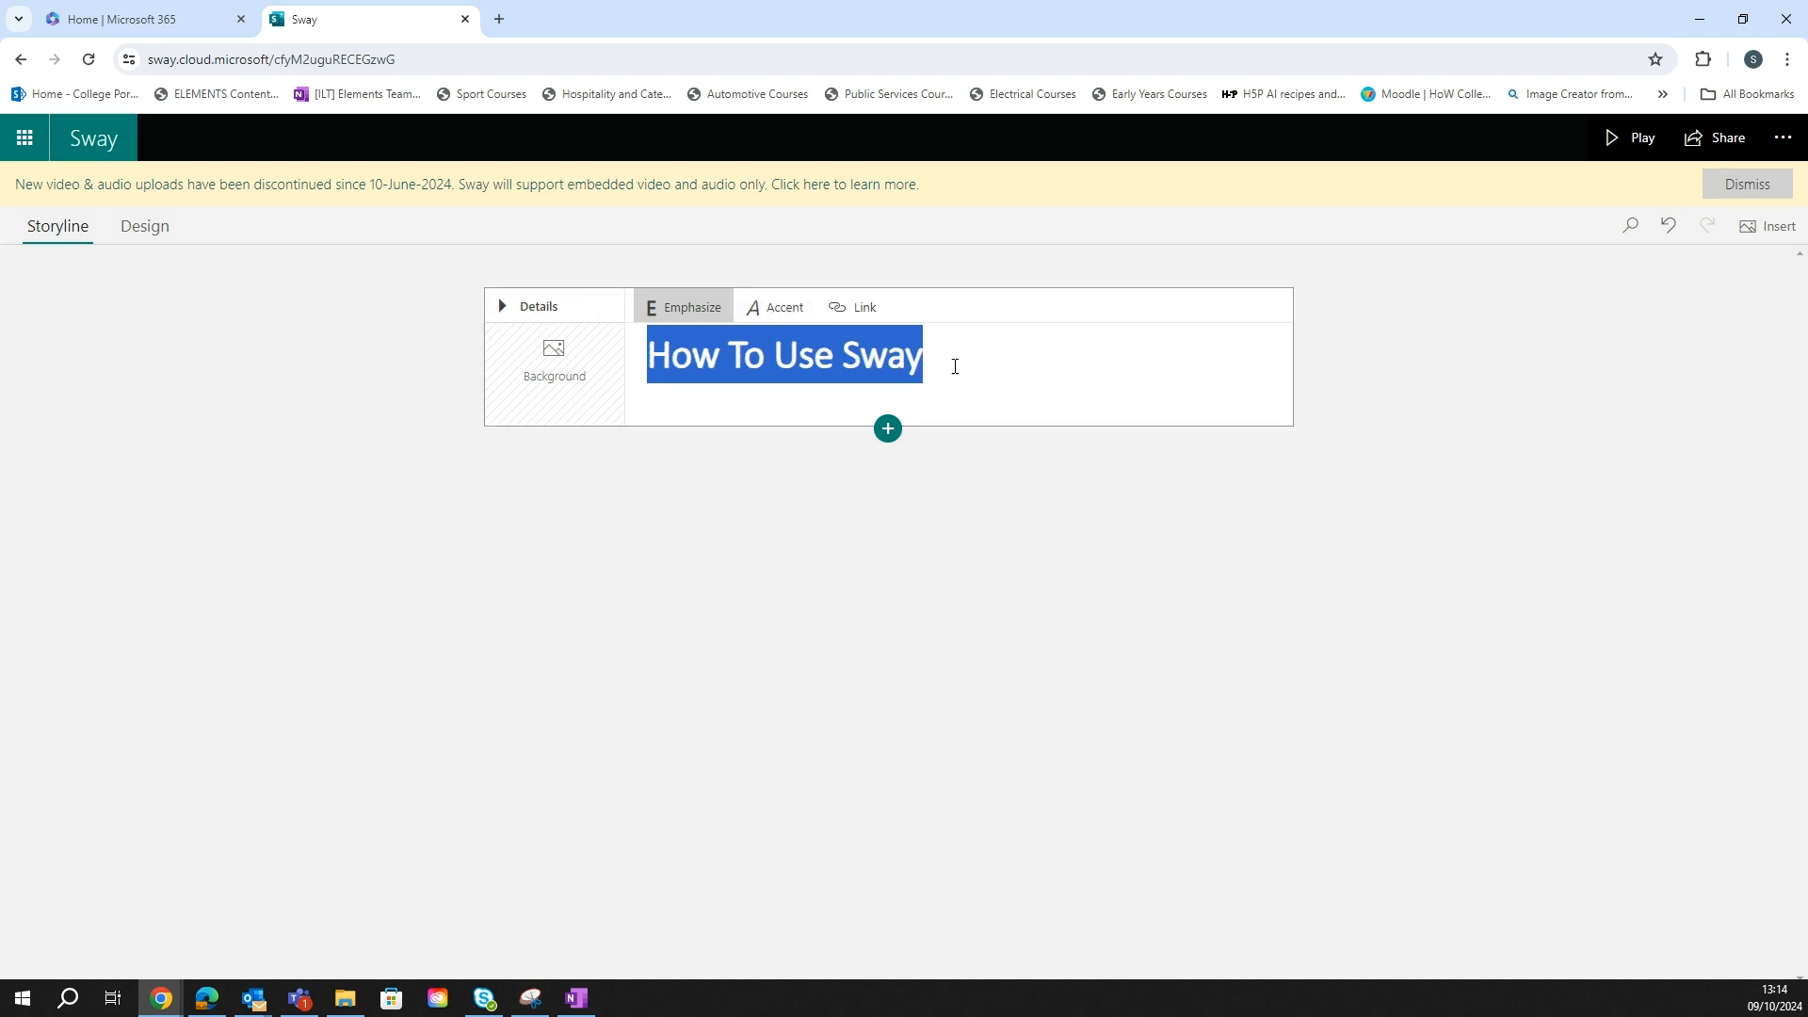
pyautogui.click(953, 407)
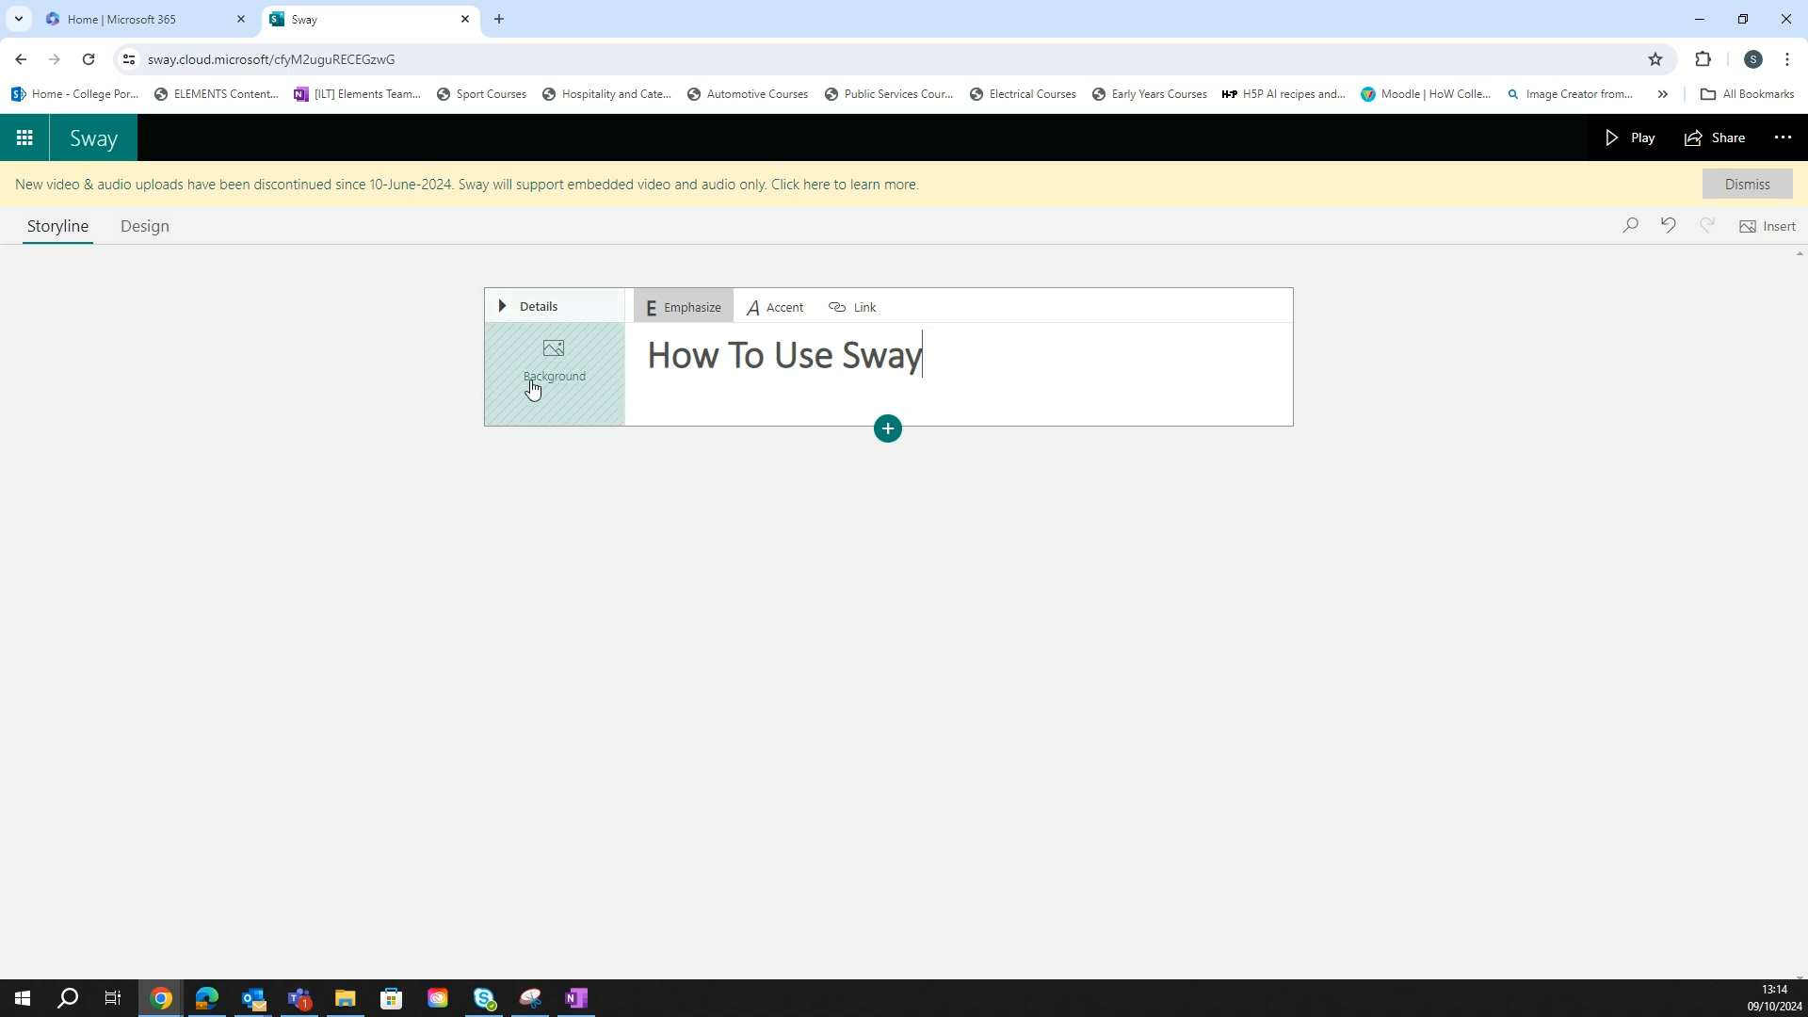
# Step: Search for "presentation" images and add the photo of a speaker in front of a lecture-hall audience as the title card's background
pyautogui.click(545, 391)
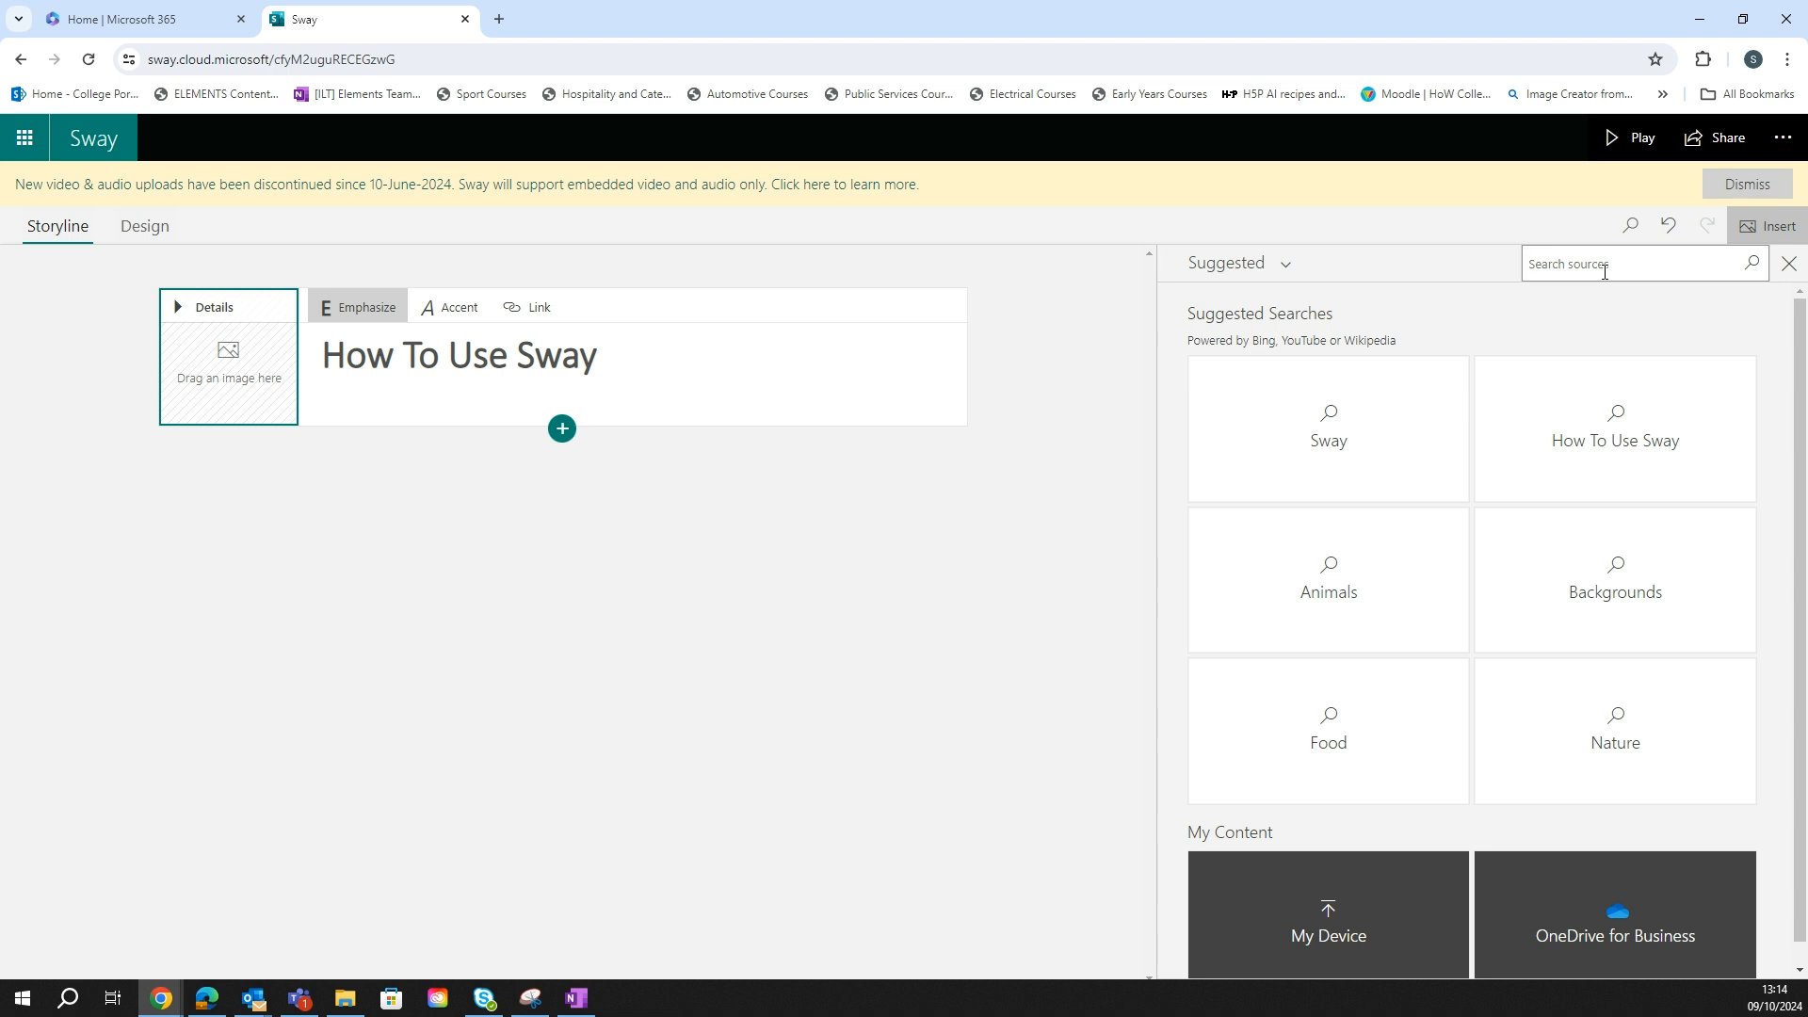
pyautogui.write('presentation')
pyautogui.press('Return')
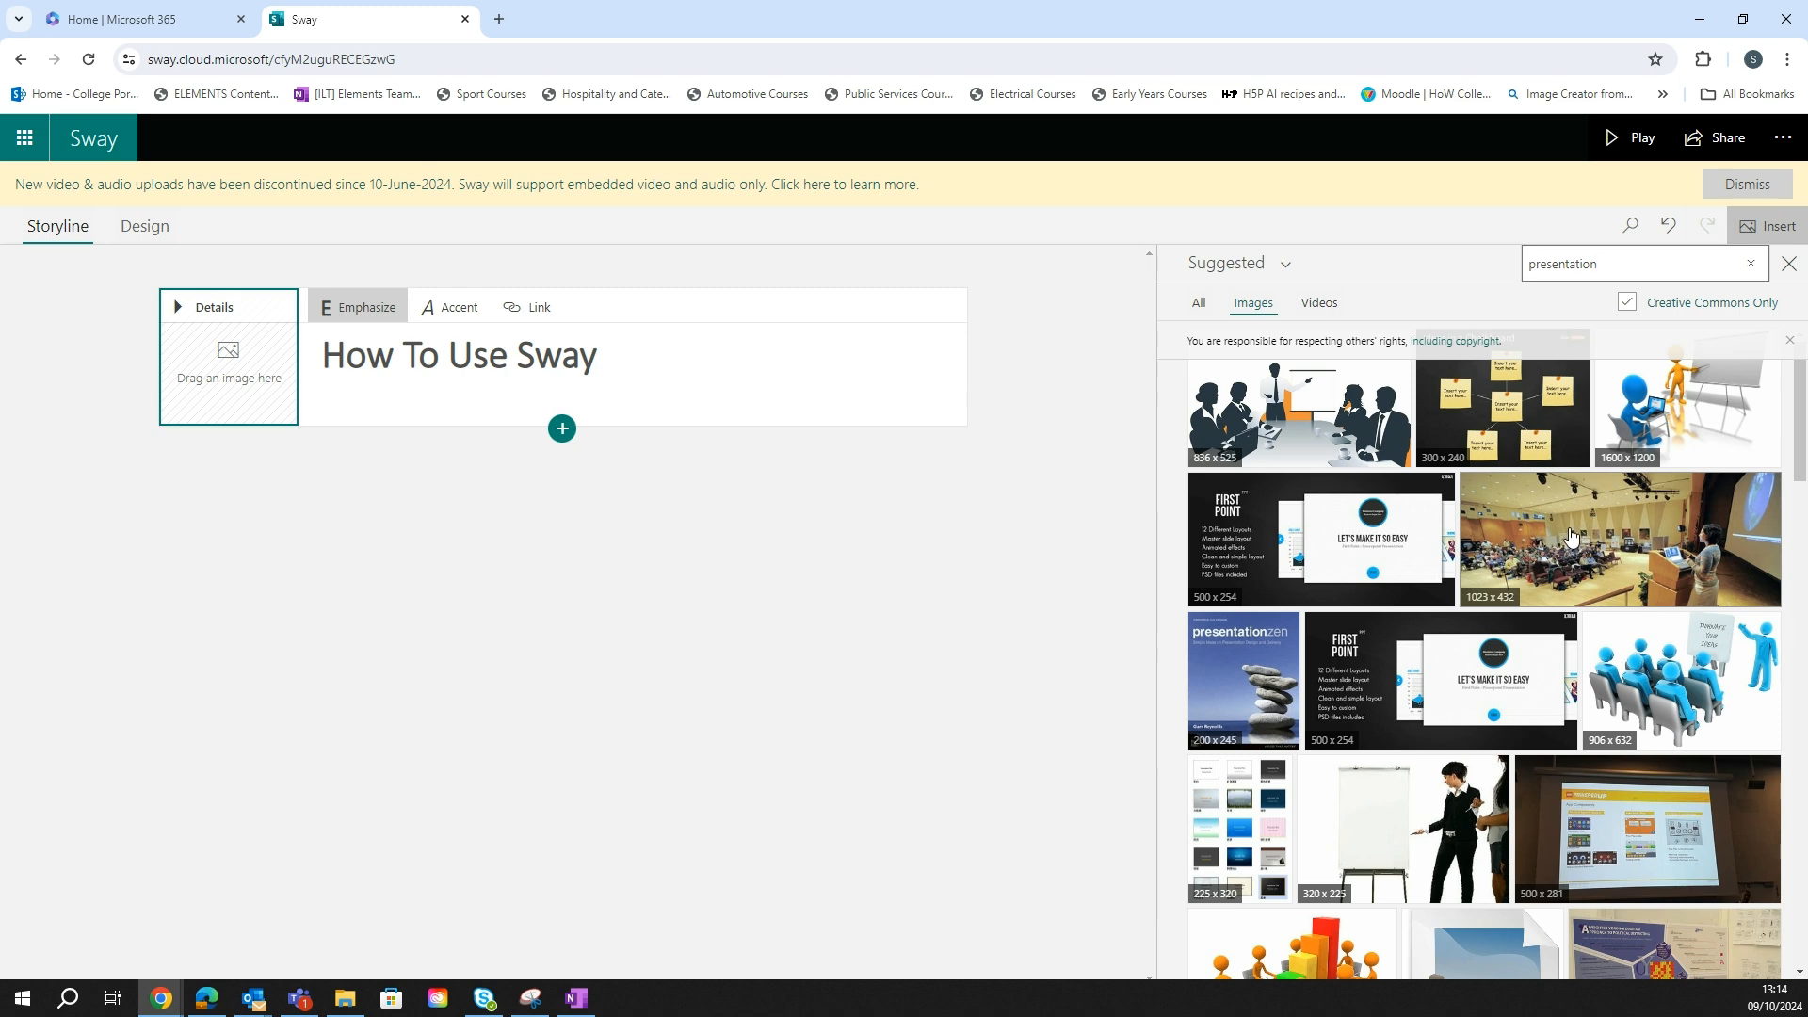
pyautogui.scroll(-5, 1571, 536)
pyautogui.scroll(5, 1571, 536)
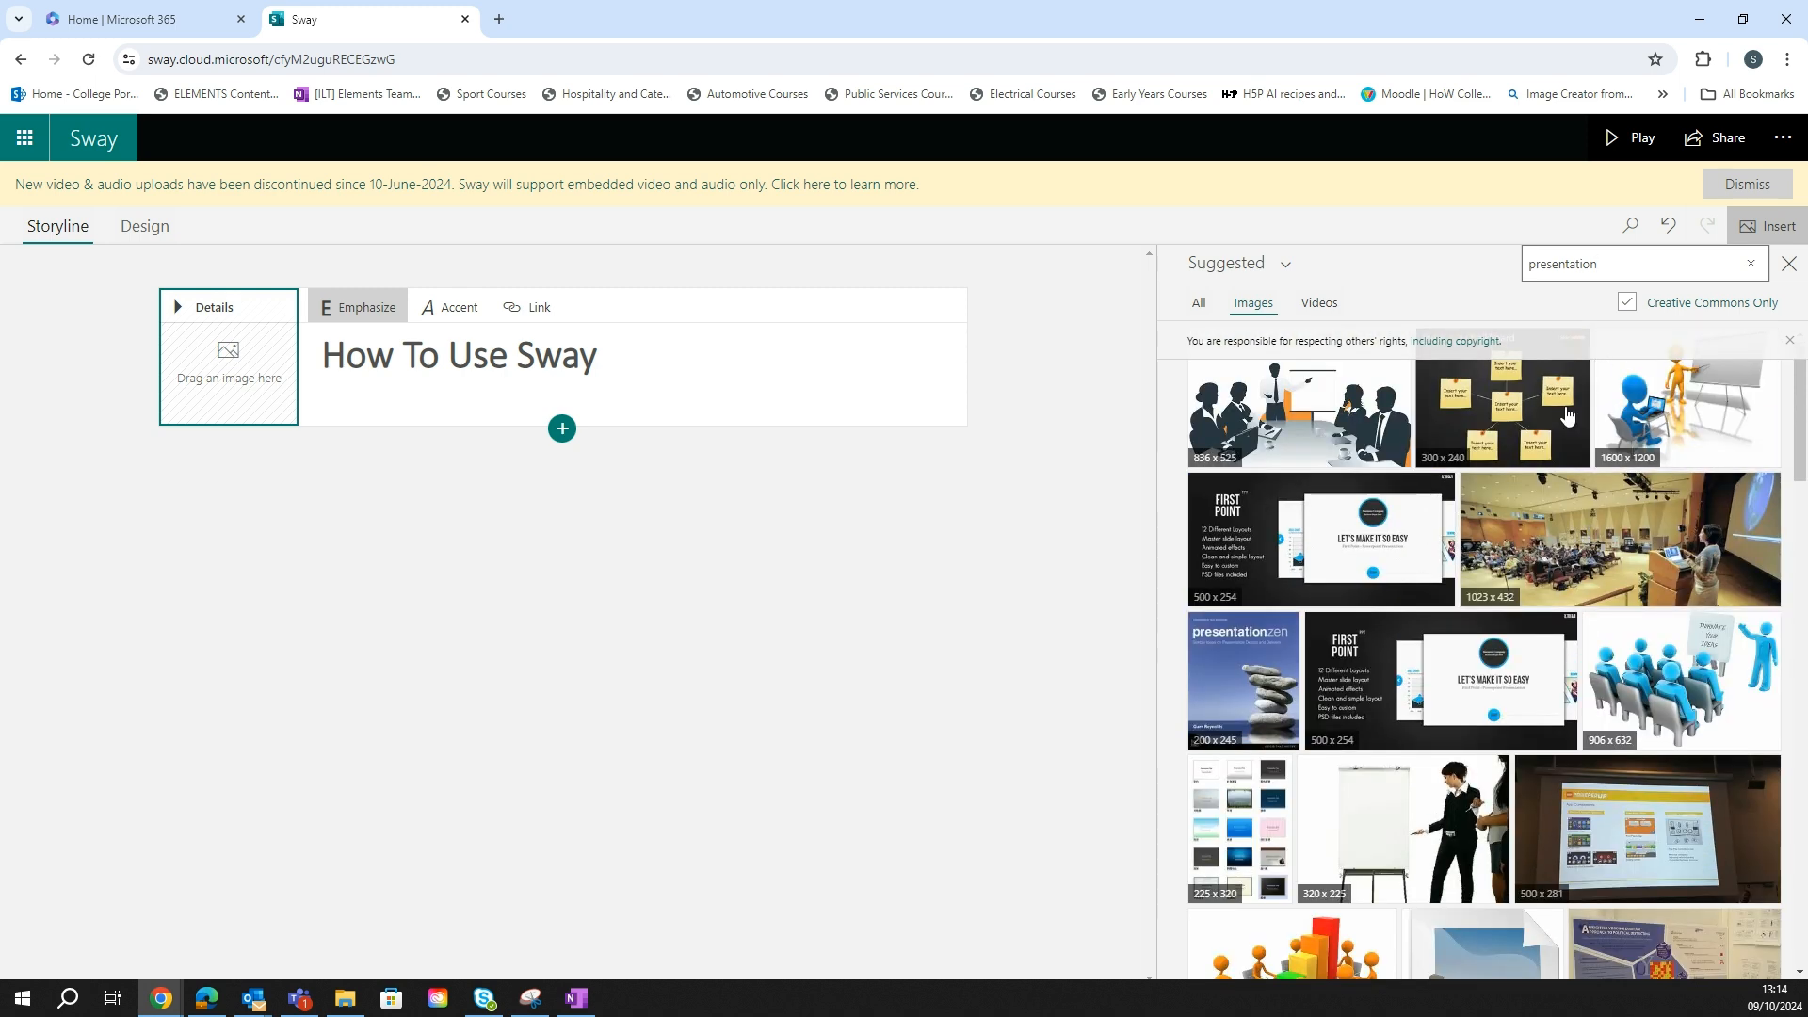
pyautogui.click(1561, 543)
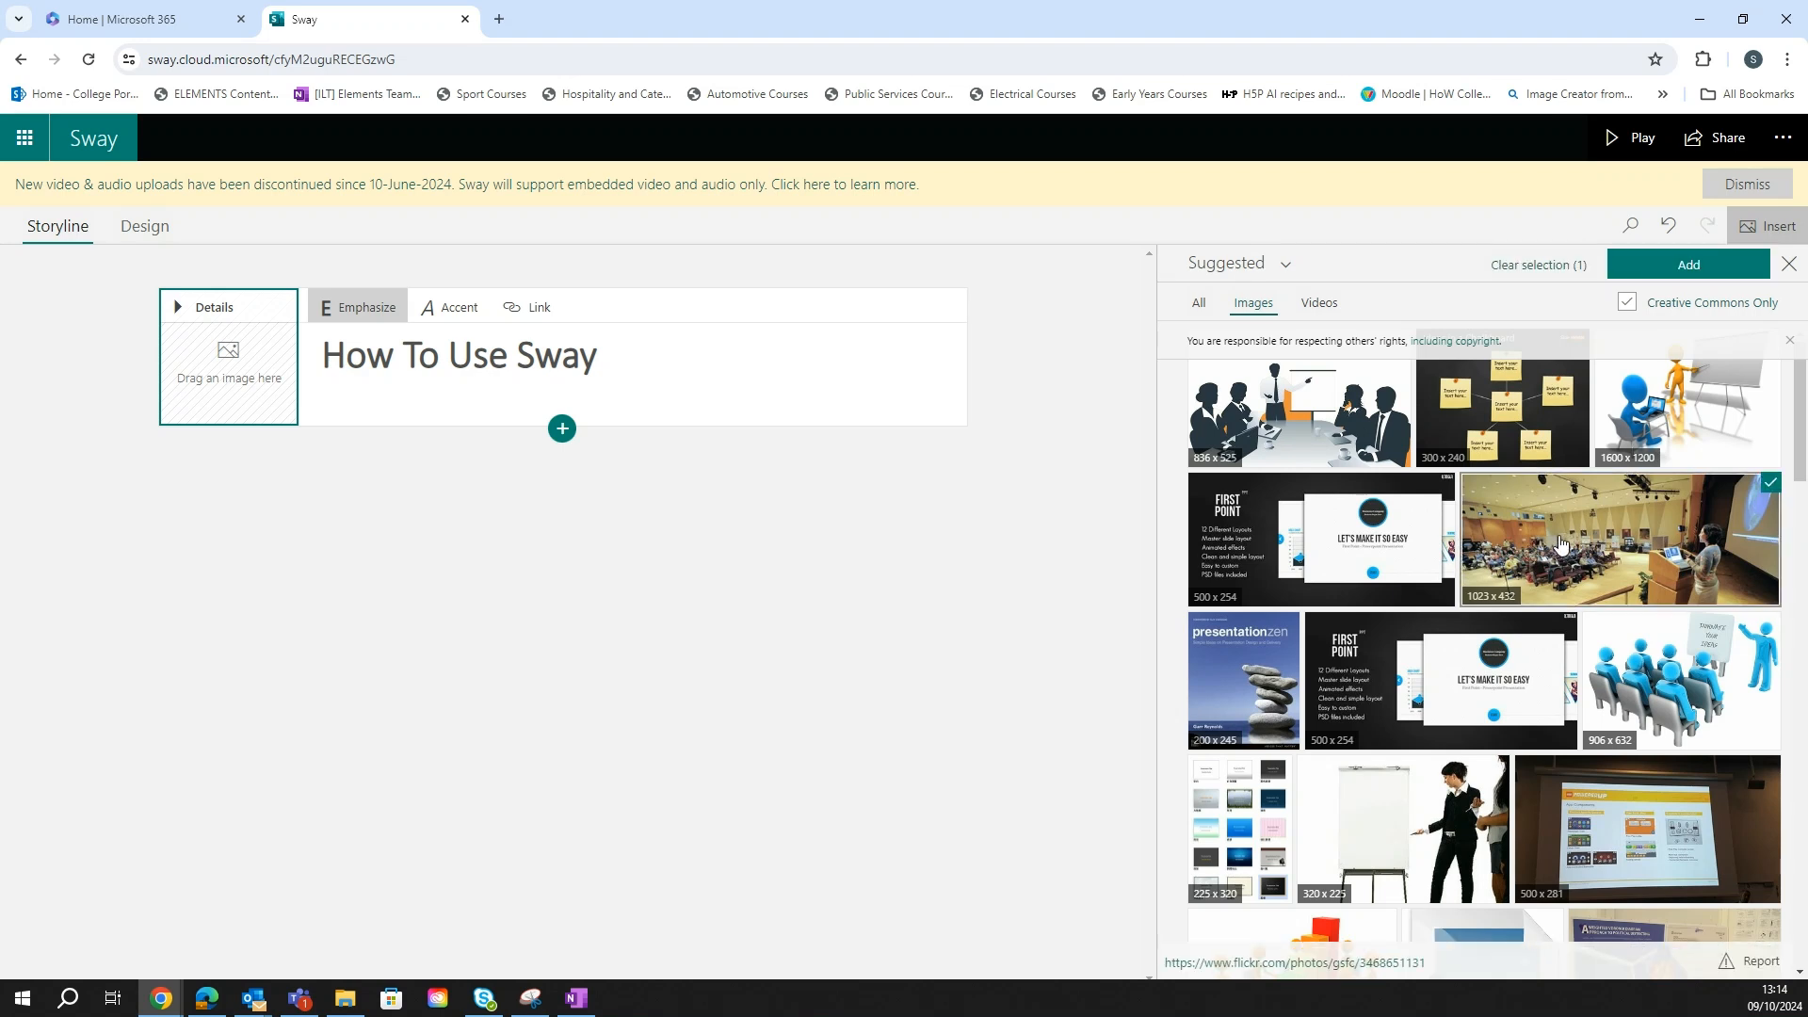
pyautogui.click(1695, 267)
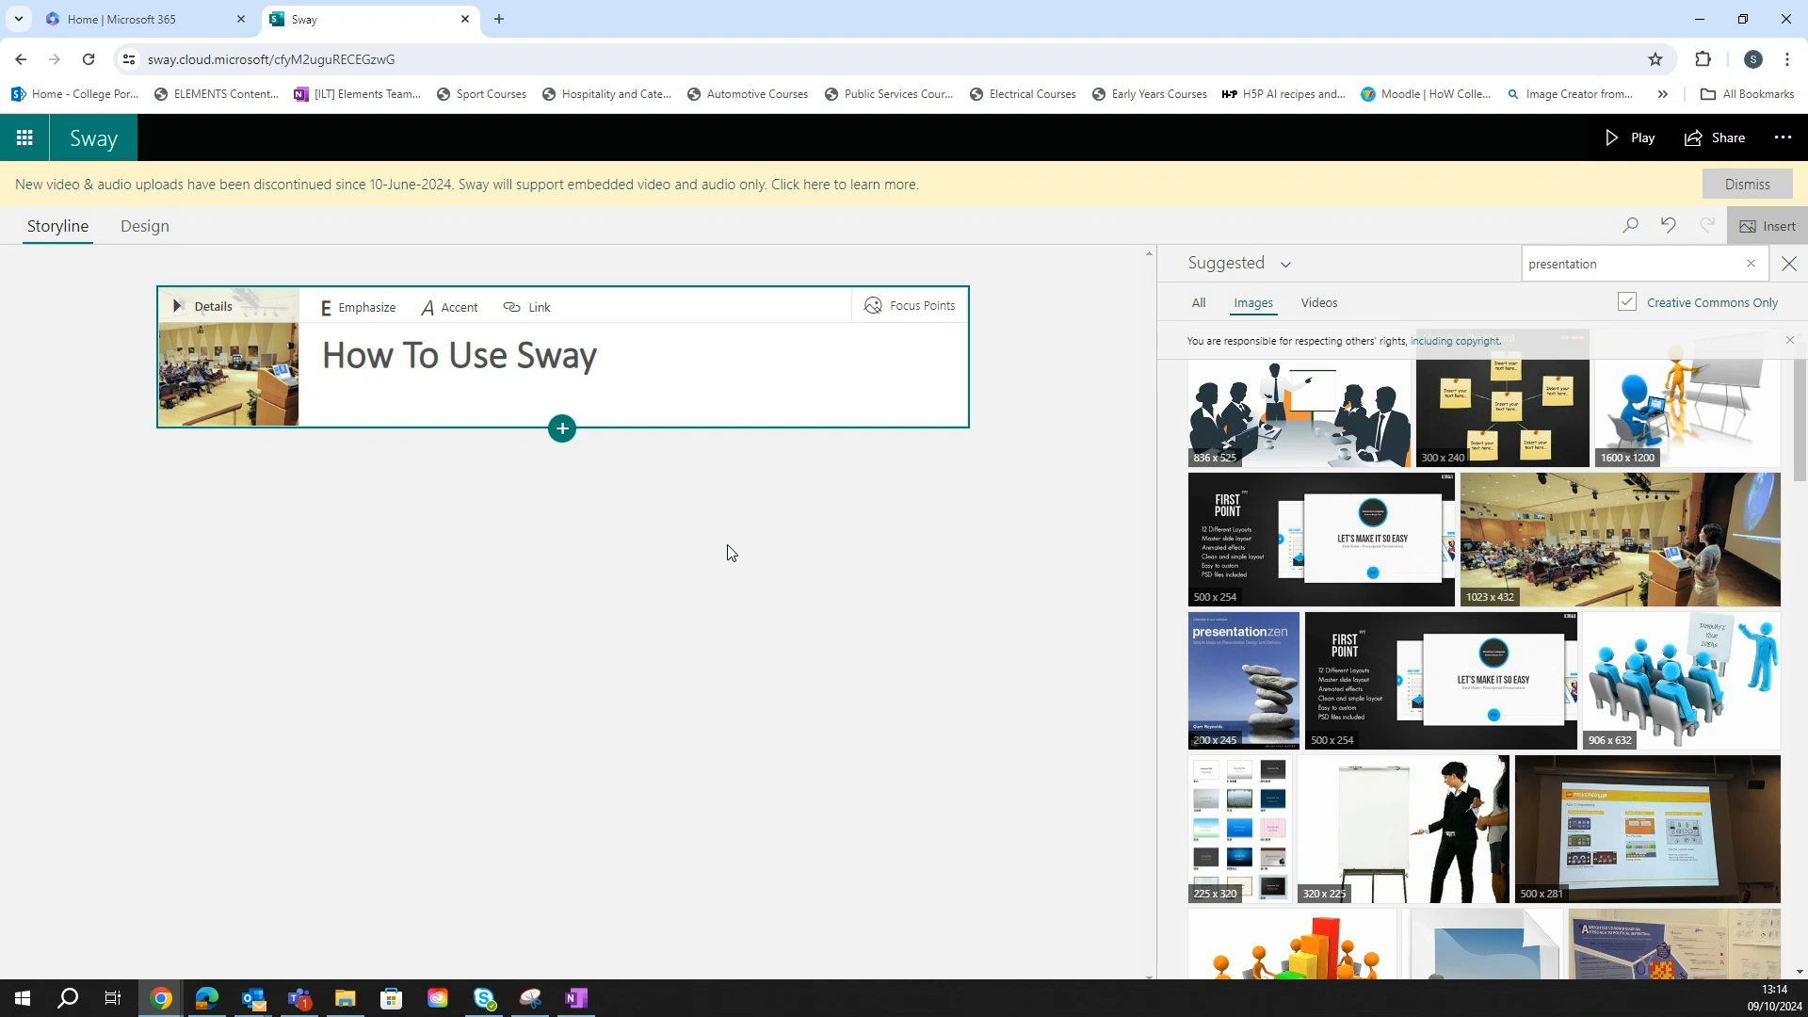
# Step: Open the design styles, preview the Vertical and Horizontal layouts, and set the Sway's layout to Slides
pyautogui.click(143, 243)
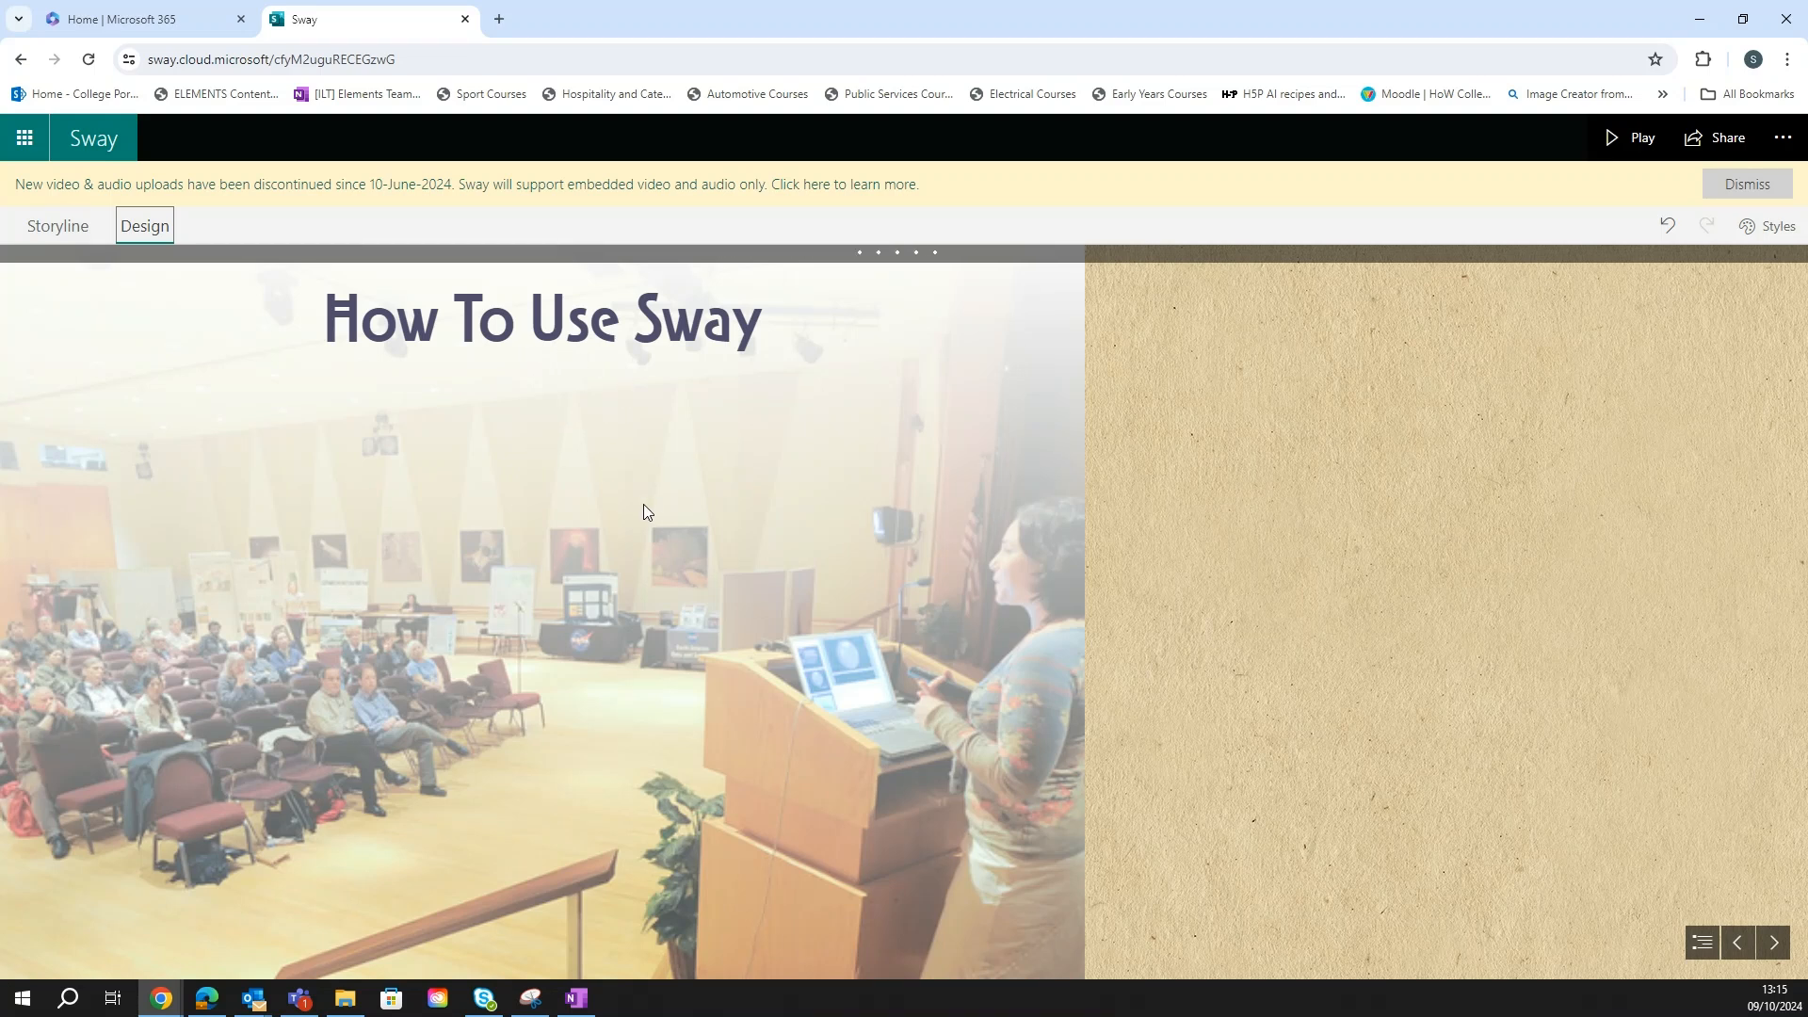
pyautogui.click(1763, 236)
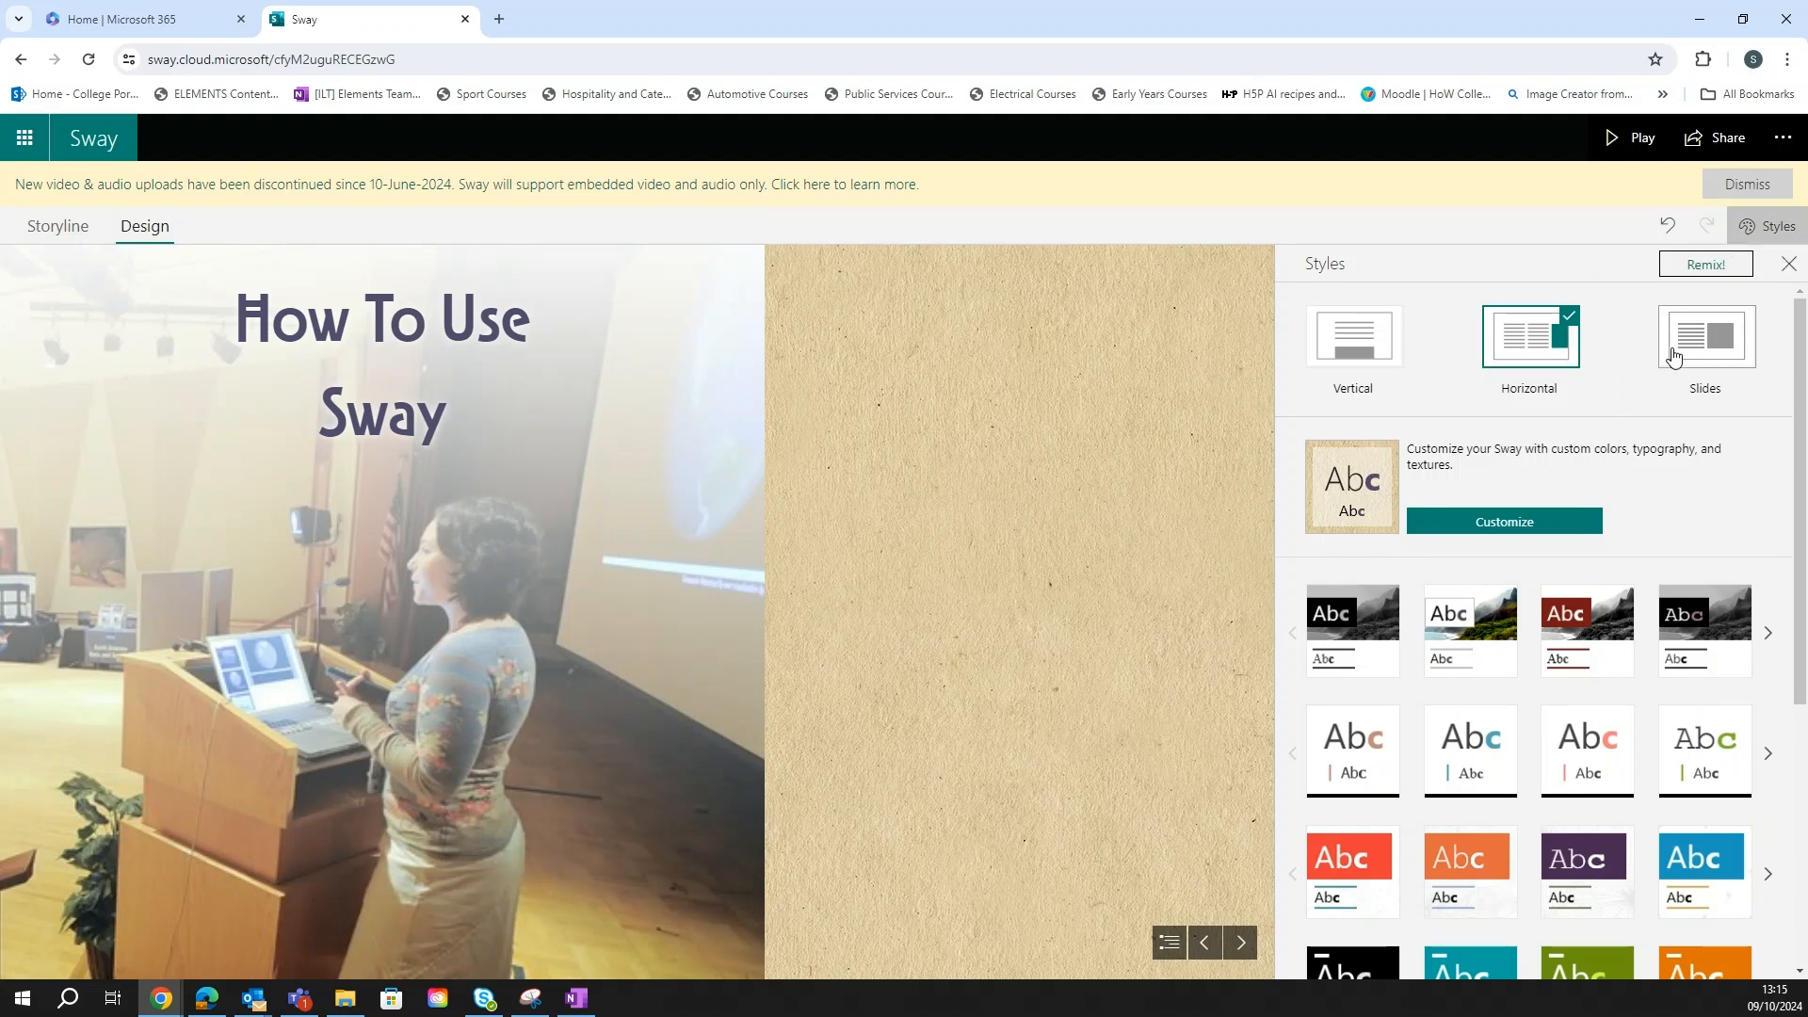
pyautogui.click(1359, 366)
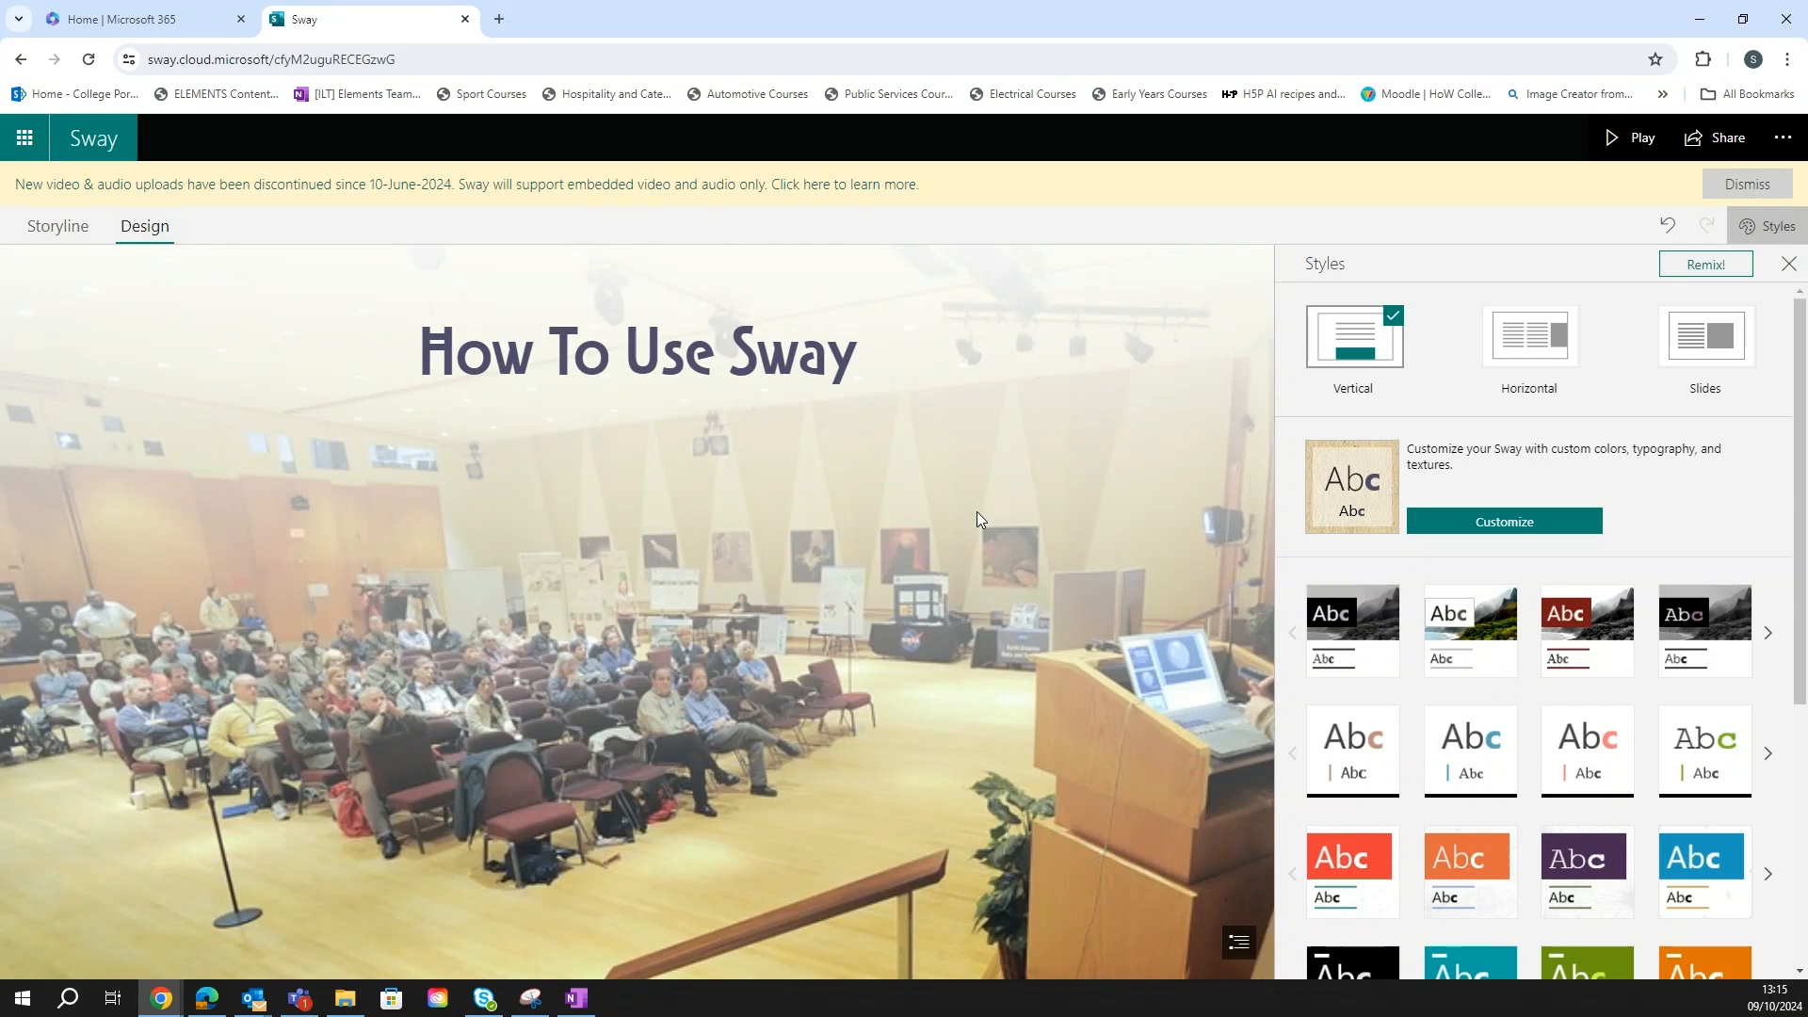
pyautogui.click(1512, 356)
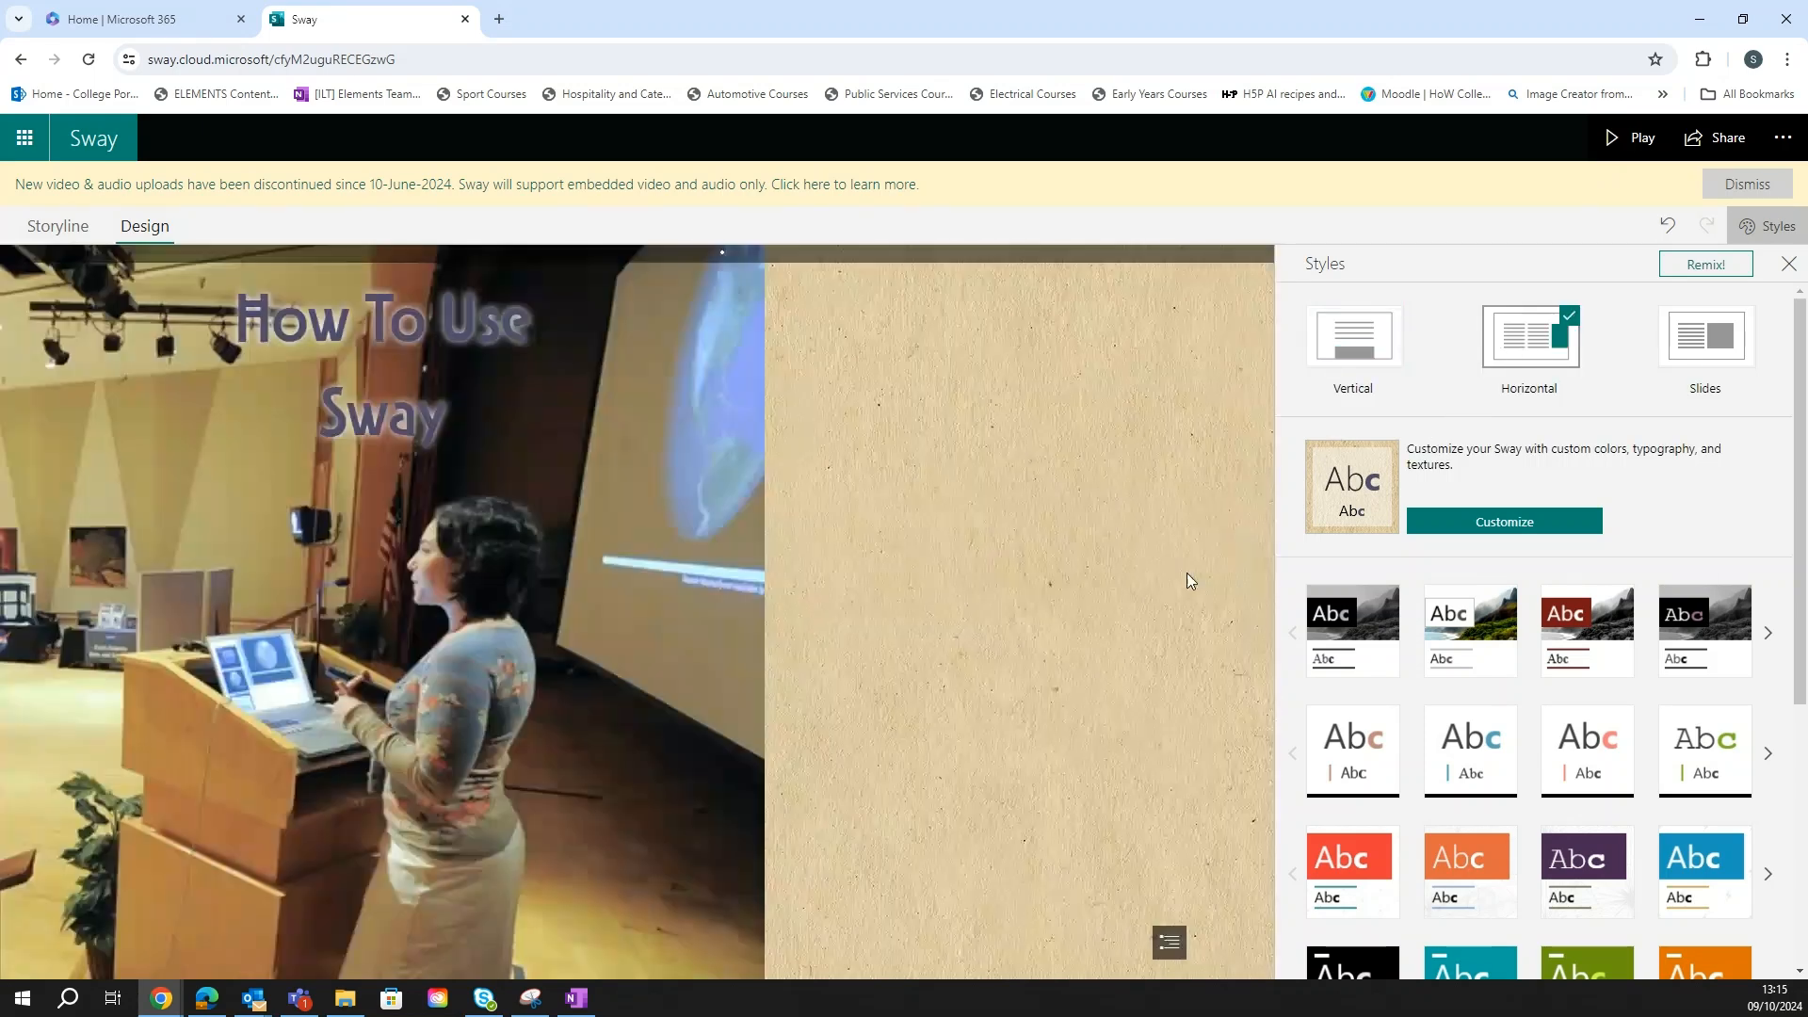
pyautogui.click(1238, 946)
pyautogui.click(1210, 945)
pyautogui.click(1241, 945)
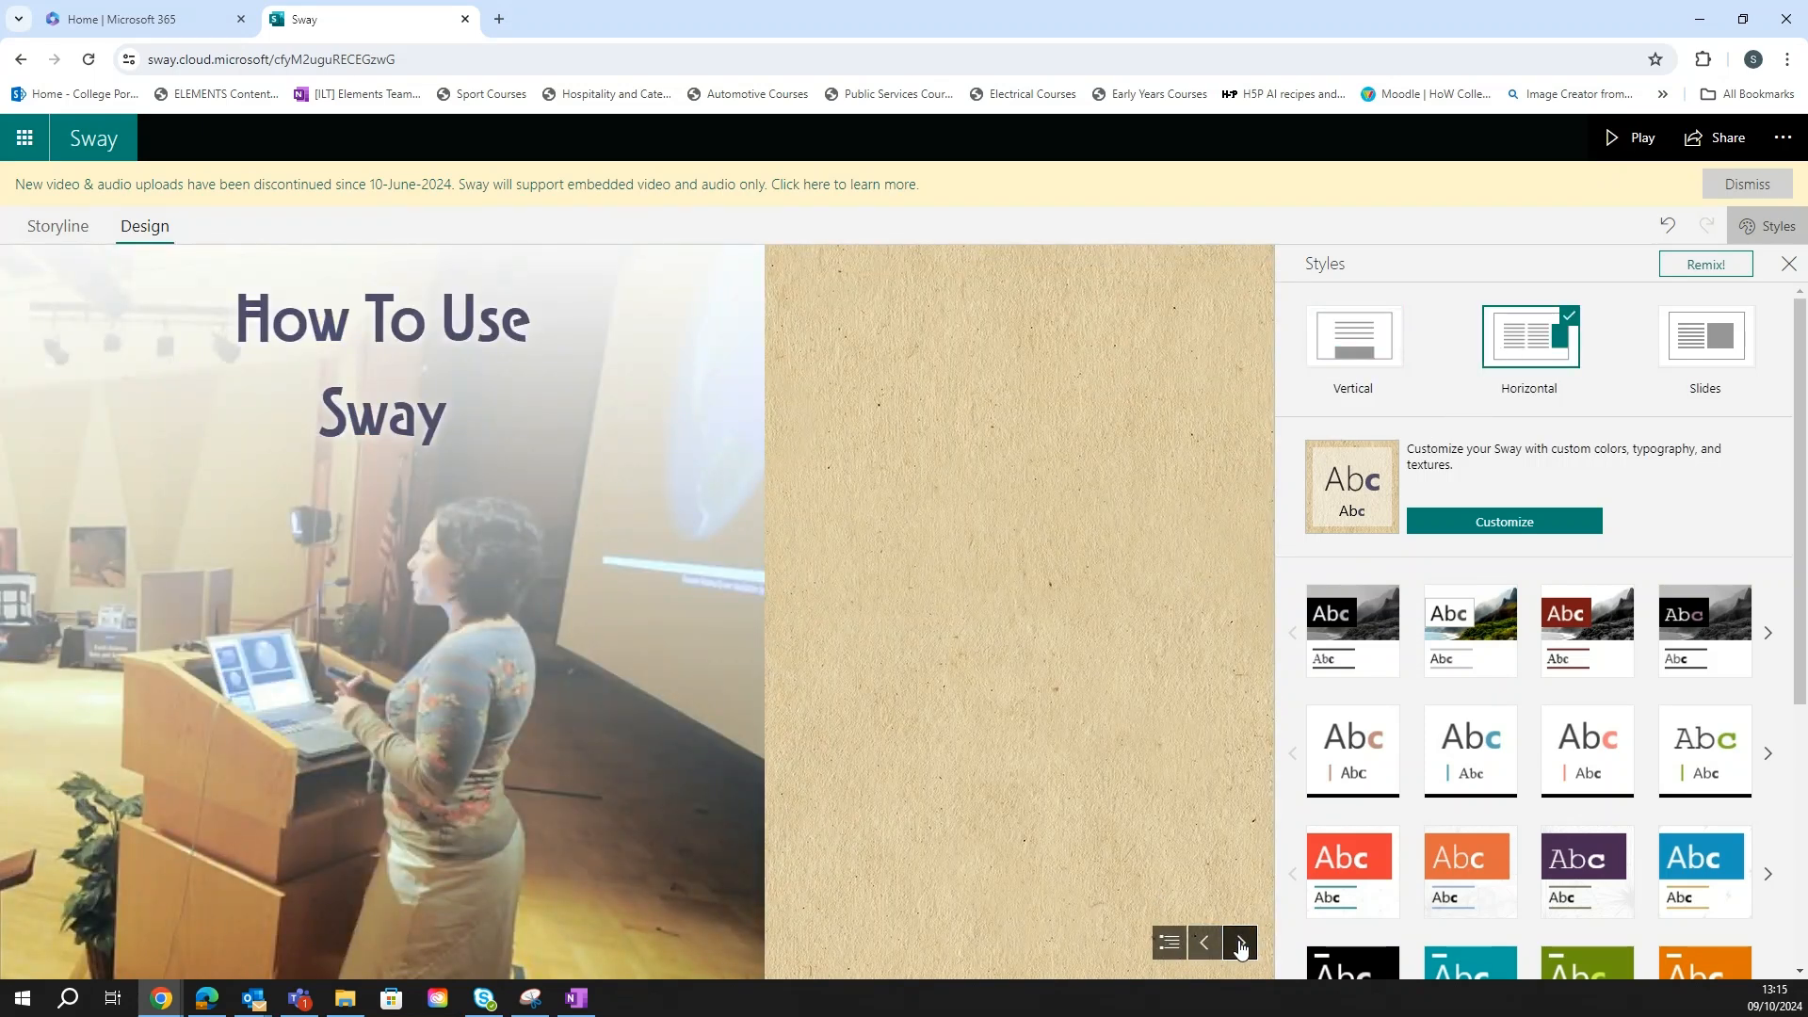
pyautogui.click(1212, 945)
pyautogui.click(1695, 364)
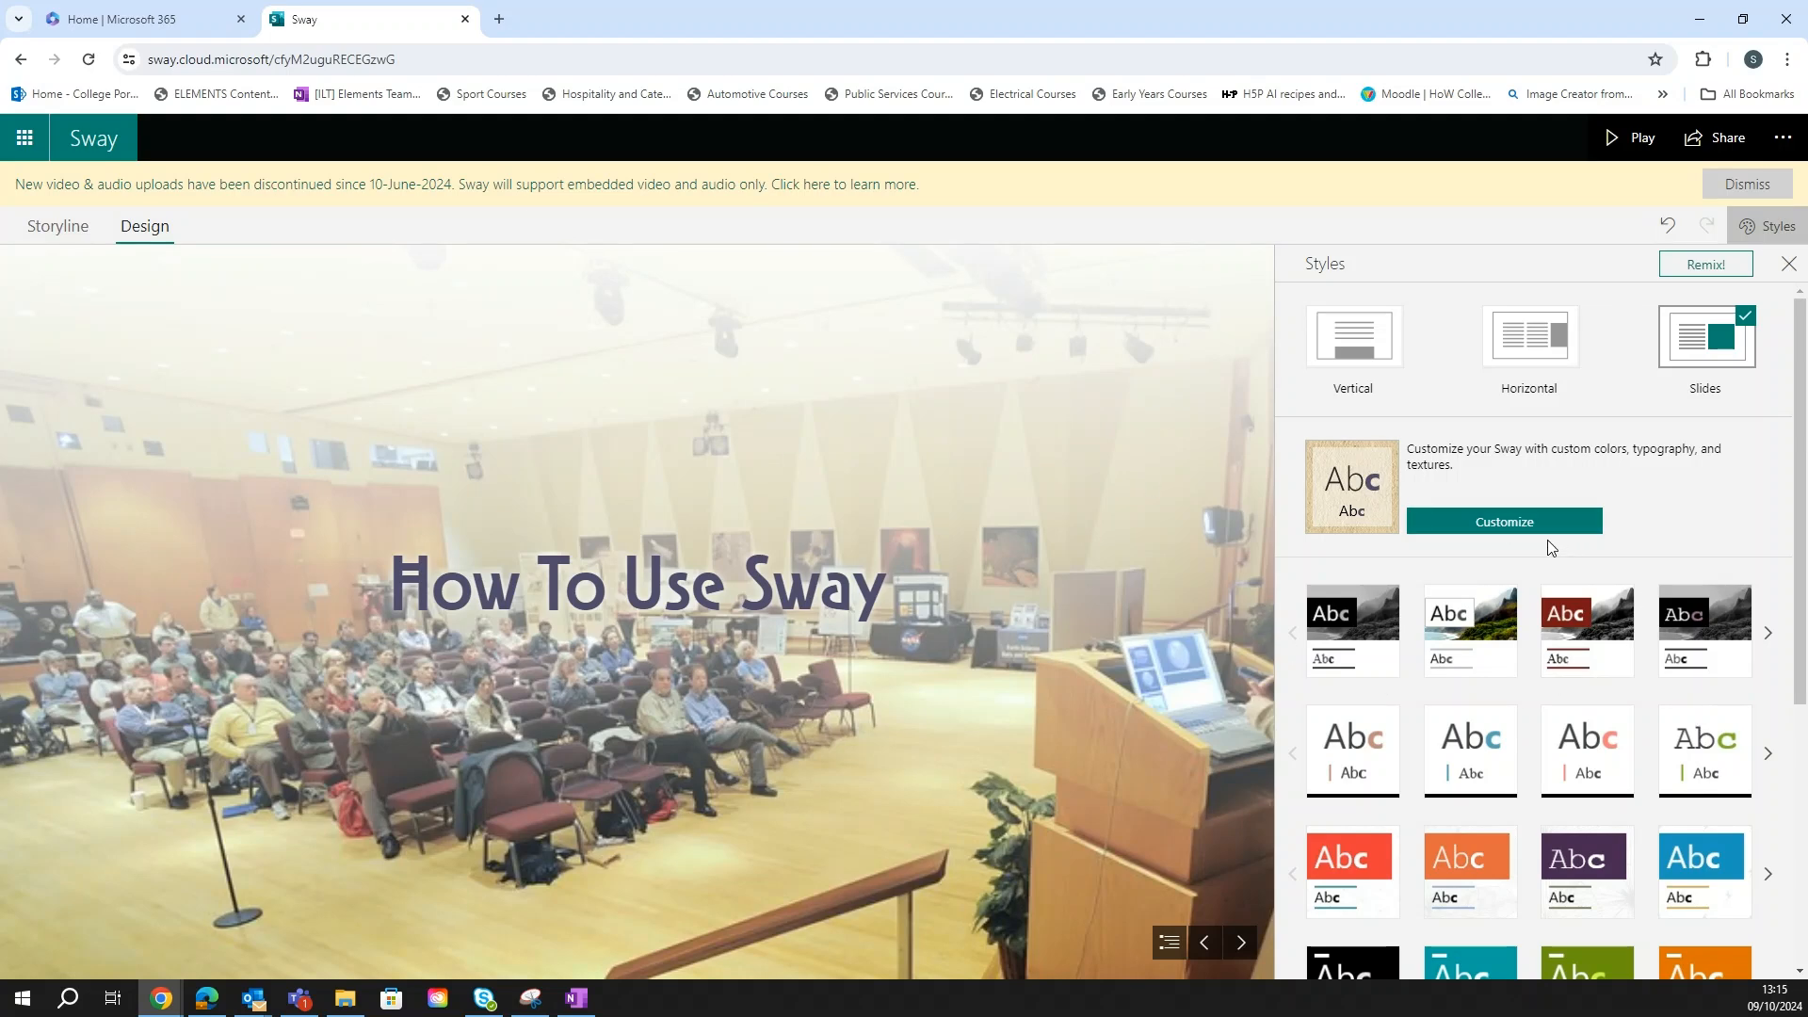
# Step: Try the patterned styles with pink and red lettering, and apply the style with the red title banner
pyautogui.scroll(-2, 1636, 576)
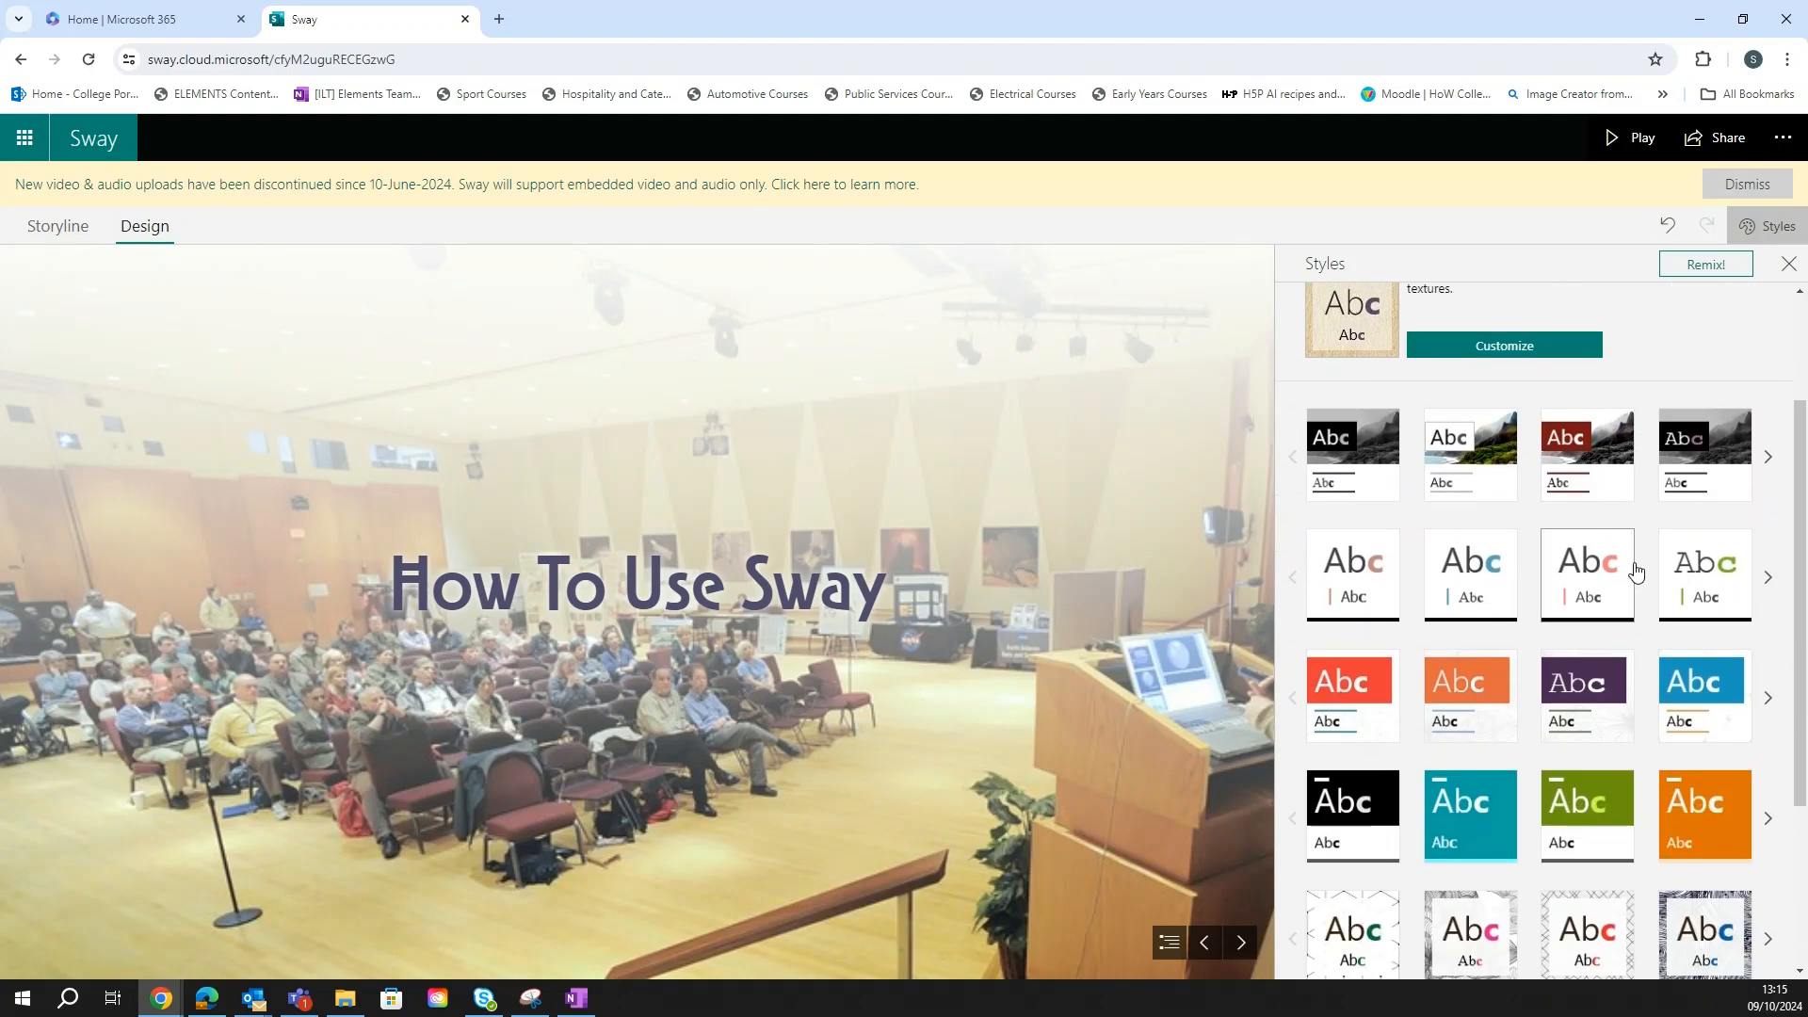
pyautogui.scroll(2, 1637, 565)
pyautogui.scroll(-4, 1607, 525)
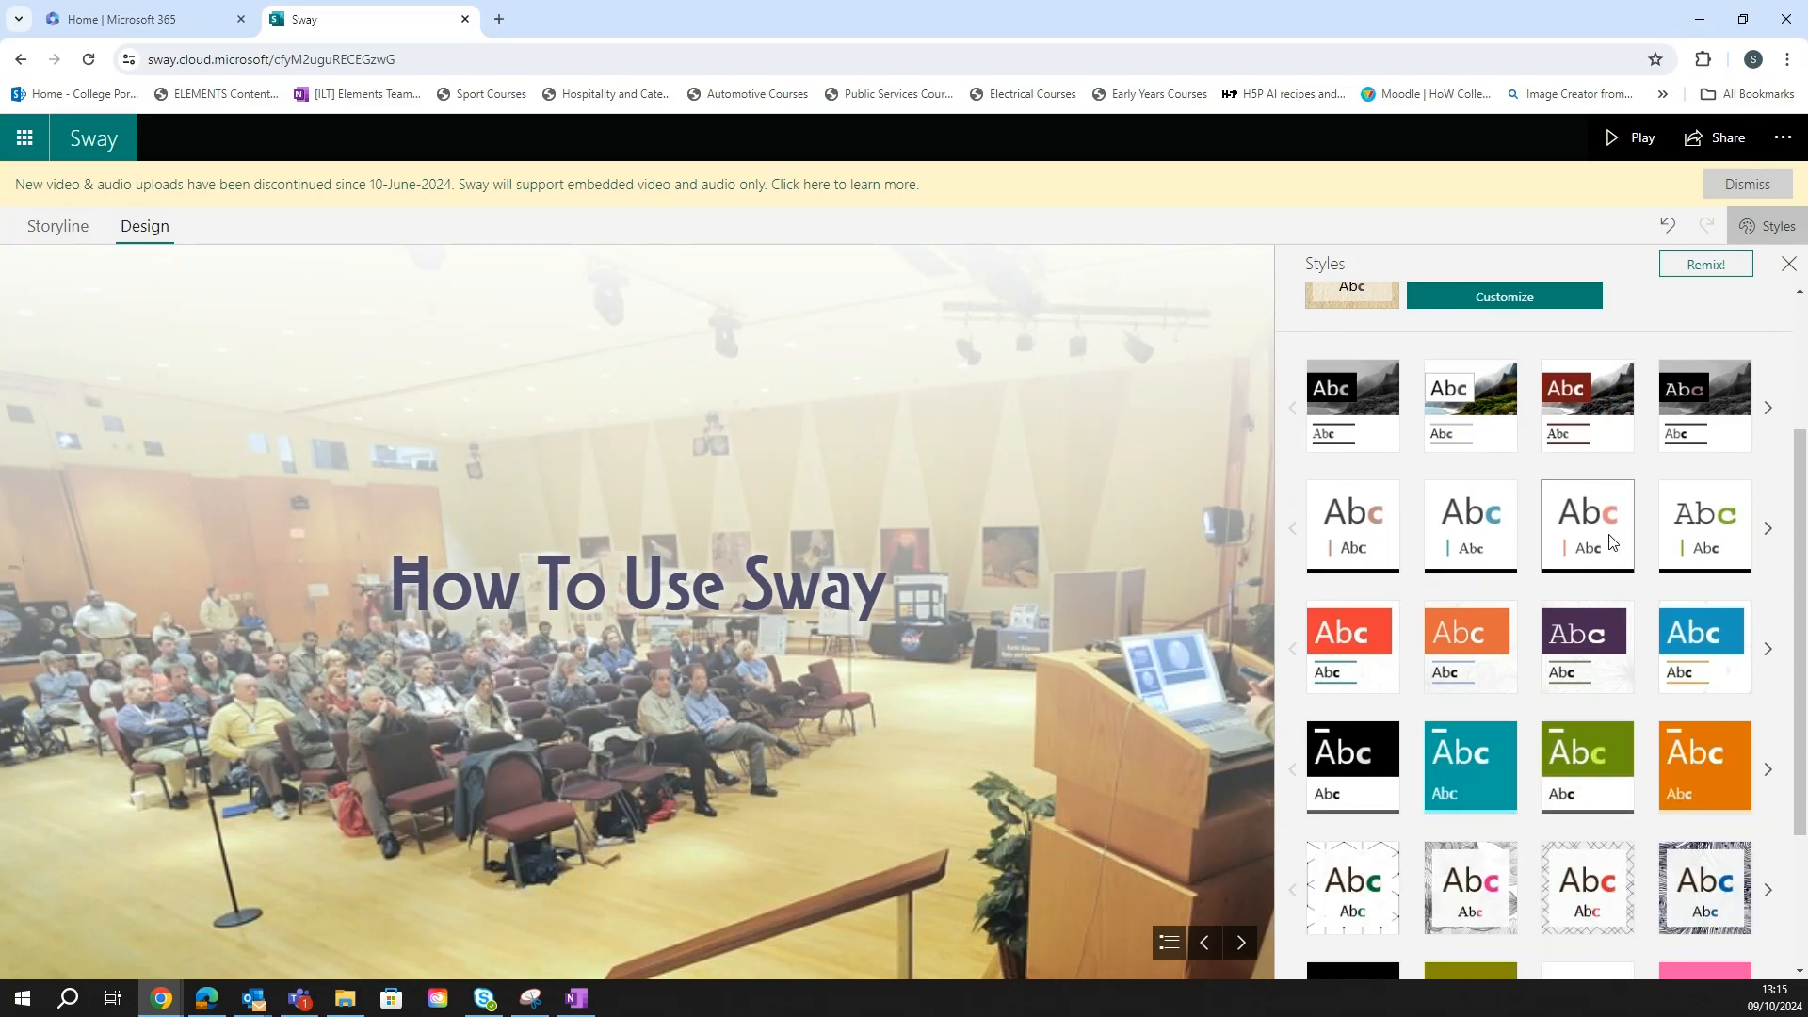
pyautogui.scroll(-1, 1584, 553)
pyautogui.click(1495, 687)
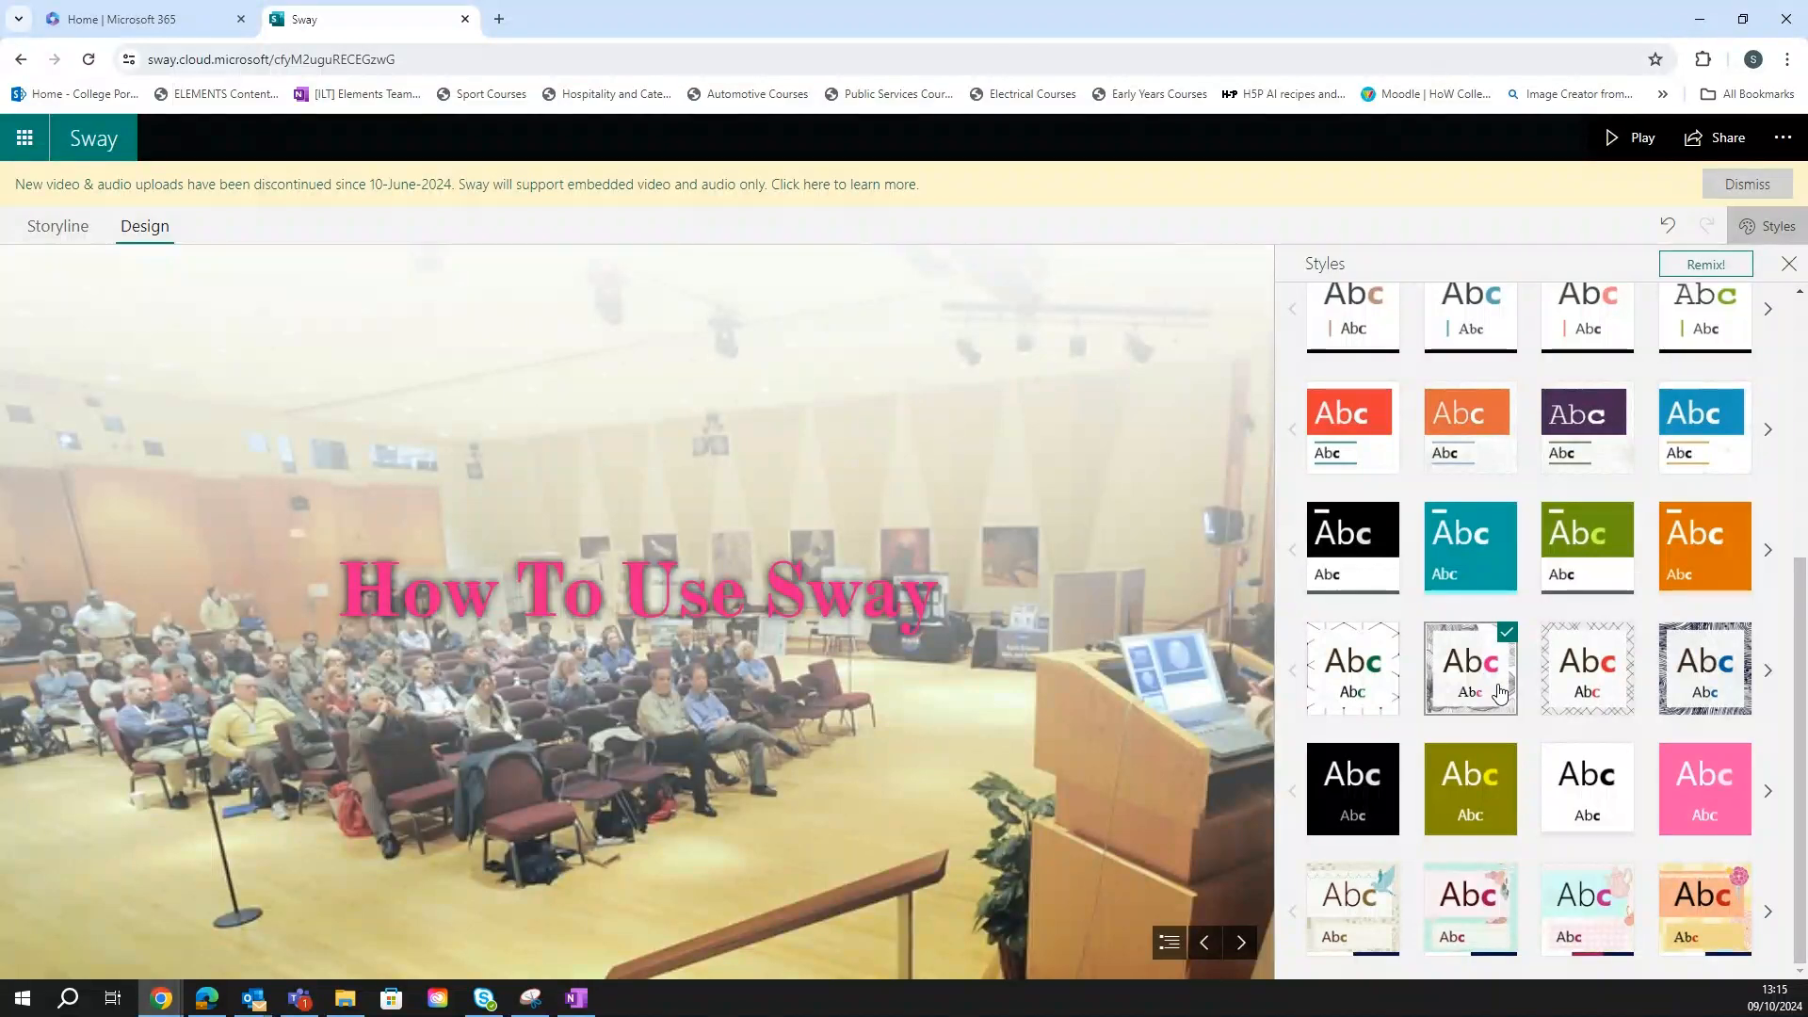
pyautogui.click(1574, 695)
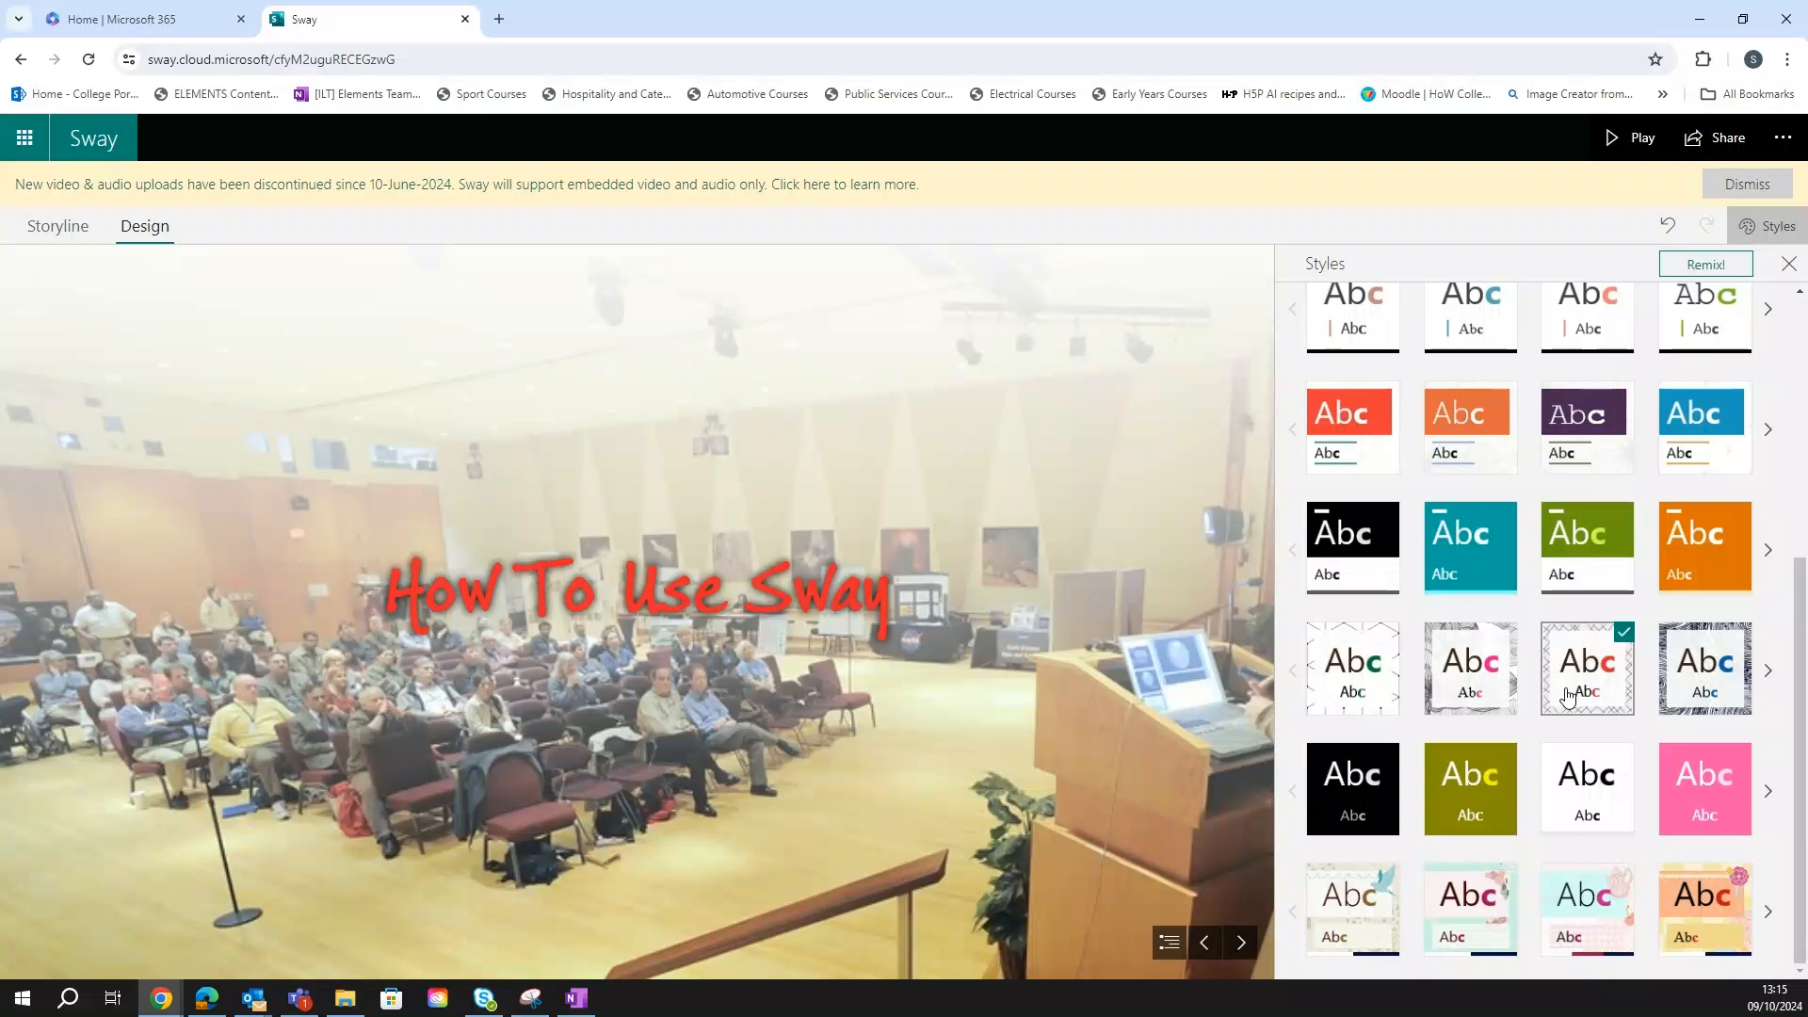
pyautogui.click(1370, 460)
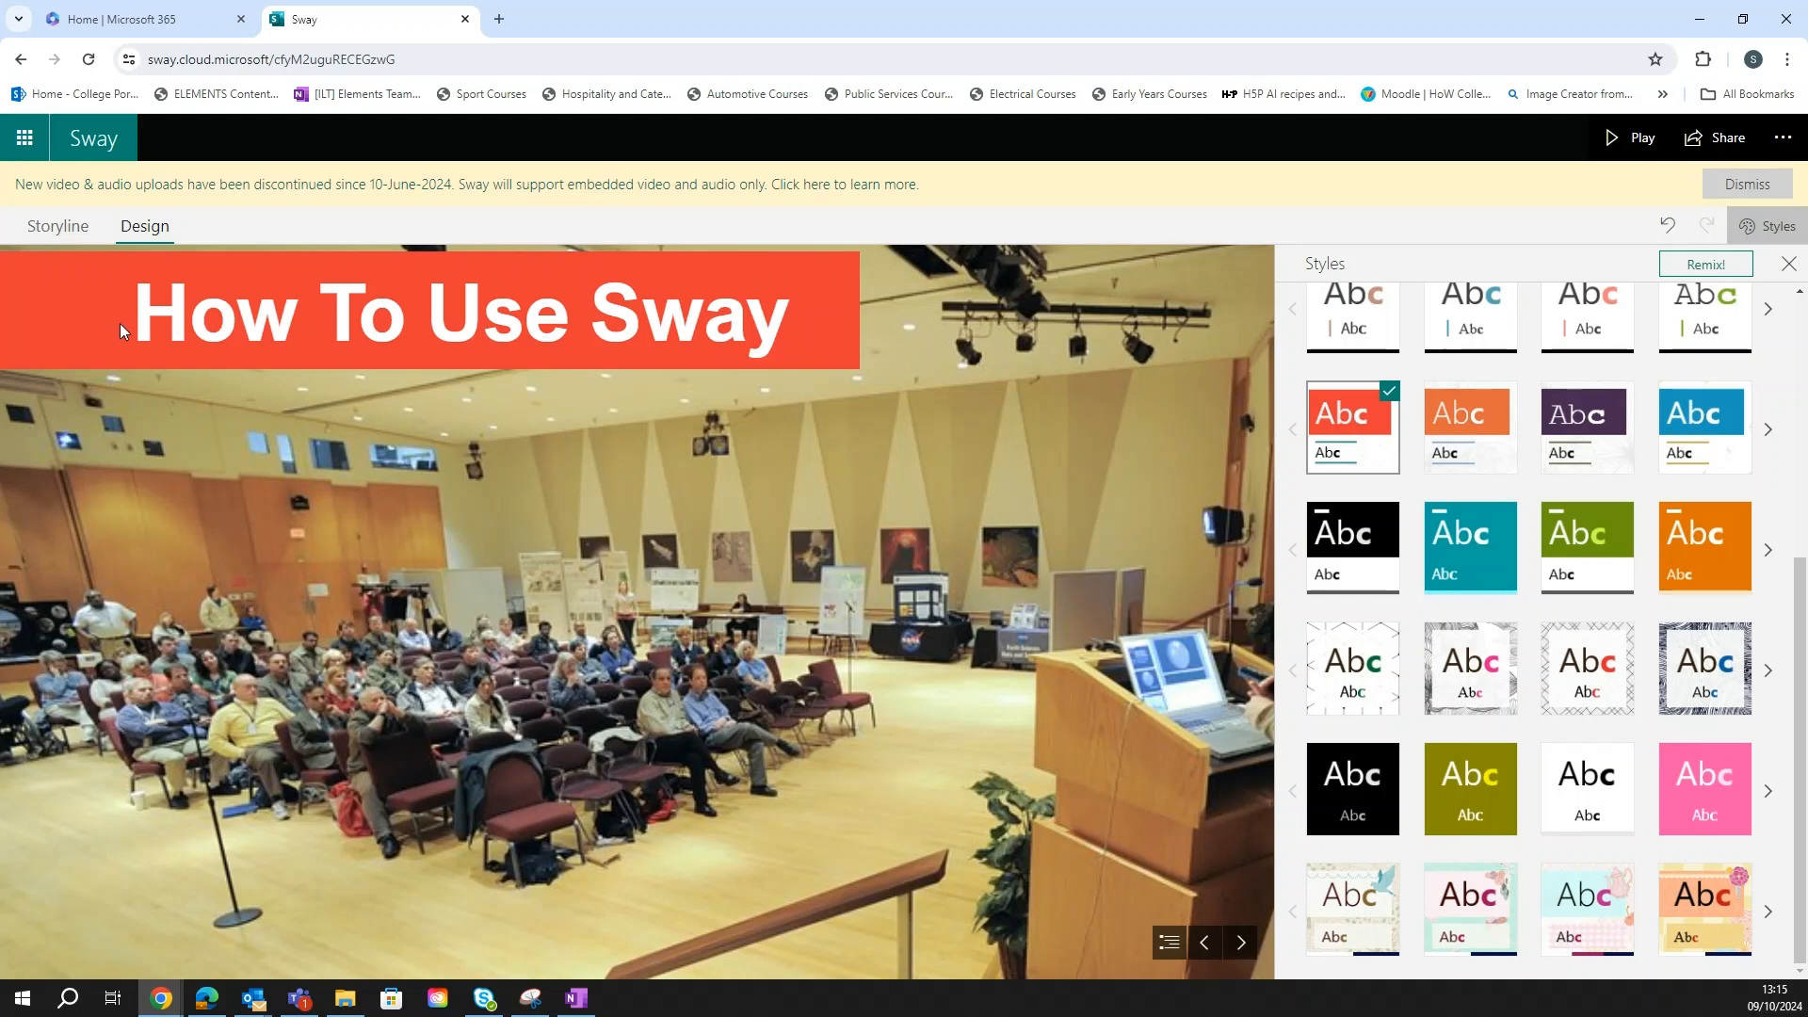
# Step: Customize the style's colors, trying the orange curated palette and applying the olive-green one
pyautogui.scroll(5, 1550, 692)
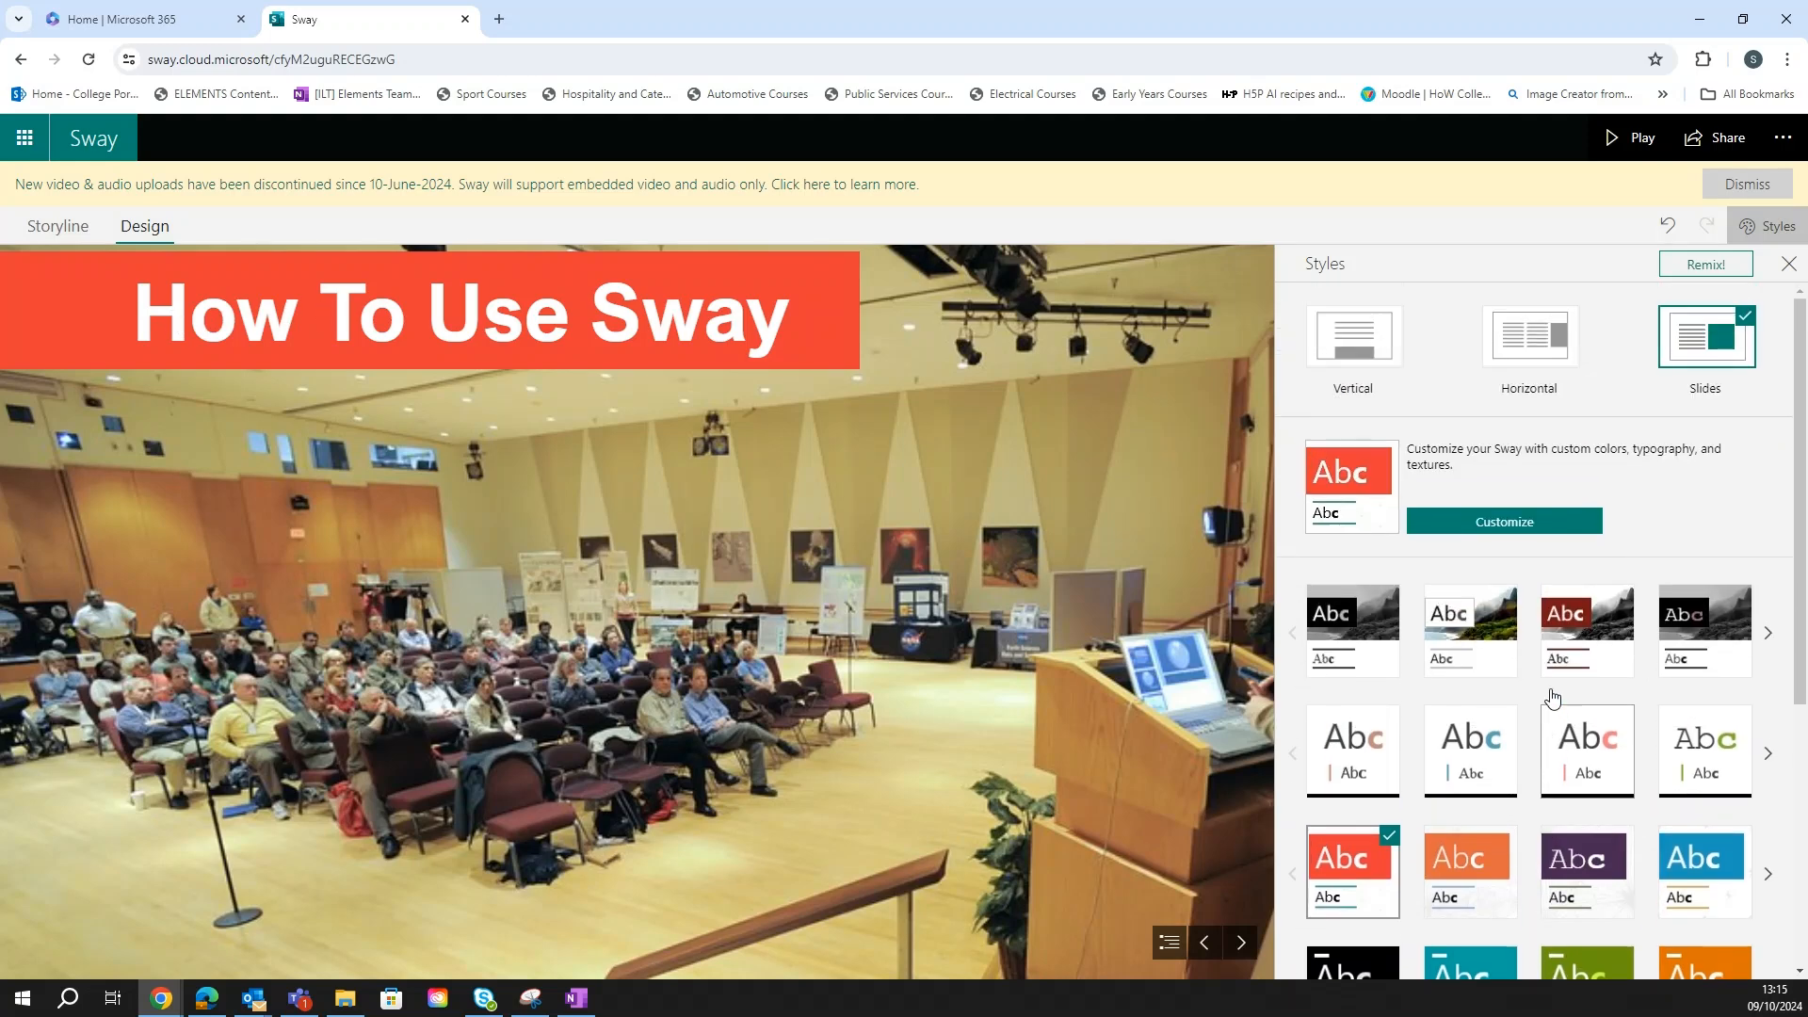
pyautogui.click(1457, 535)
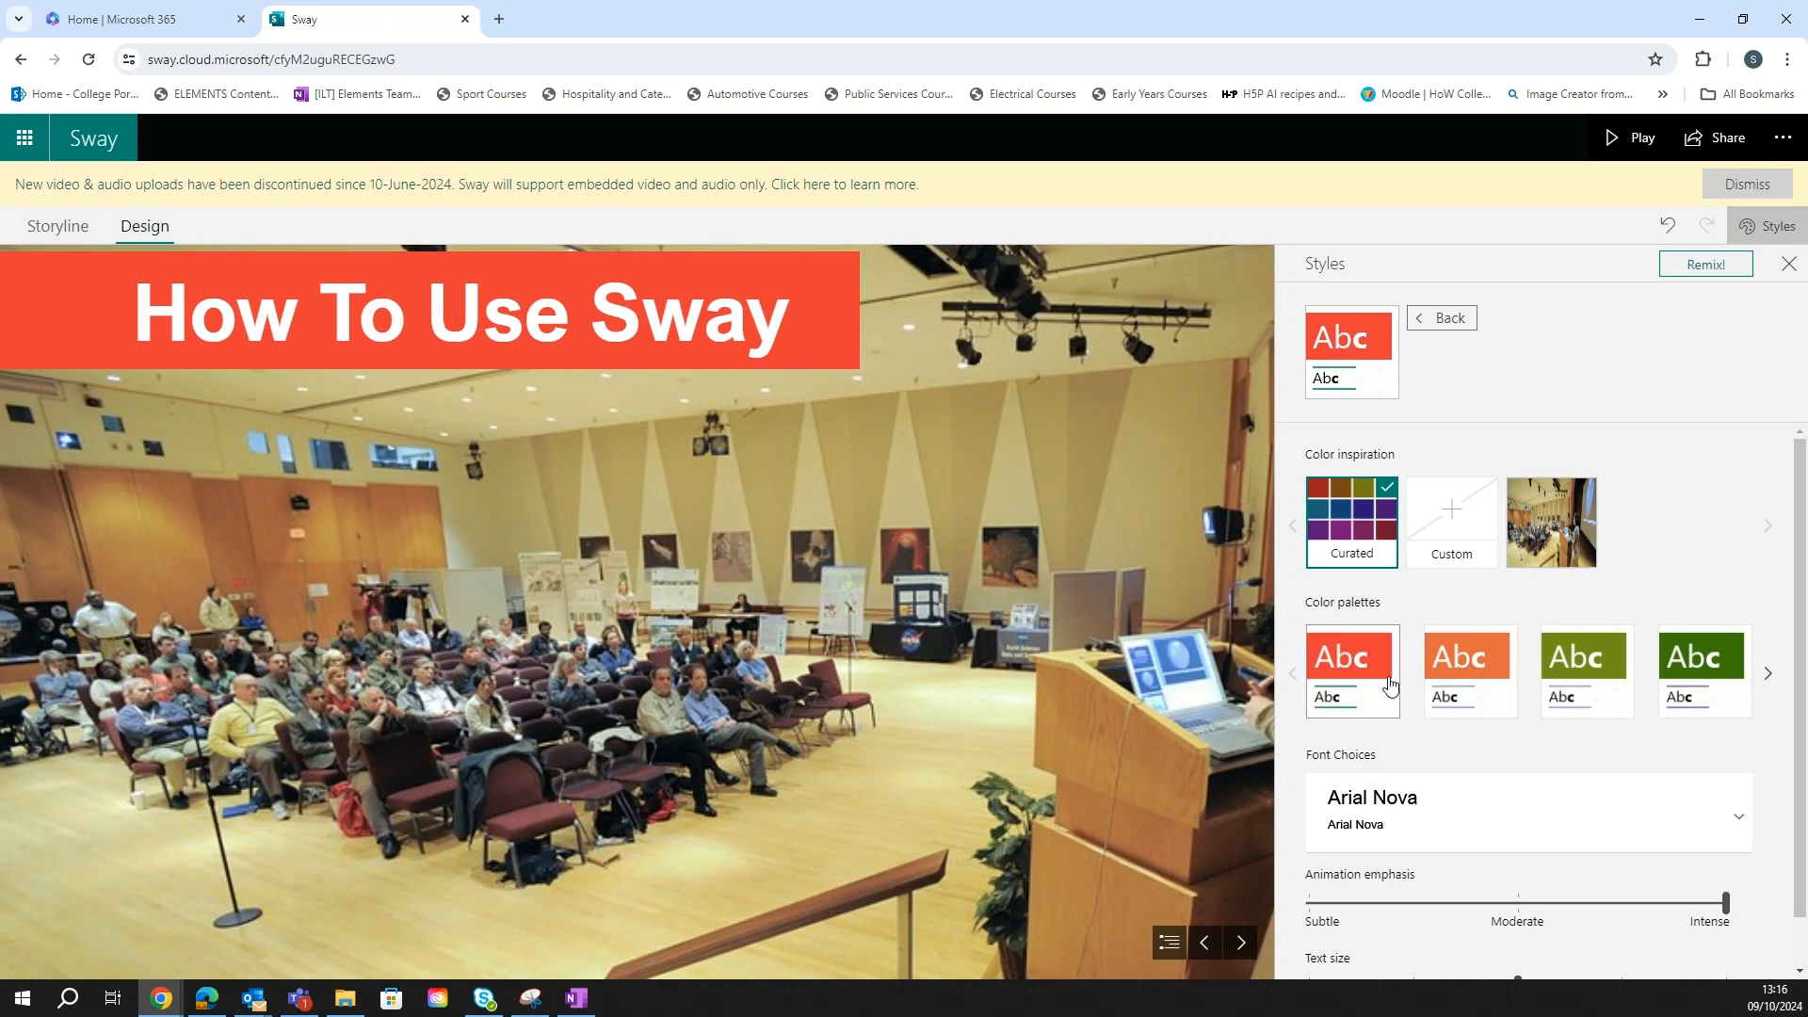
pyautogui.click(1497, 676)
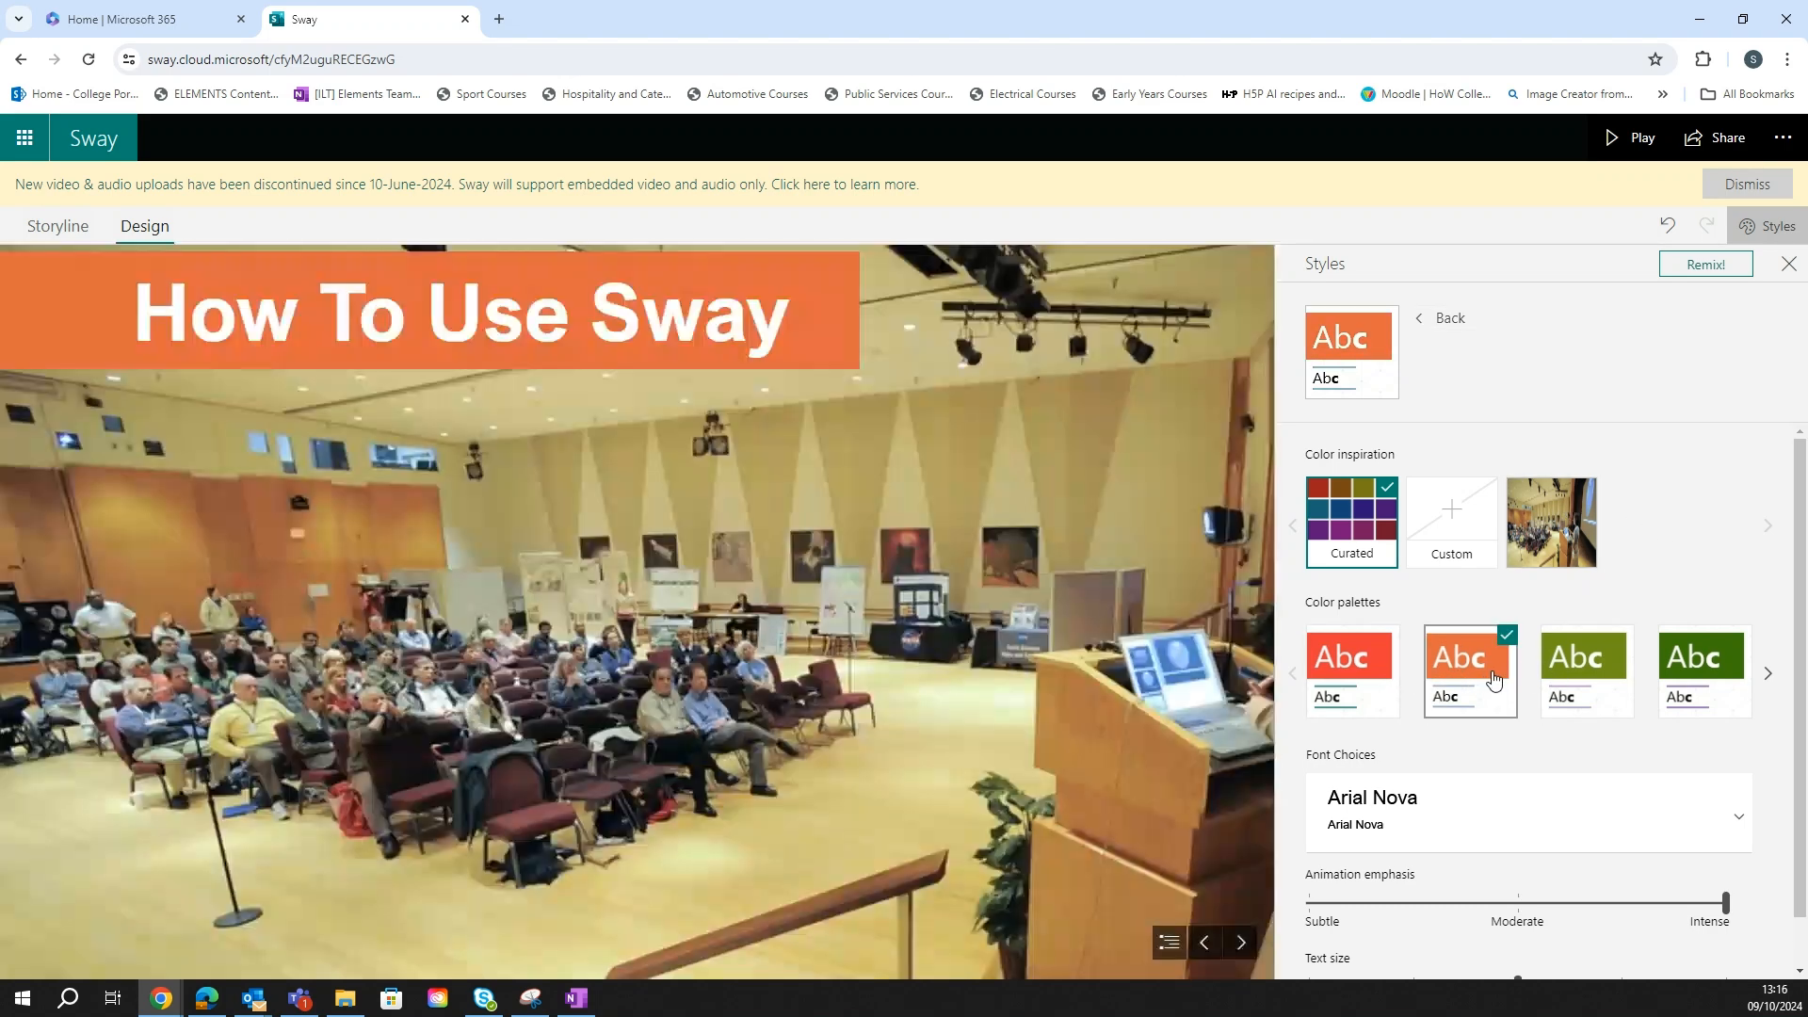
pyautogui.click(1576, 679)
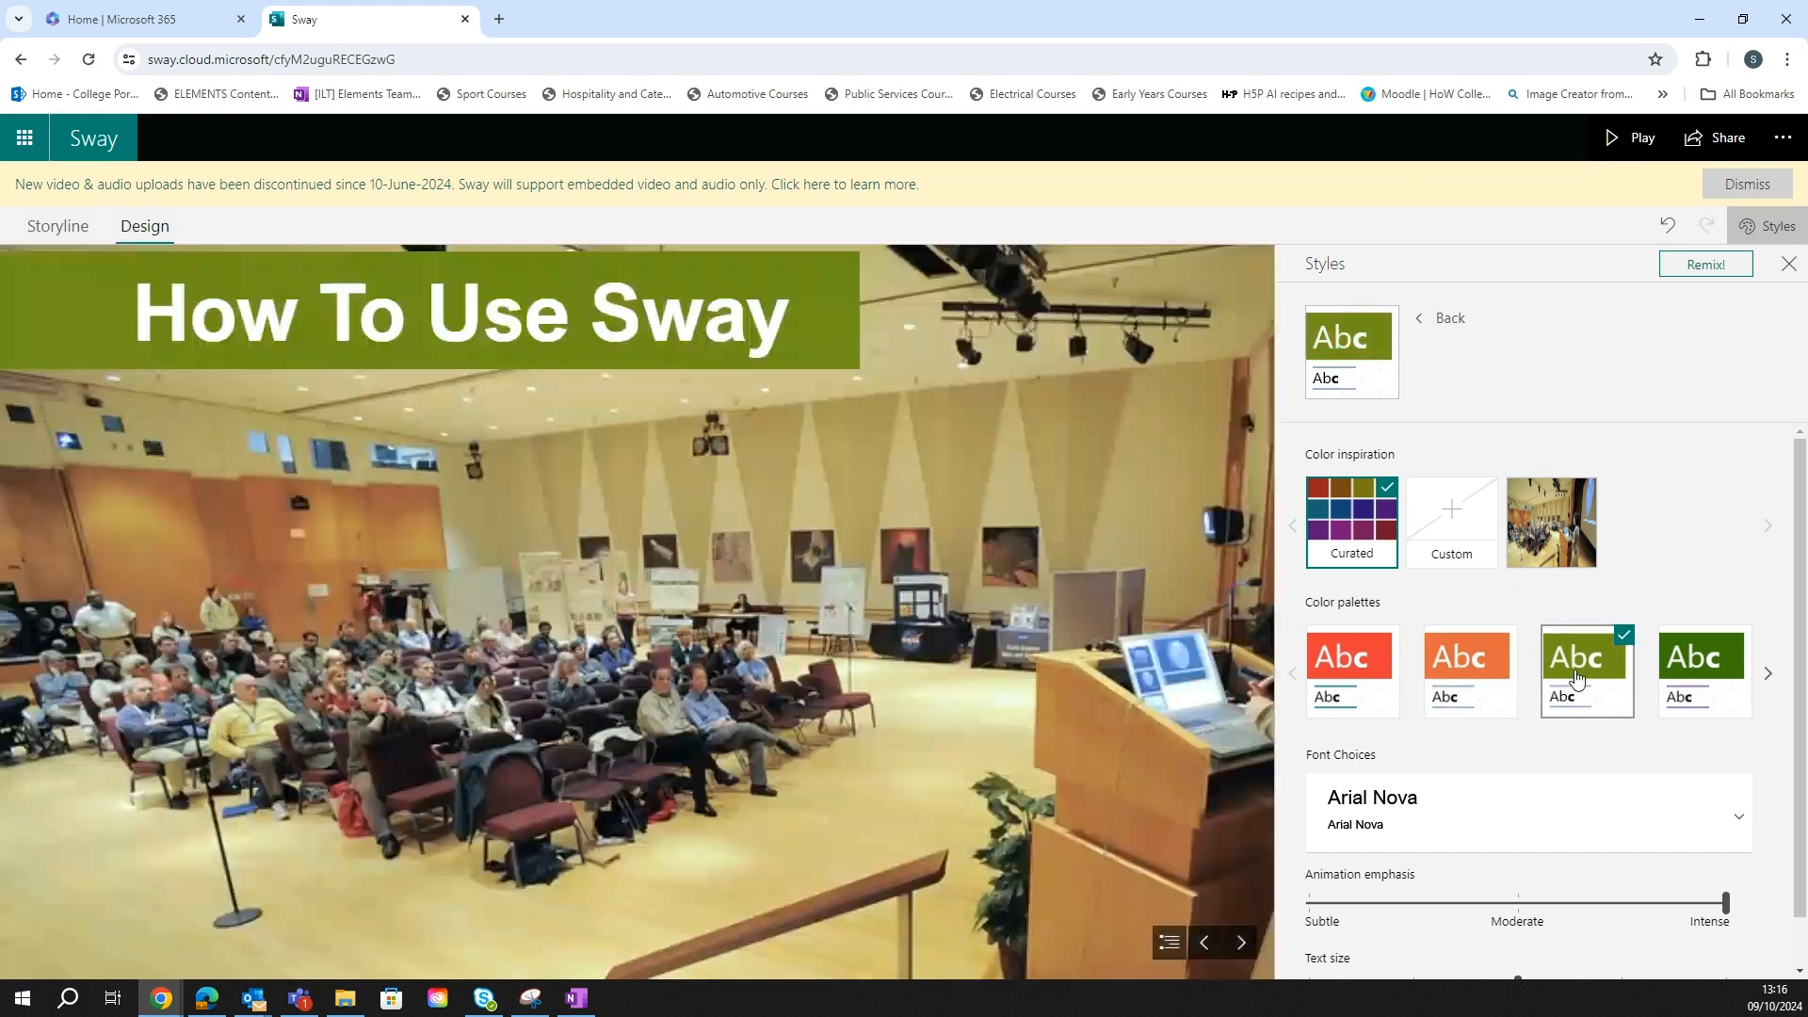
# Step: Set the Sway's fonts to the Heron heading with Arial Nova body text pairing
pyautogui.scroll(-1, 1712, 468)
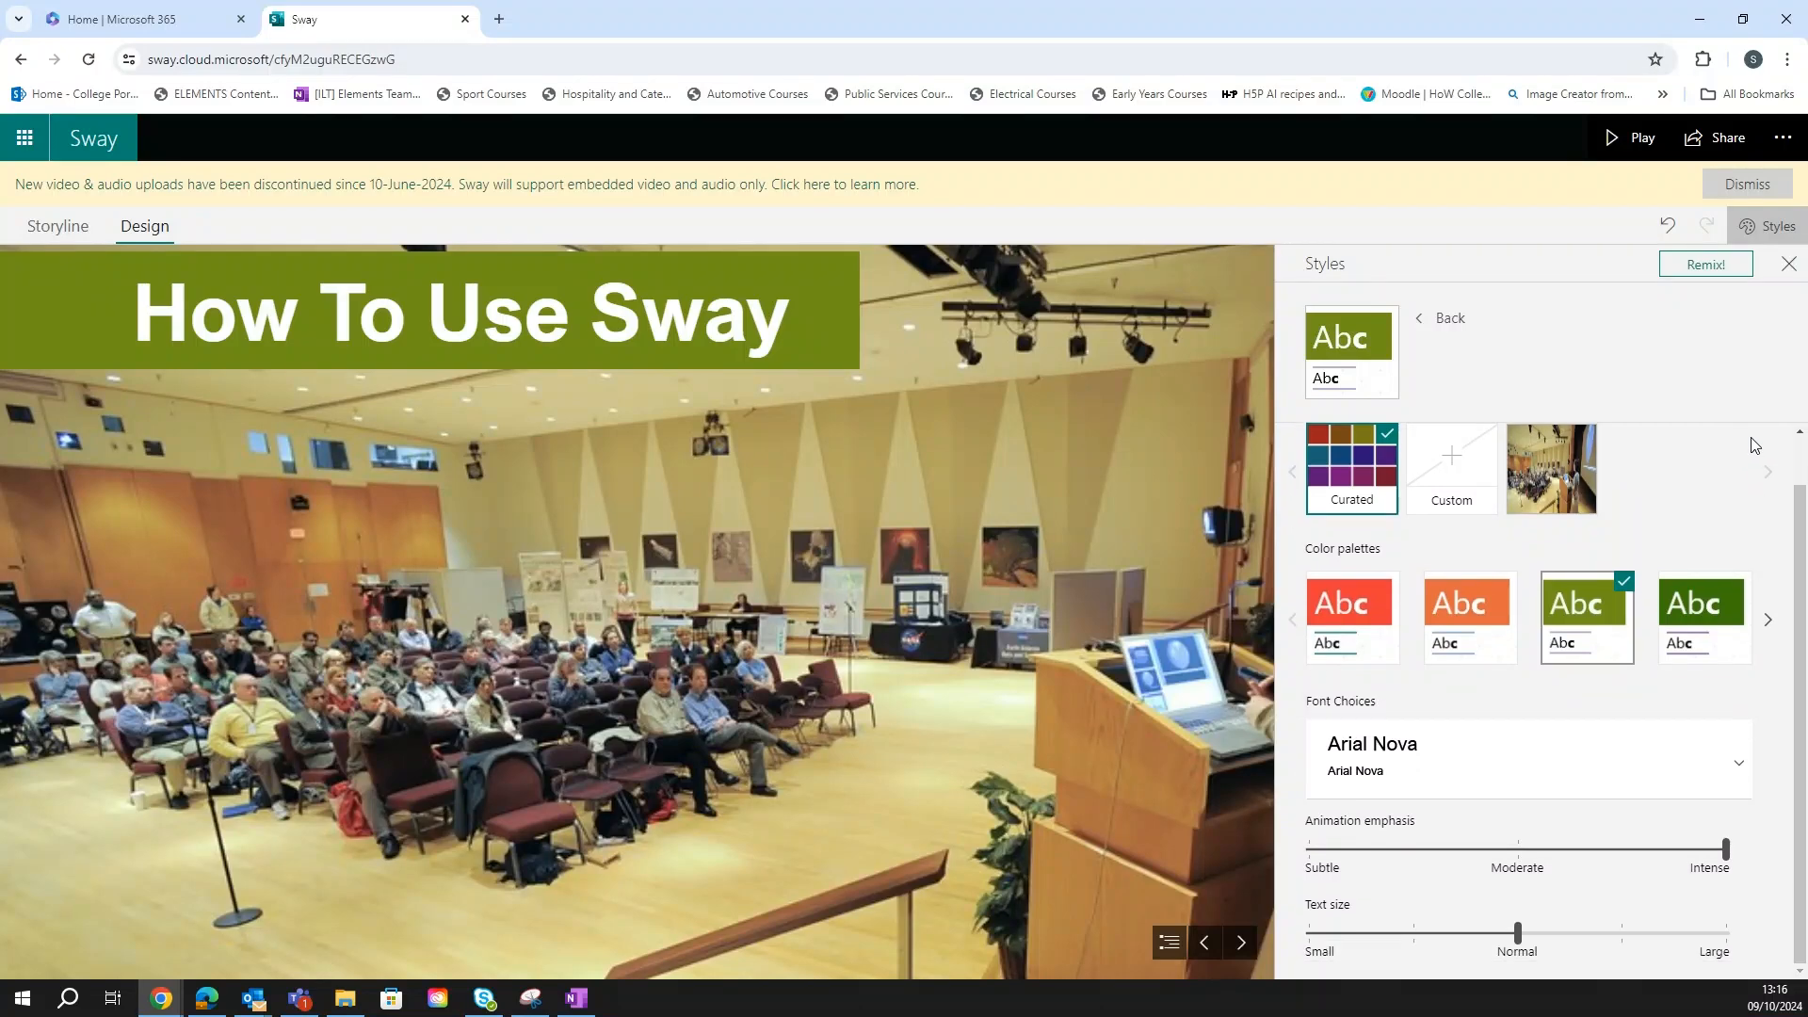
pyautogui.click(1521, 759)
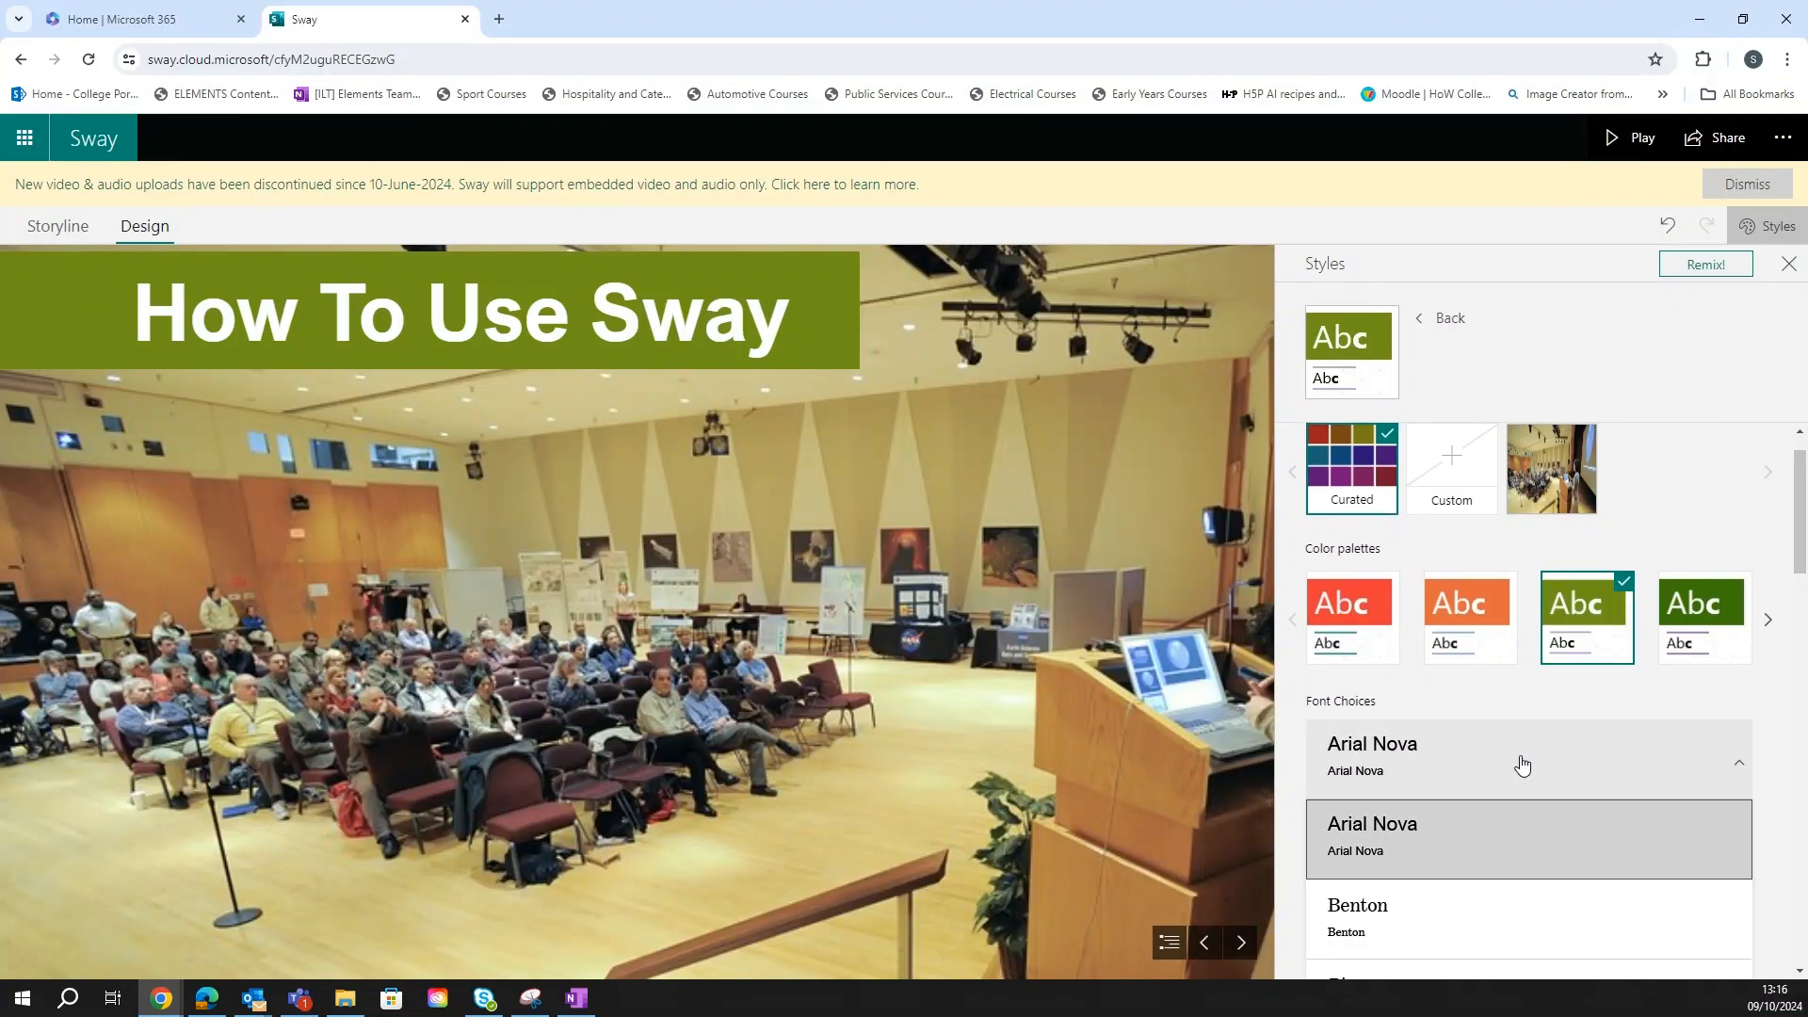
pyautogui.scroll(3, 1506, 715)
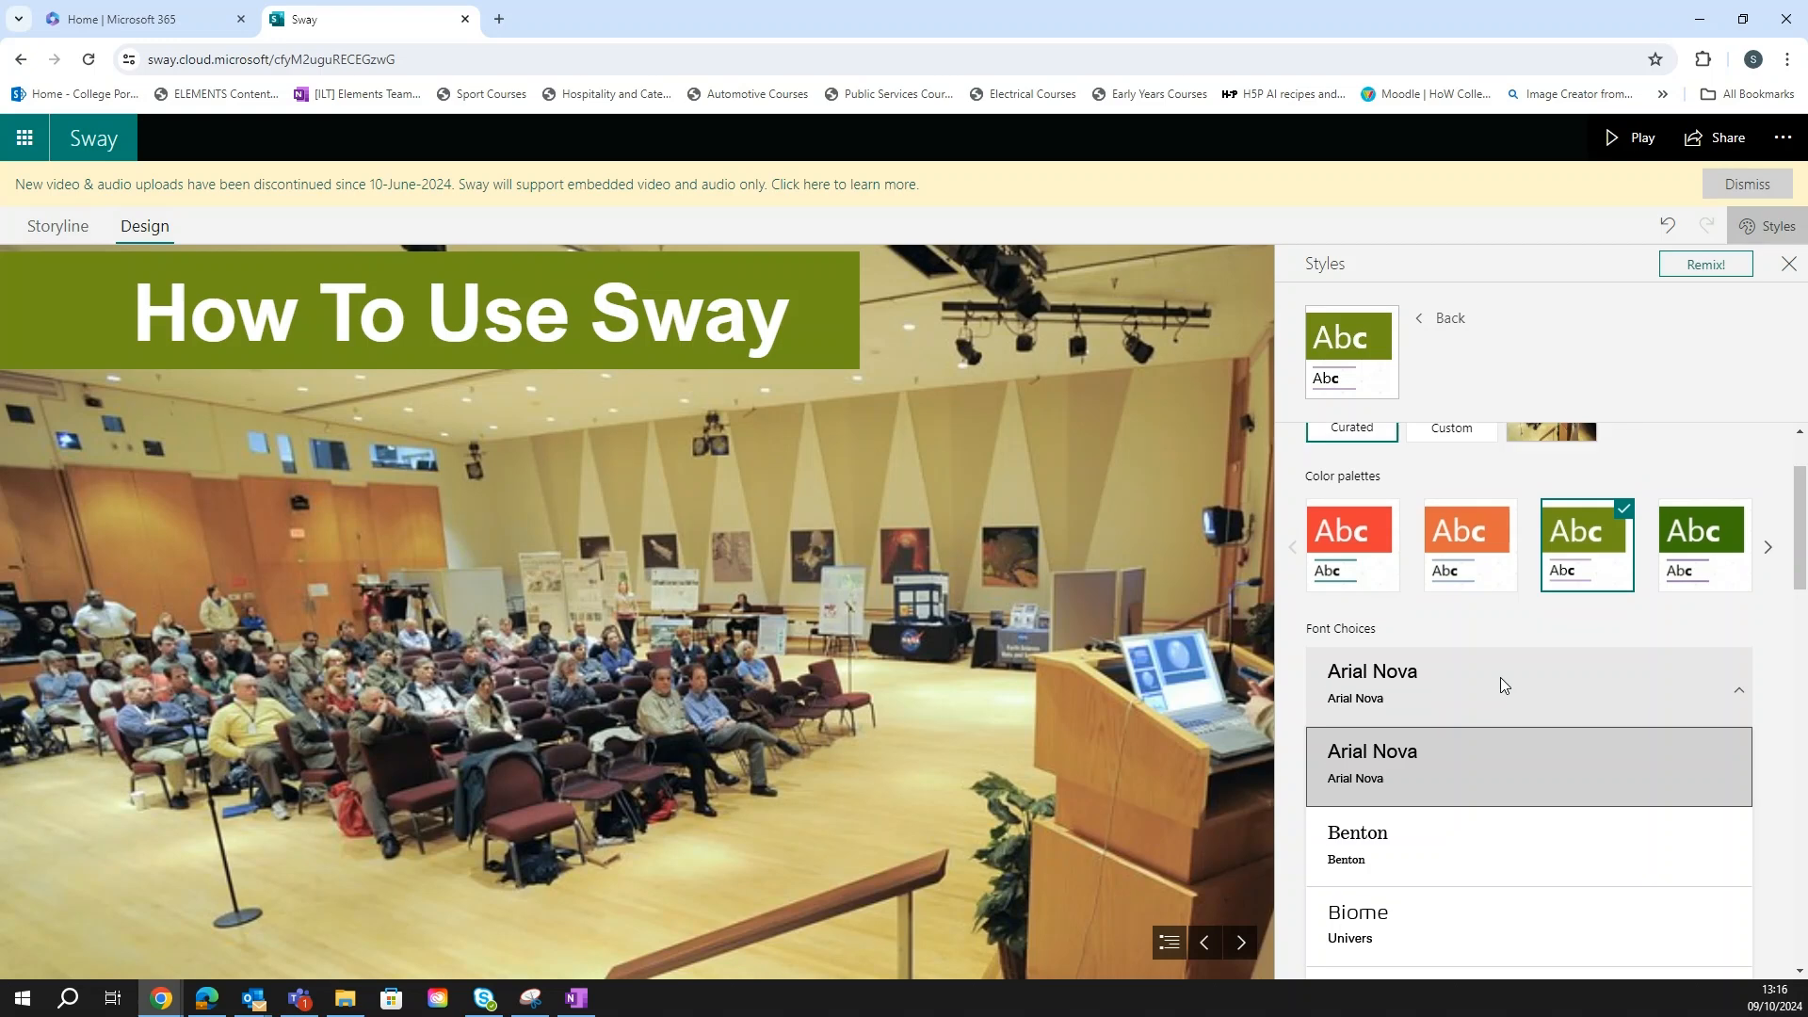
pyautogui.scroll(-7, 1394, 800)
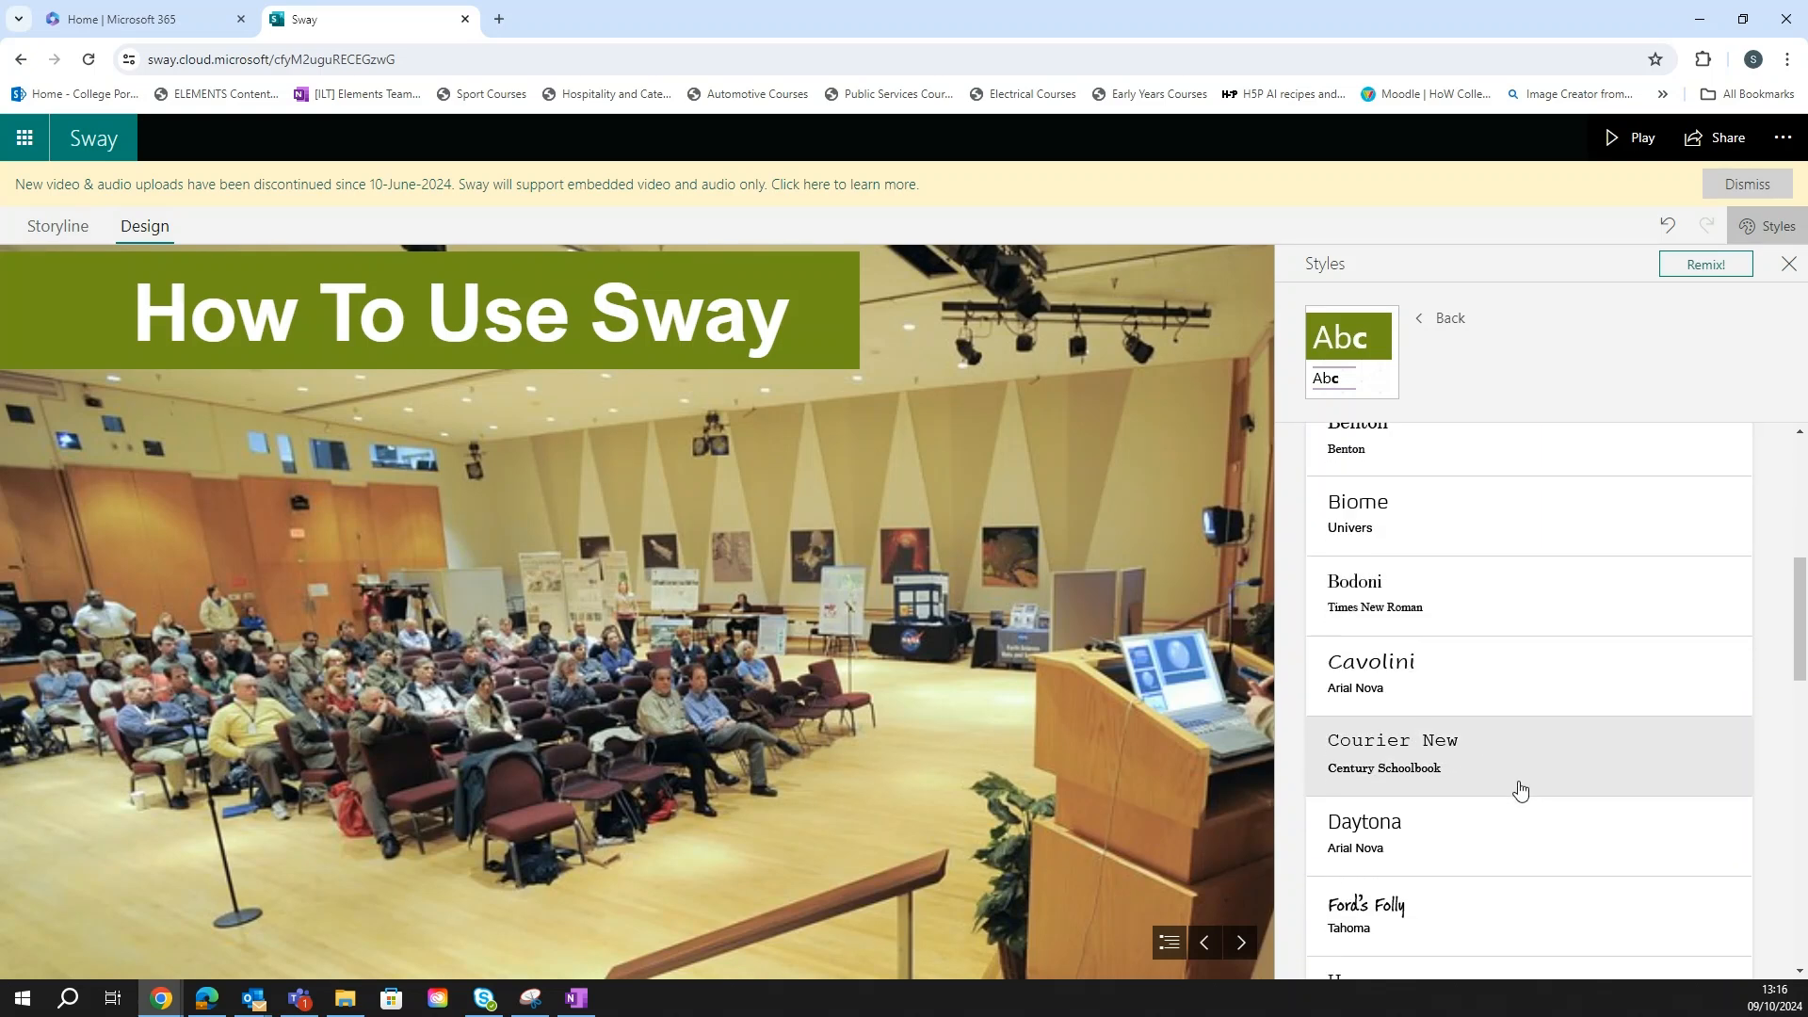
pyautogui.scroll(-1, 1545, 763)
pyautogui.click(1541, 749)
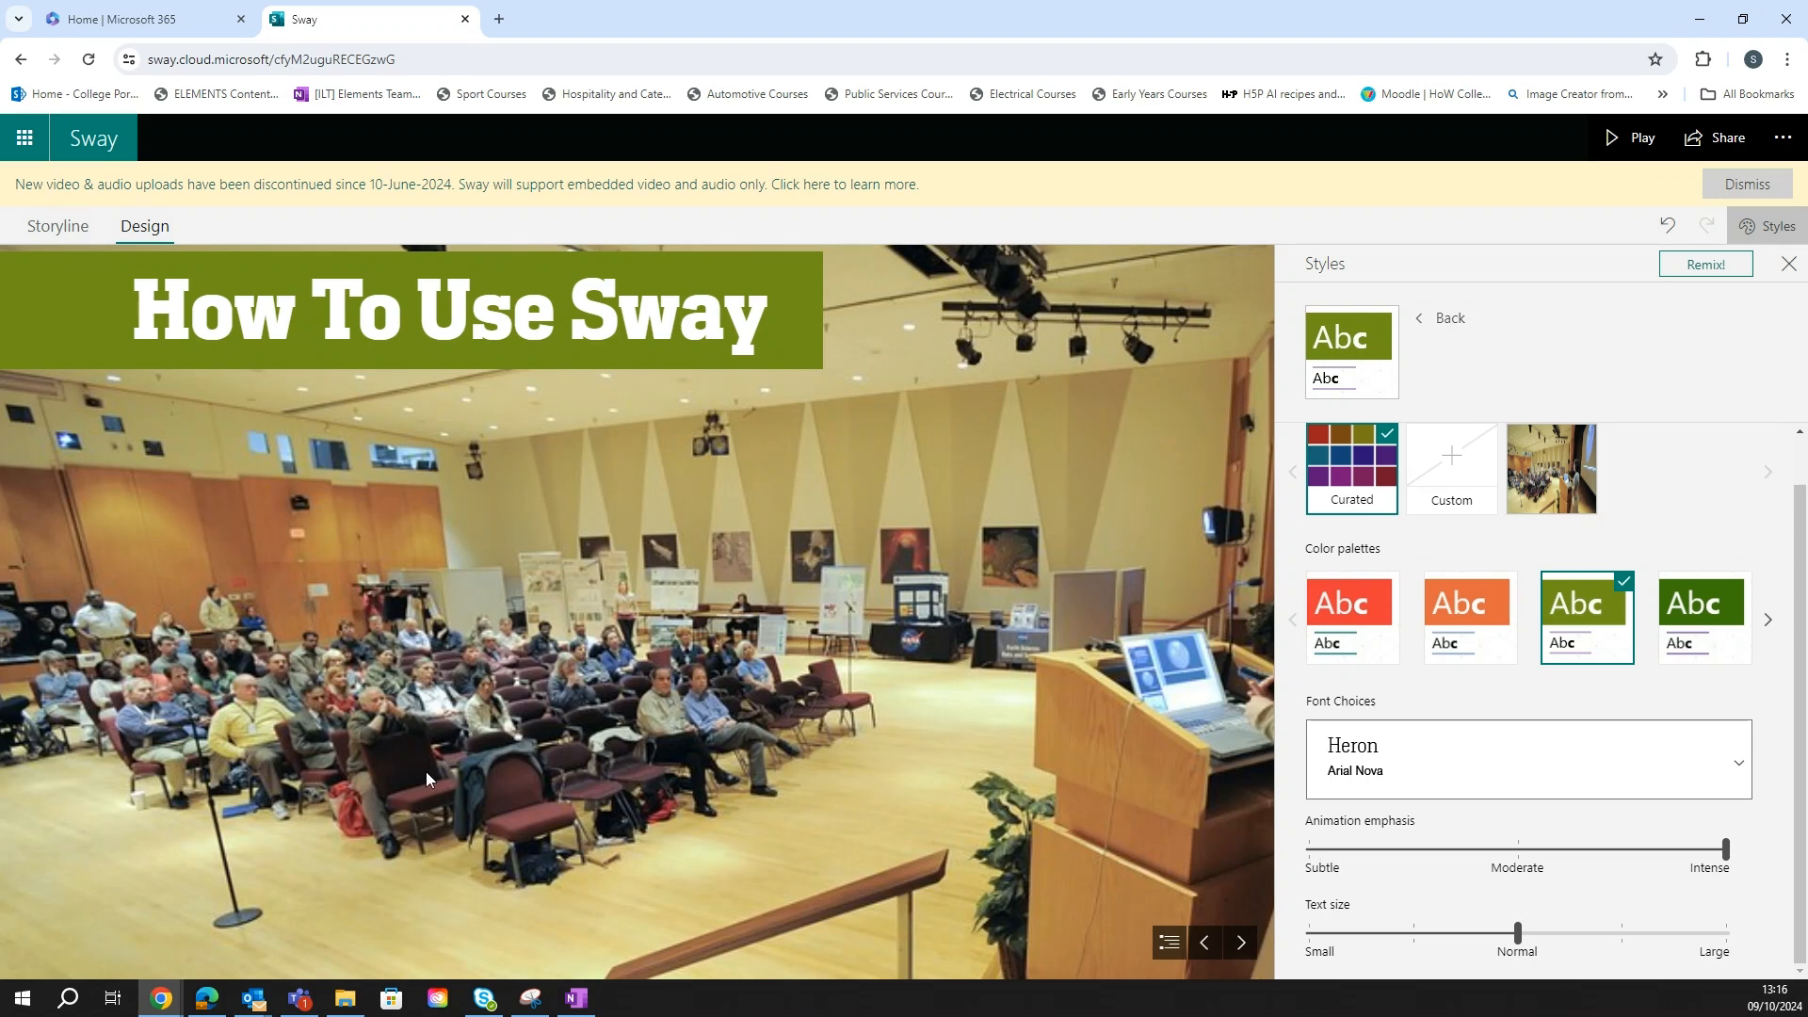
# Step: Try the Subtle animation emphasis, restore it to Intense, and set the text size to Large
pyautogui.click(1311, 851)
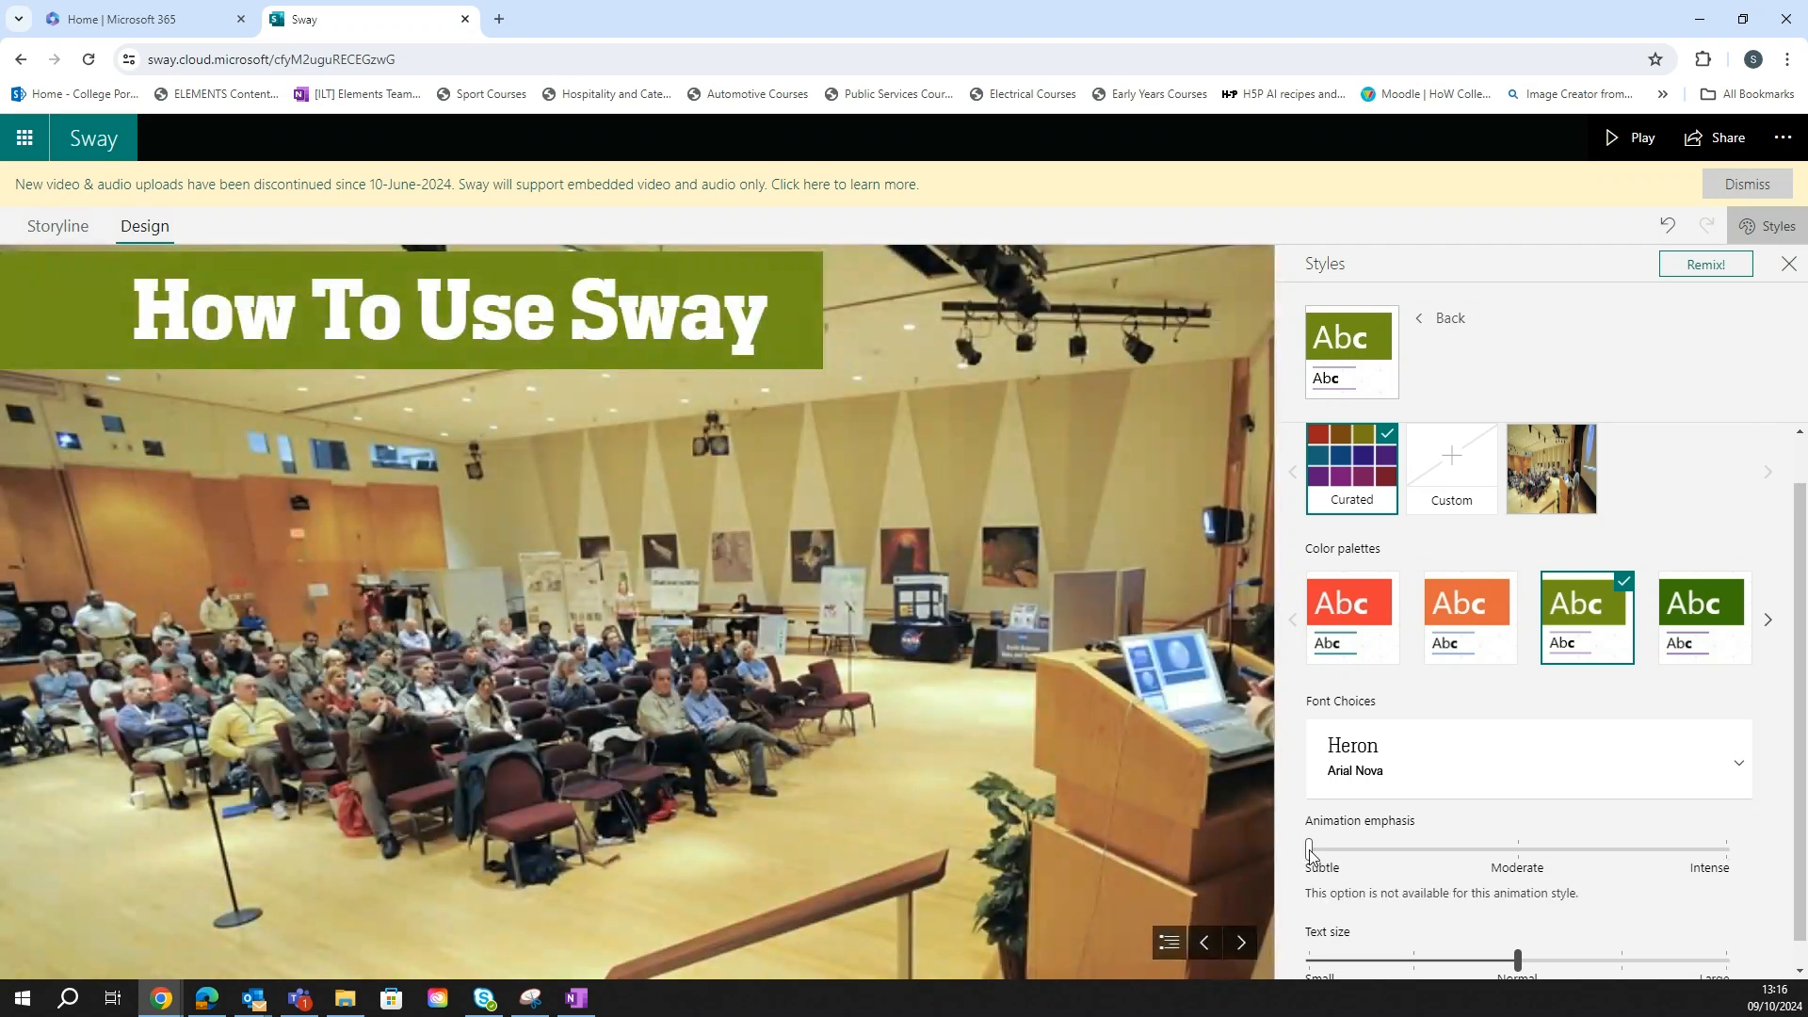
pyautogui.moveTo(1311, 851); pyautogui.dragTo(1727, 853)
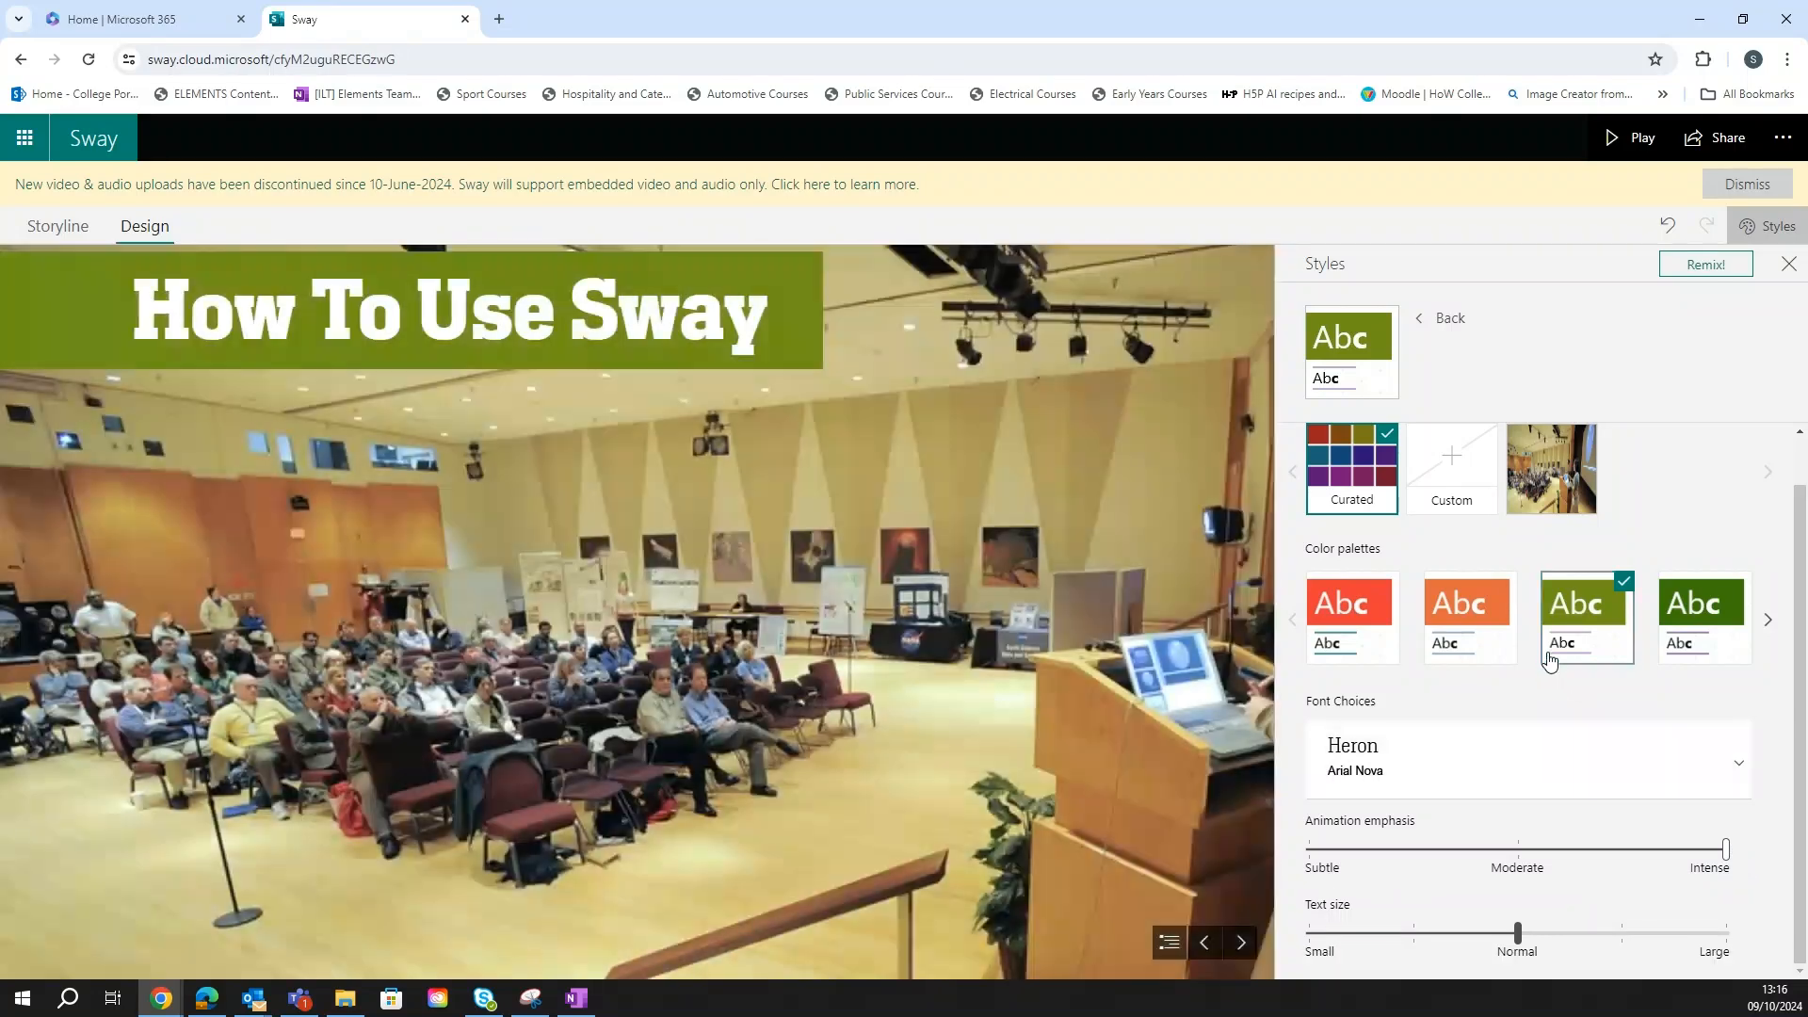
pyautogui.click(1549, 659)
pyautogui.moveTo(1518, 932); pyautogui.dragTo(1614, 934)
pyautogui.moveTo(1650, 933); pyautogui.dragTo(1740, 939)
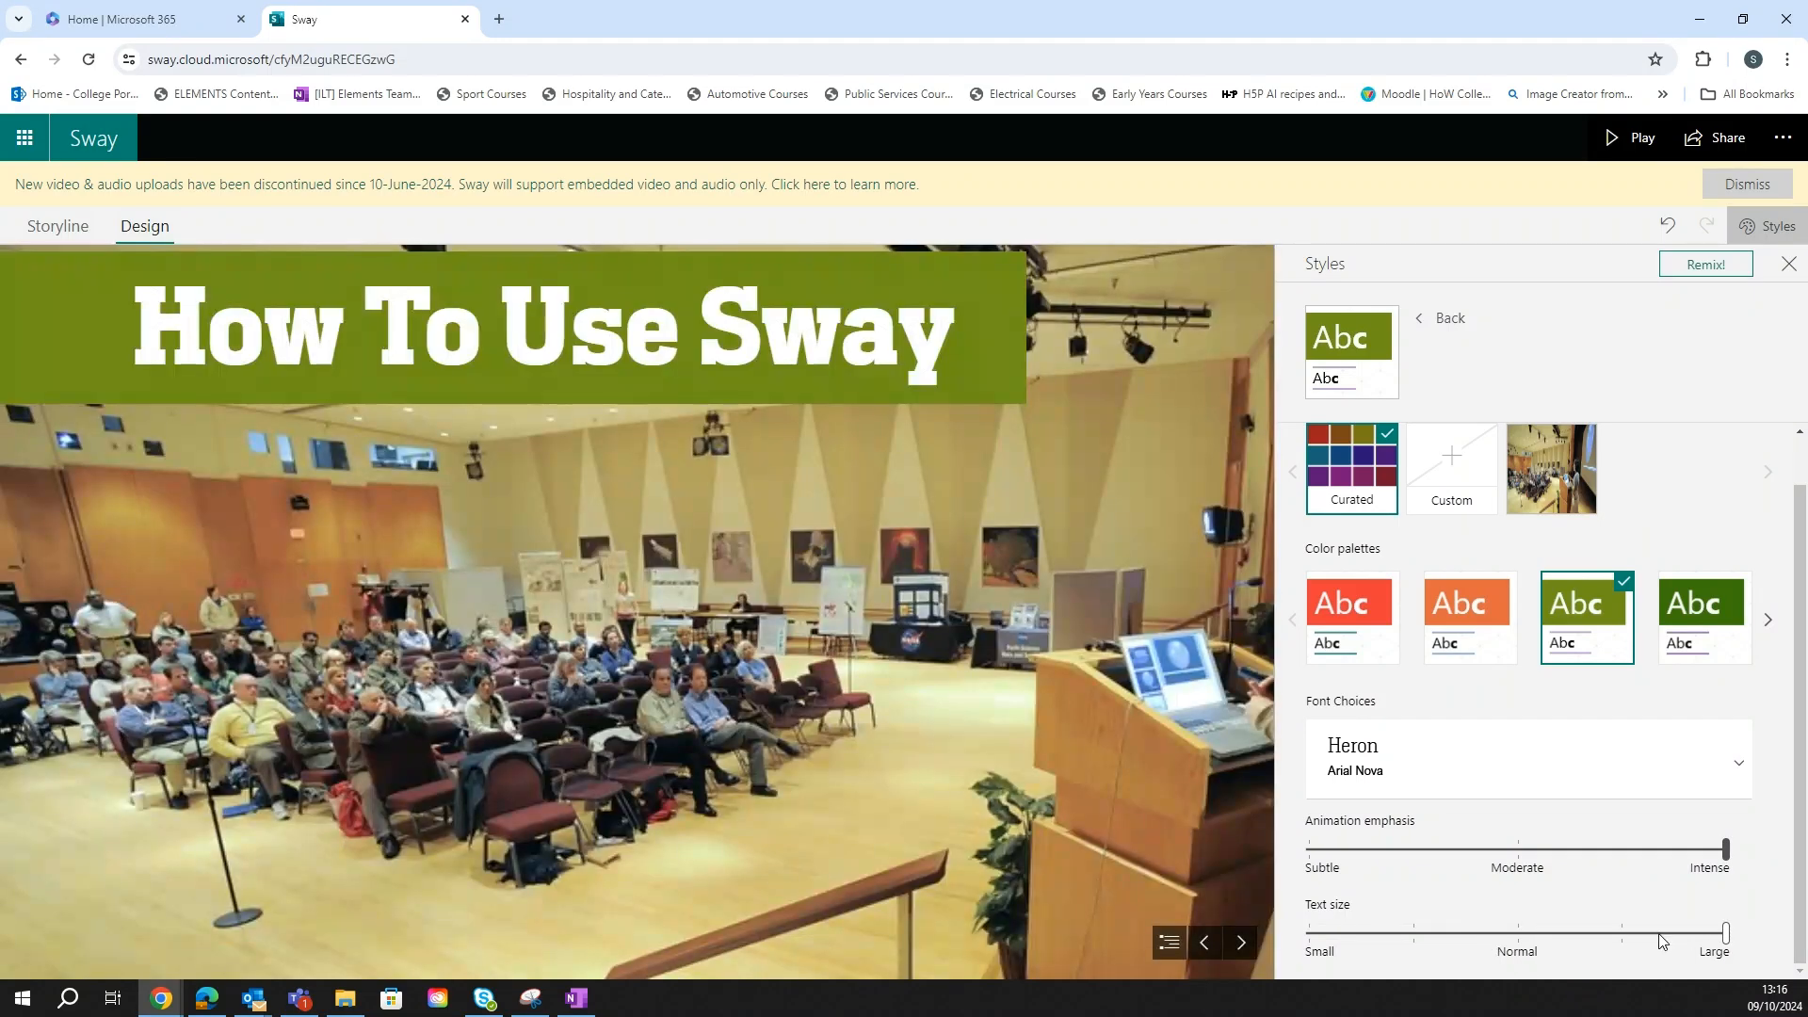
pyautogui.scroll(1, 1616, 607)
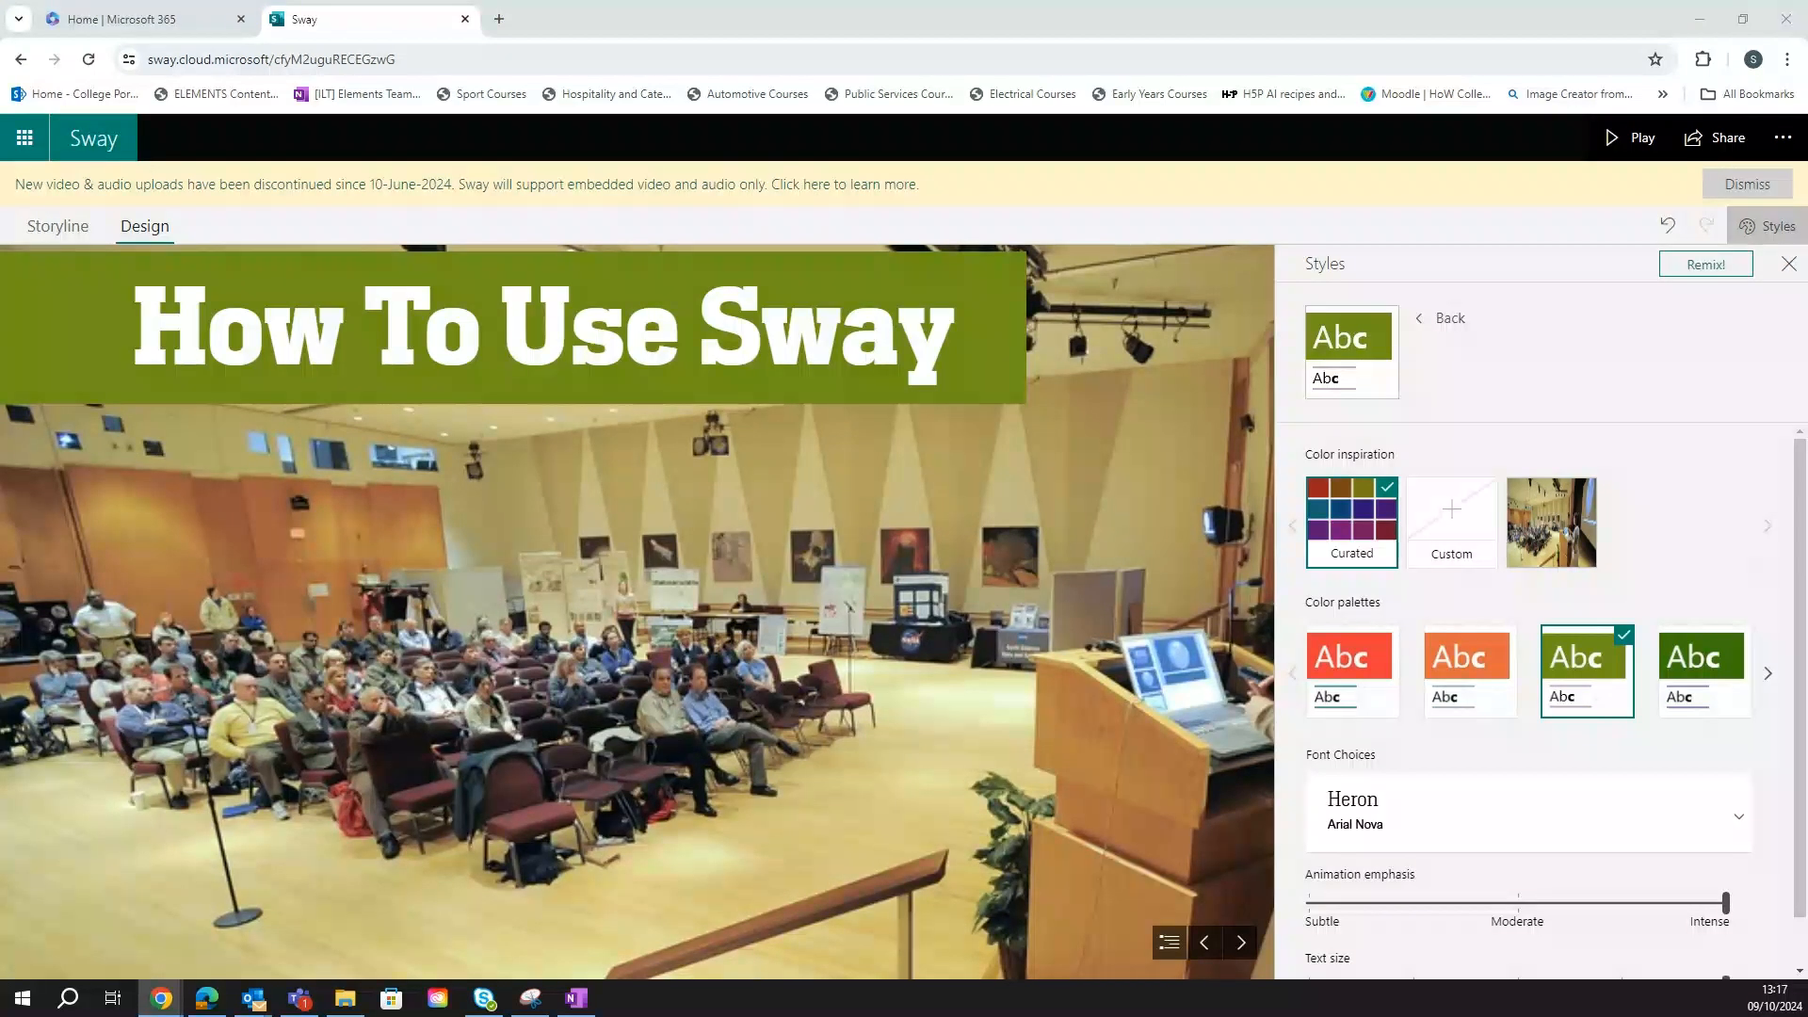
# Step: Return to the storyline and add a Heading 1 card below the title card reading "Create My First Slide"
pyautogui.click(44, 240)
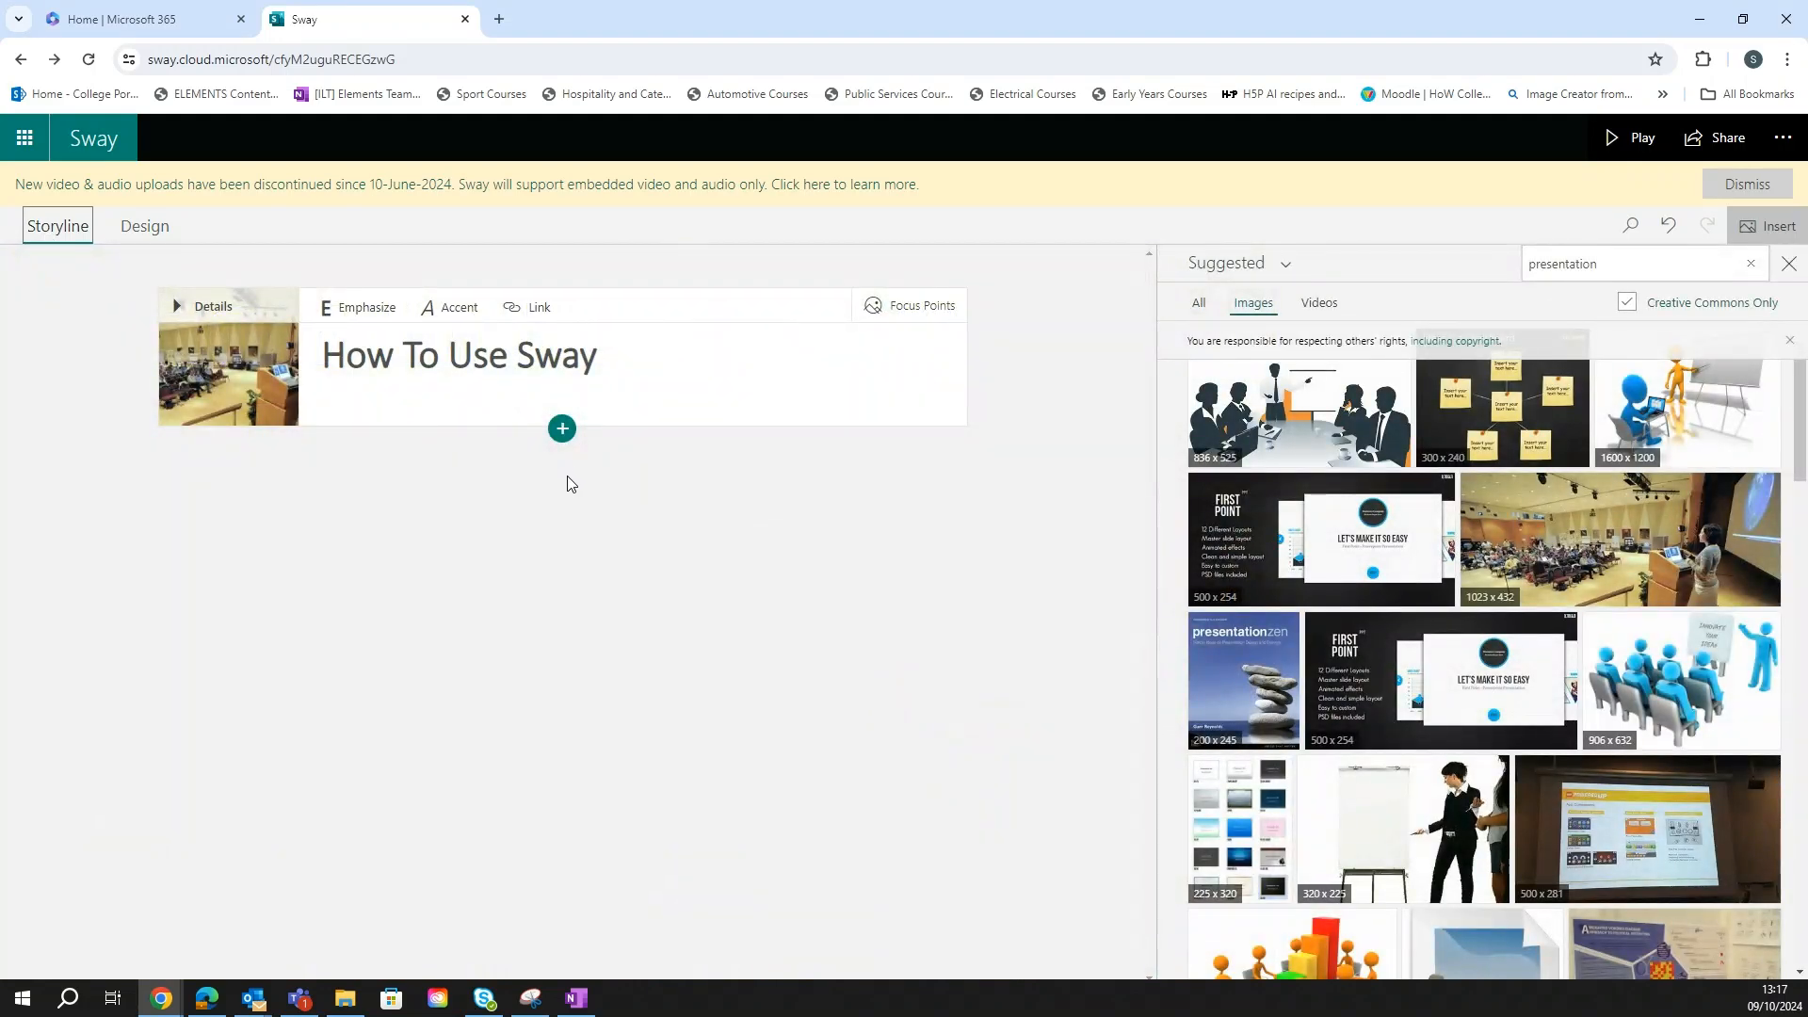
pyautogui.click(1789, 267)
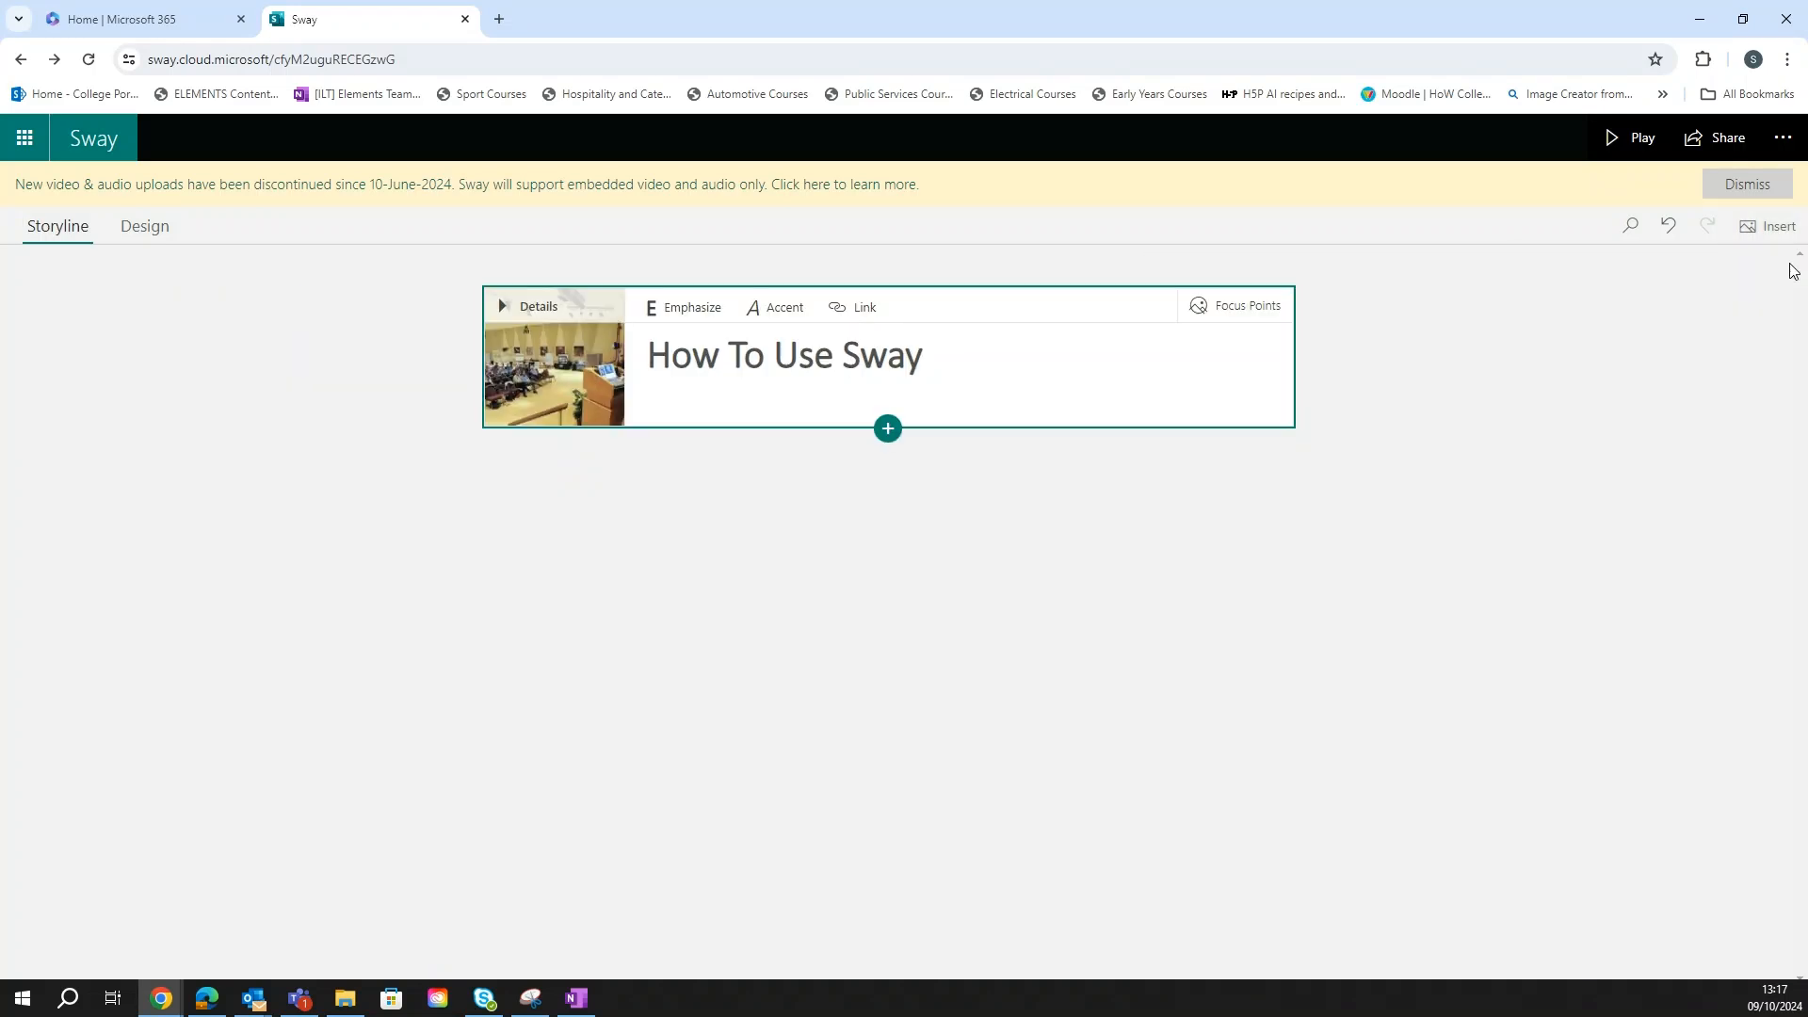
pyautogui.click(886, 434)
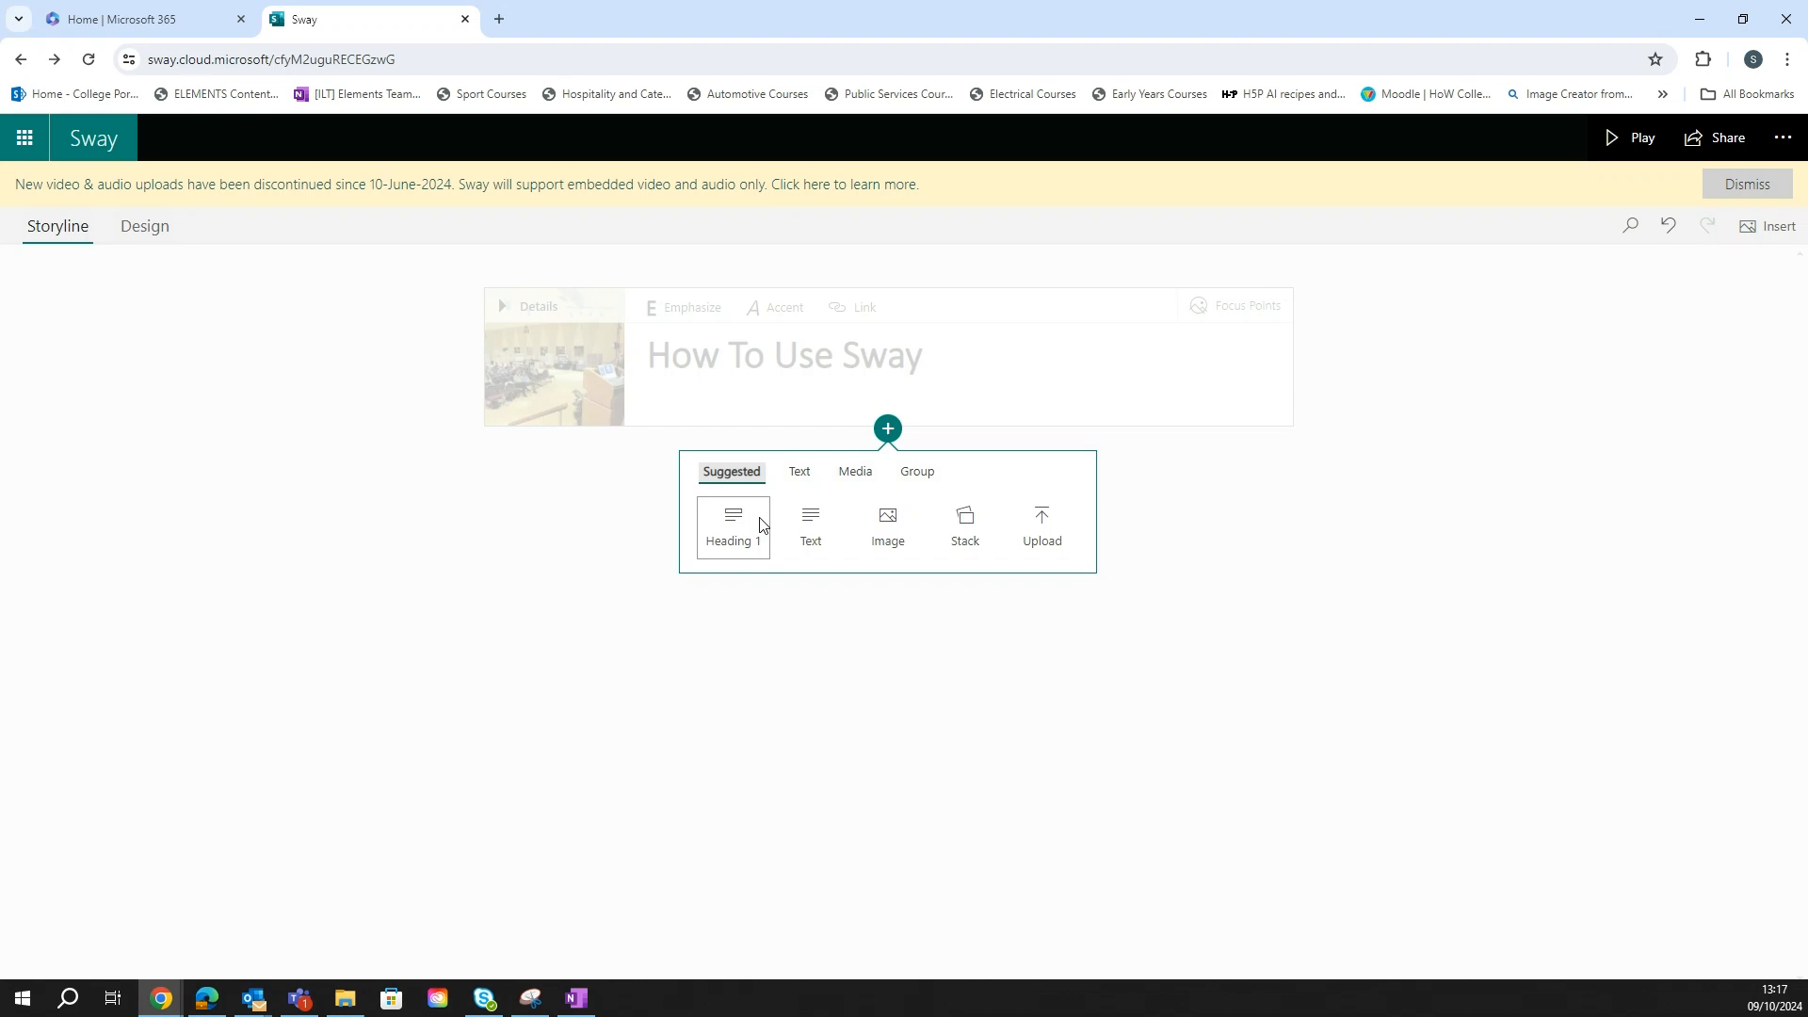
pyautogui.click(728, 555)
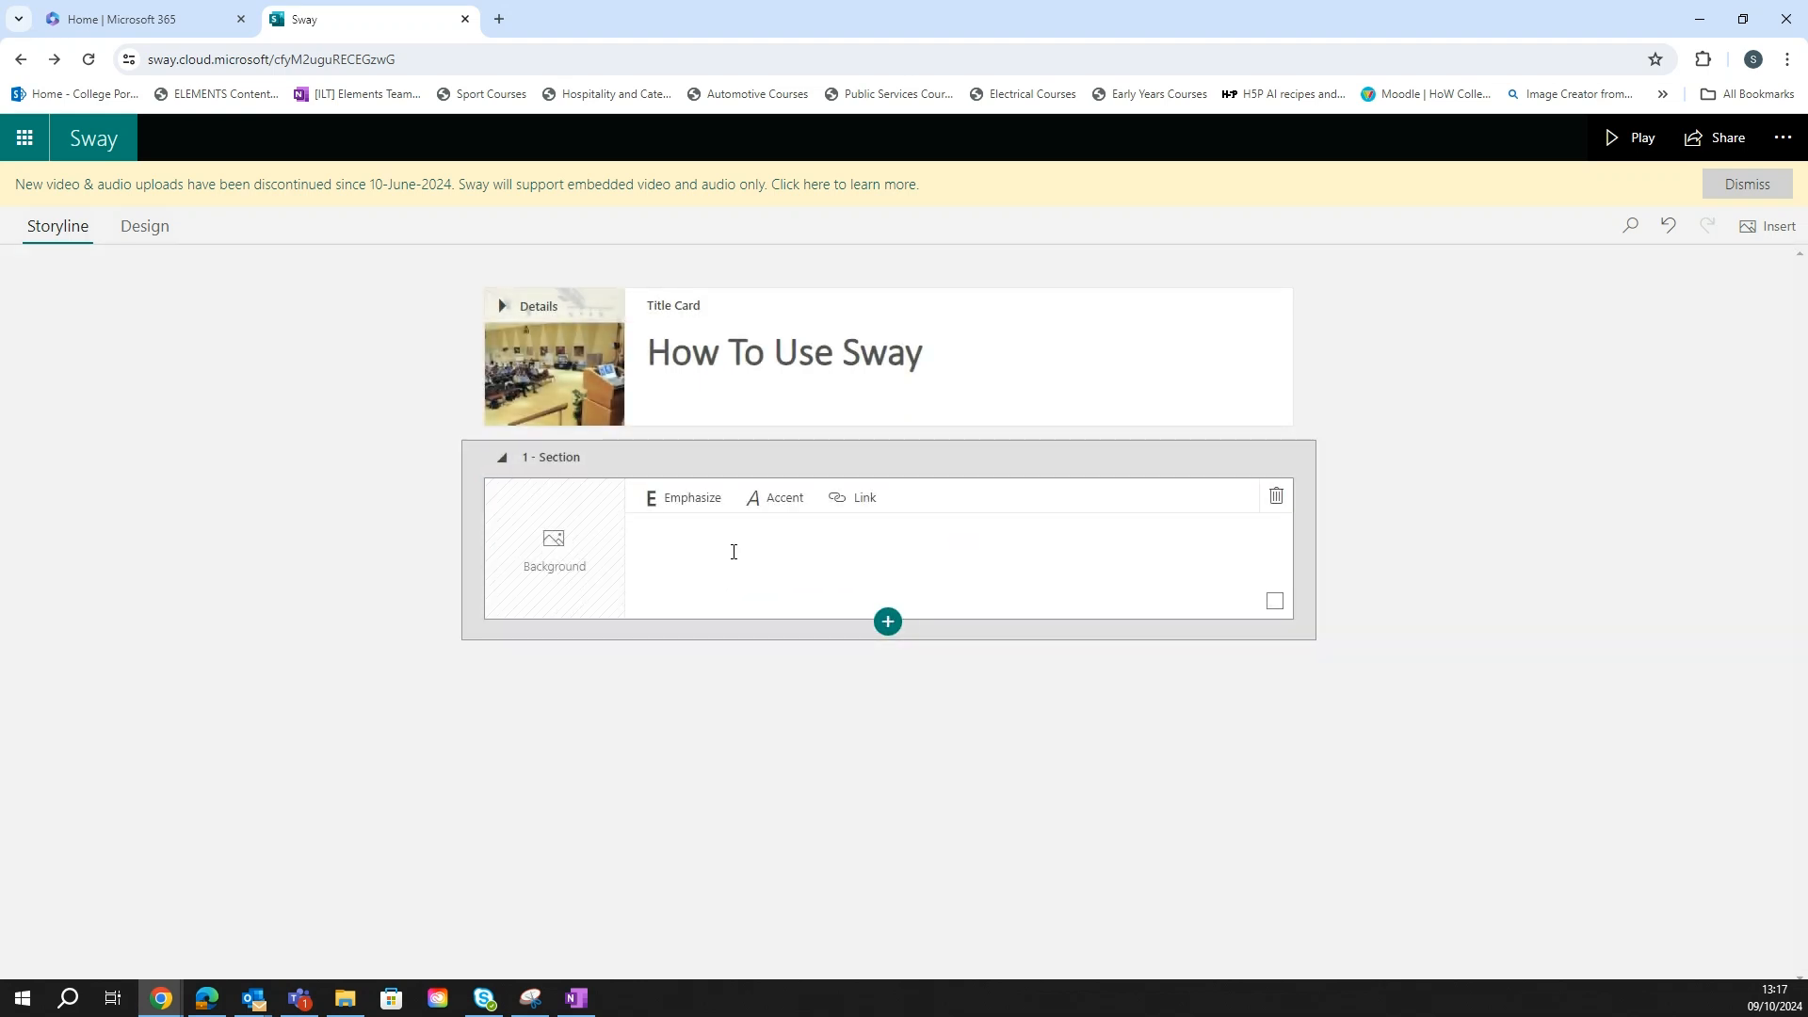
pyautogui.click(769, 557)
pyautogui.write('Create My First Slide')
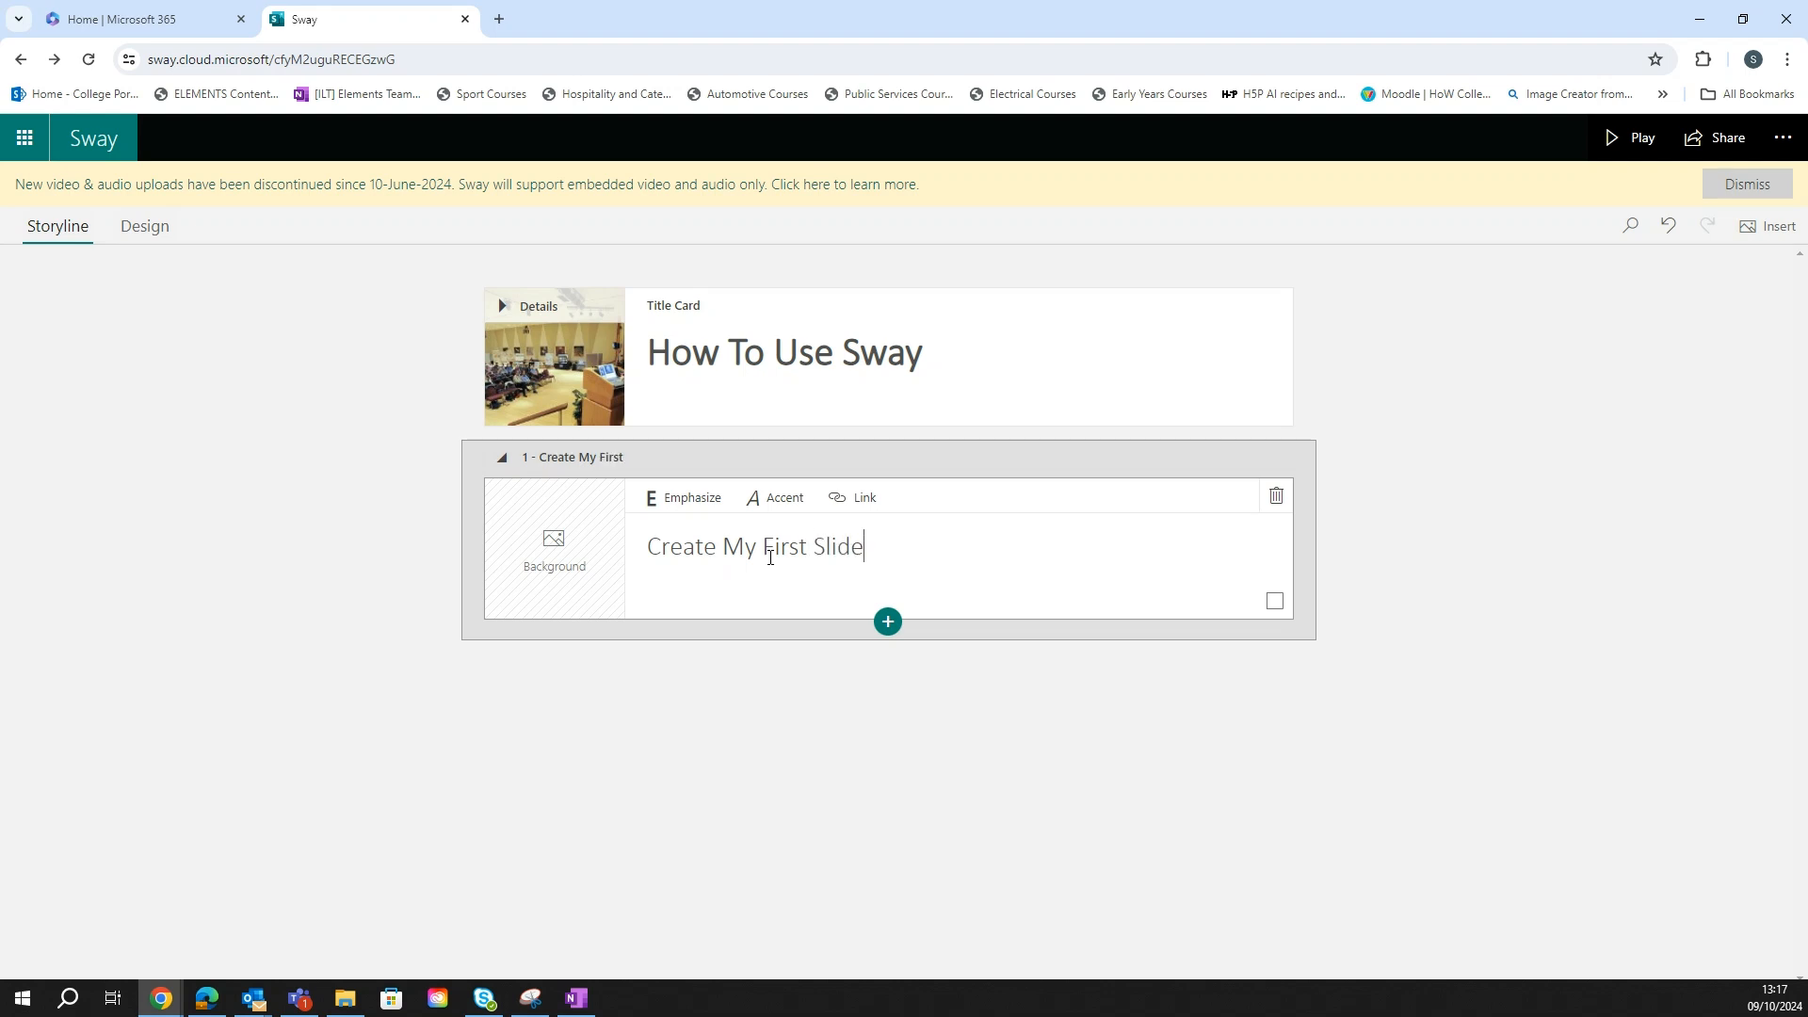
# Step: Search for "study" images and add the photo of a messy desk with a laptop as the heading card's background
pyautogui.click(551, 565)
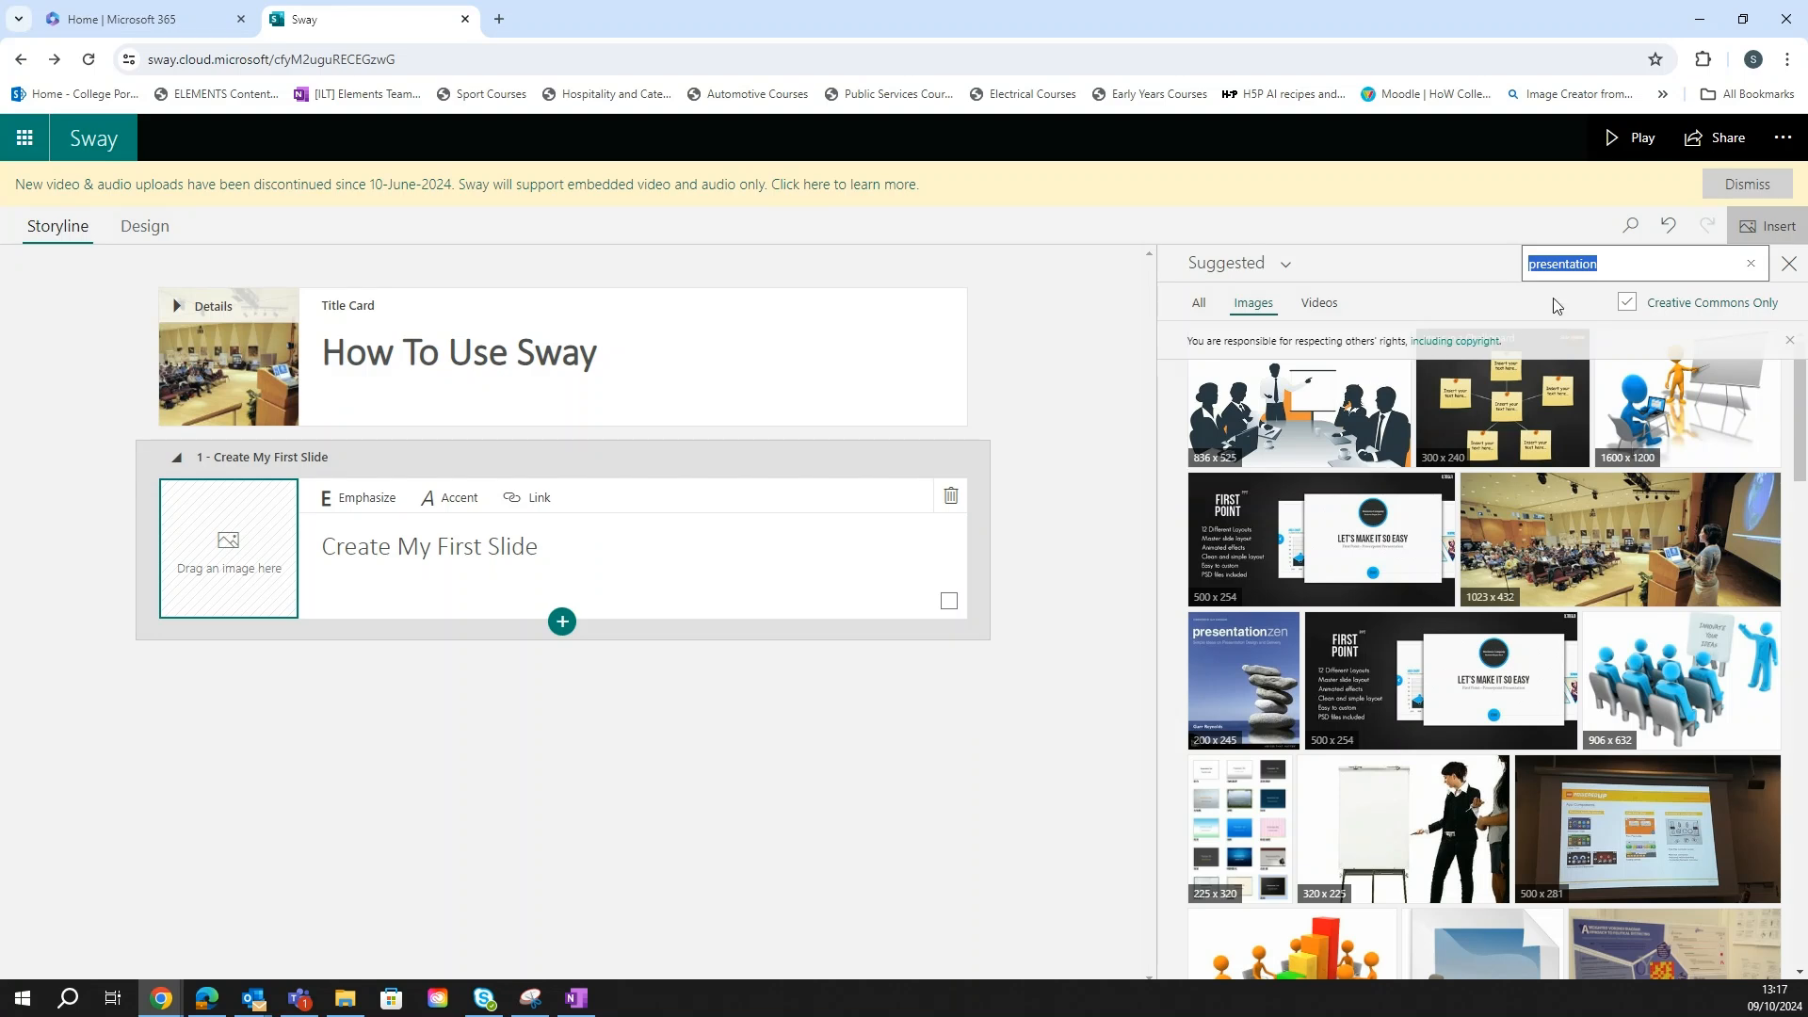
pyautogui.write('stu')
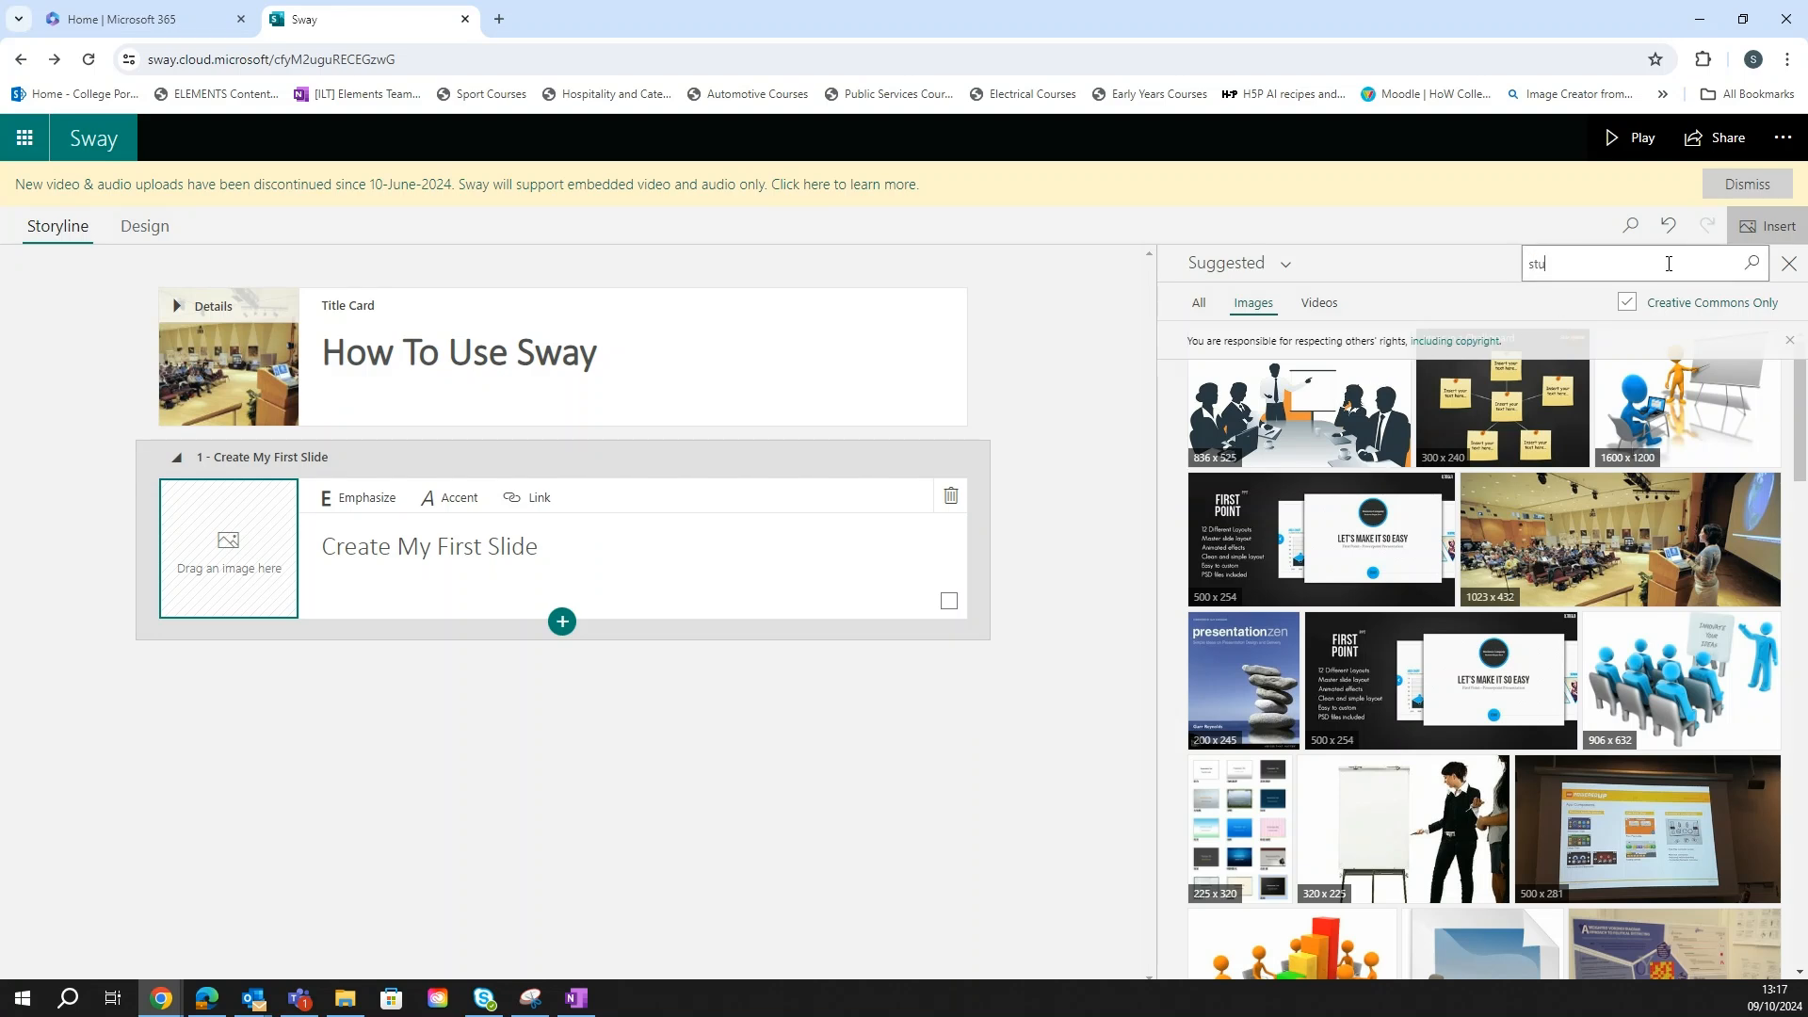
pyautogui.write('dy')
pyautogui.press('Return')
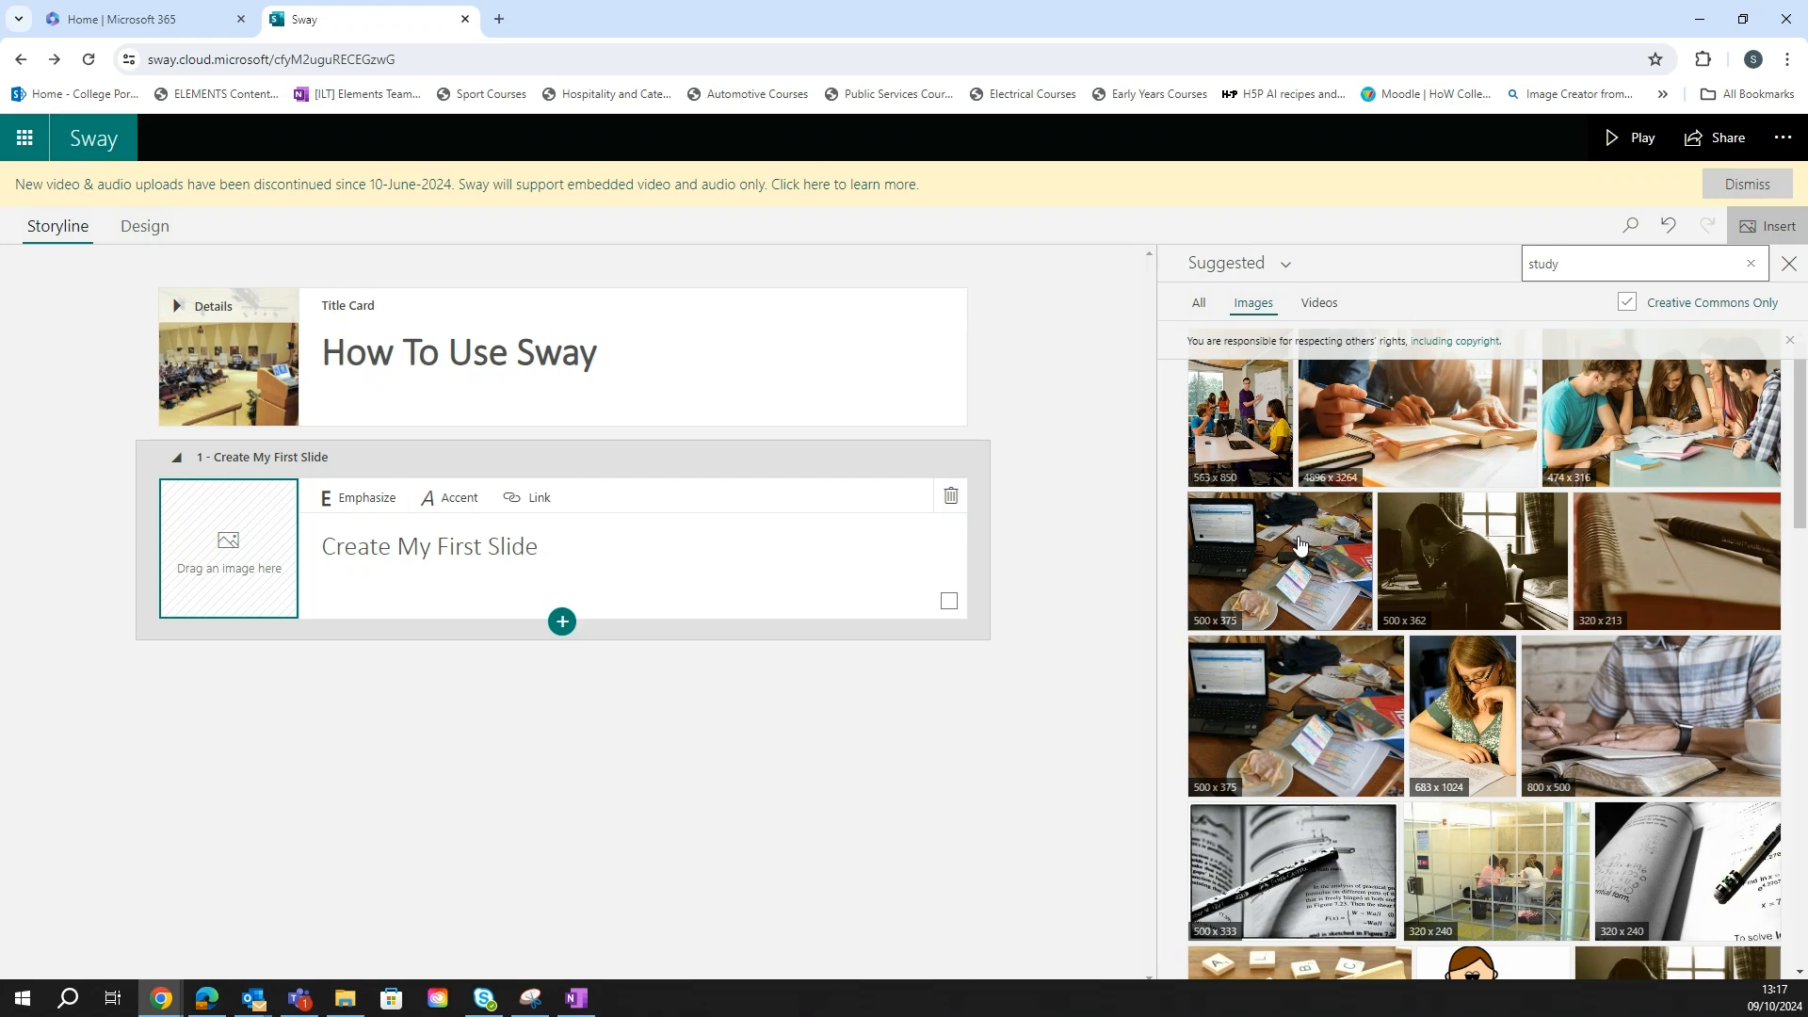
pyautogui.click(1295, 544)
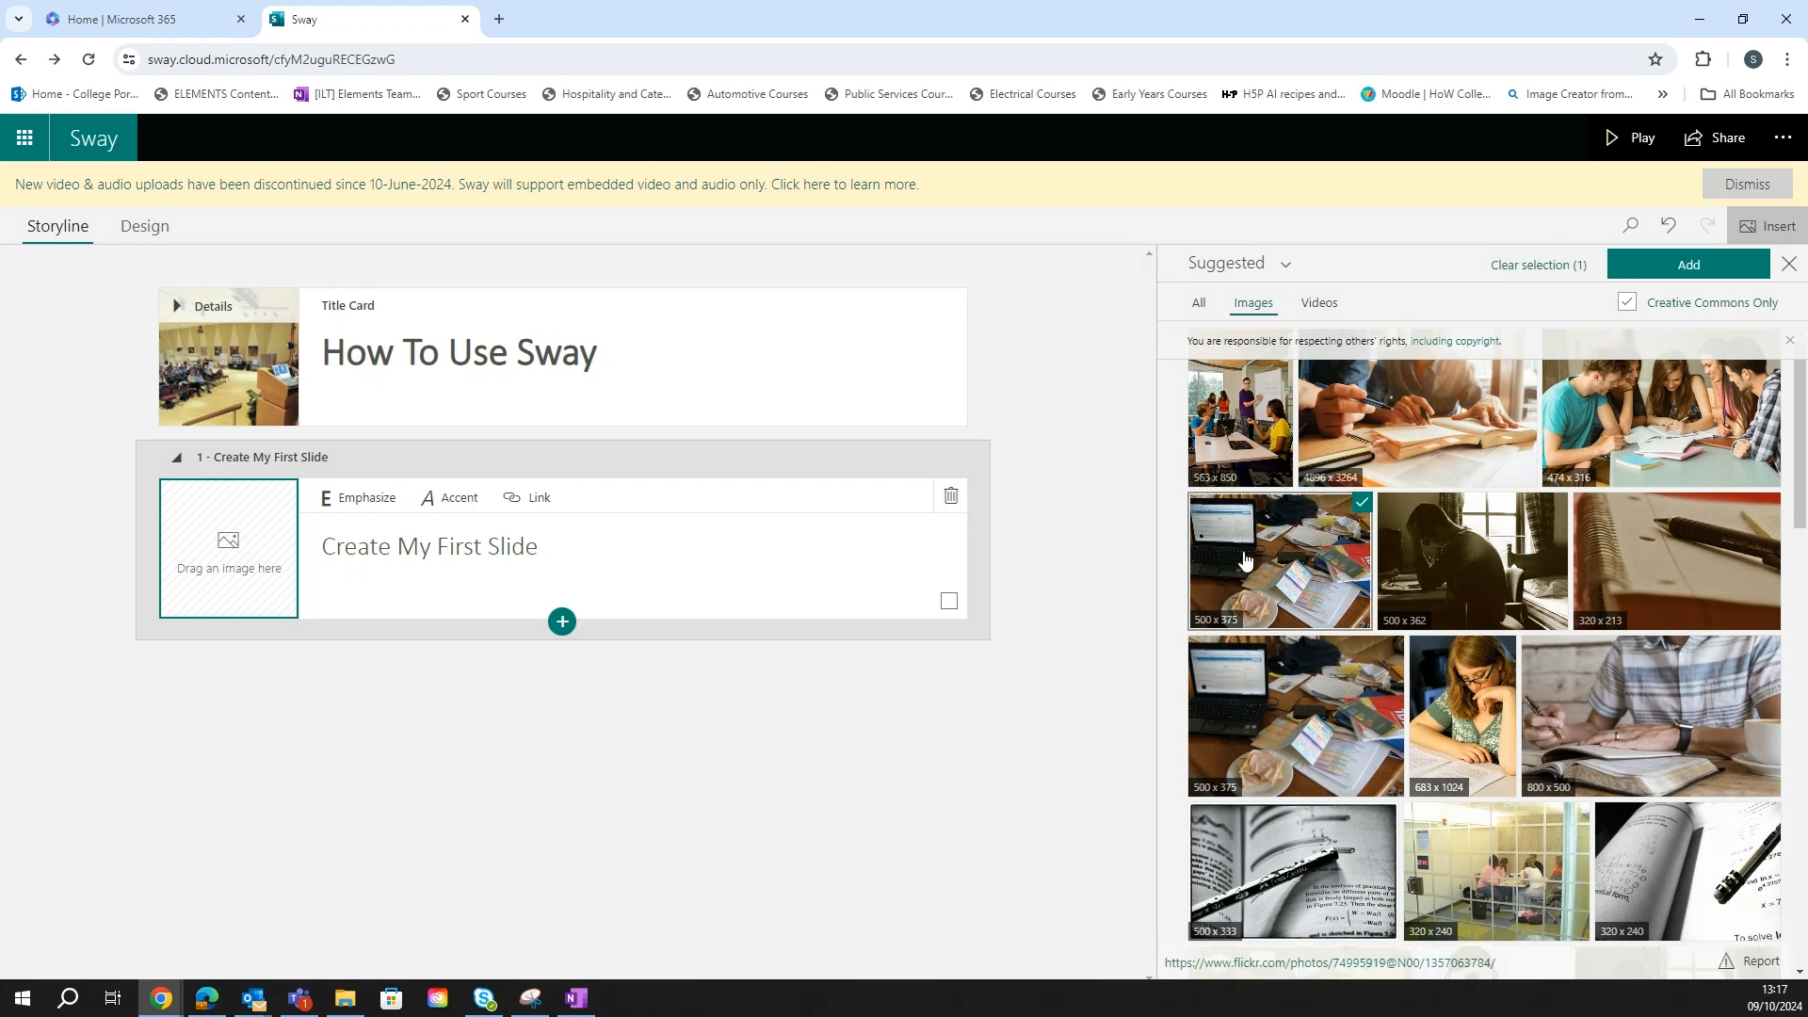
pyautogui.click(1659, 267)
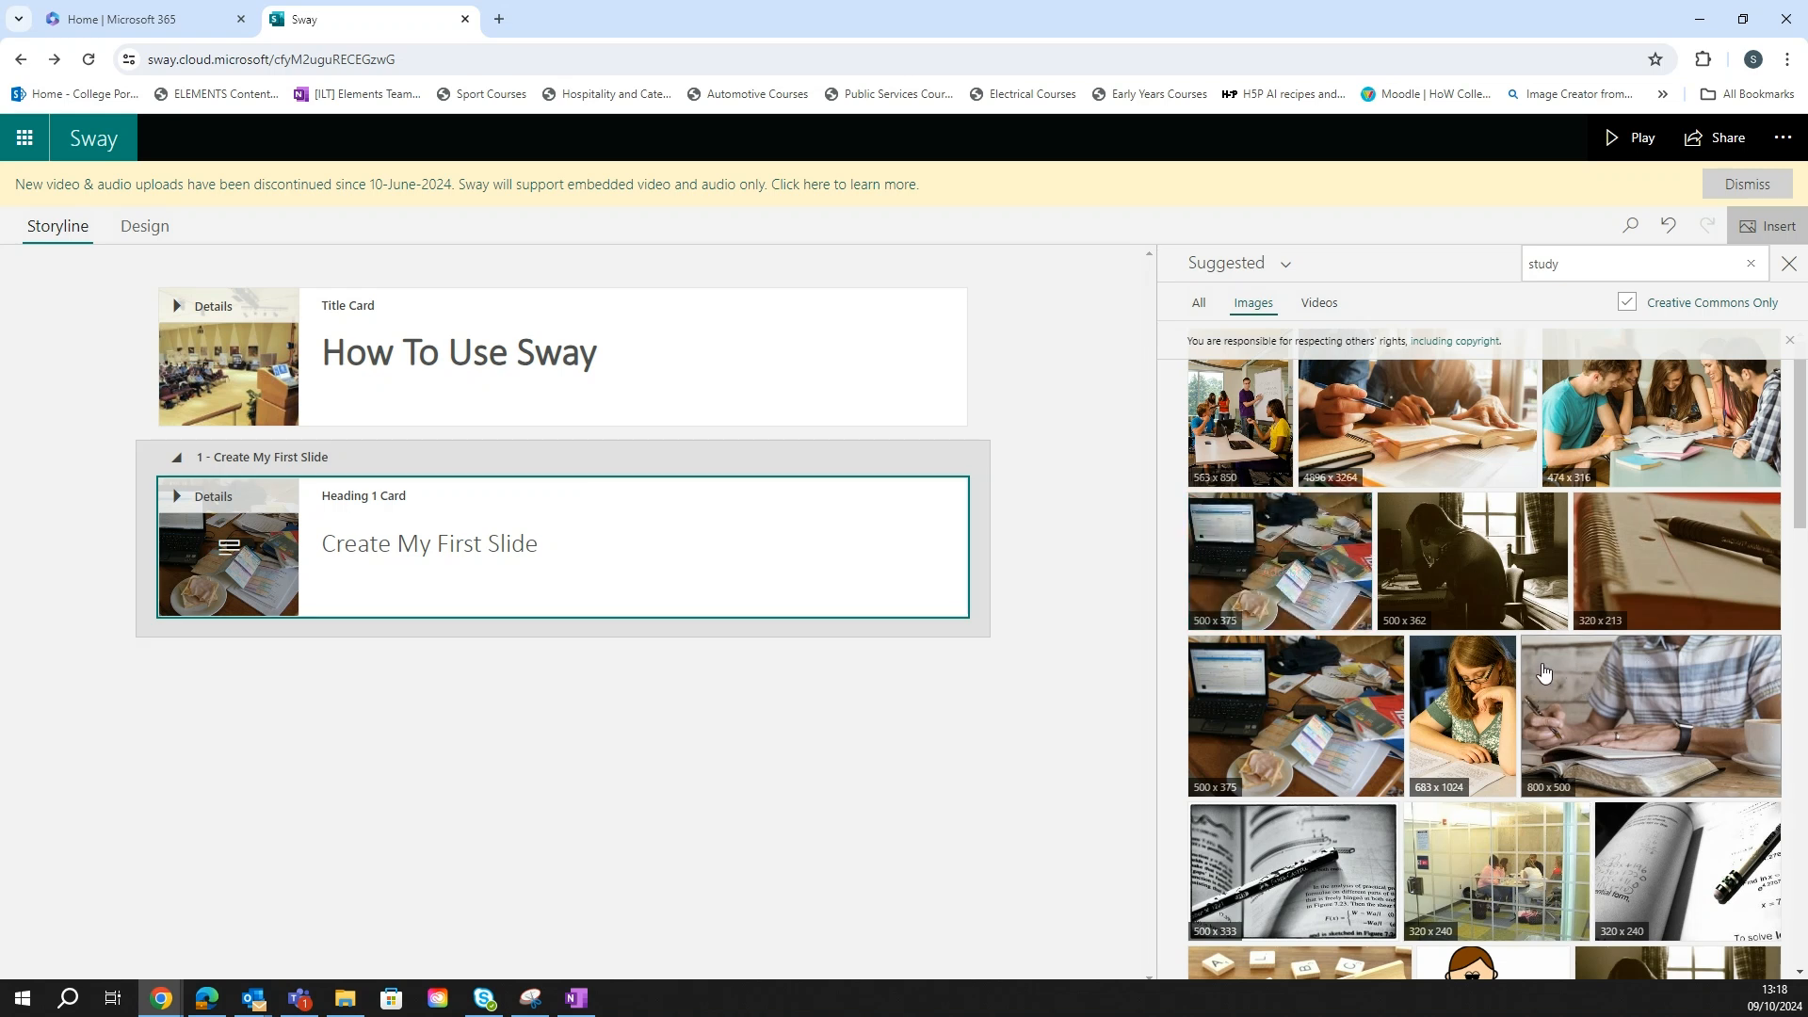
pyautogui.moveTo(1542, 672); pyautogui.dragTo(298, 518)
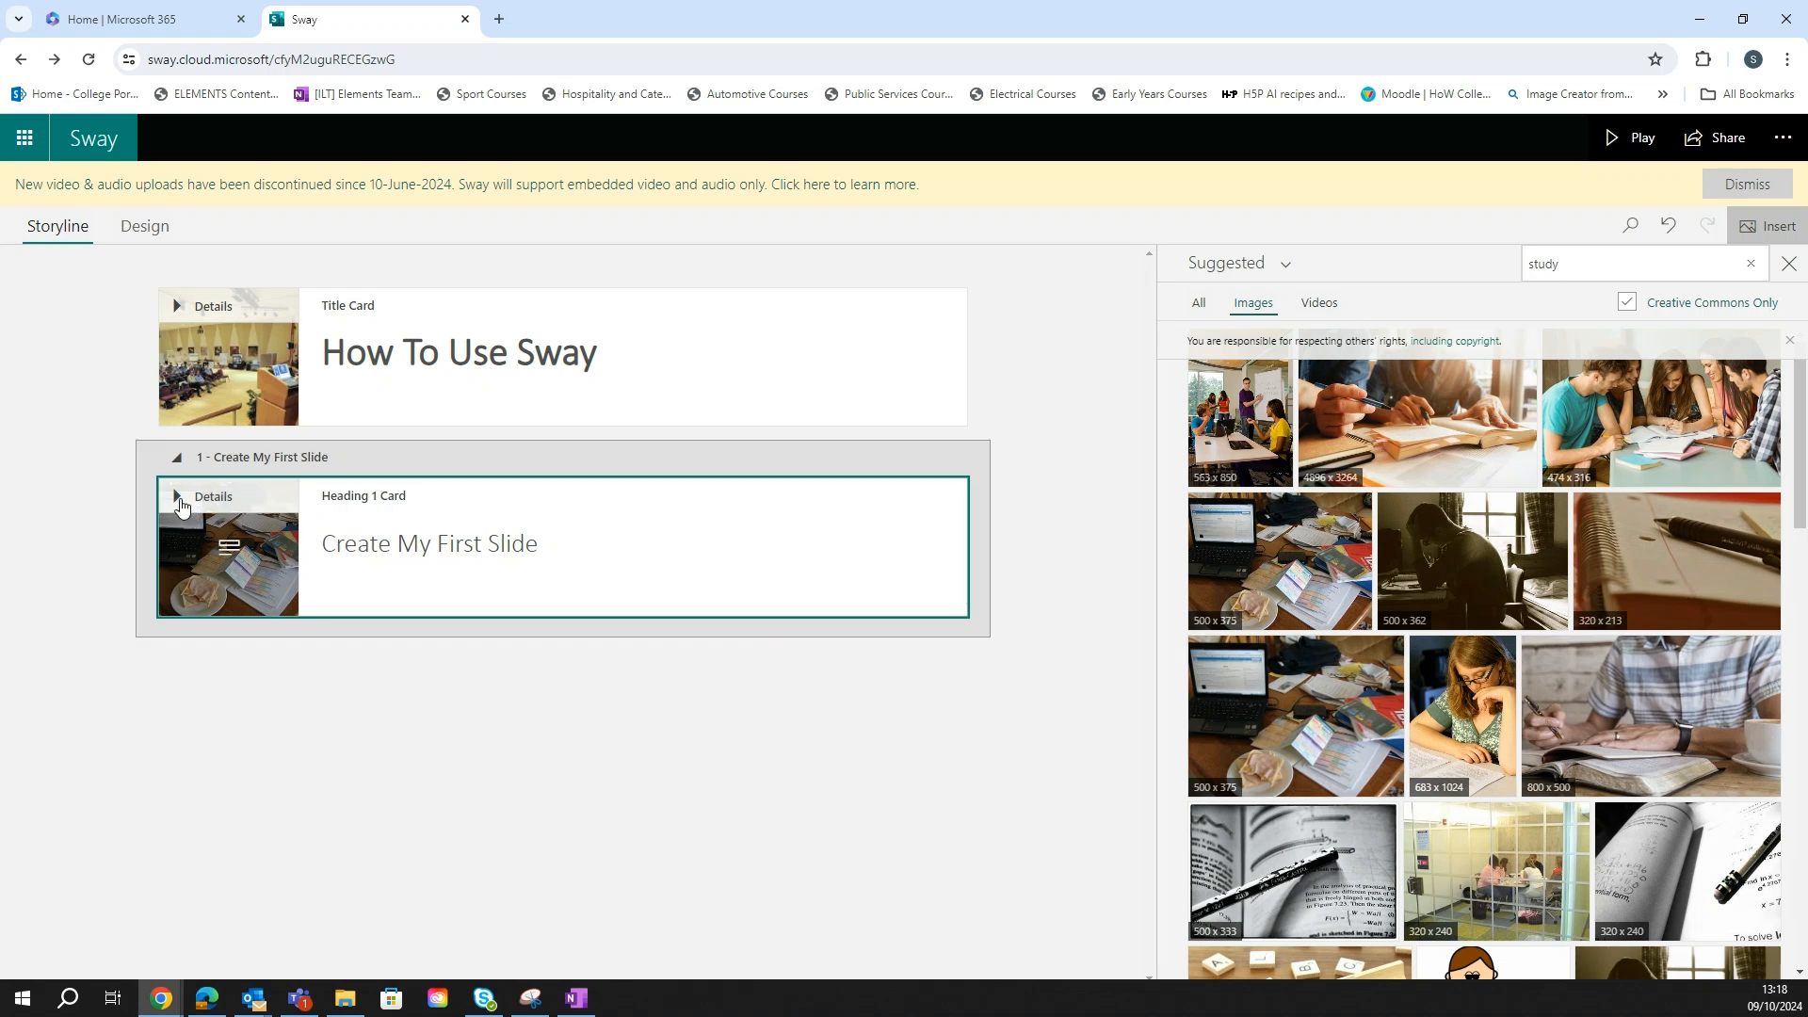
pyautogui.click(1279, 273)
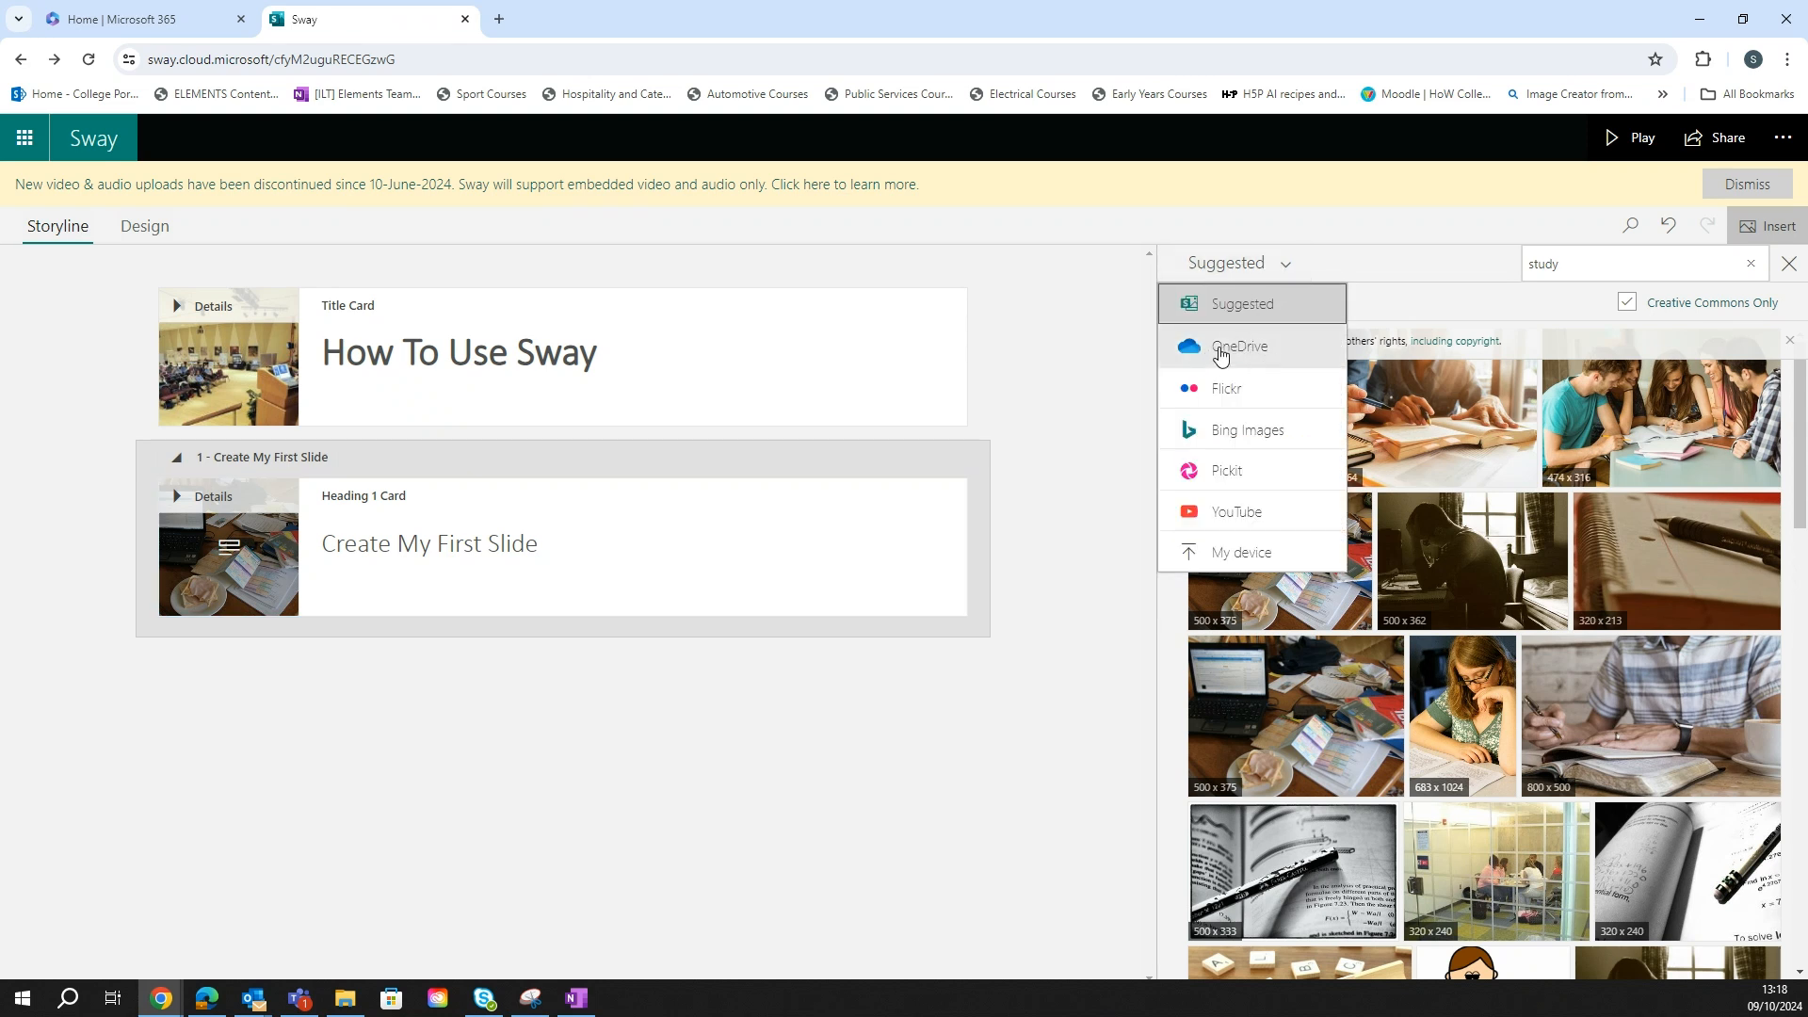
pyautogui.click(1277, 270)
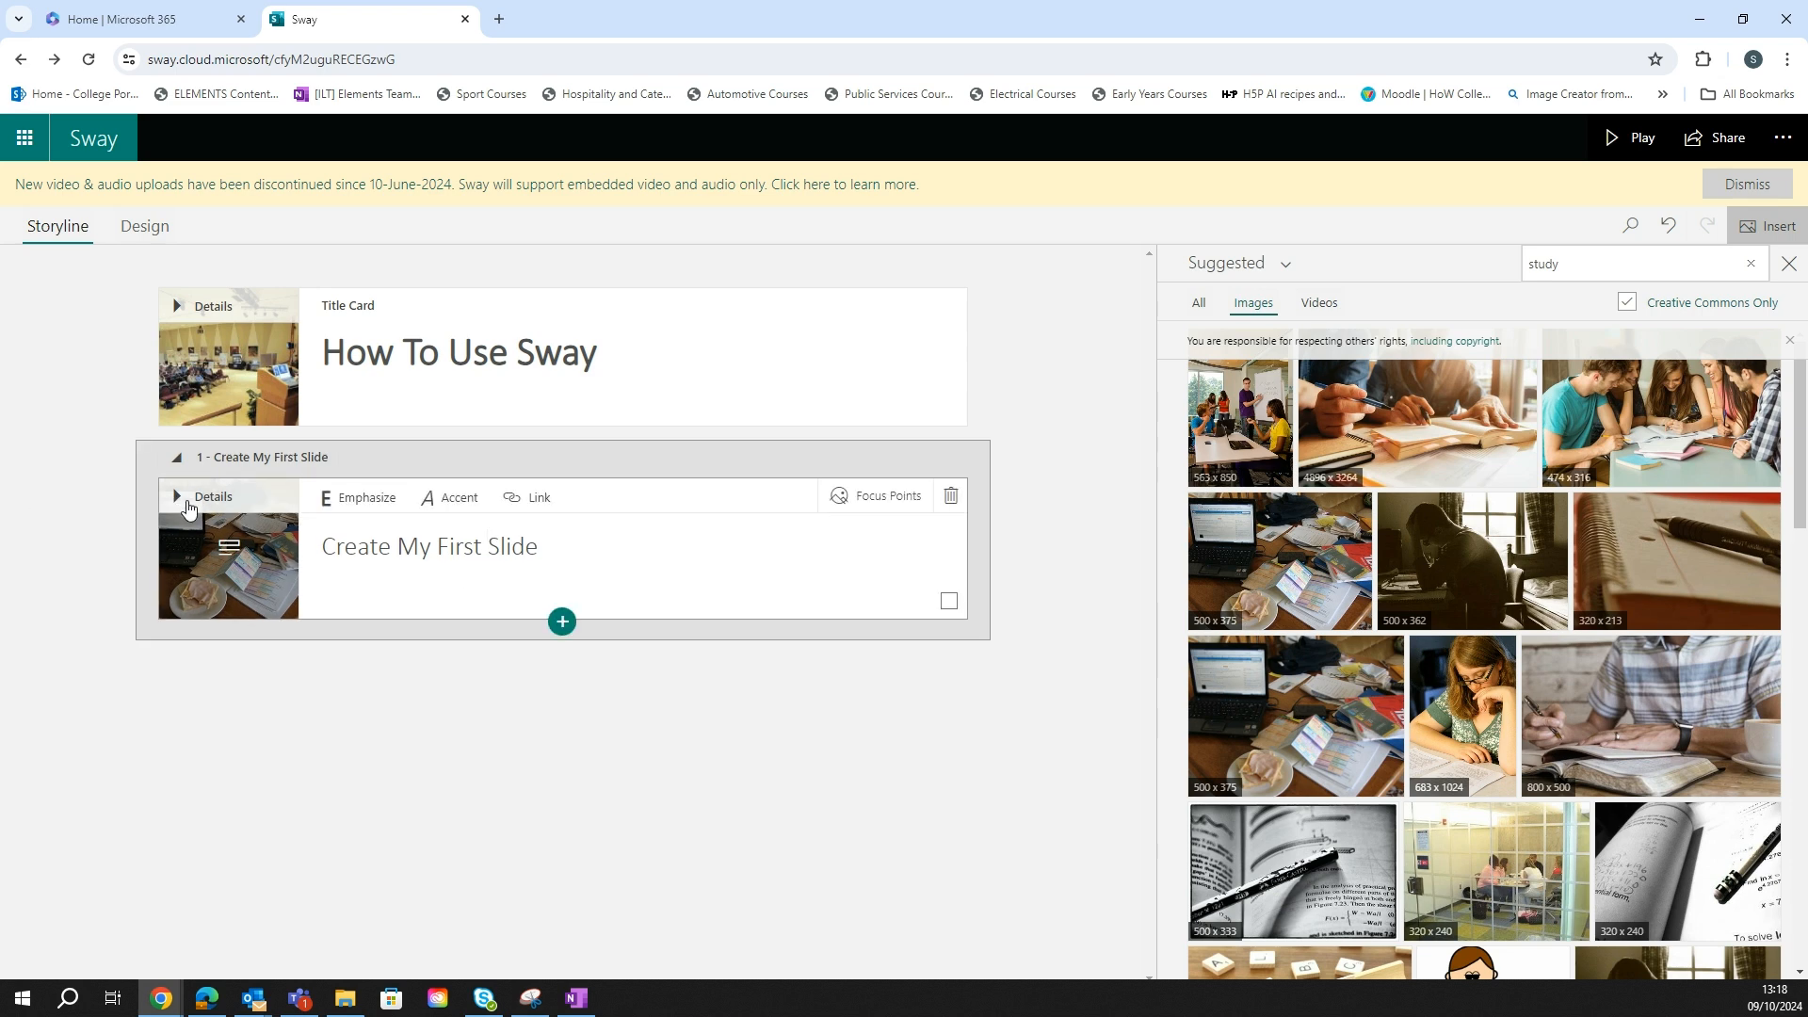
# Step: Delete the heading card's desk photo and add the "Background image" file from the Sway Tutorial folder as its background
pyautogui.click(179, 496)
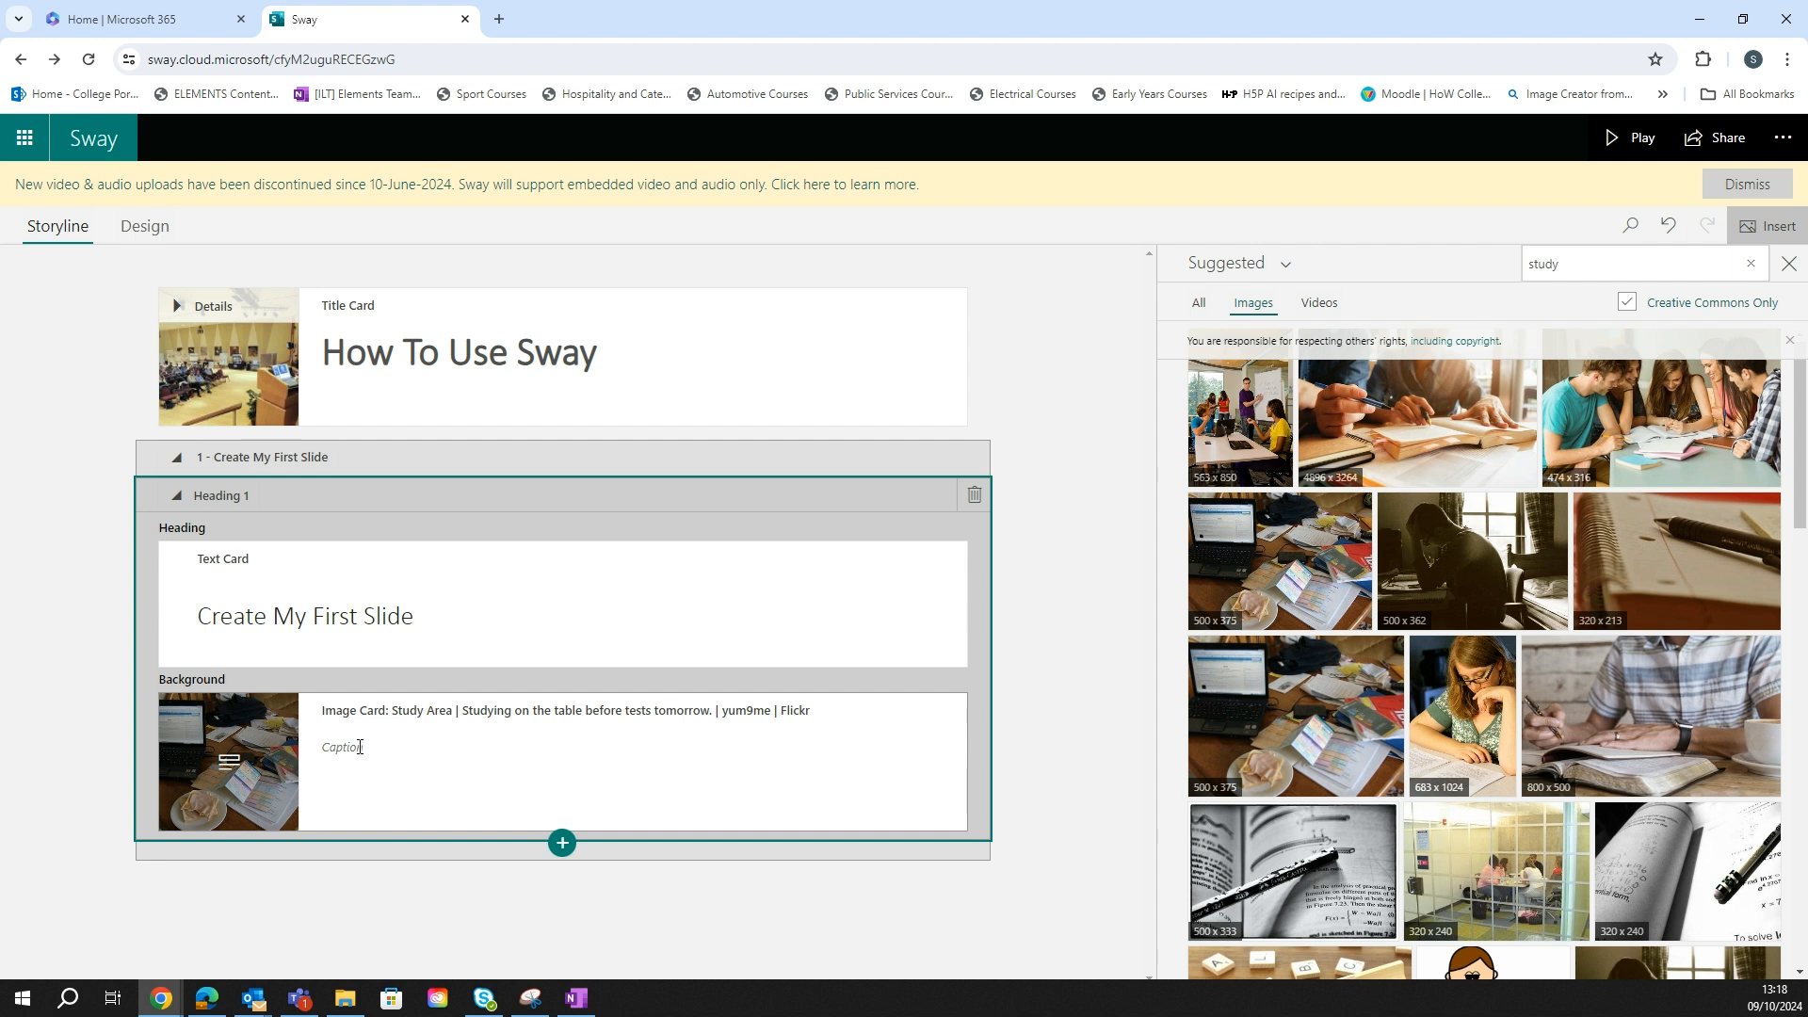
pyautogui.click(272, 764)
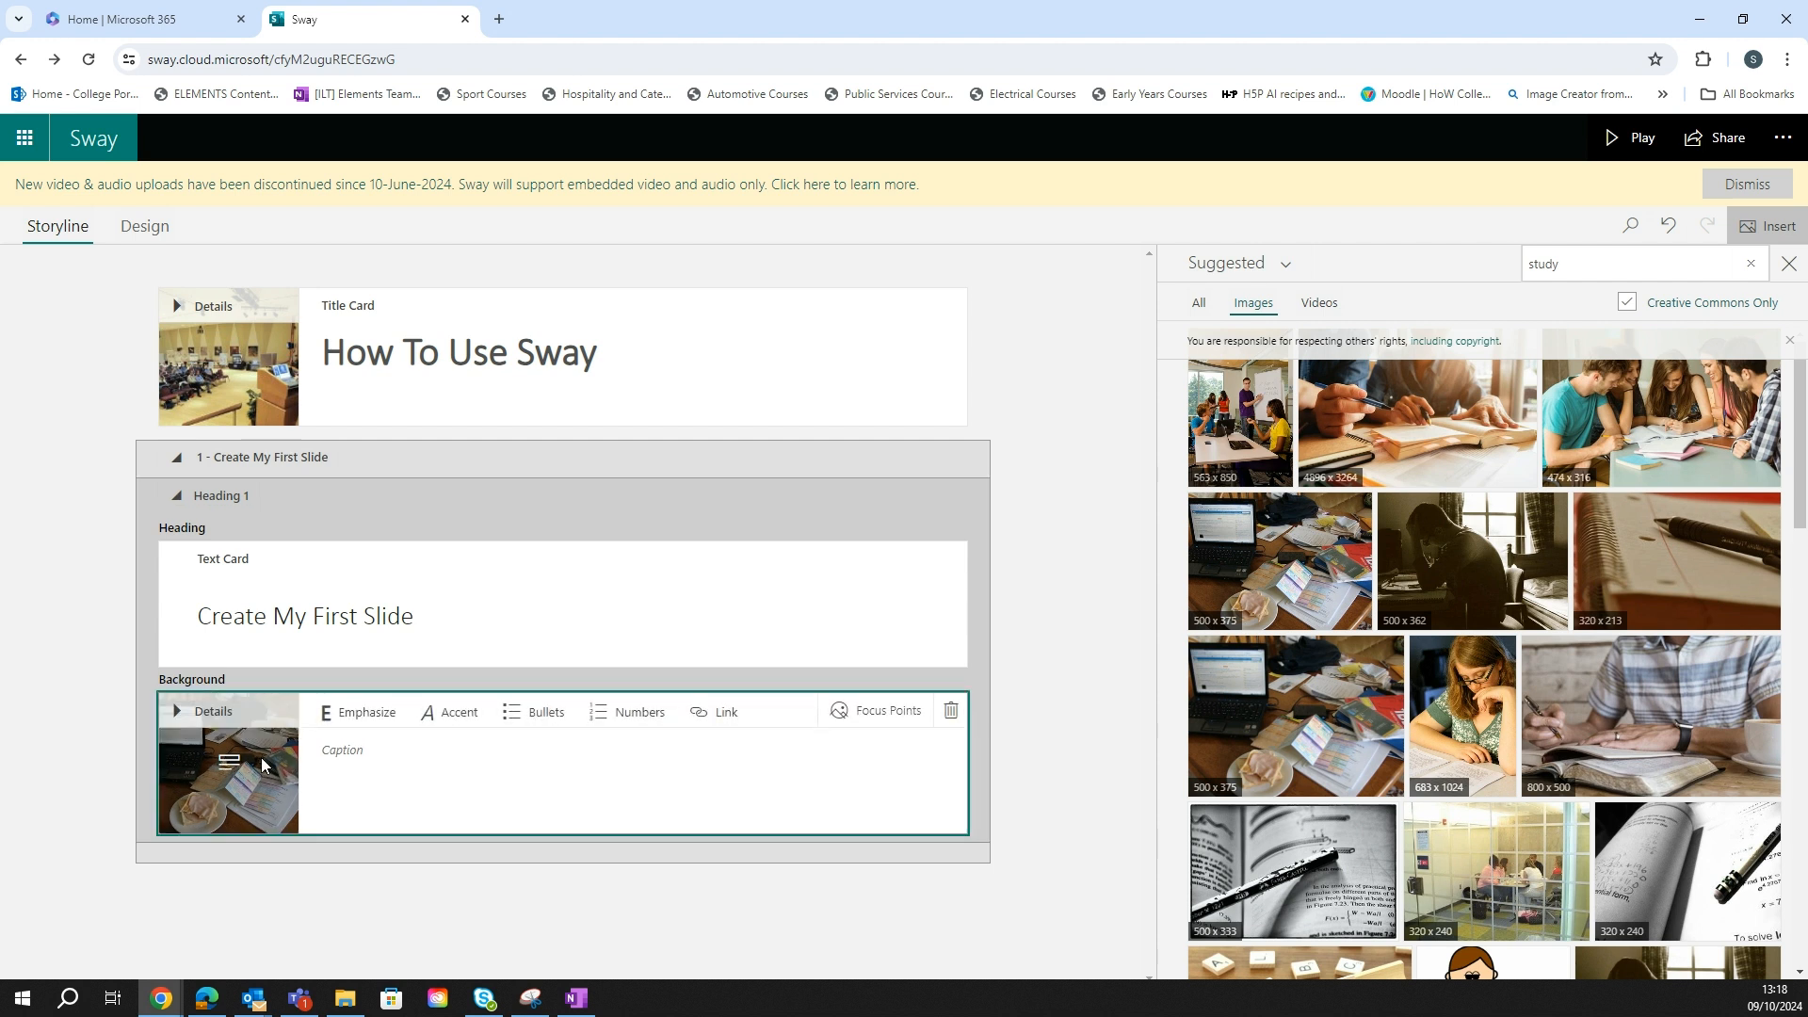
pyautogui.click(953, 716)
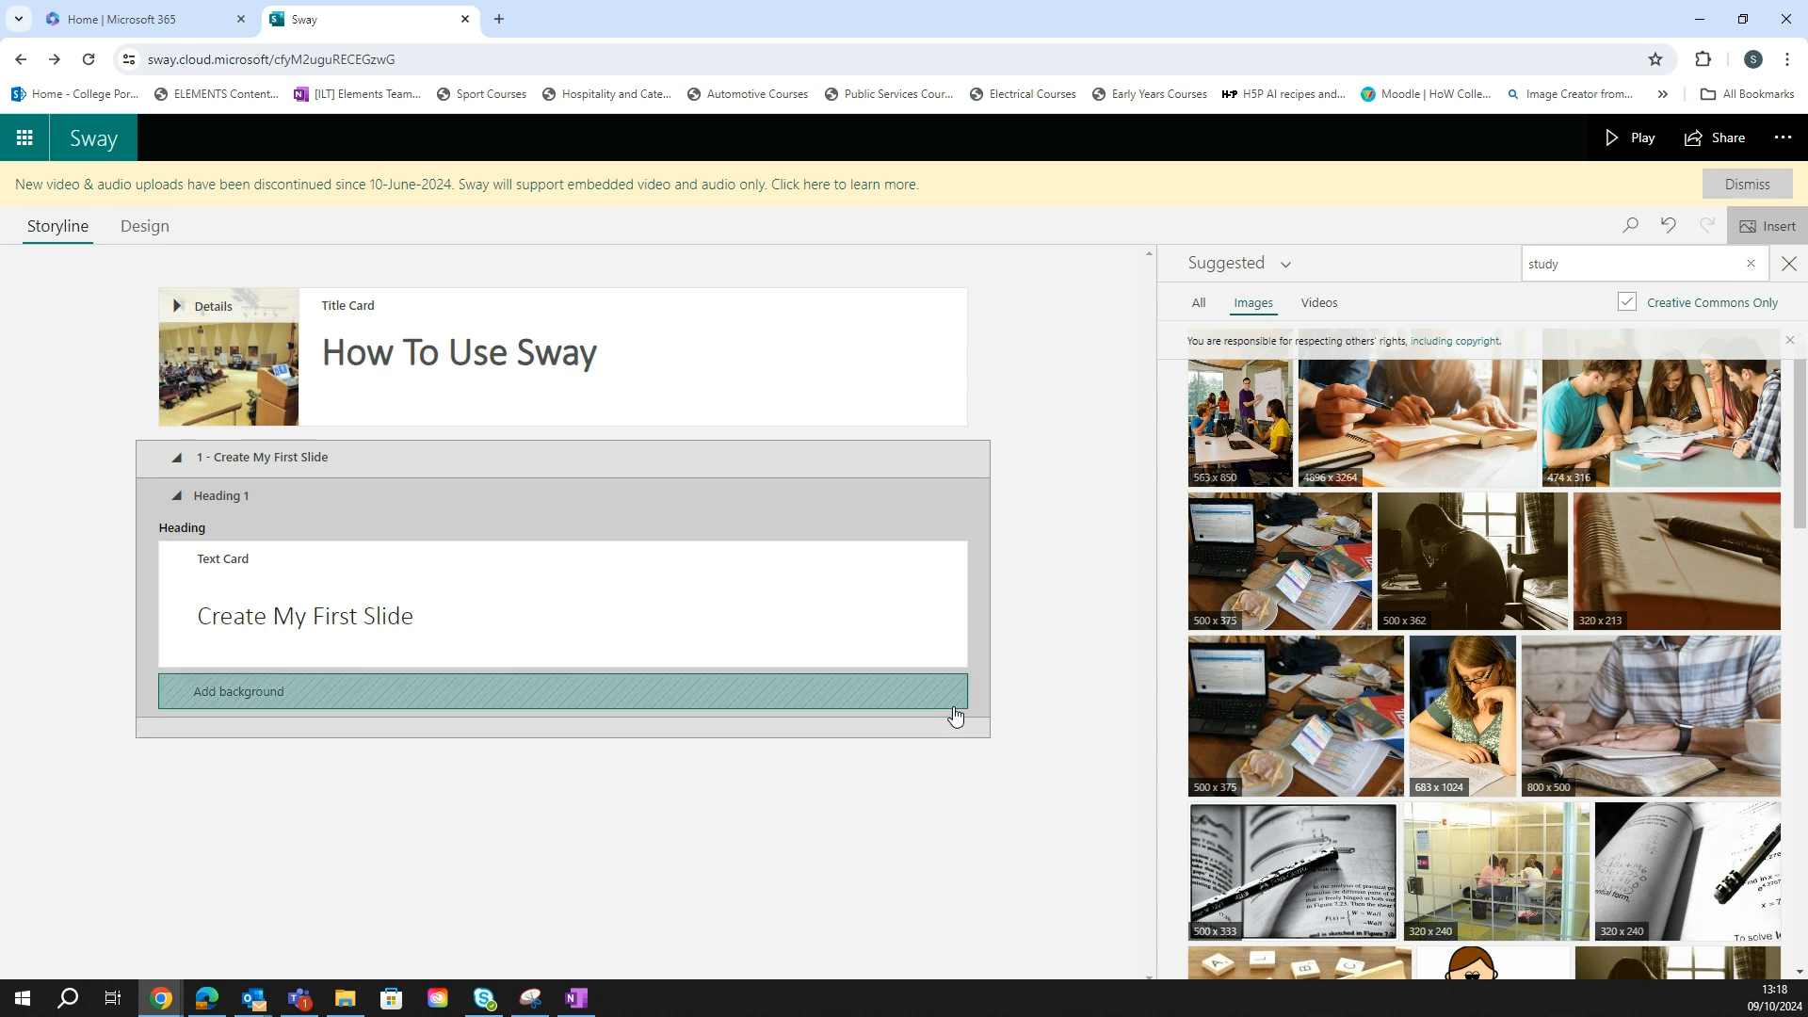
pyautogui.click(250, 697)
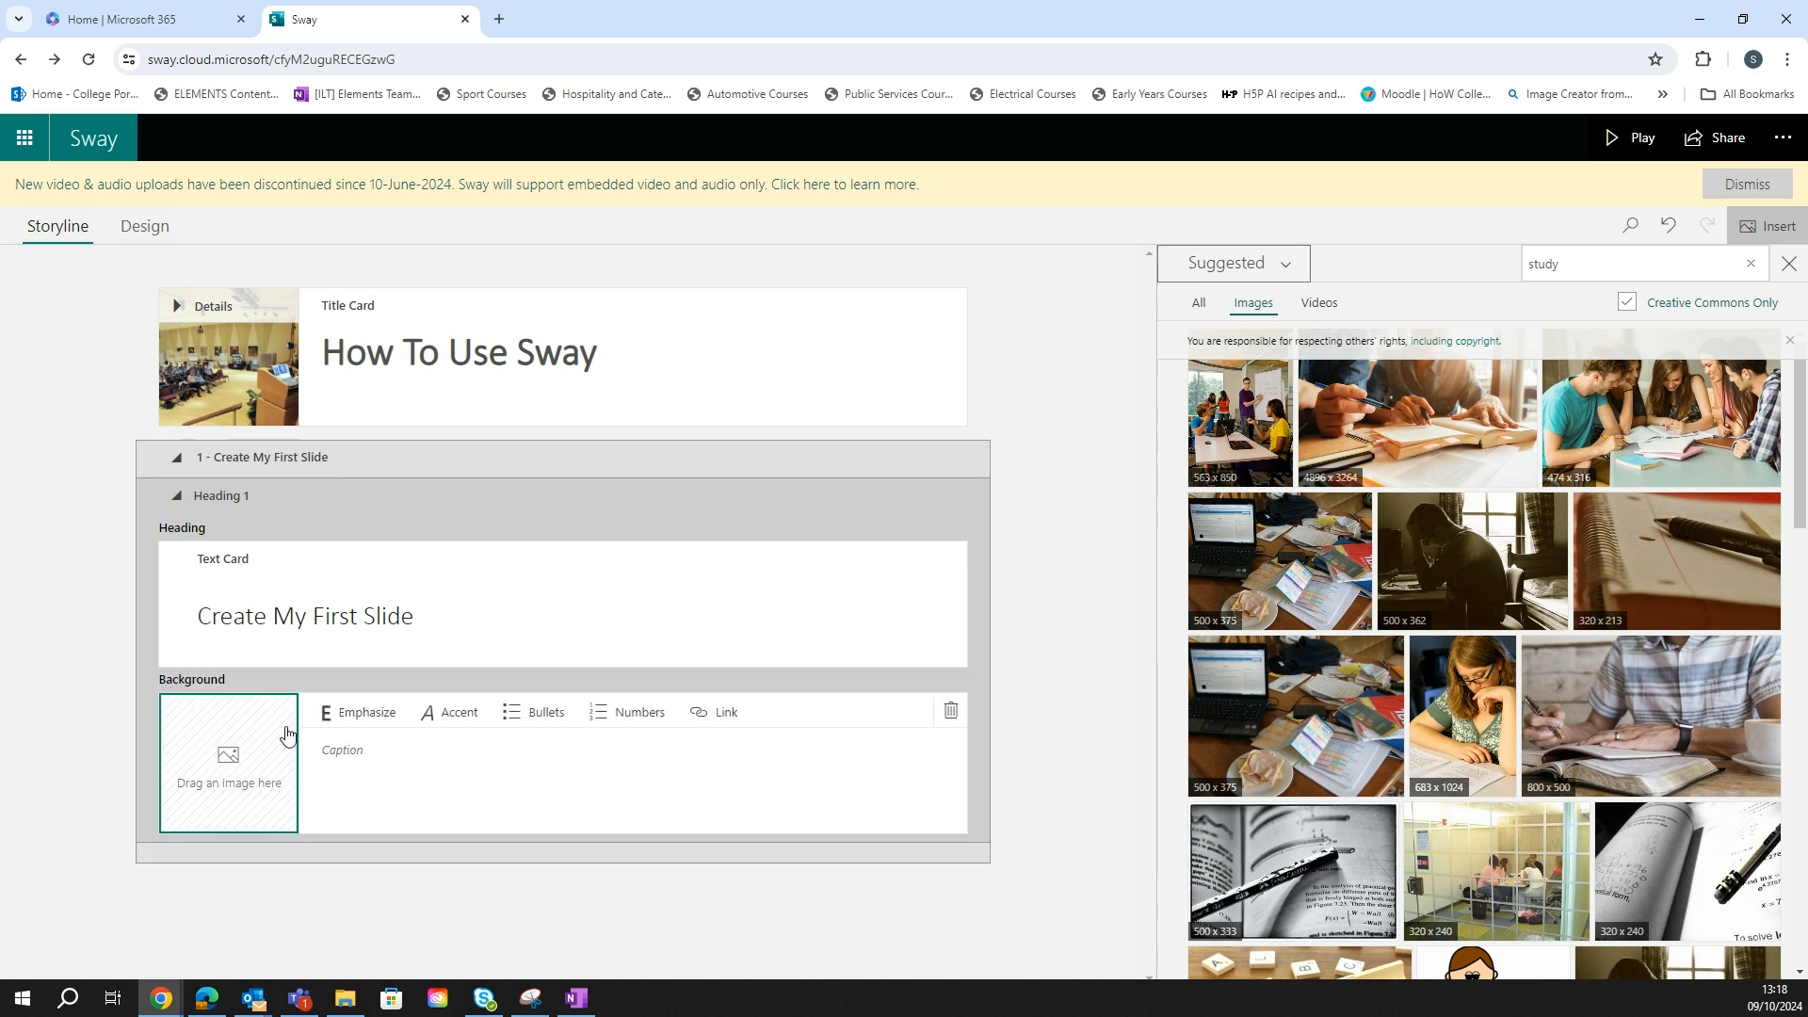
pyautogui.click(351, 1000)
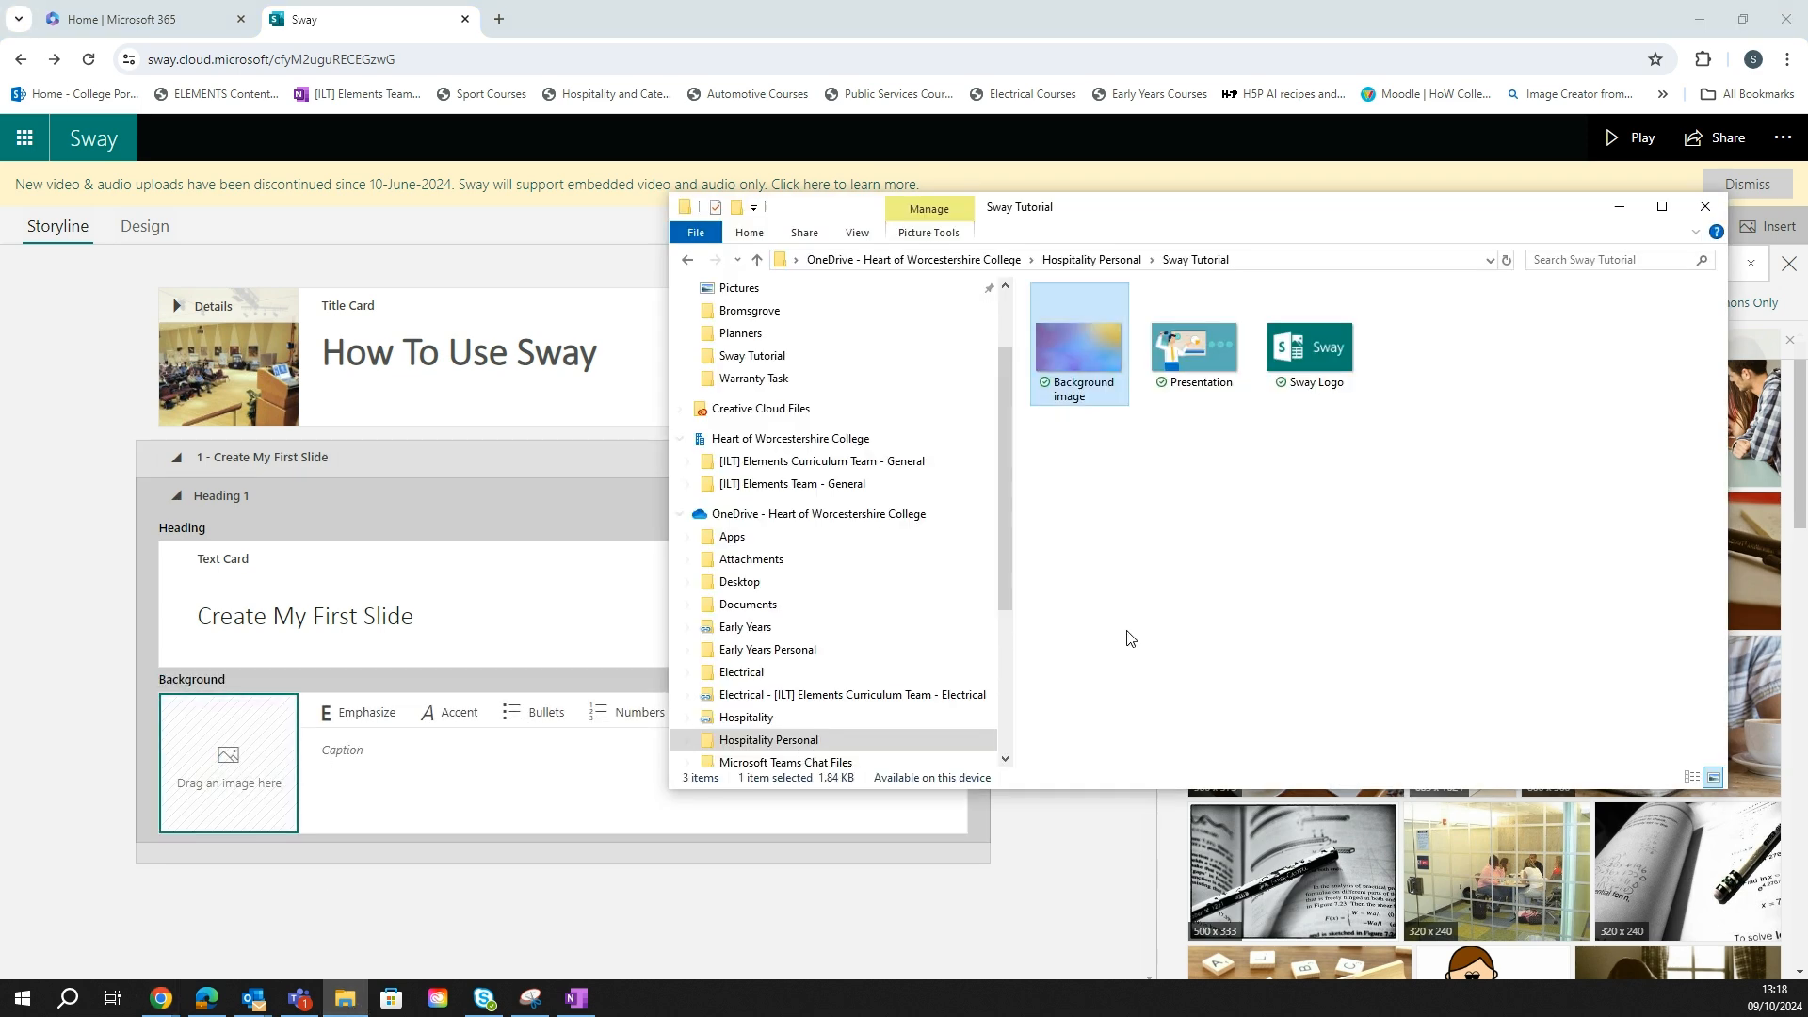
pyautogui.moveTo(1096, 359); pyautogui.dragTo(219, 789)
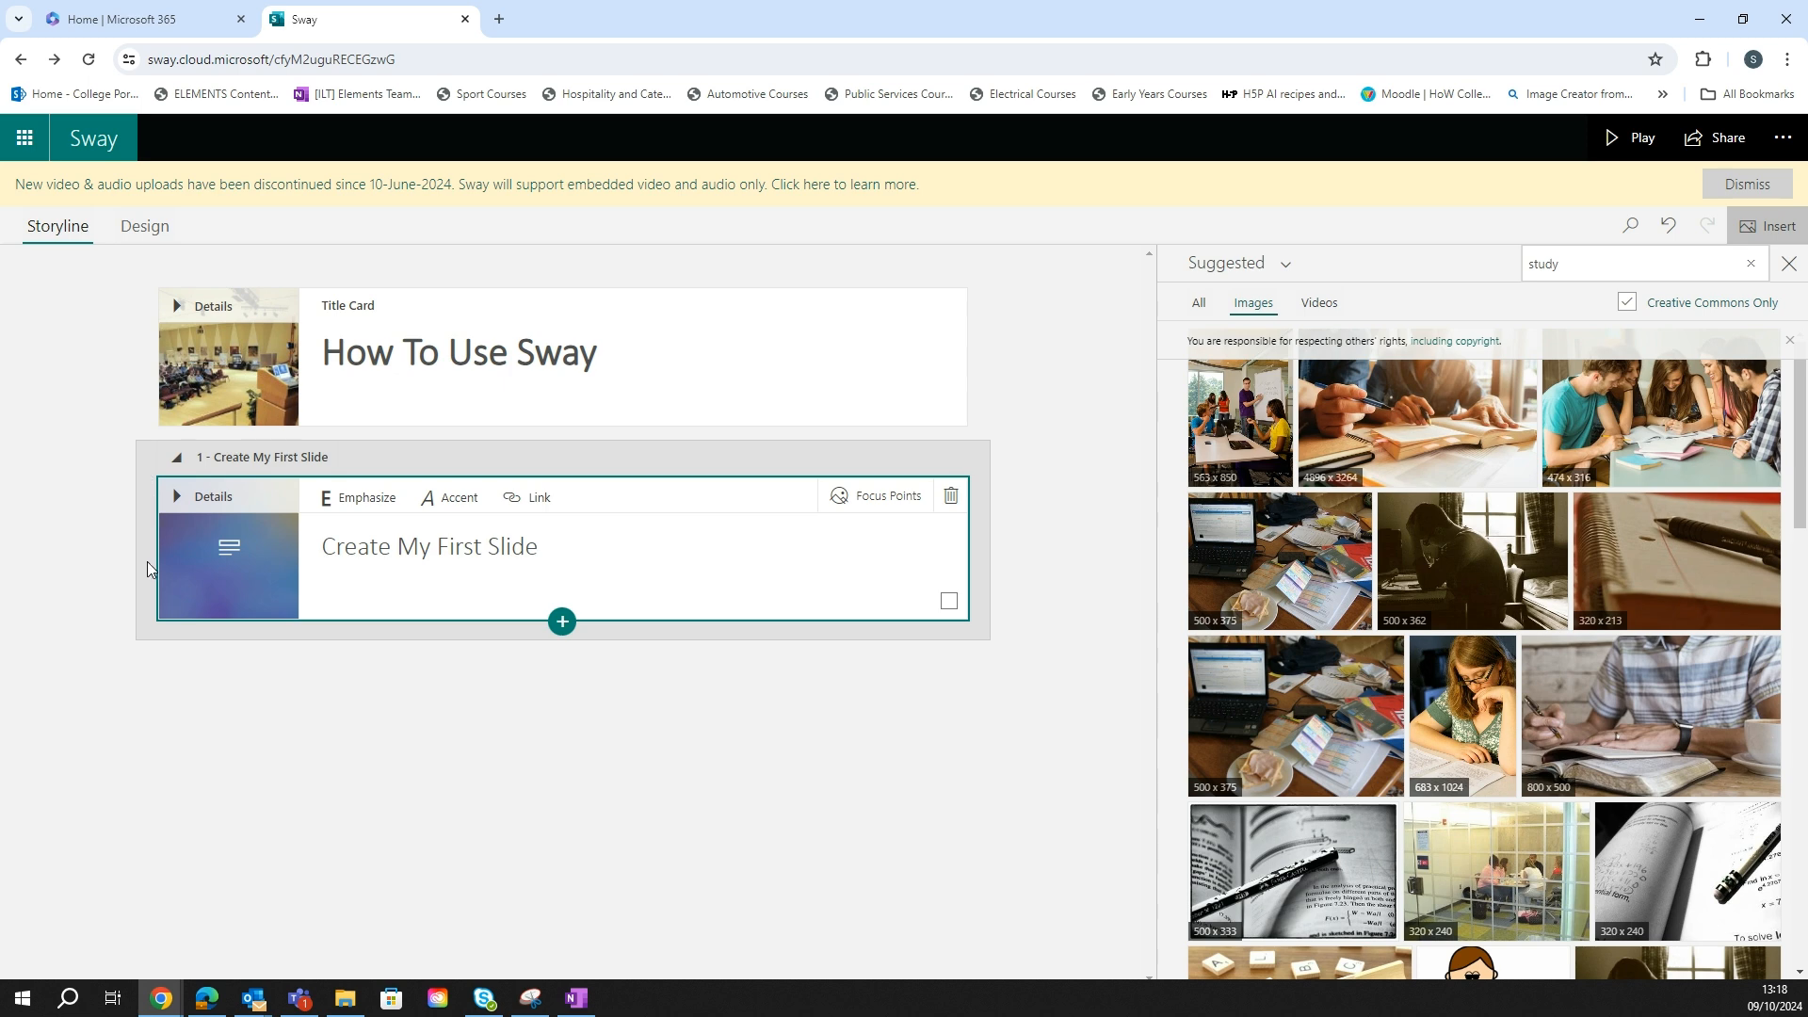
# Step: Add a text card below the heading with the bullets "Clicking the plus button", "Drag and Drop Images" and "Using Sway's stock images"
pyautogui.click(563, 624)
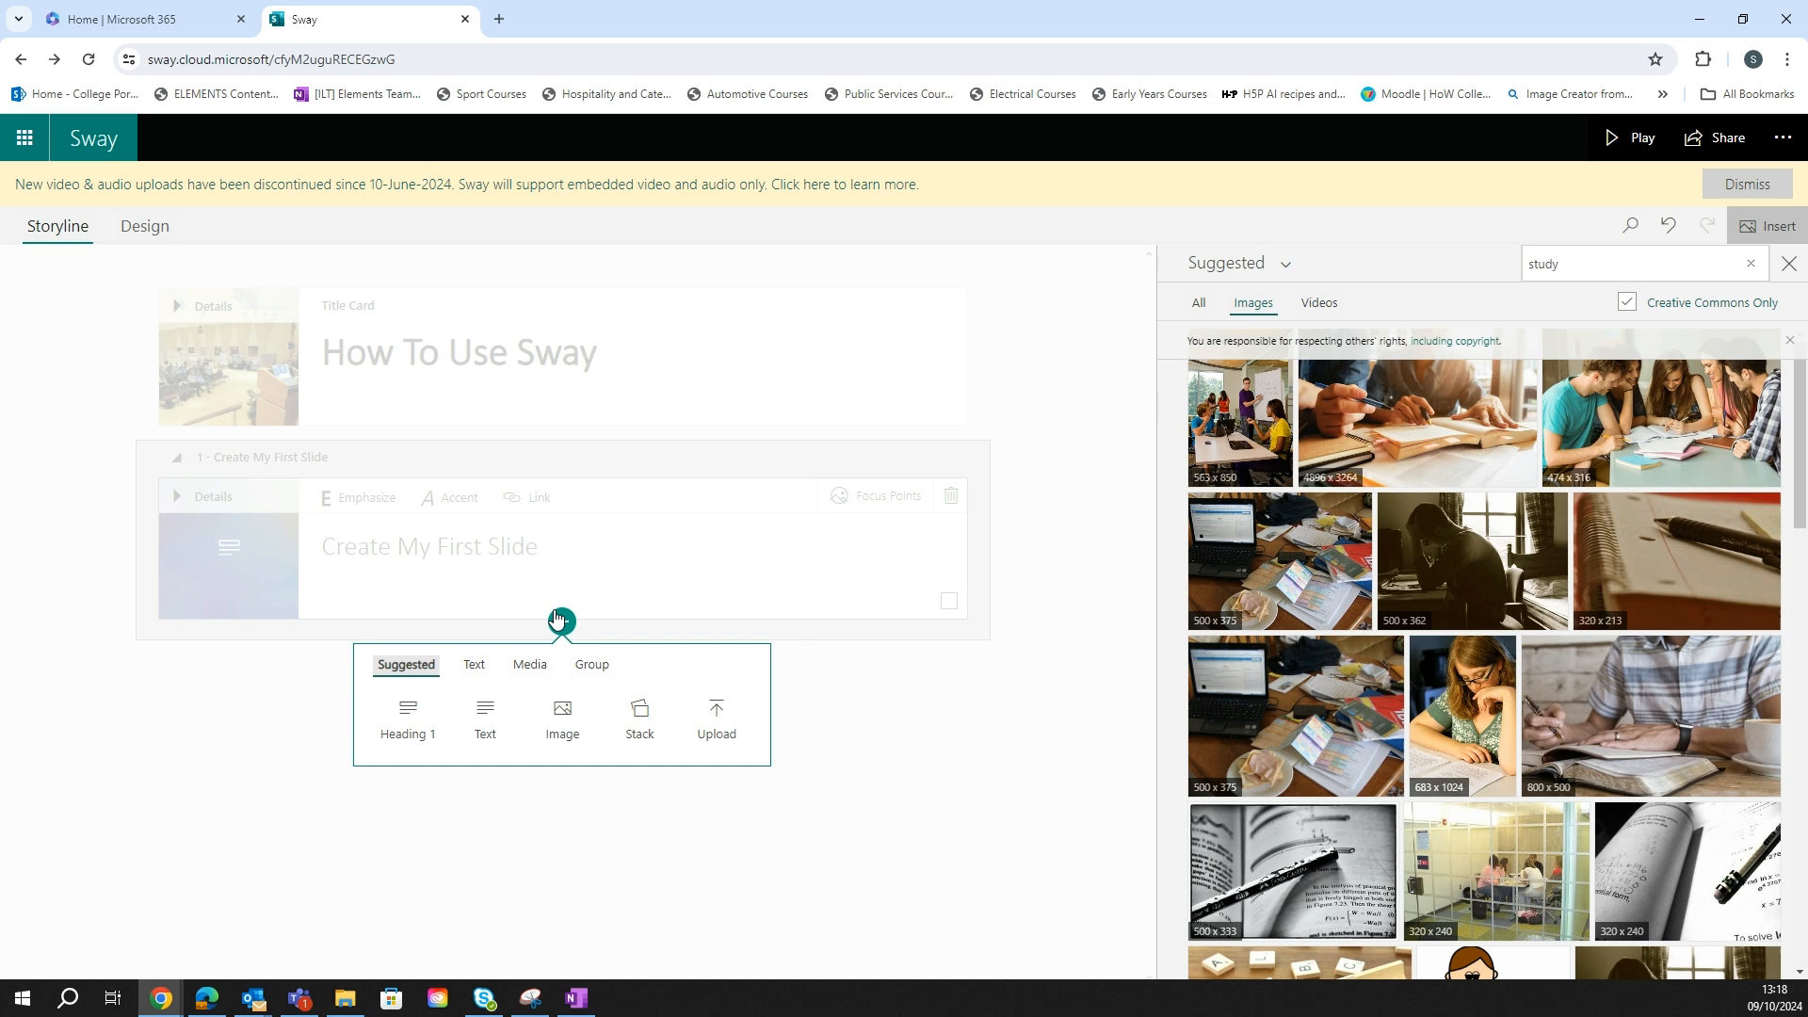
pyautogui.click(485, 726)
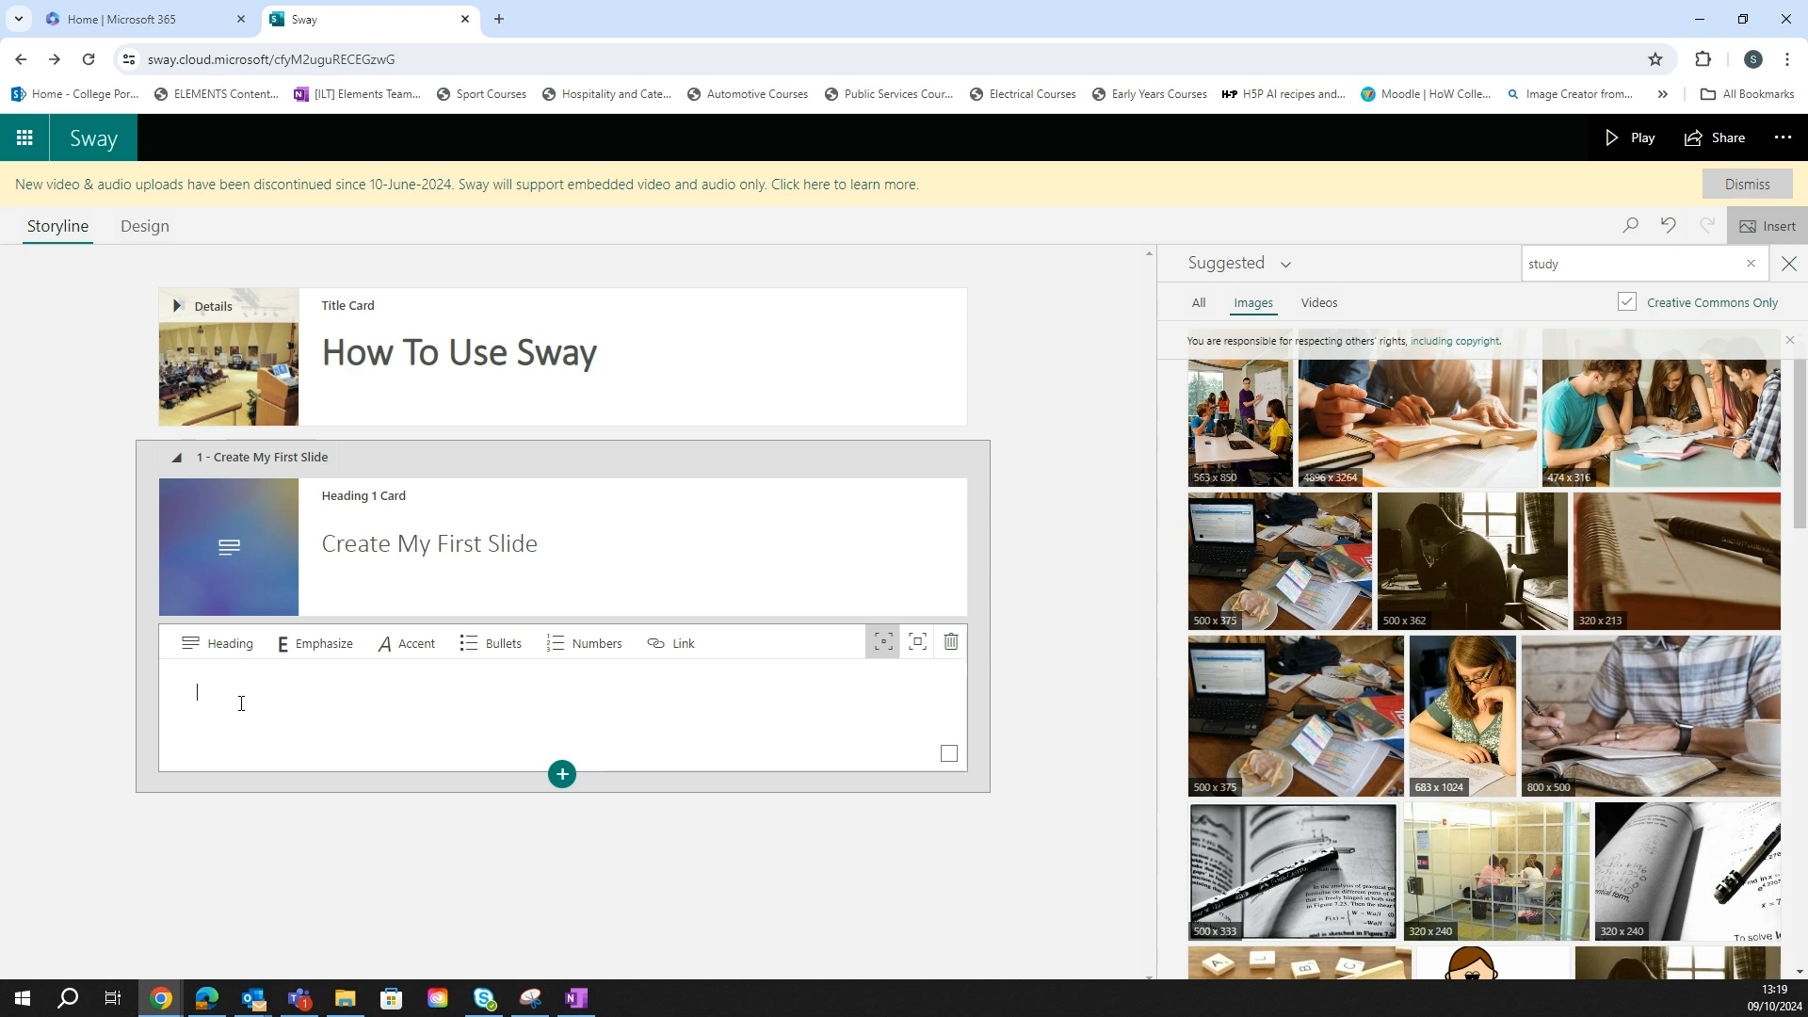
pyautogui.click(491, 650)
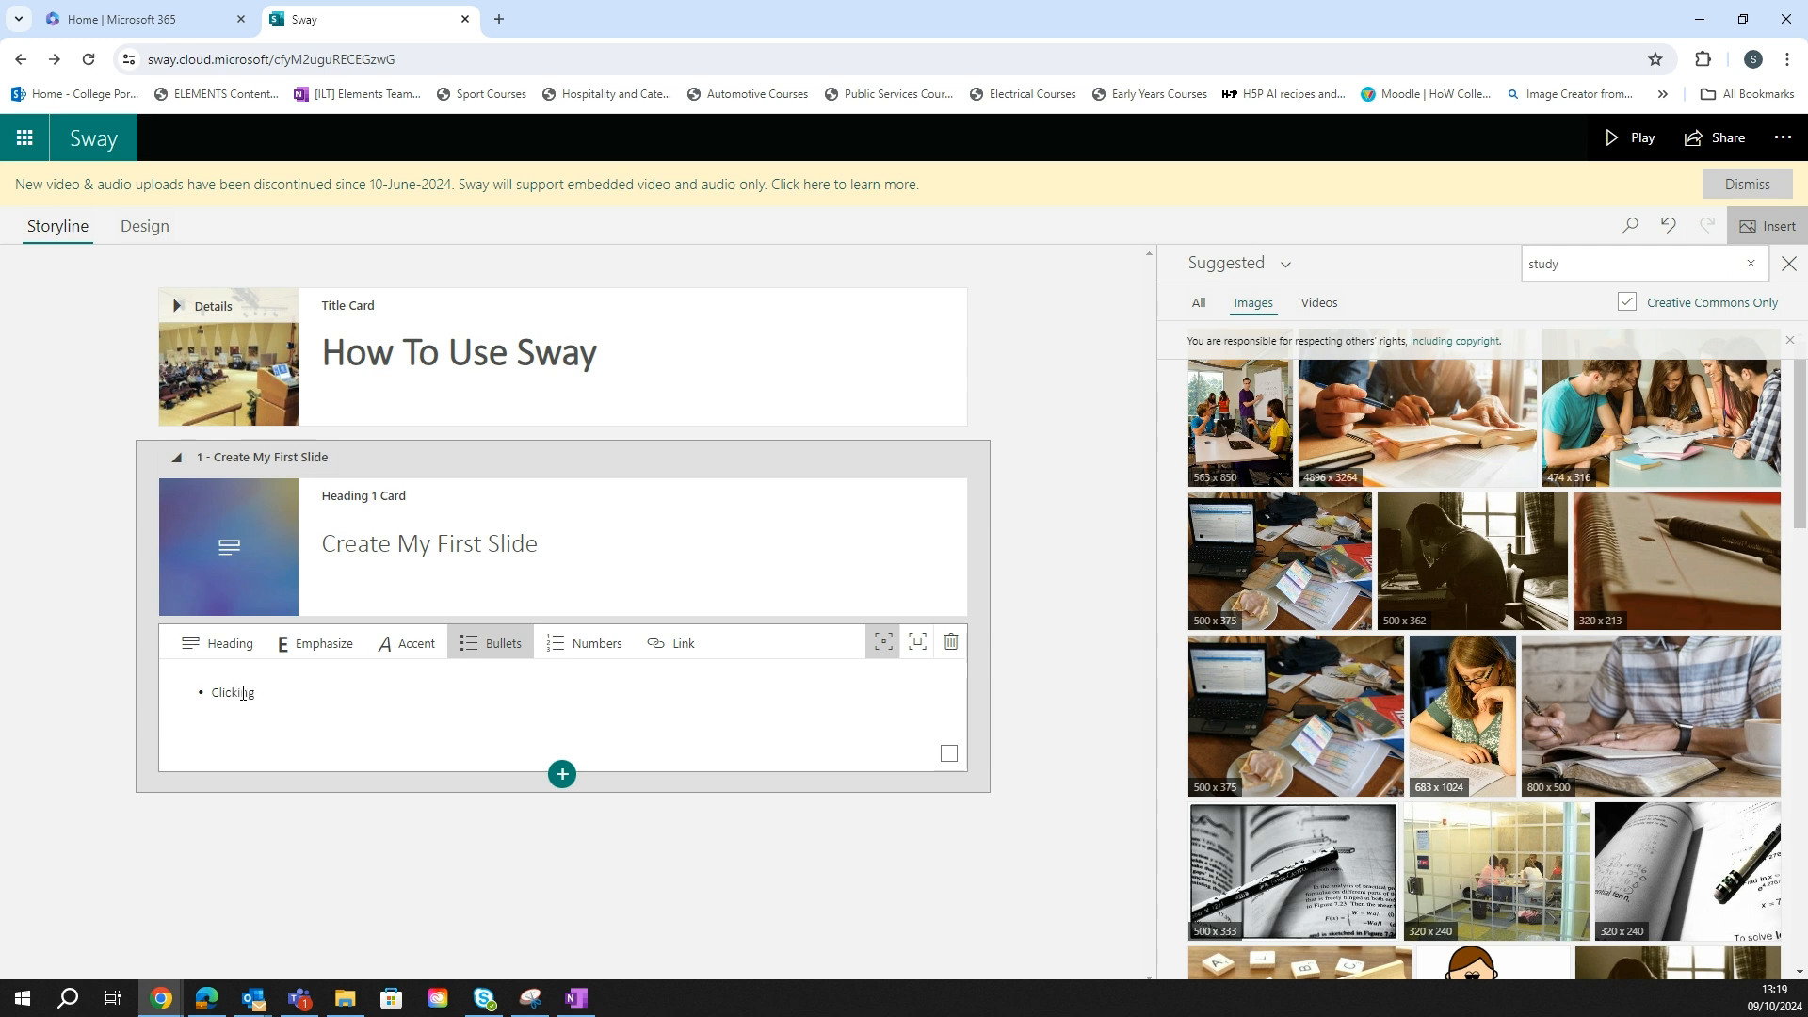
pyautogui.write('Clicking the plus button')
pyautogui.press('Return')
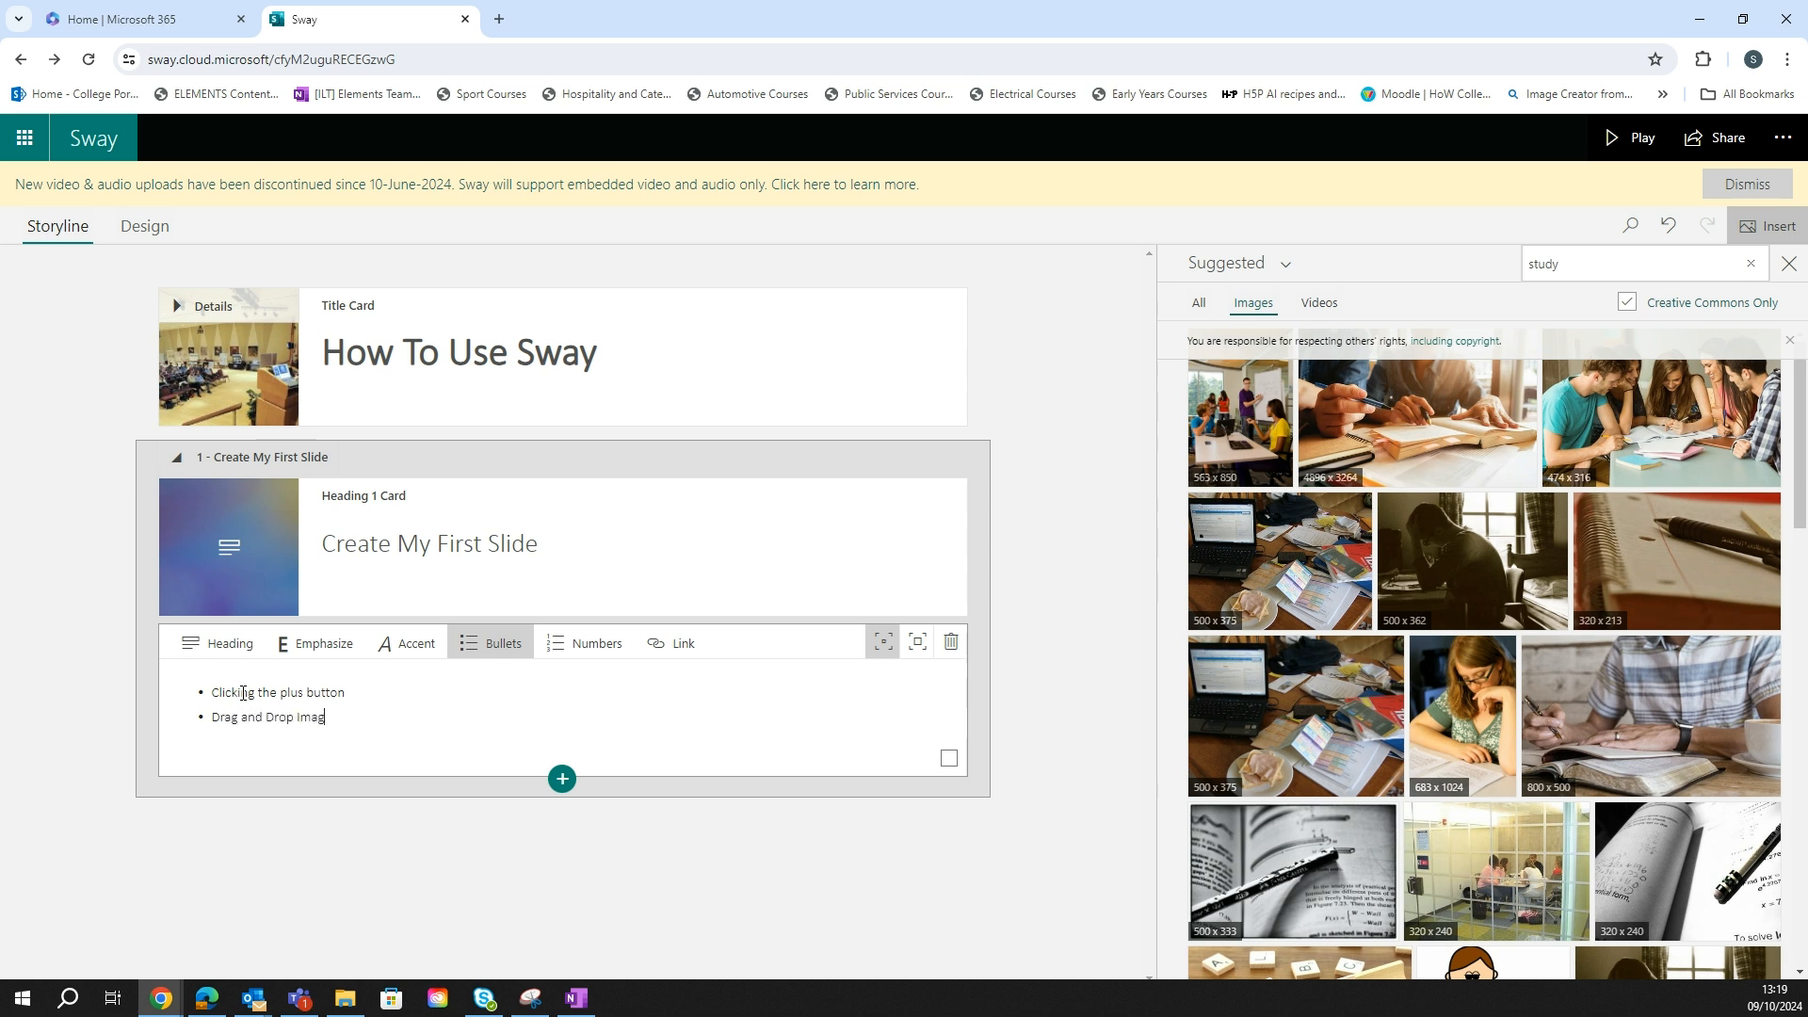
pyautogui.press('Return')
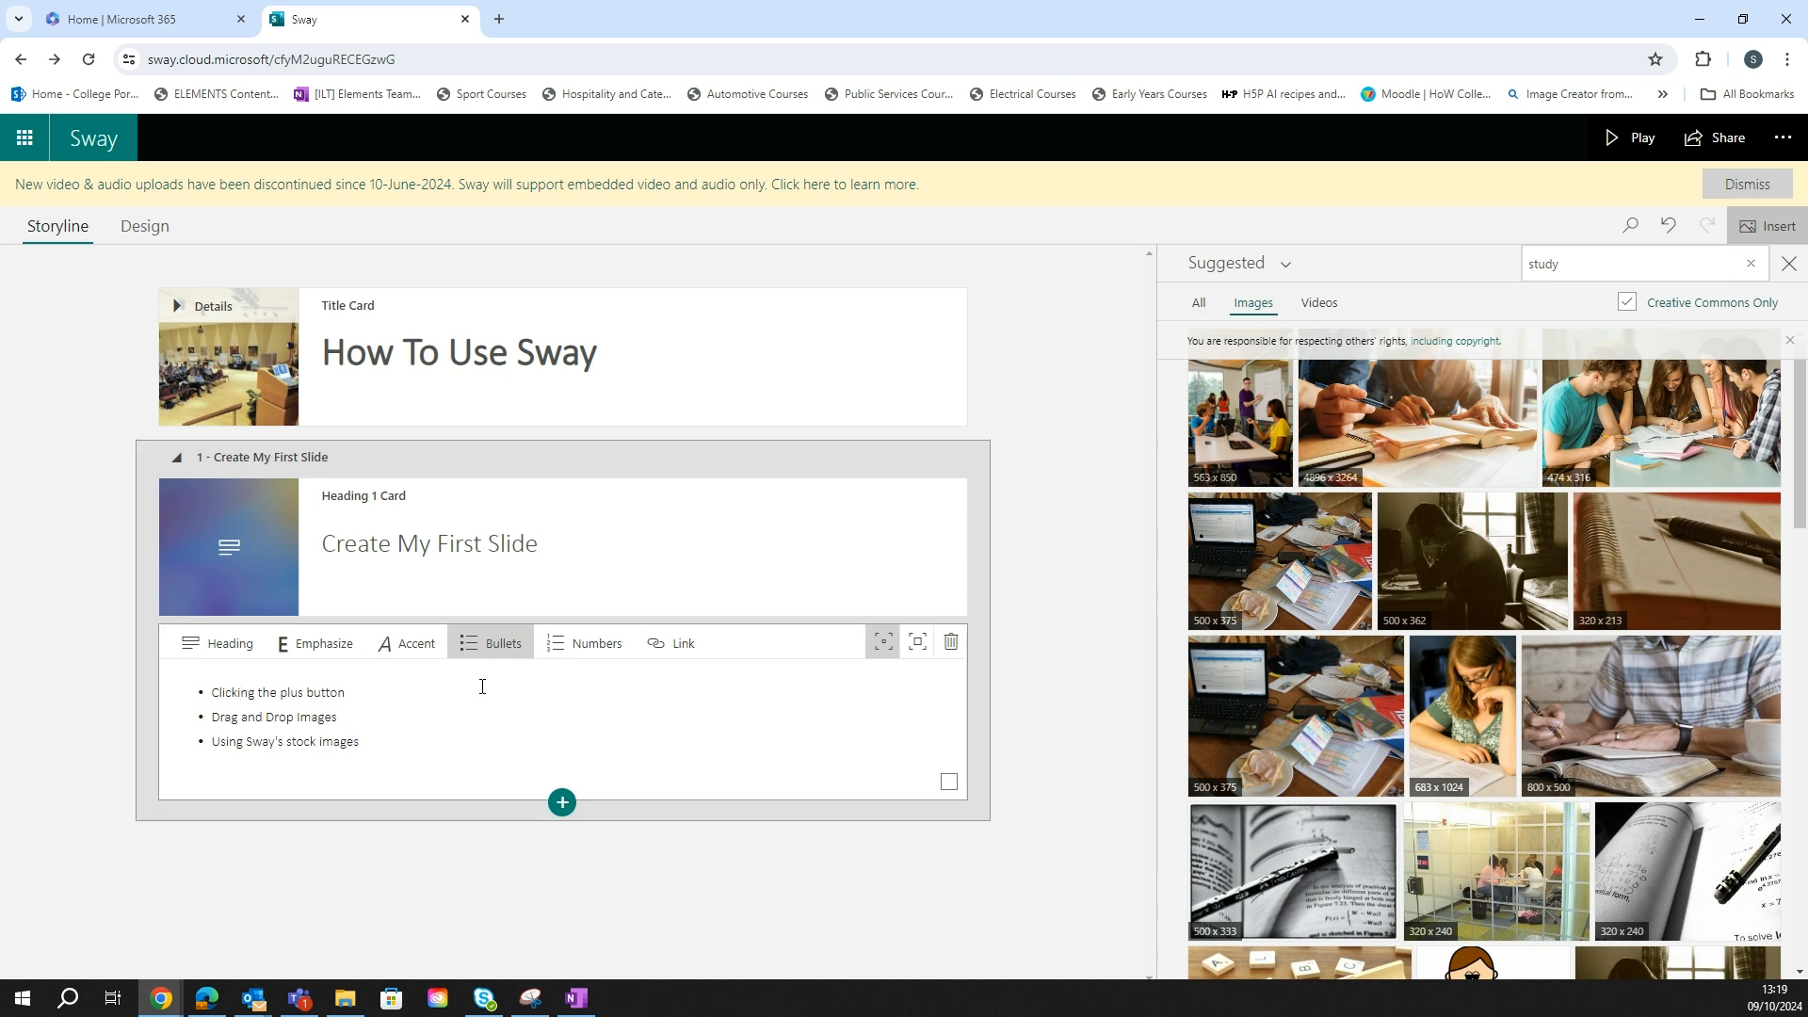
# Step: Preview the design and page between the title slide and the bulleted text slide
pyautogui.click(143, 237)
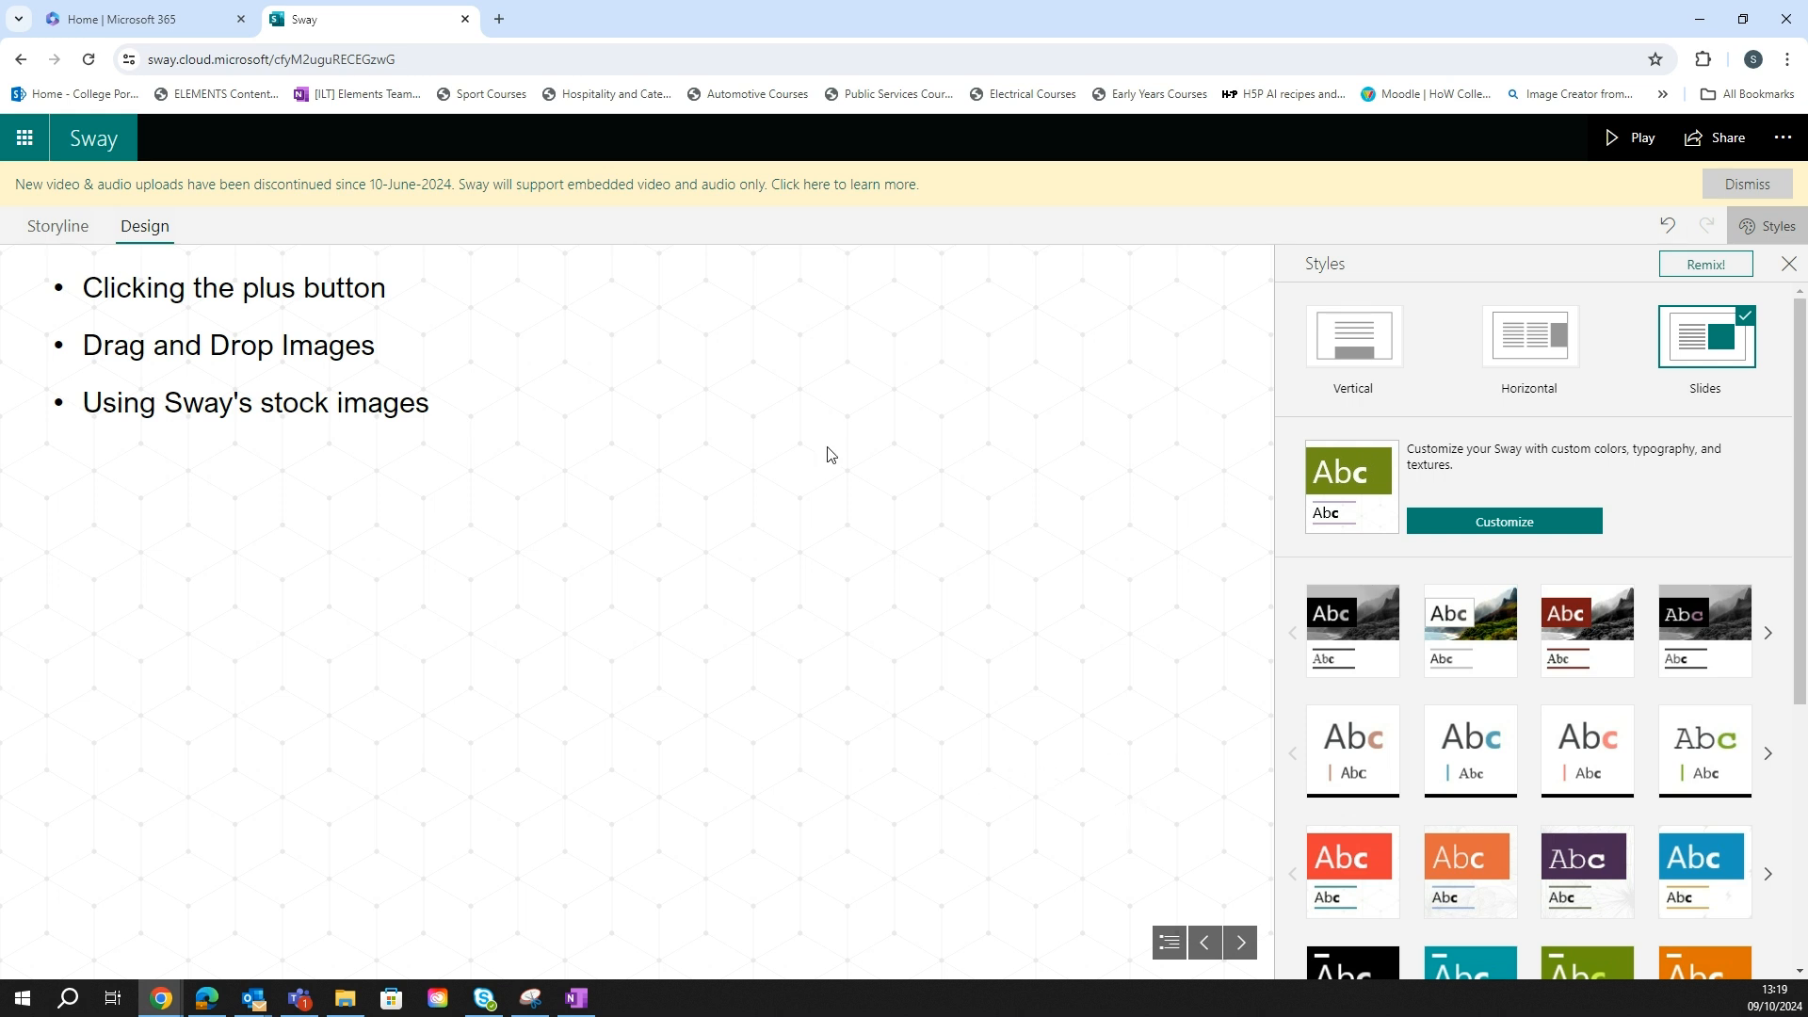
pyautogui.click(1204, 943)
pyautogui.click(1204, 942)
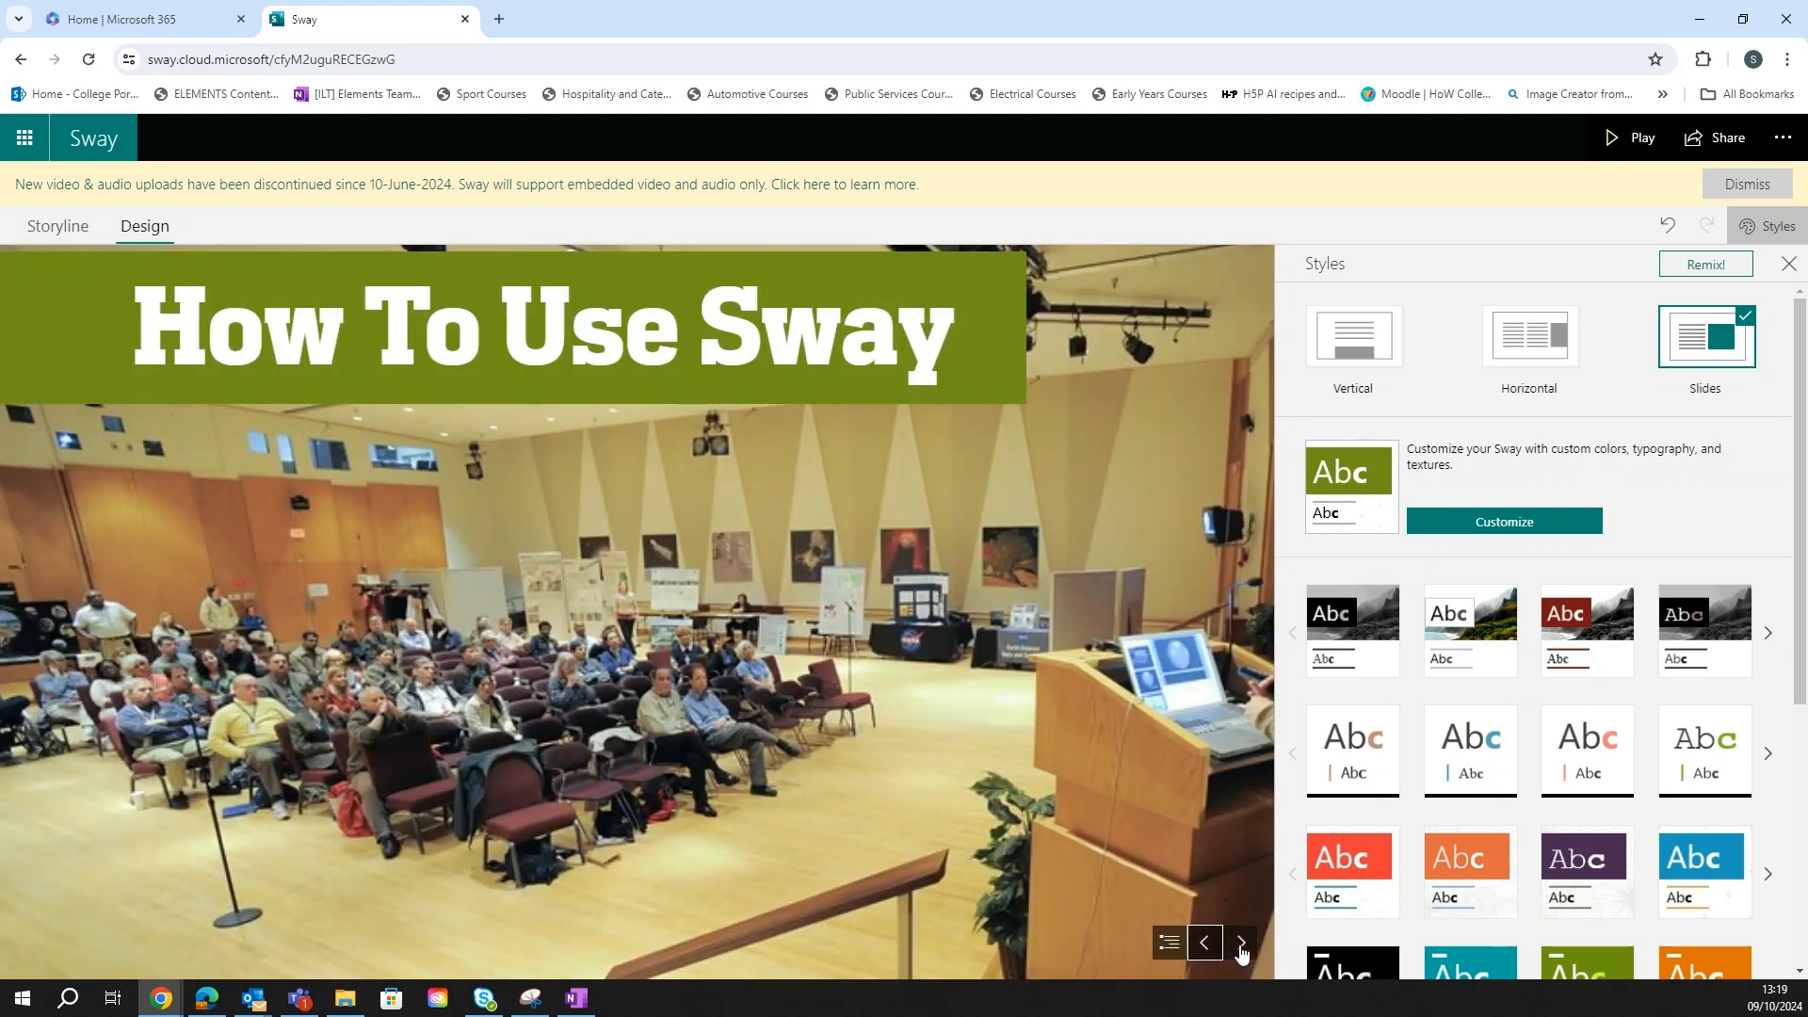
pyautogui.click(1241, 943)
pyautogui.click(1241, 942)
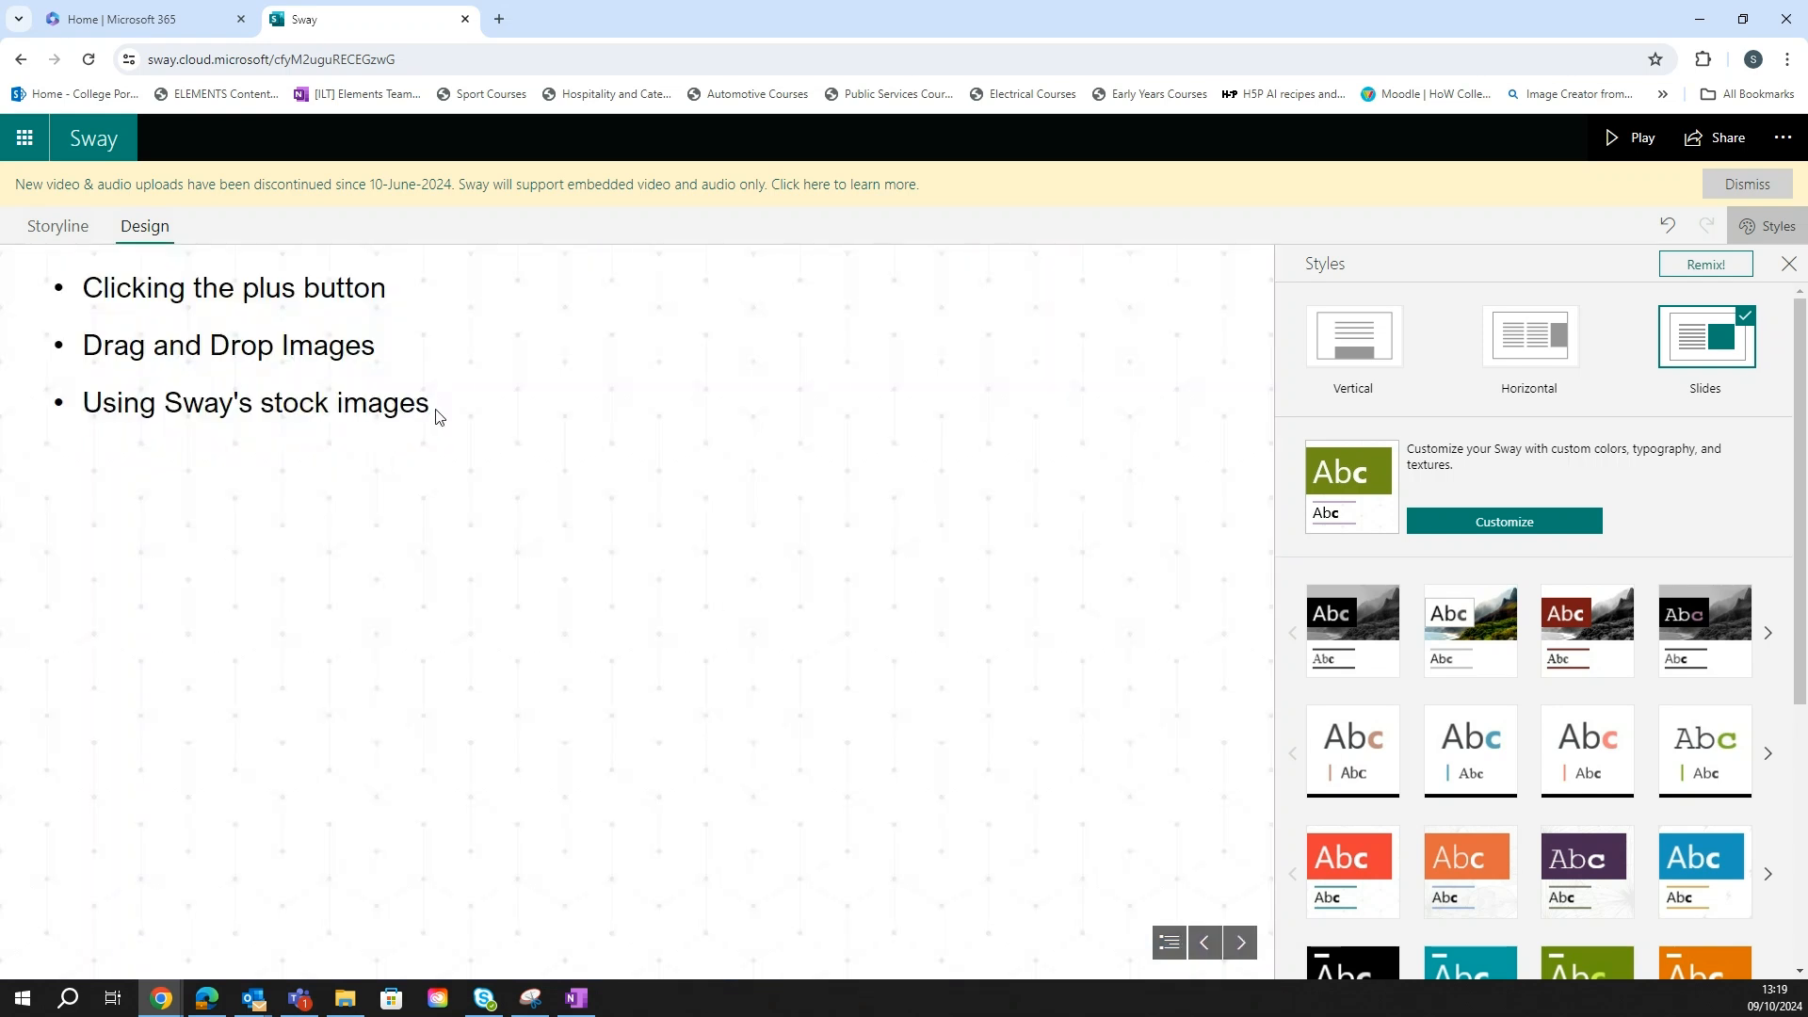
pyautogui.moveTo(436, 416)
pyautogui.mouseDown()
pyautogui.moveTo(82, 287)
pyautogui.moveTo(318, 407)
pyautogui.moveTo(432, 432)
pyautogui.mouseUp()
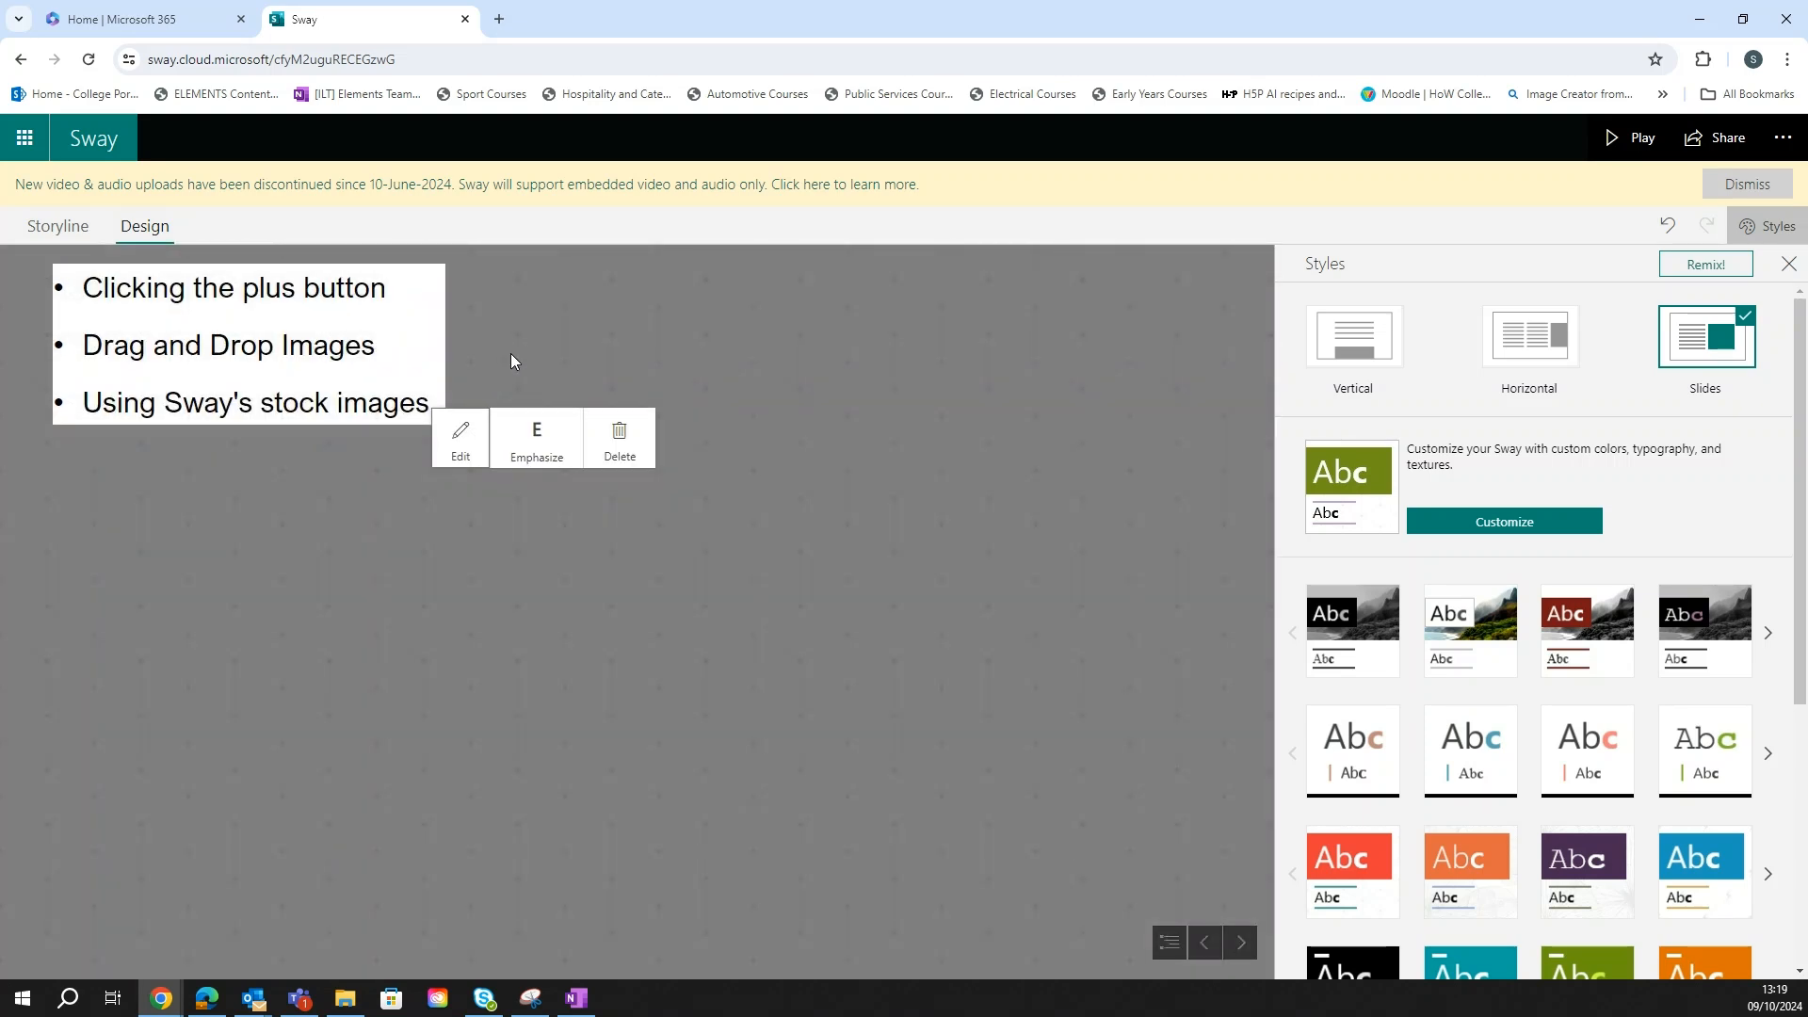
pyautogui.click(511, 353)
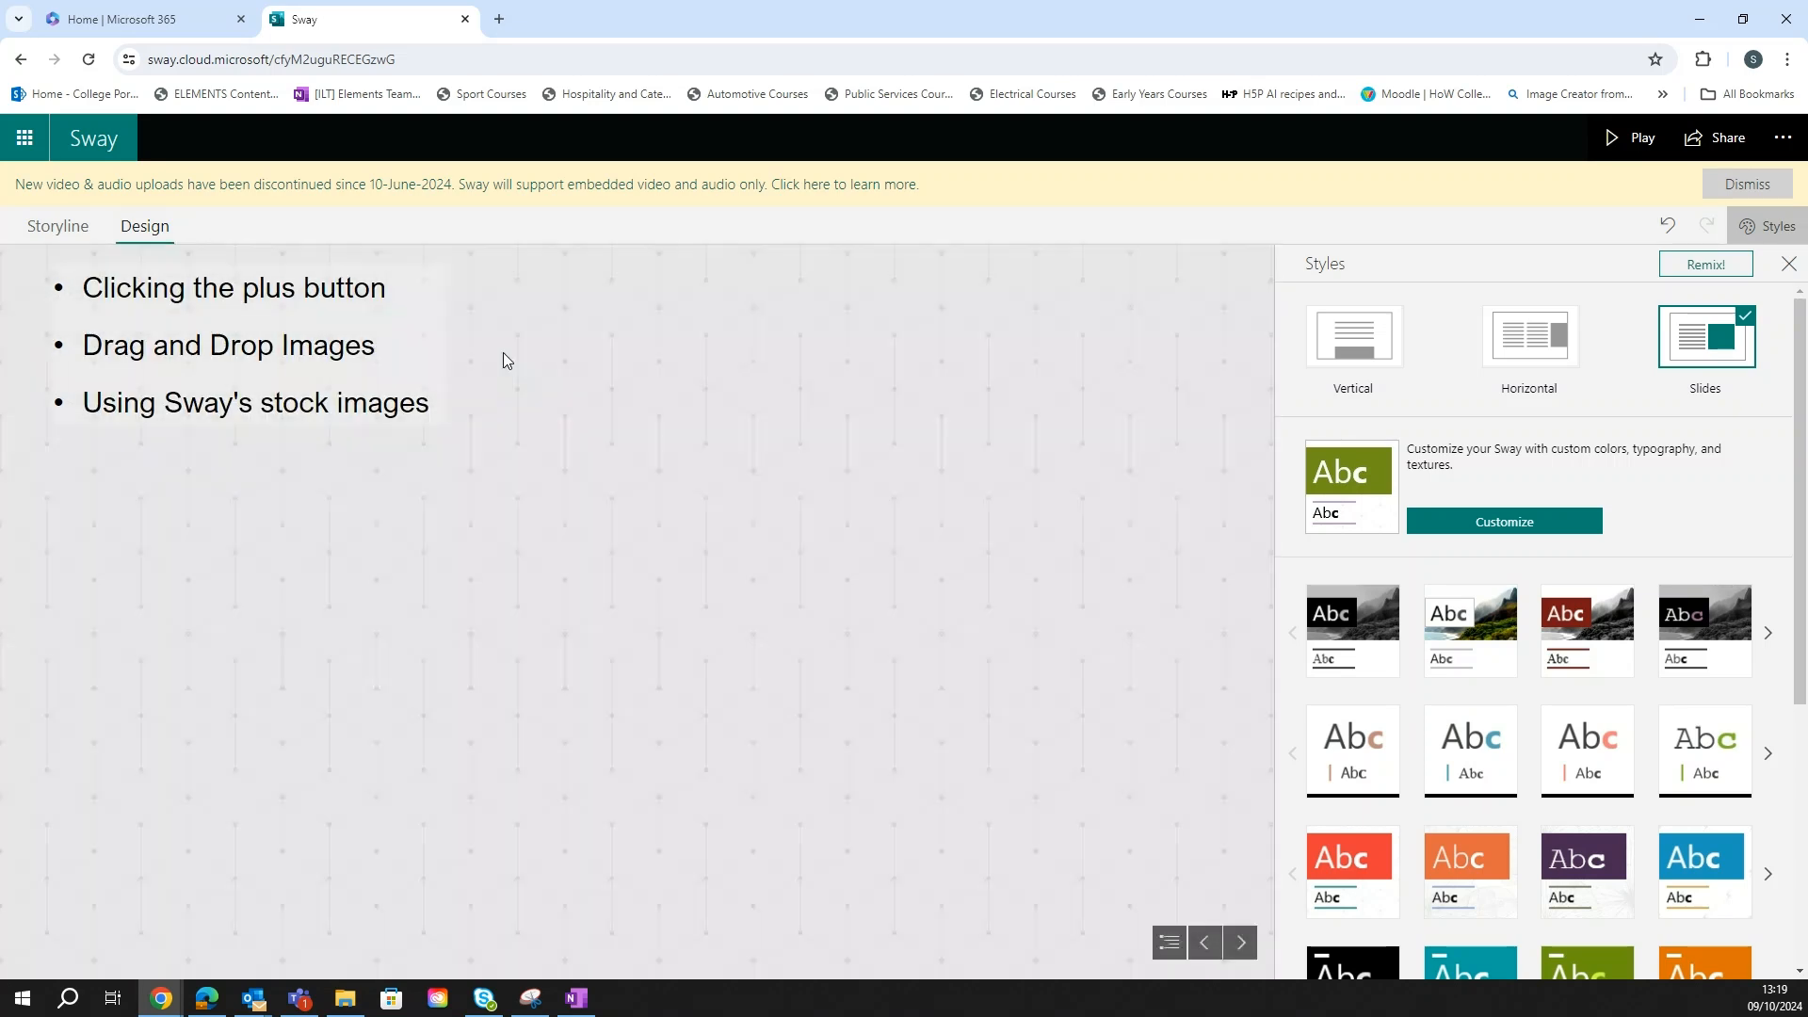
# Step: Return to the storyline, give the bulleted text card the stronger emphasis level, and check it in the design preview
pyautogui.click(56, 231)
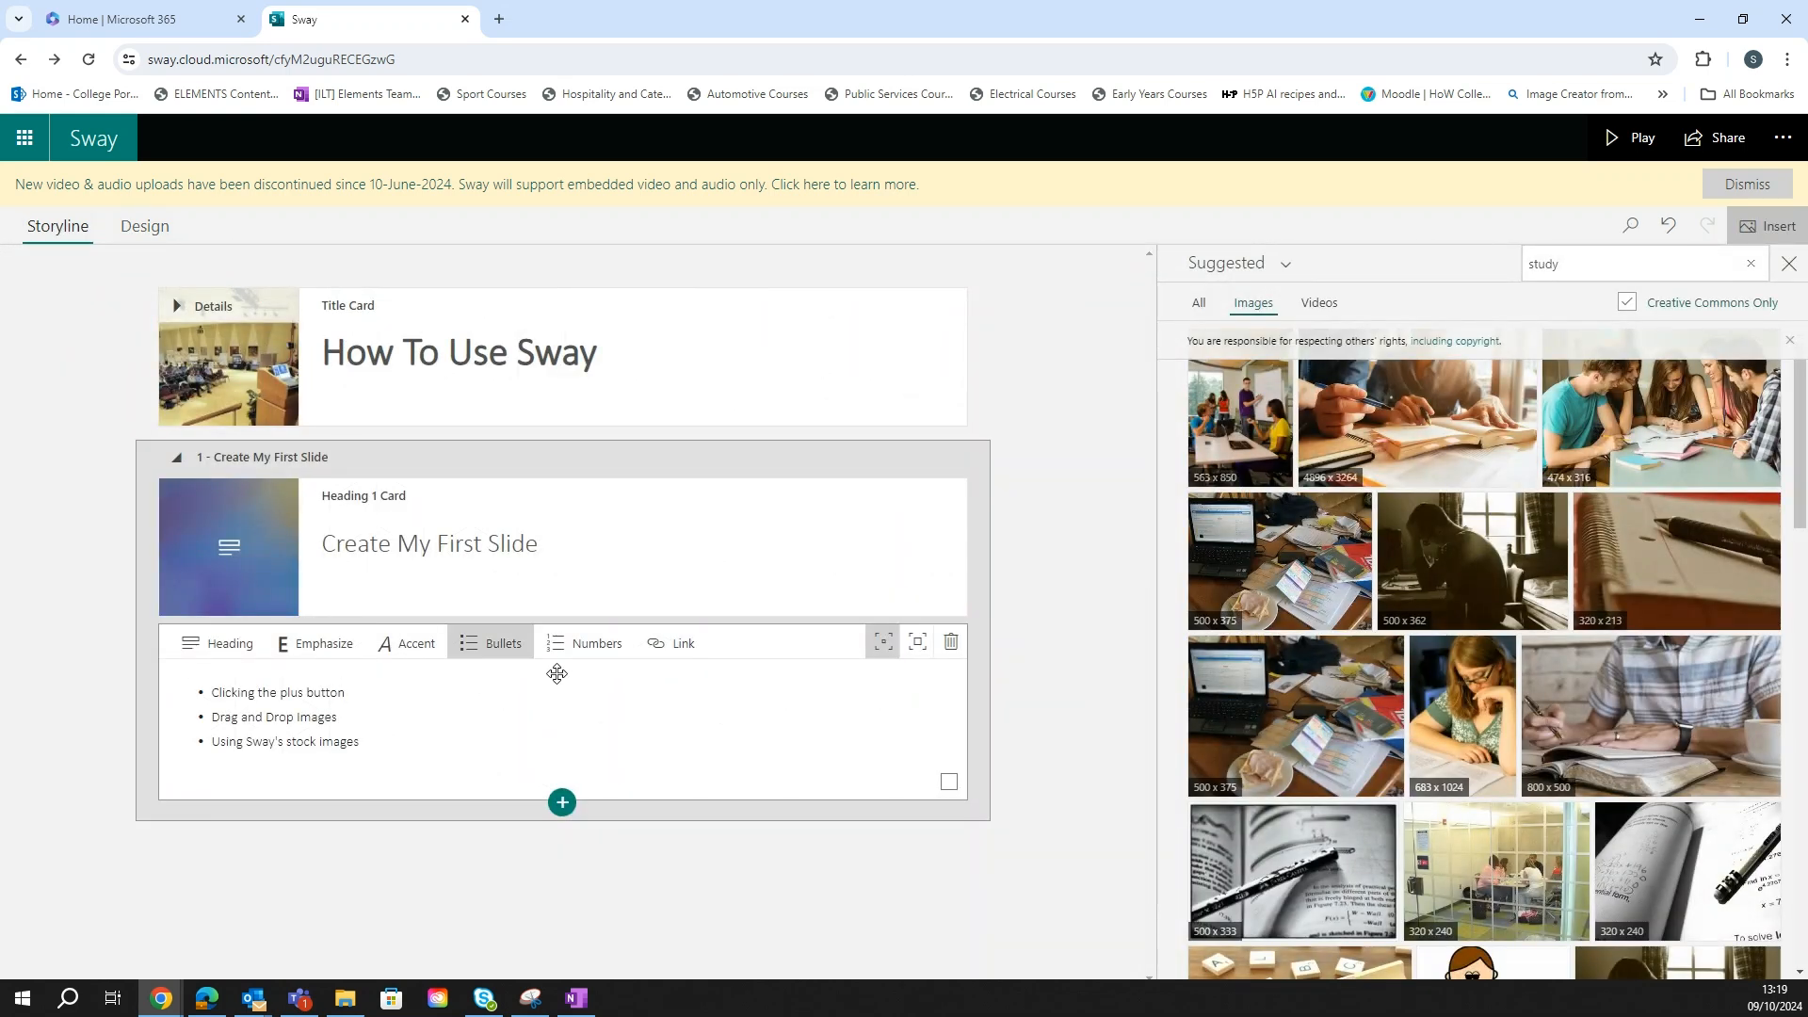
pyautogui.click(918, 644)
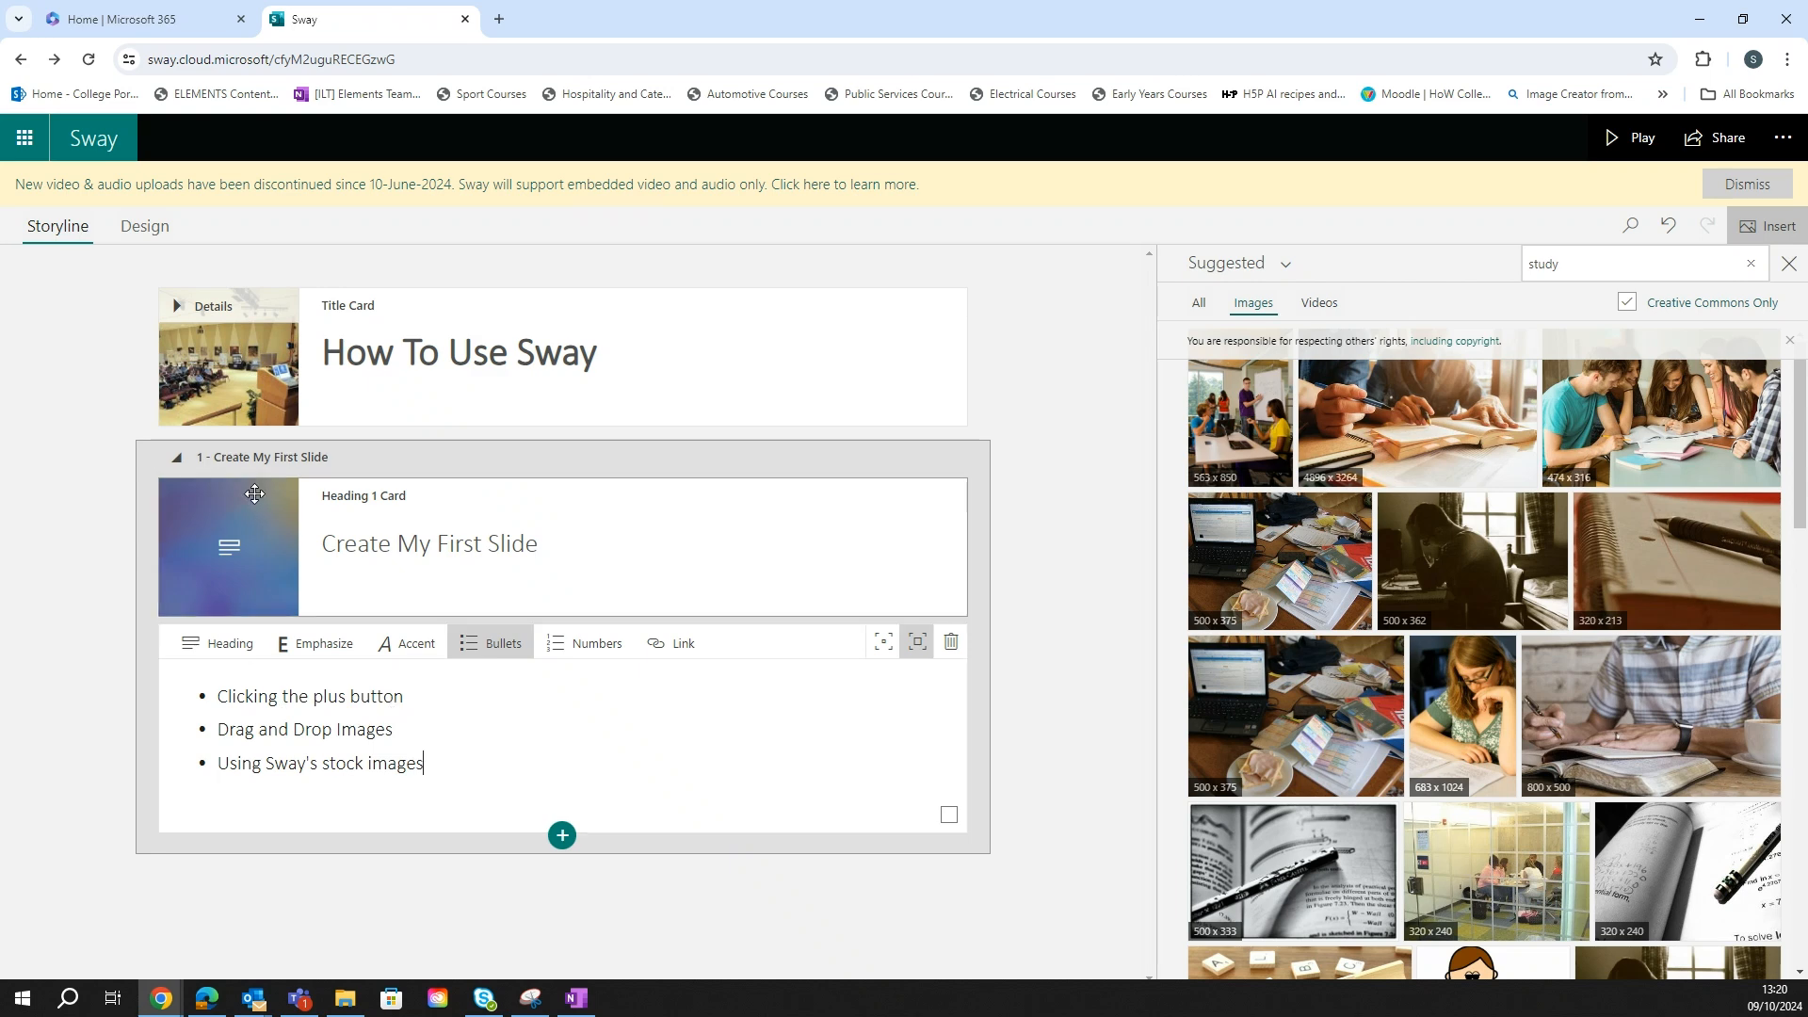
pyautogui.click(141, 226)
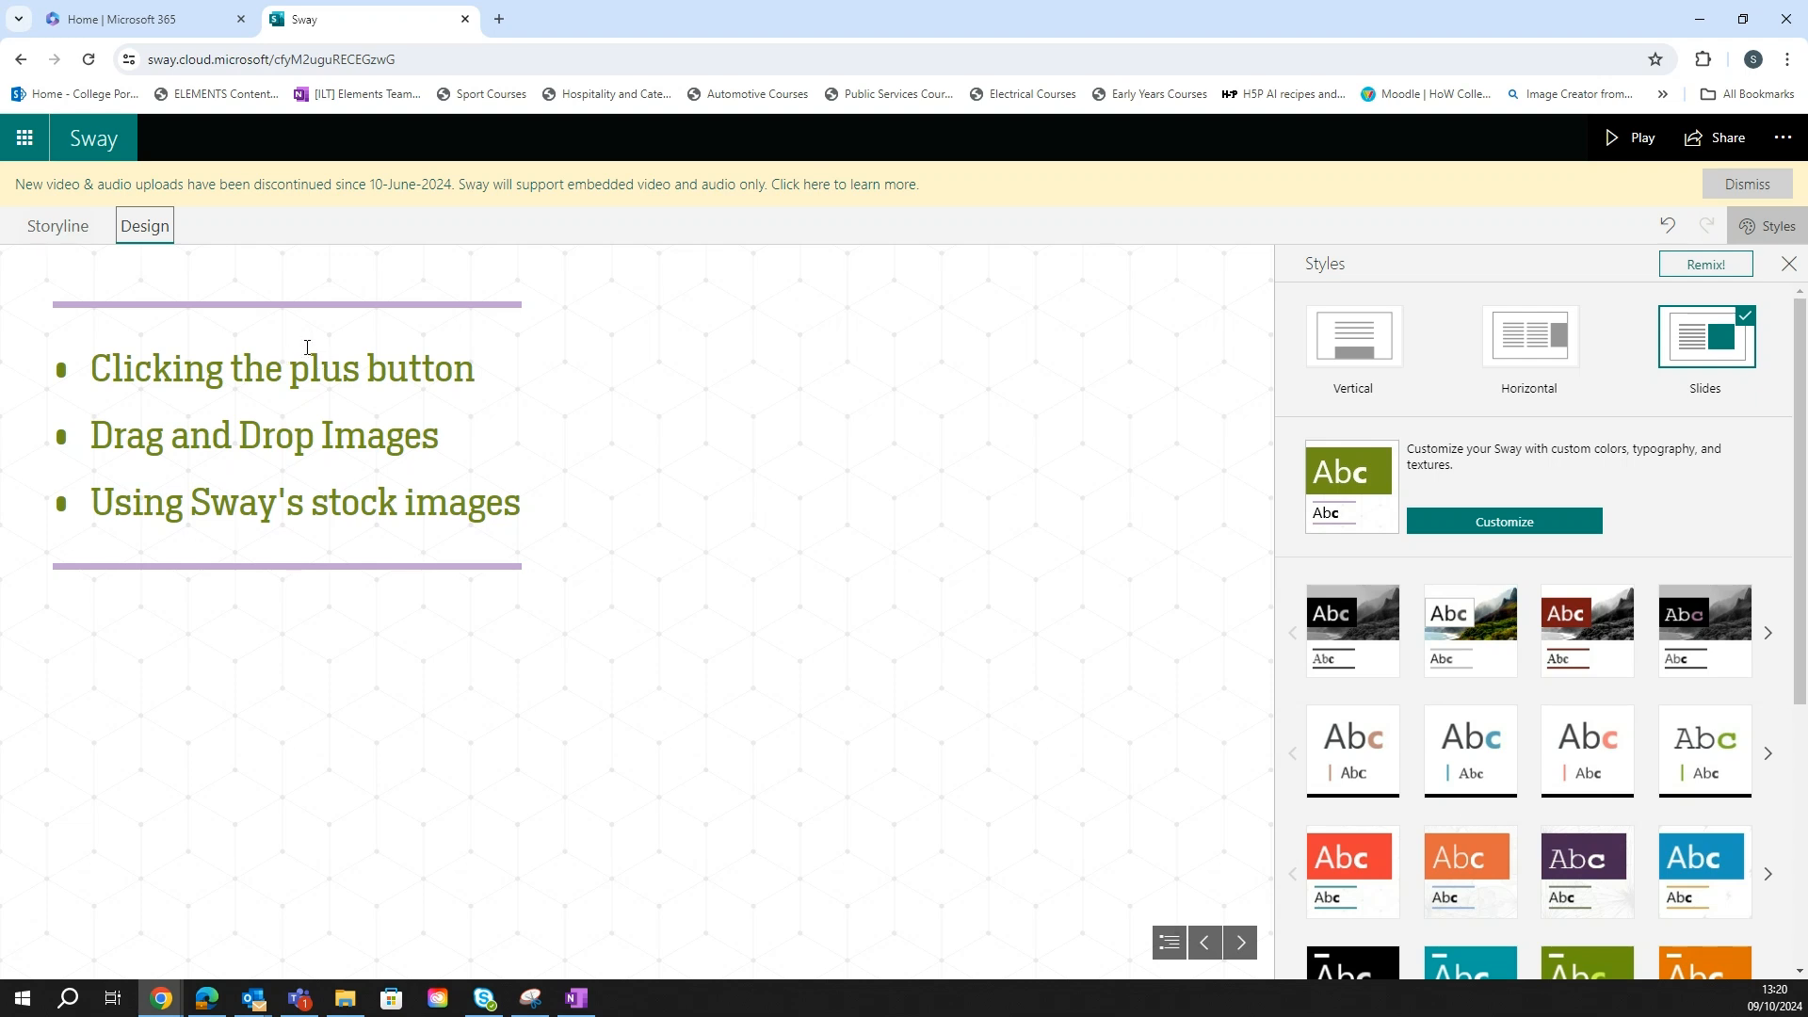
# Step: Return to the storyline and add a Heading 1 card after the bulleted text card reading "Adding My Second Slide"
pyautogui.click(51, 230)
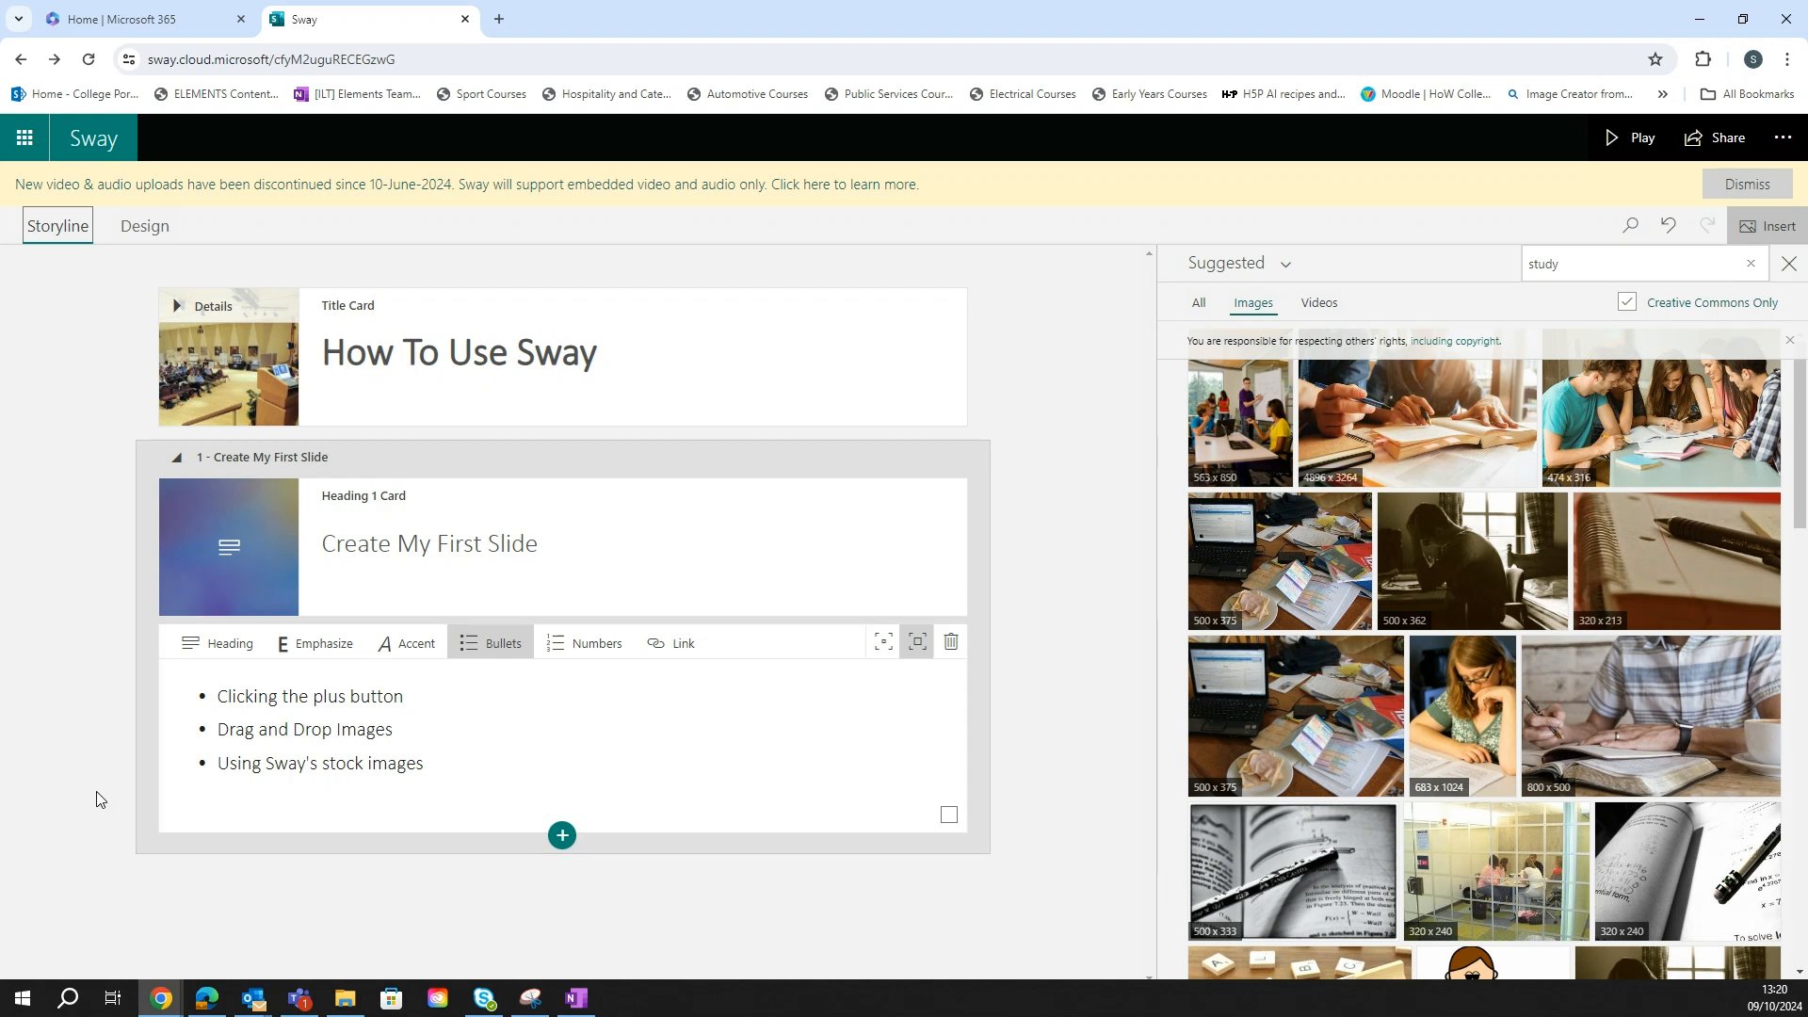
pyautogui.click(323, 858)
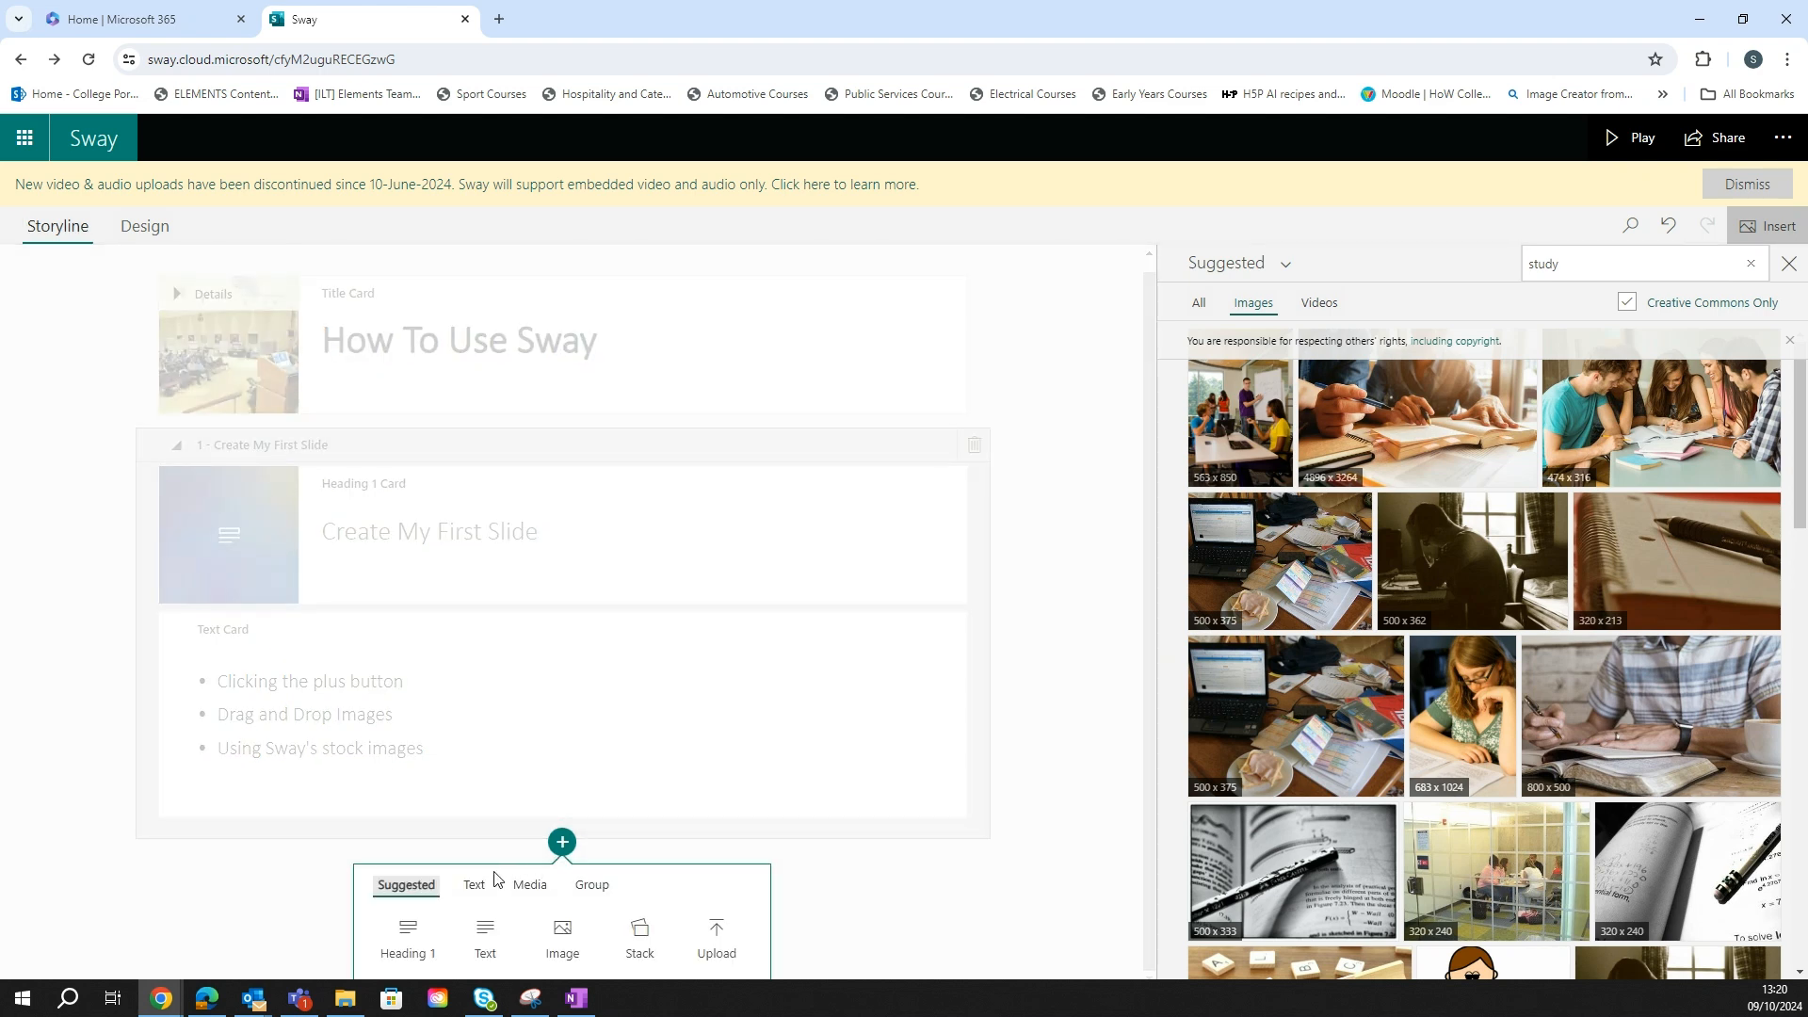
pyautogui.click(415, 940)
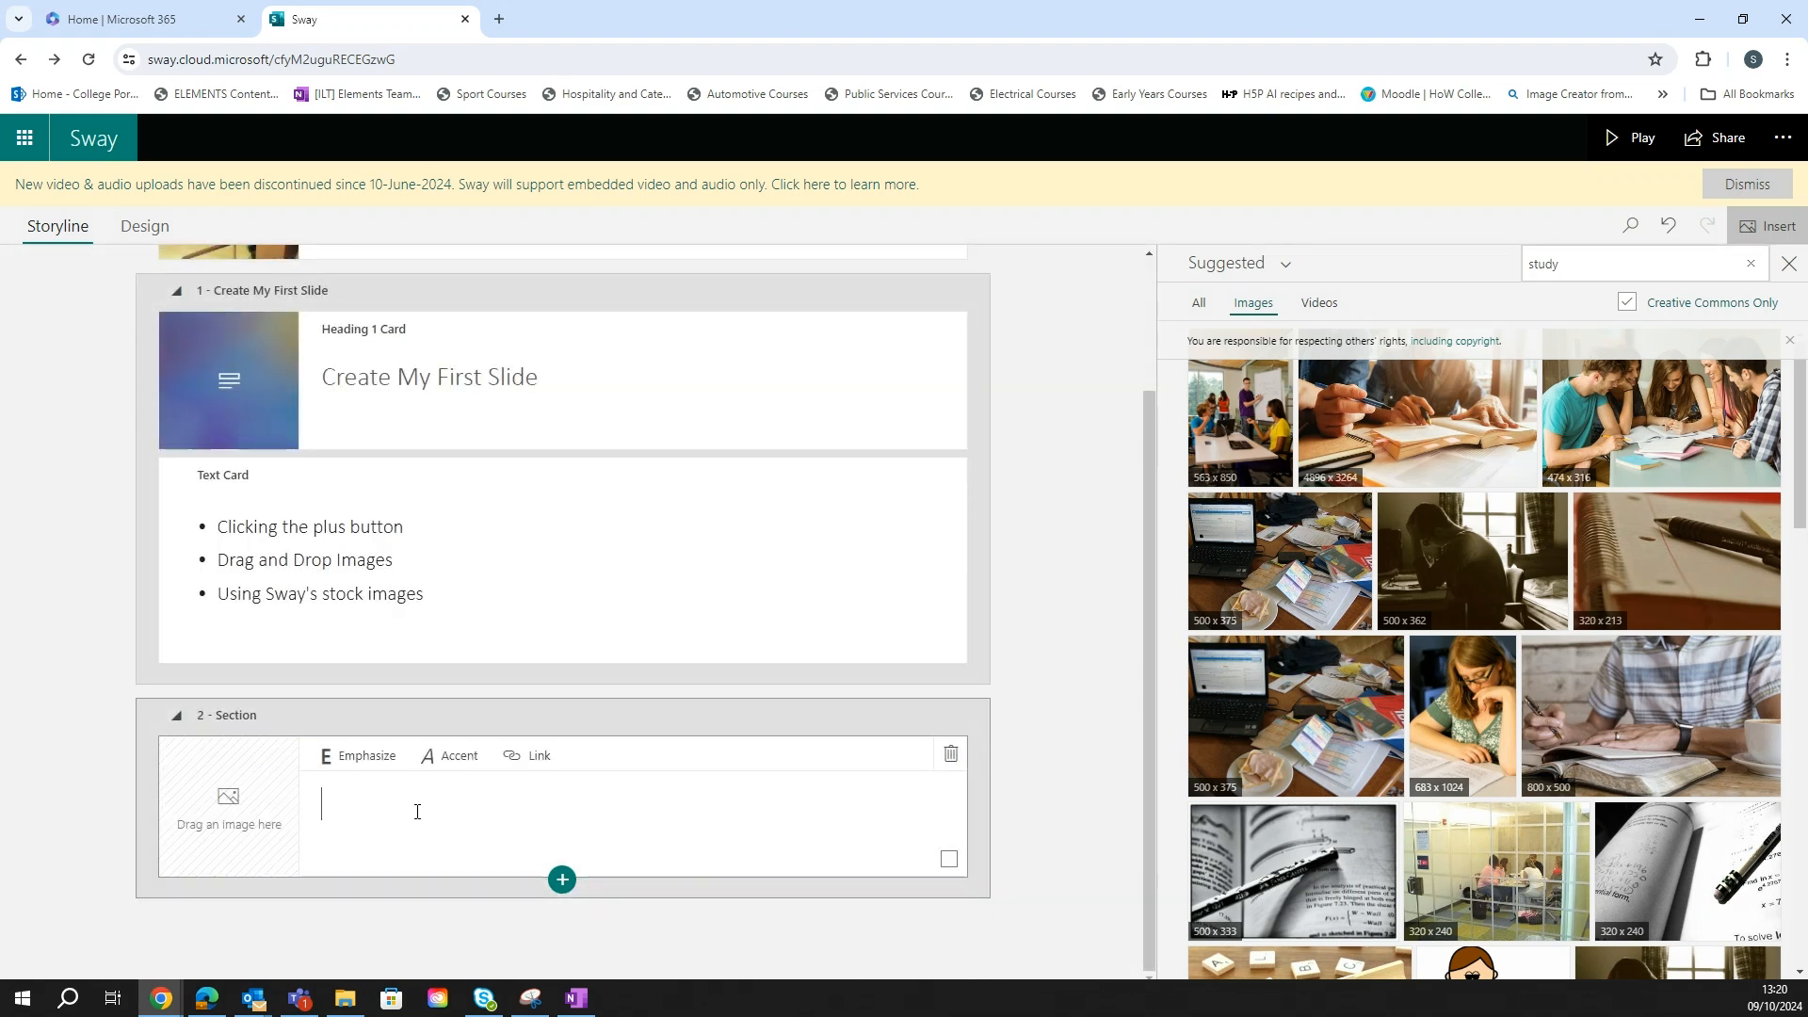
pyautogui.write('Adding My Second Slide')
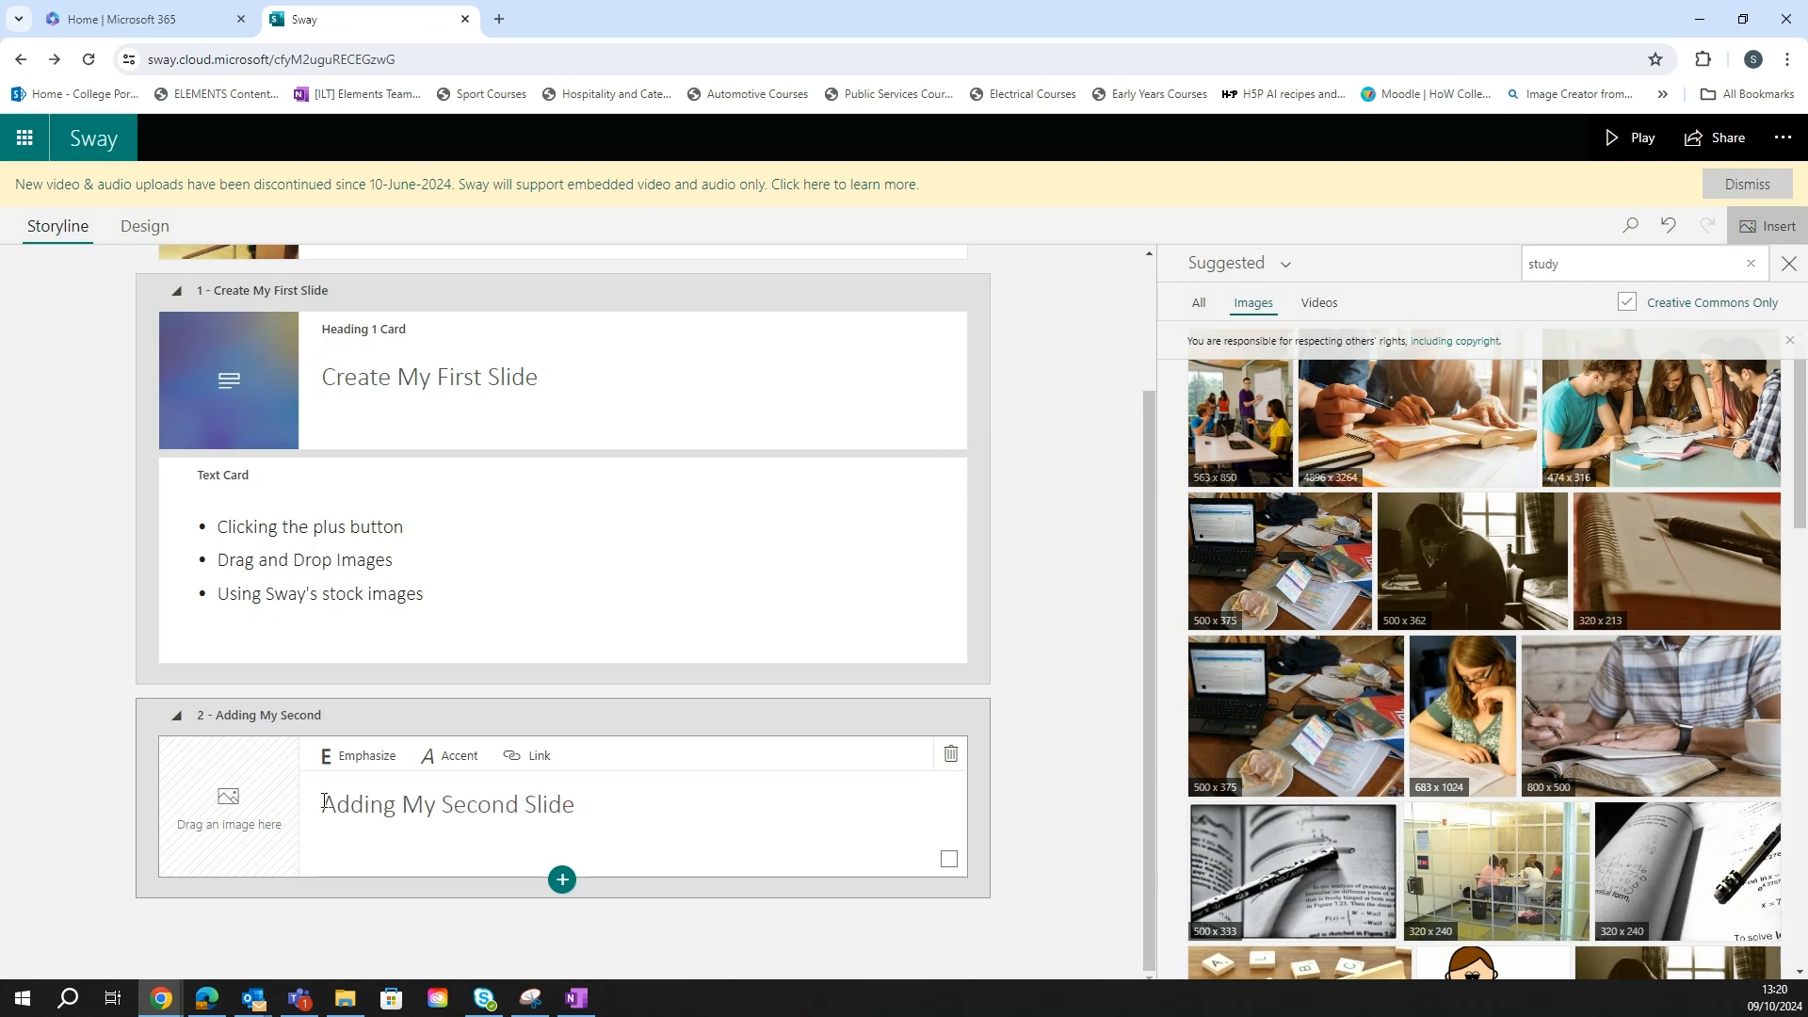
# Step: Set the "study" photo of a person in a checked shirt writing as the second heading's background and open its focus points
pyautogui.click(262, 819)
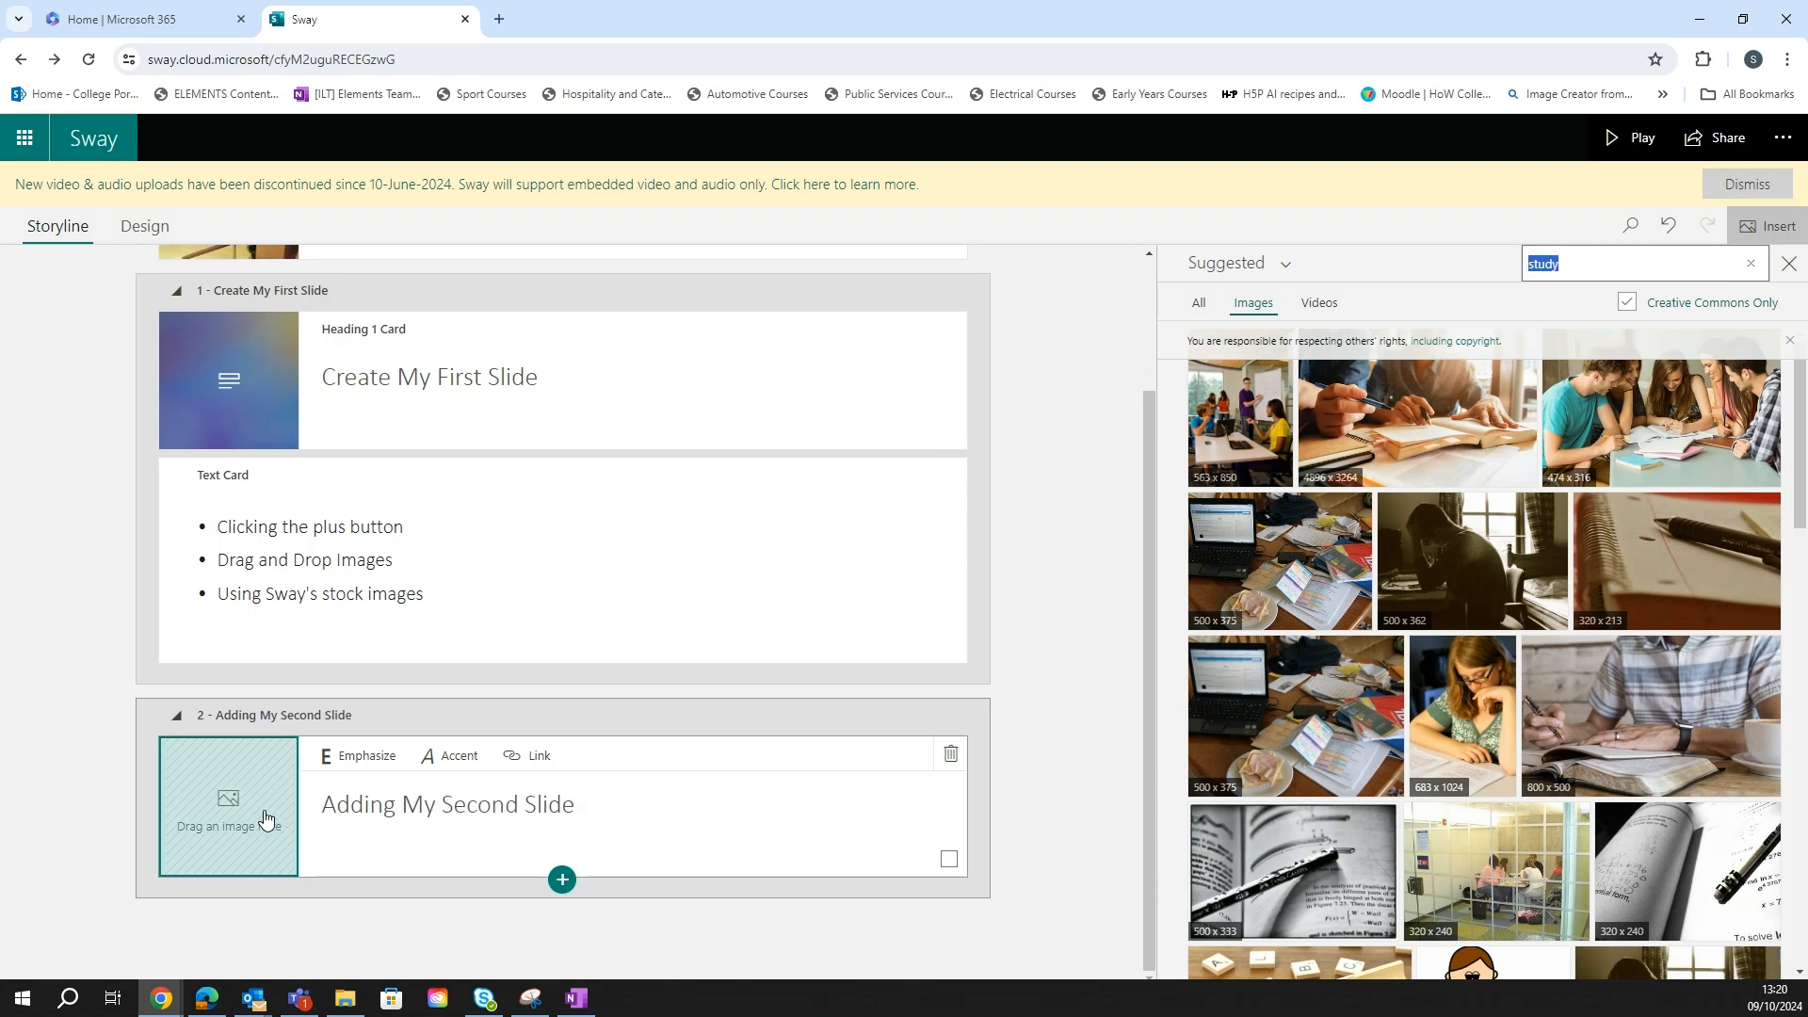
pyautogui.scroll(-1, 1707, 690)
pyautogui.scroll(-2, 1707, 691)
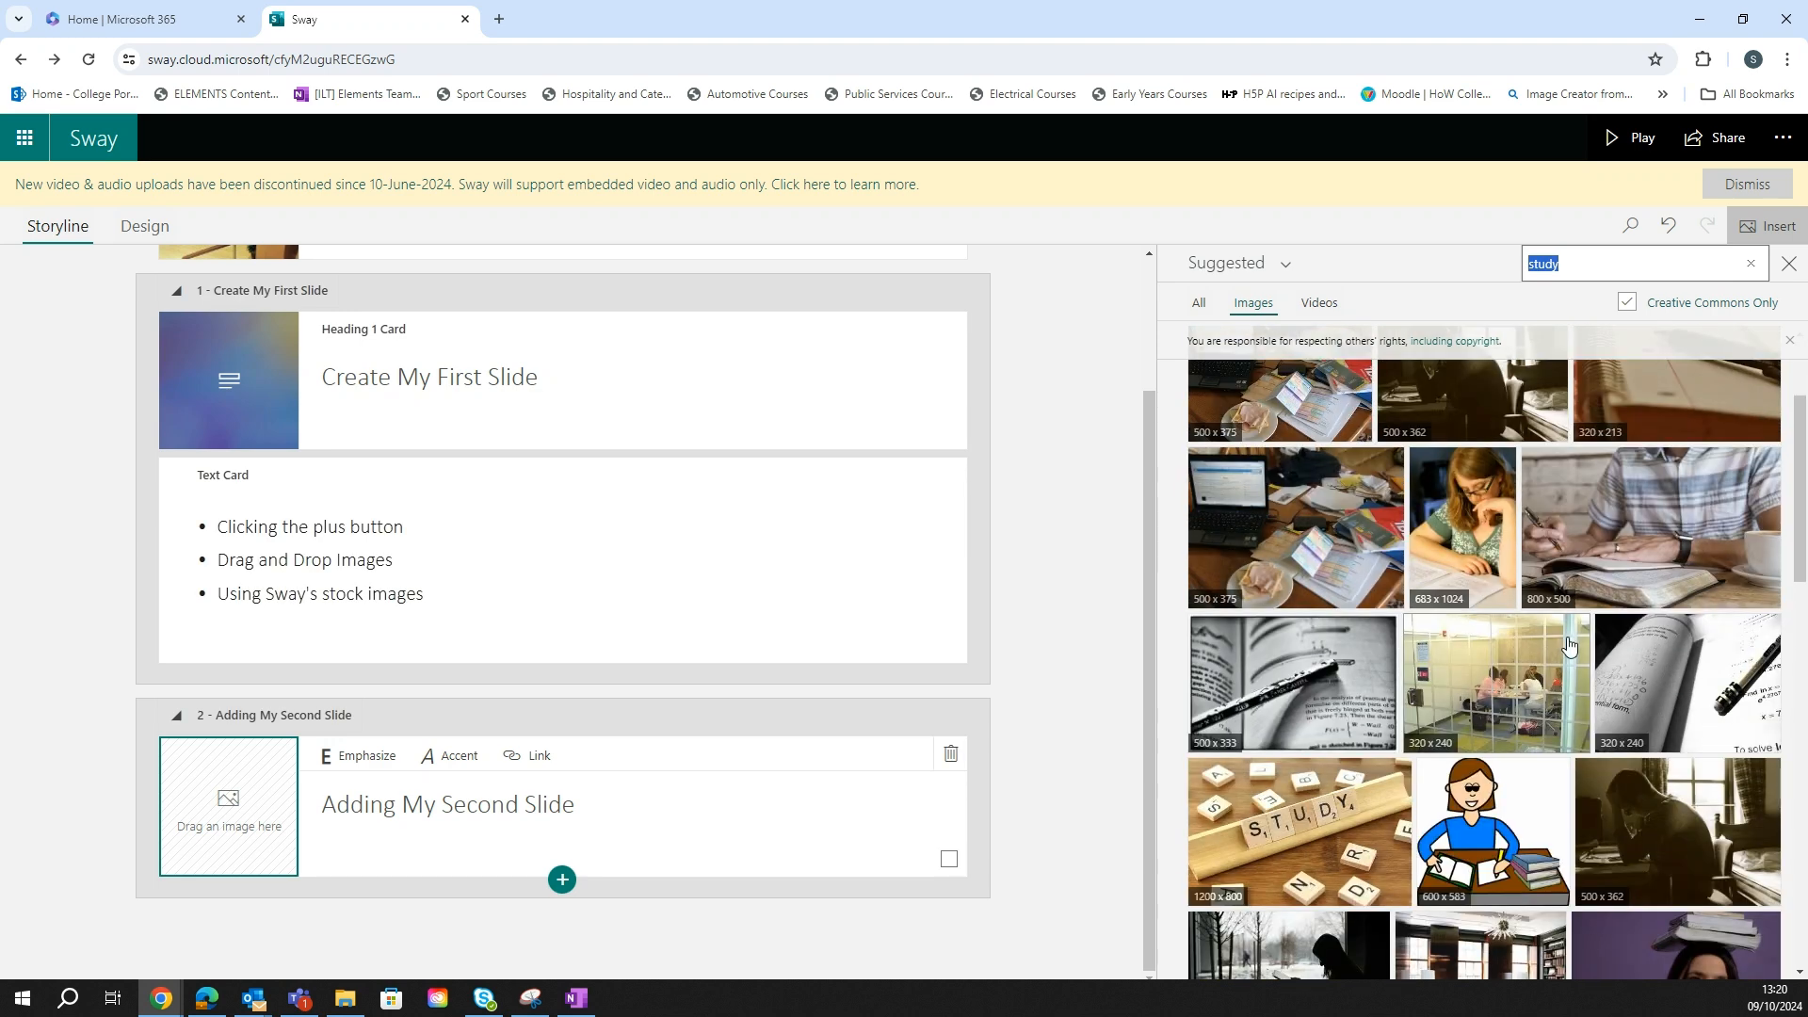
pyautogui.click(1607, 534)
pyautogui.click(1639, 268)
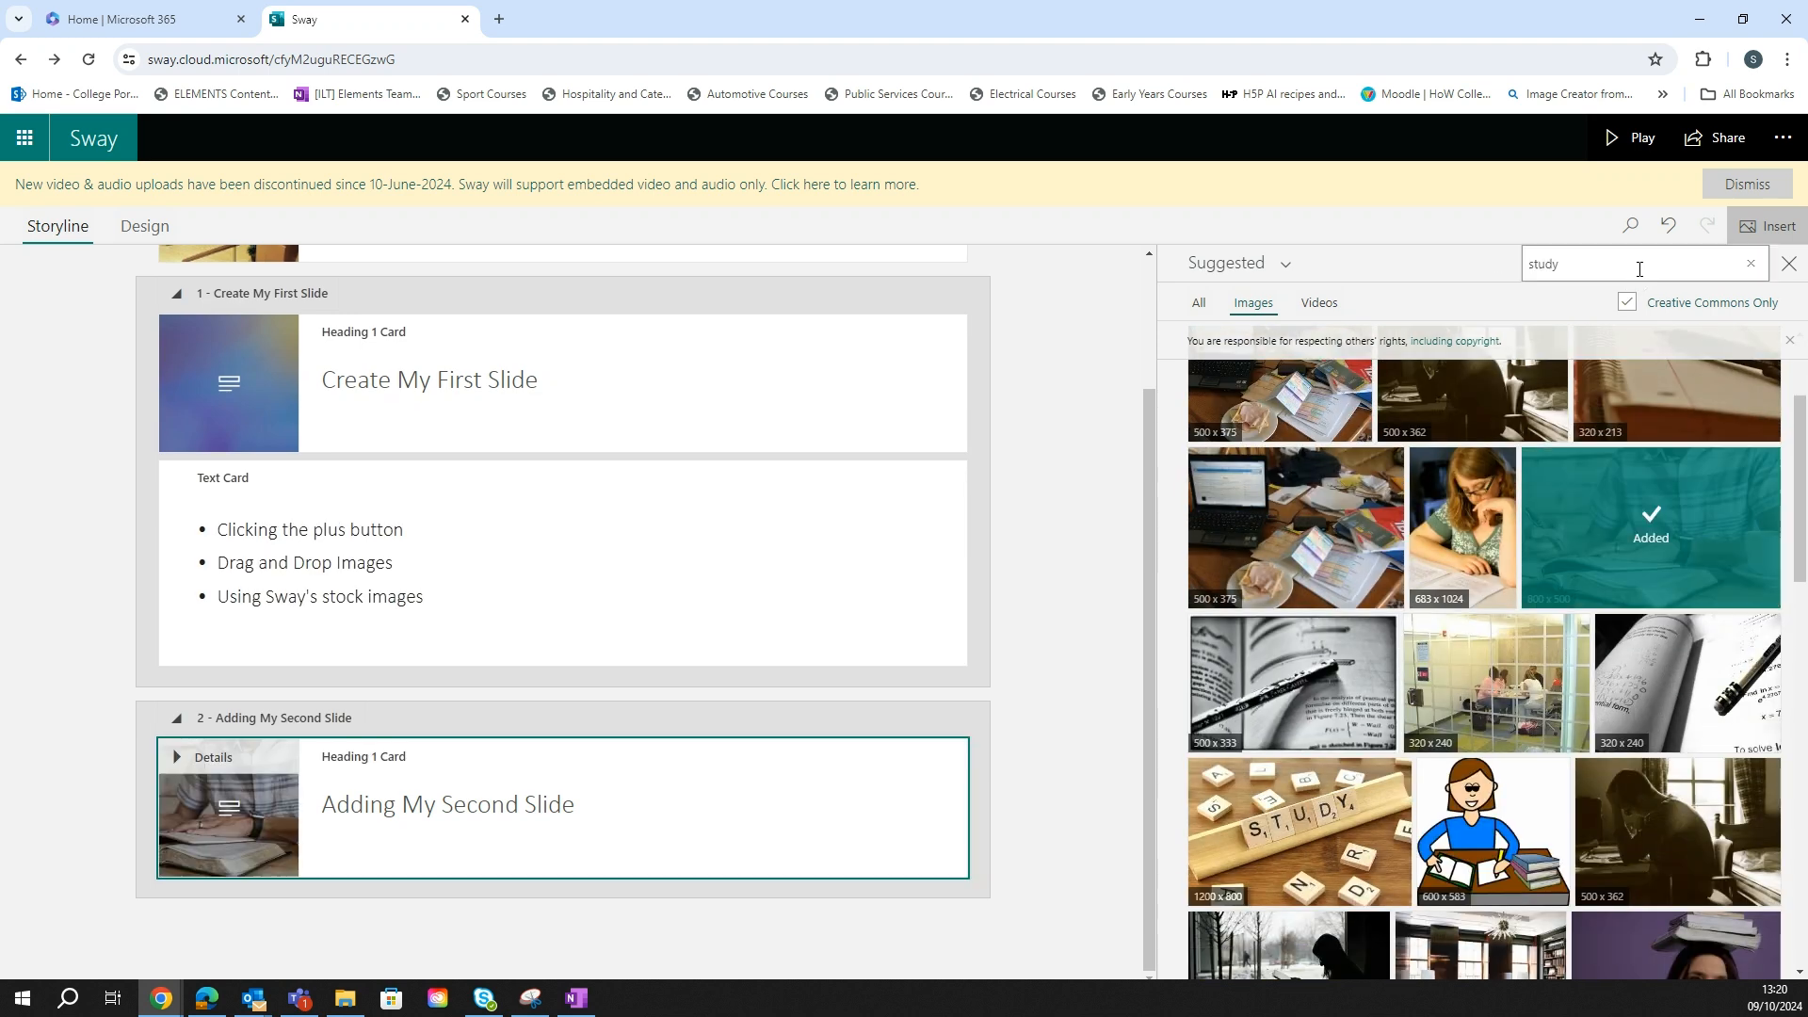
pyautogui.click(613, 807)
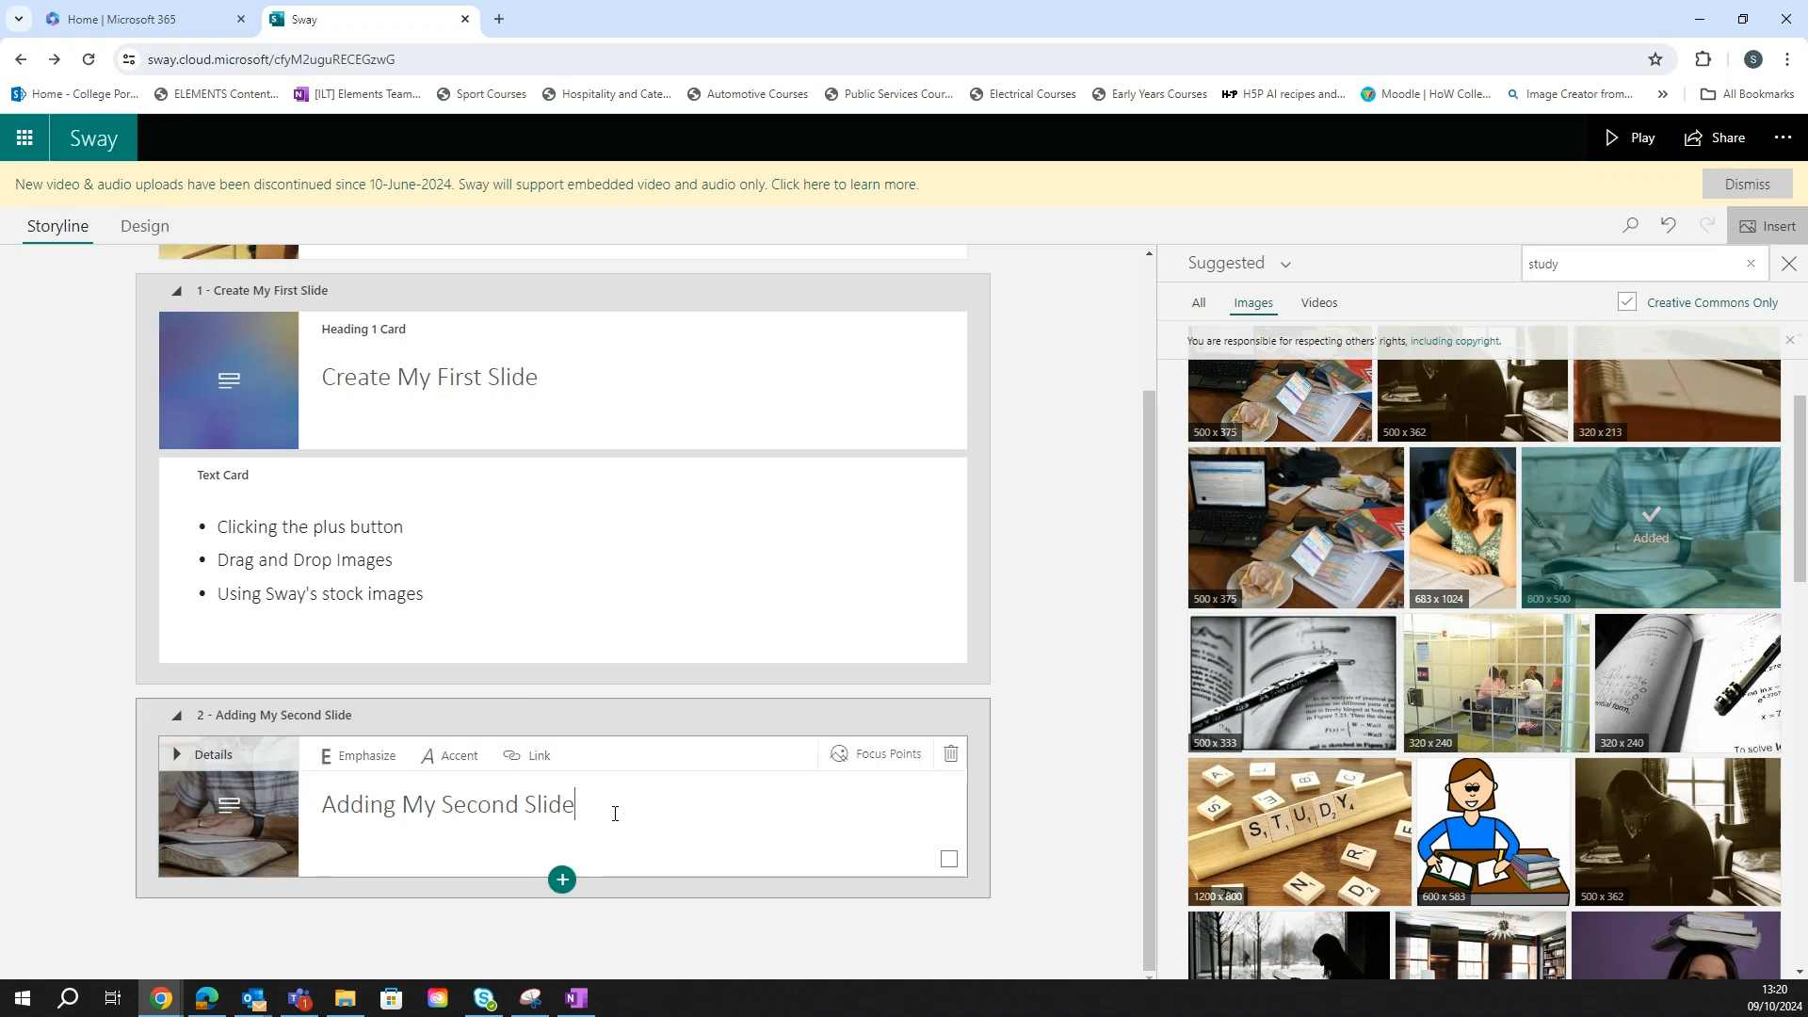
pyautogui.click(864, 760)
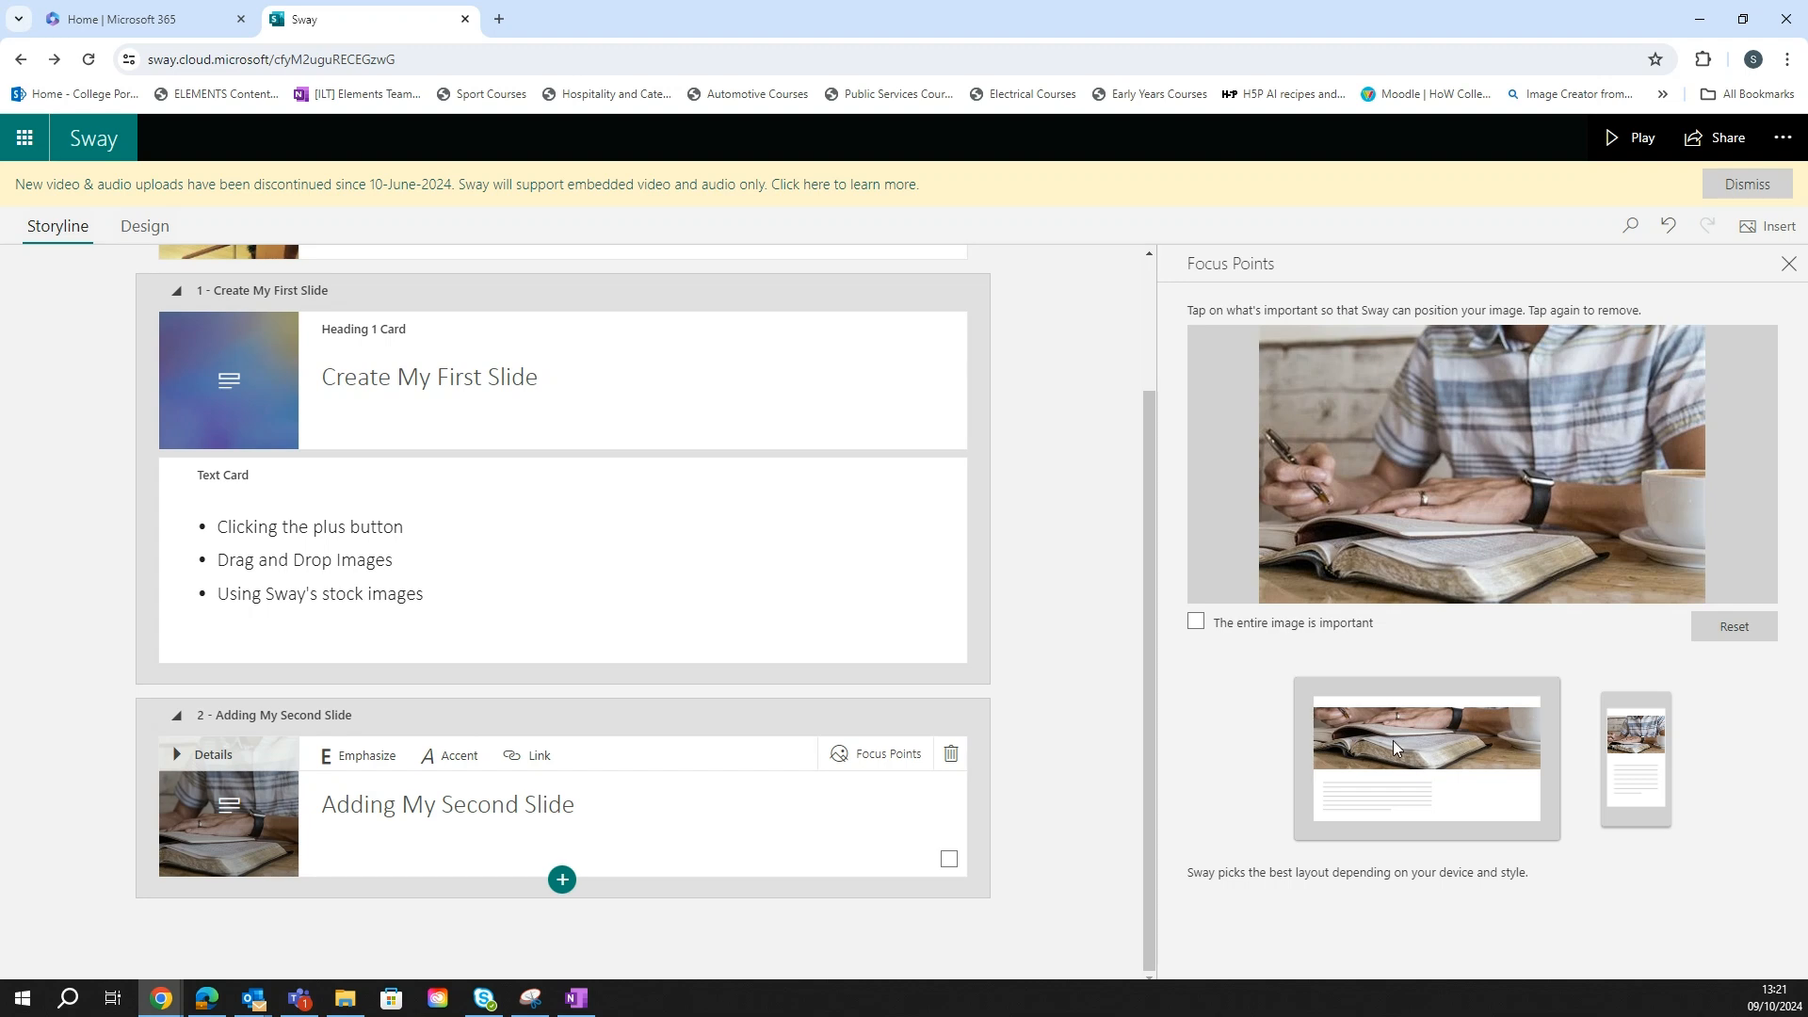
# Step: Try out focus points on the photo's shirt and wristwatch, and reset them all
pyautogui.click(1479, 411)
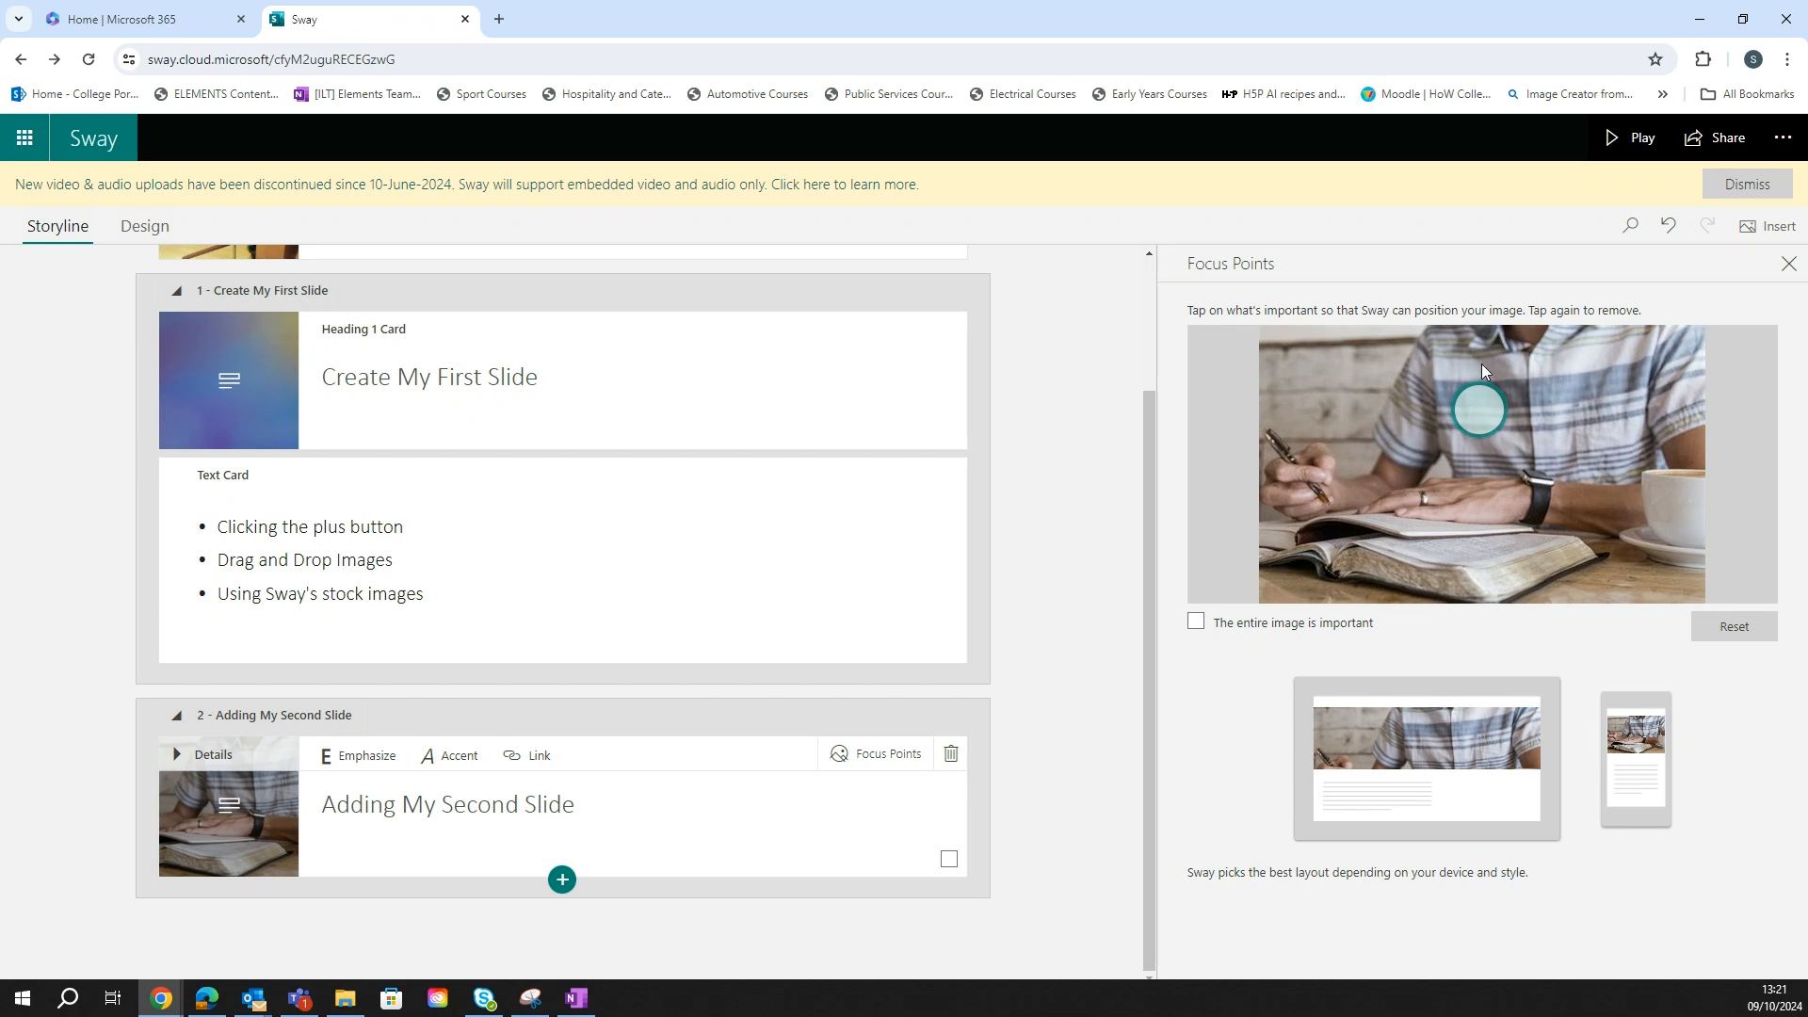
pyautogui.click(1480, 364)
pyautogui.click(1485, 465)
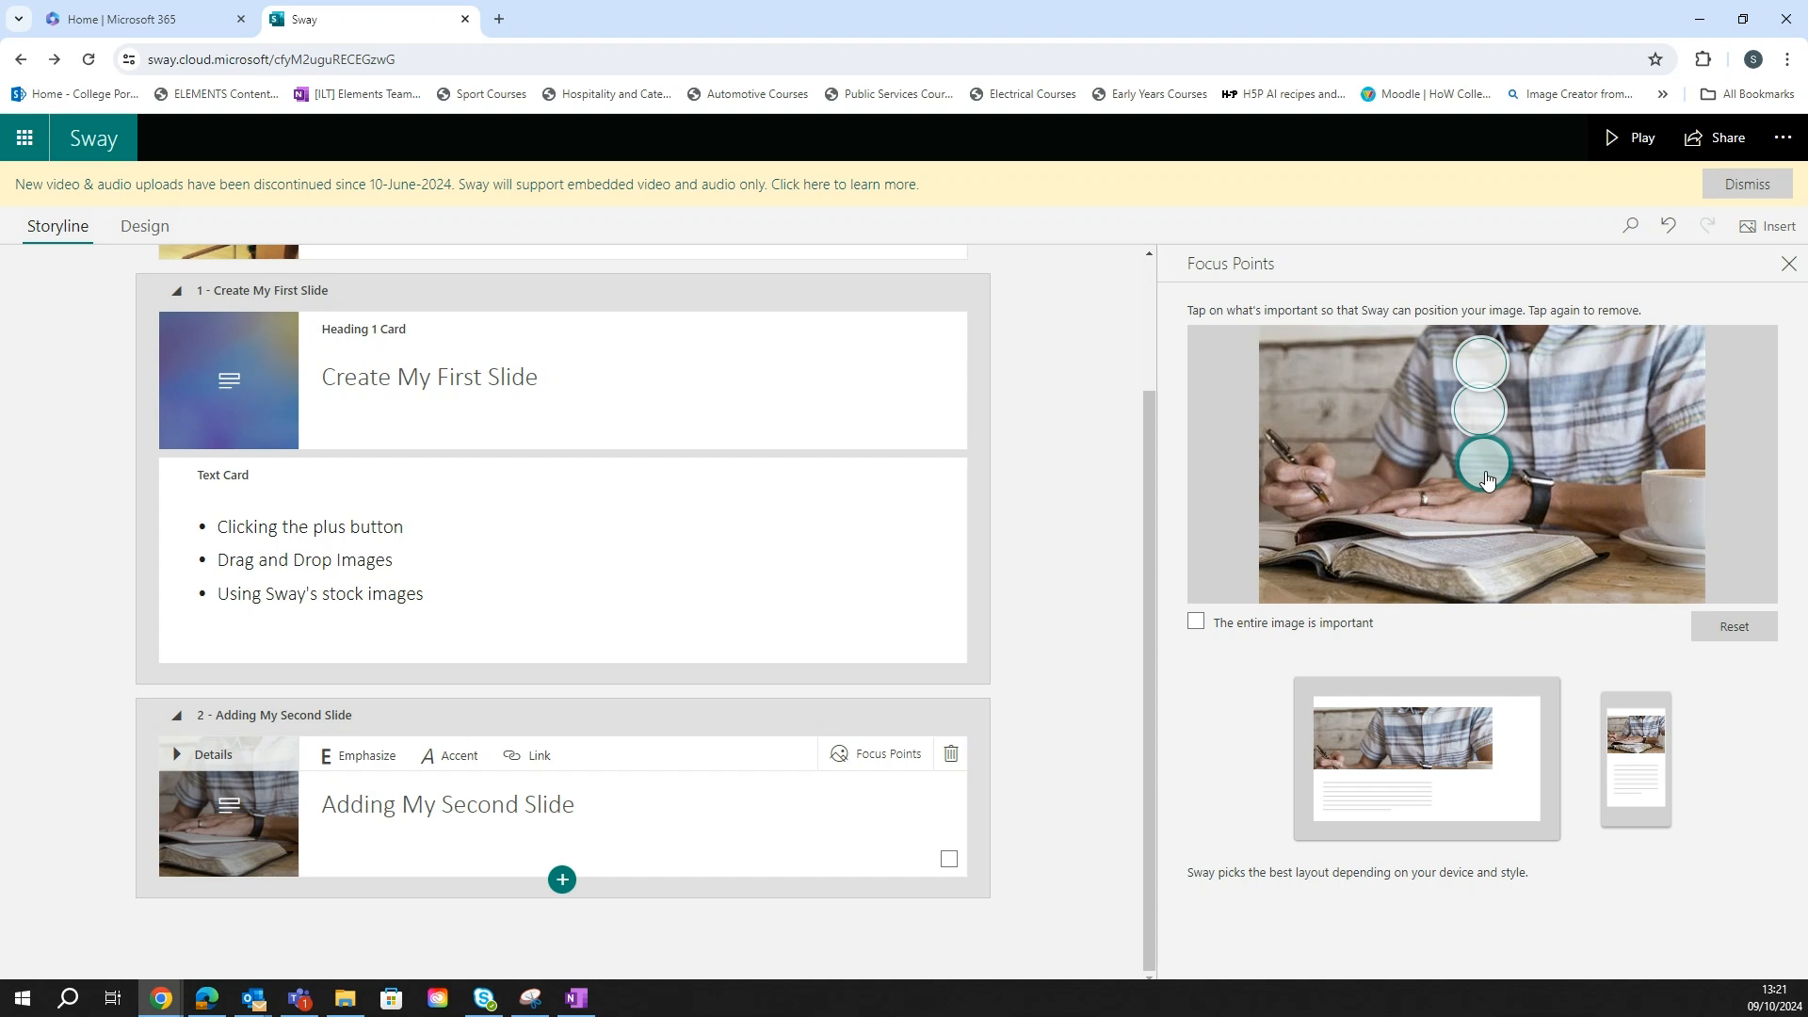
pyautogui.moveTo(1484, 465); pyautogui.dragTo(1554, 493)
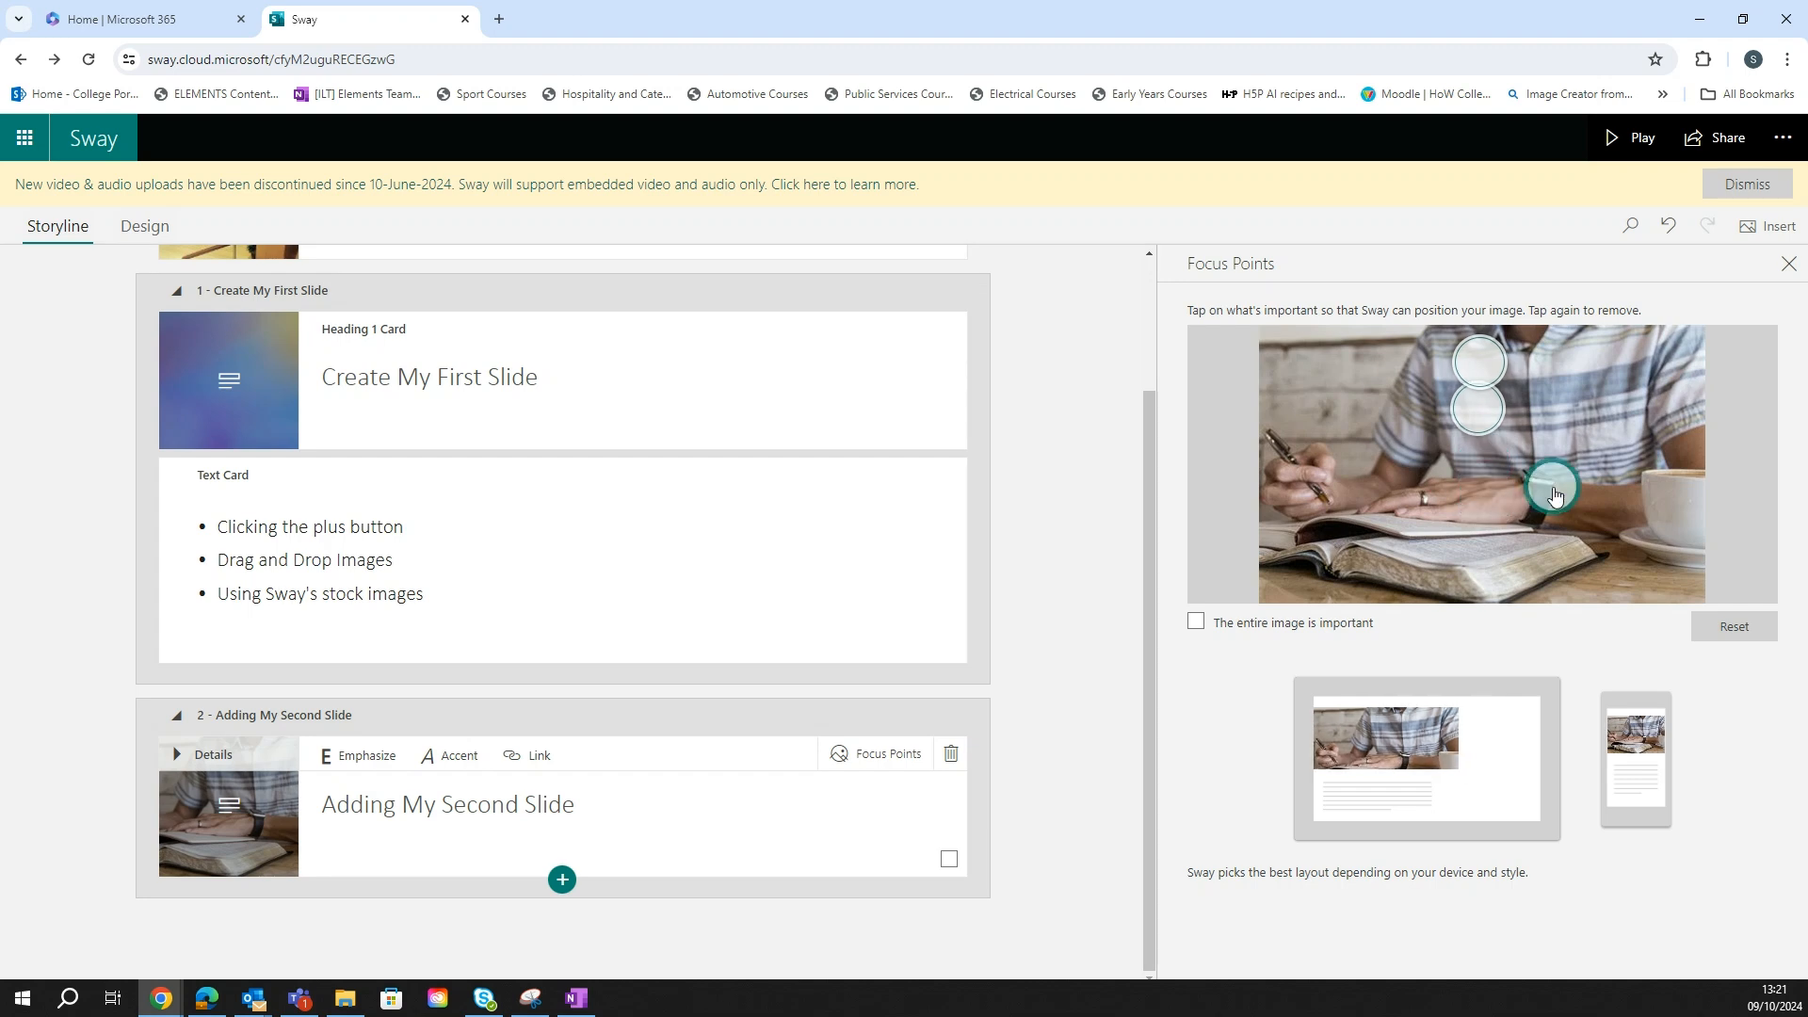
pyautogui.rightClick(1552, 492)
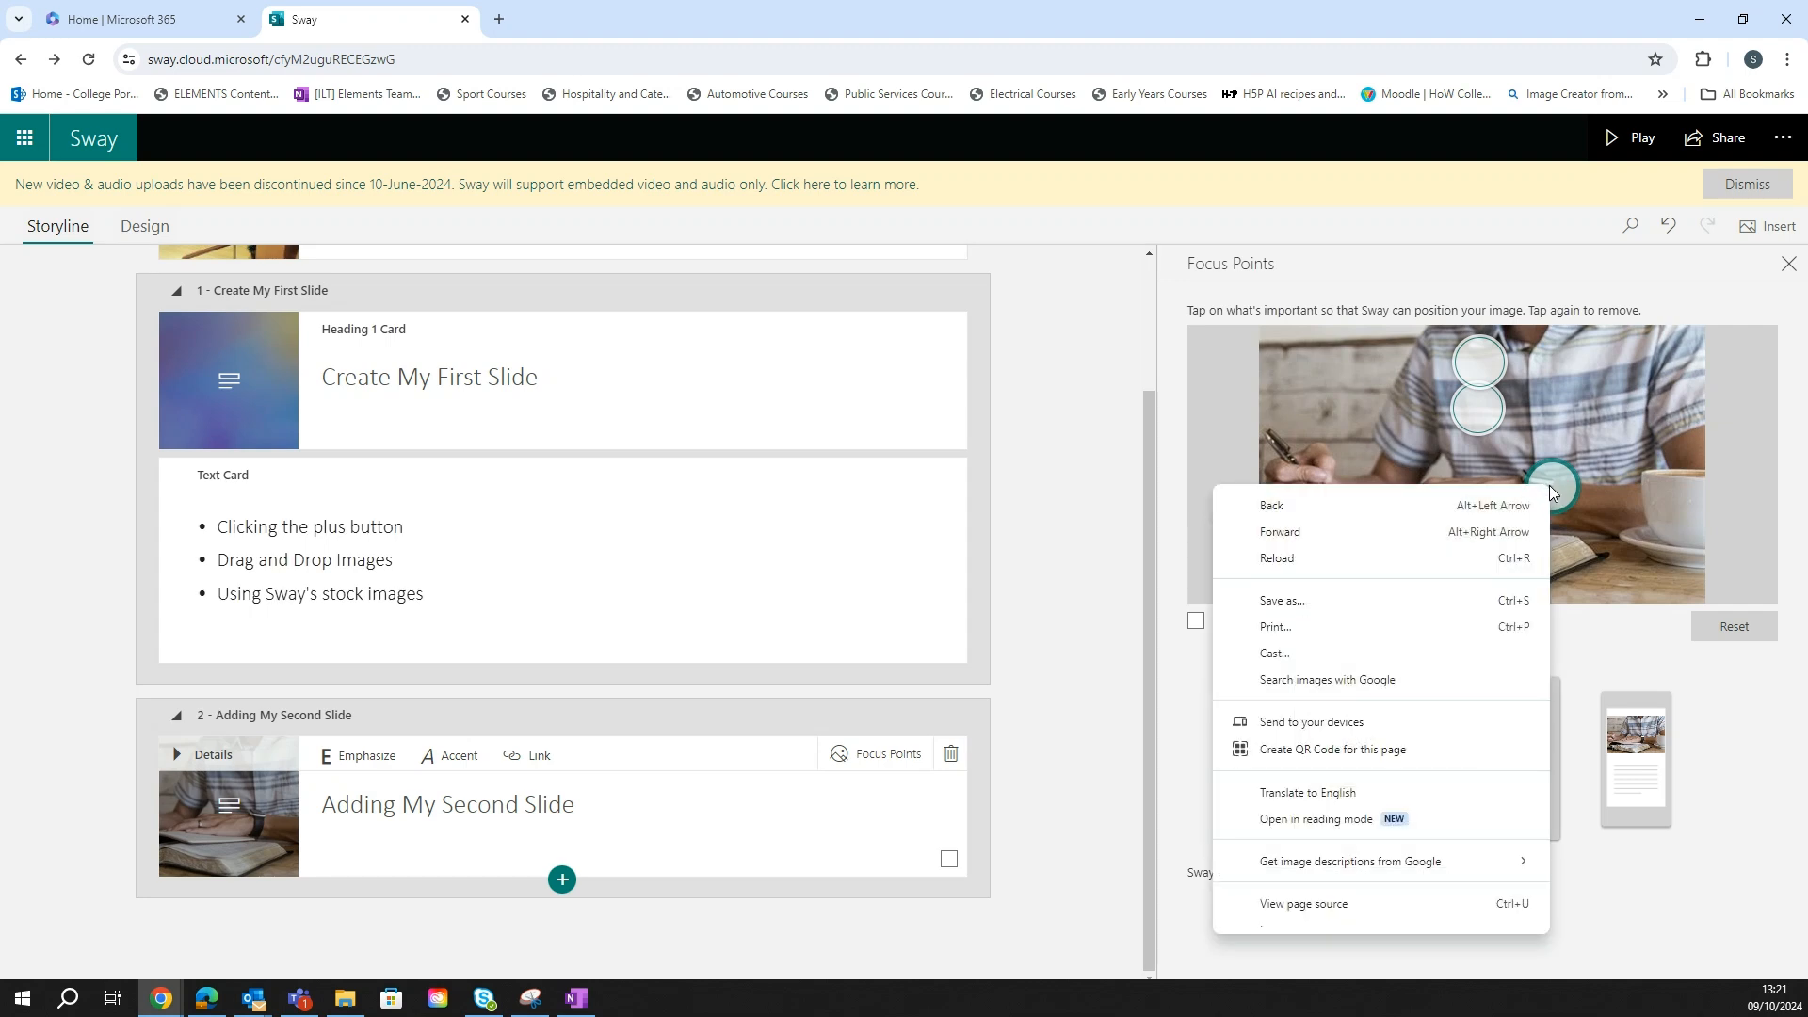
pyautogui.click(1551, 487)
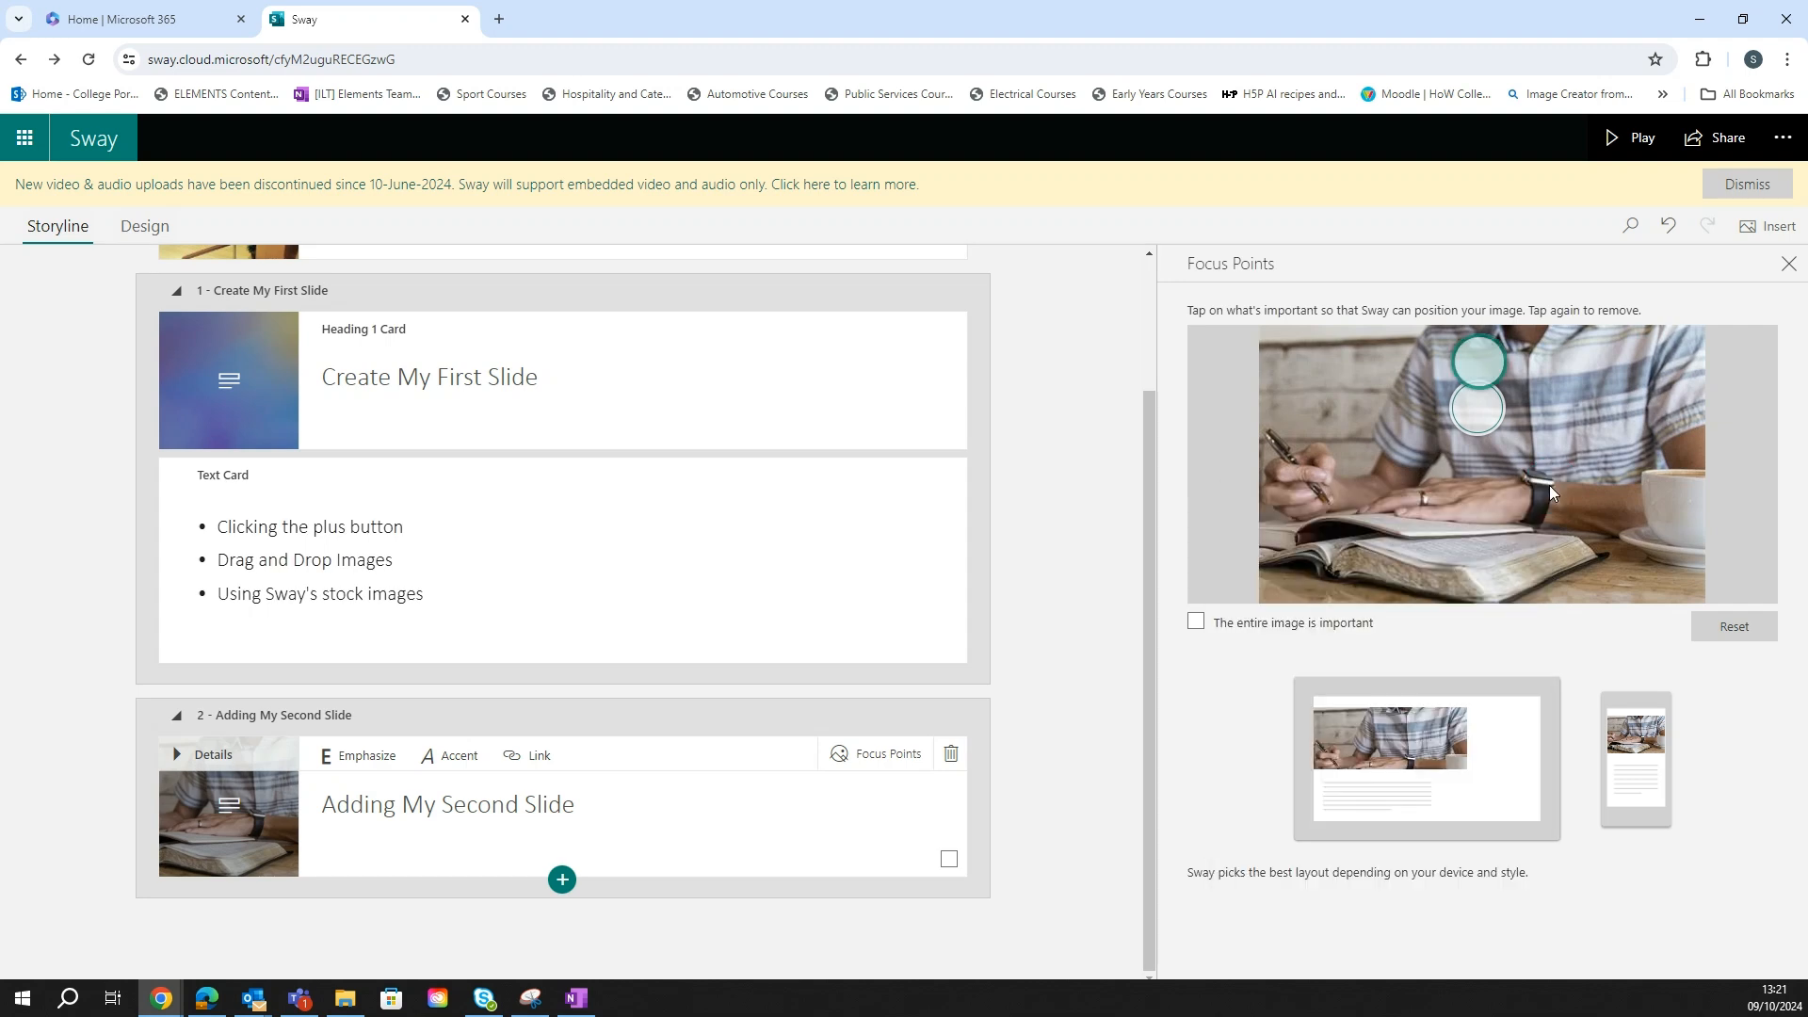
pyautogui.click(1730, 631)
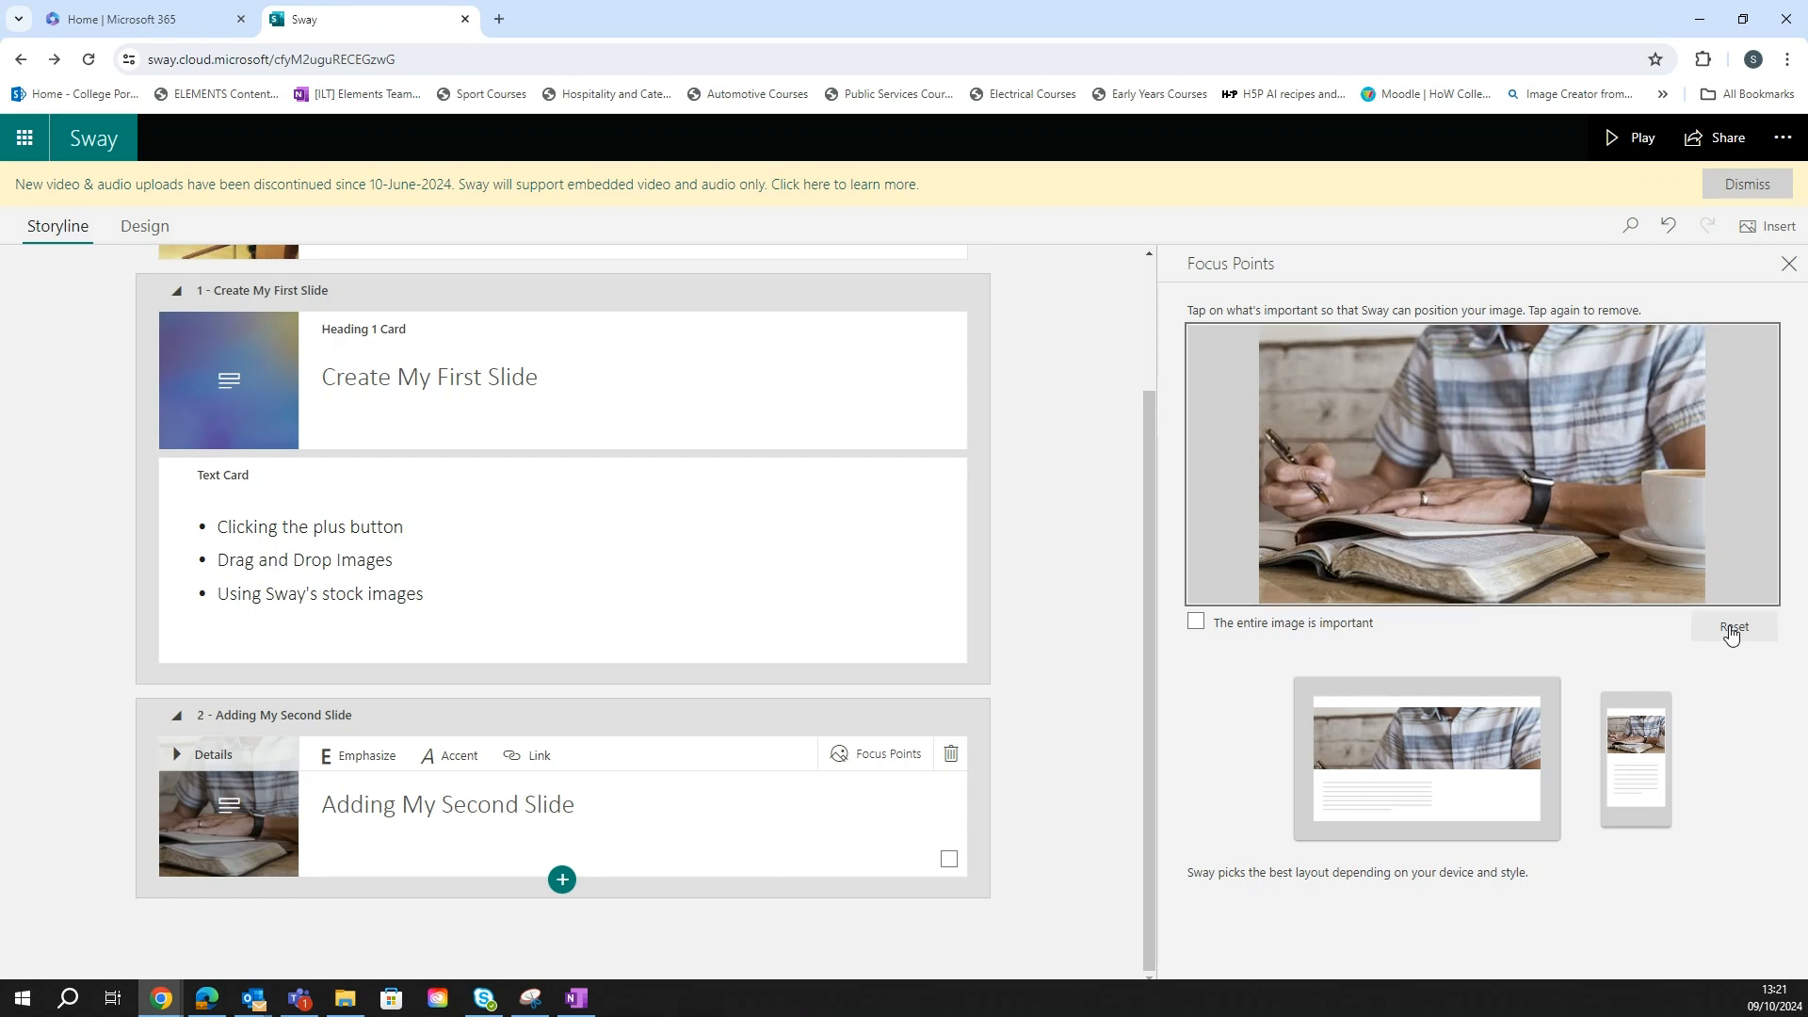
# Step: Place a single focus point on the photo near the forearm above the open book and close the focus point settings
pyautogui.click(1433, 476)
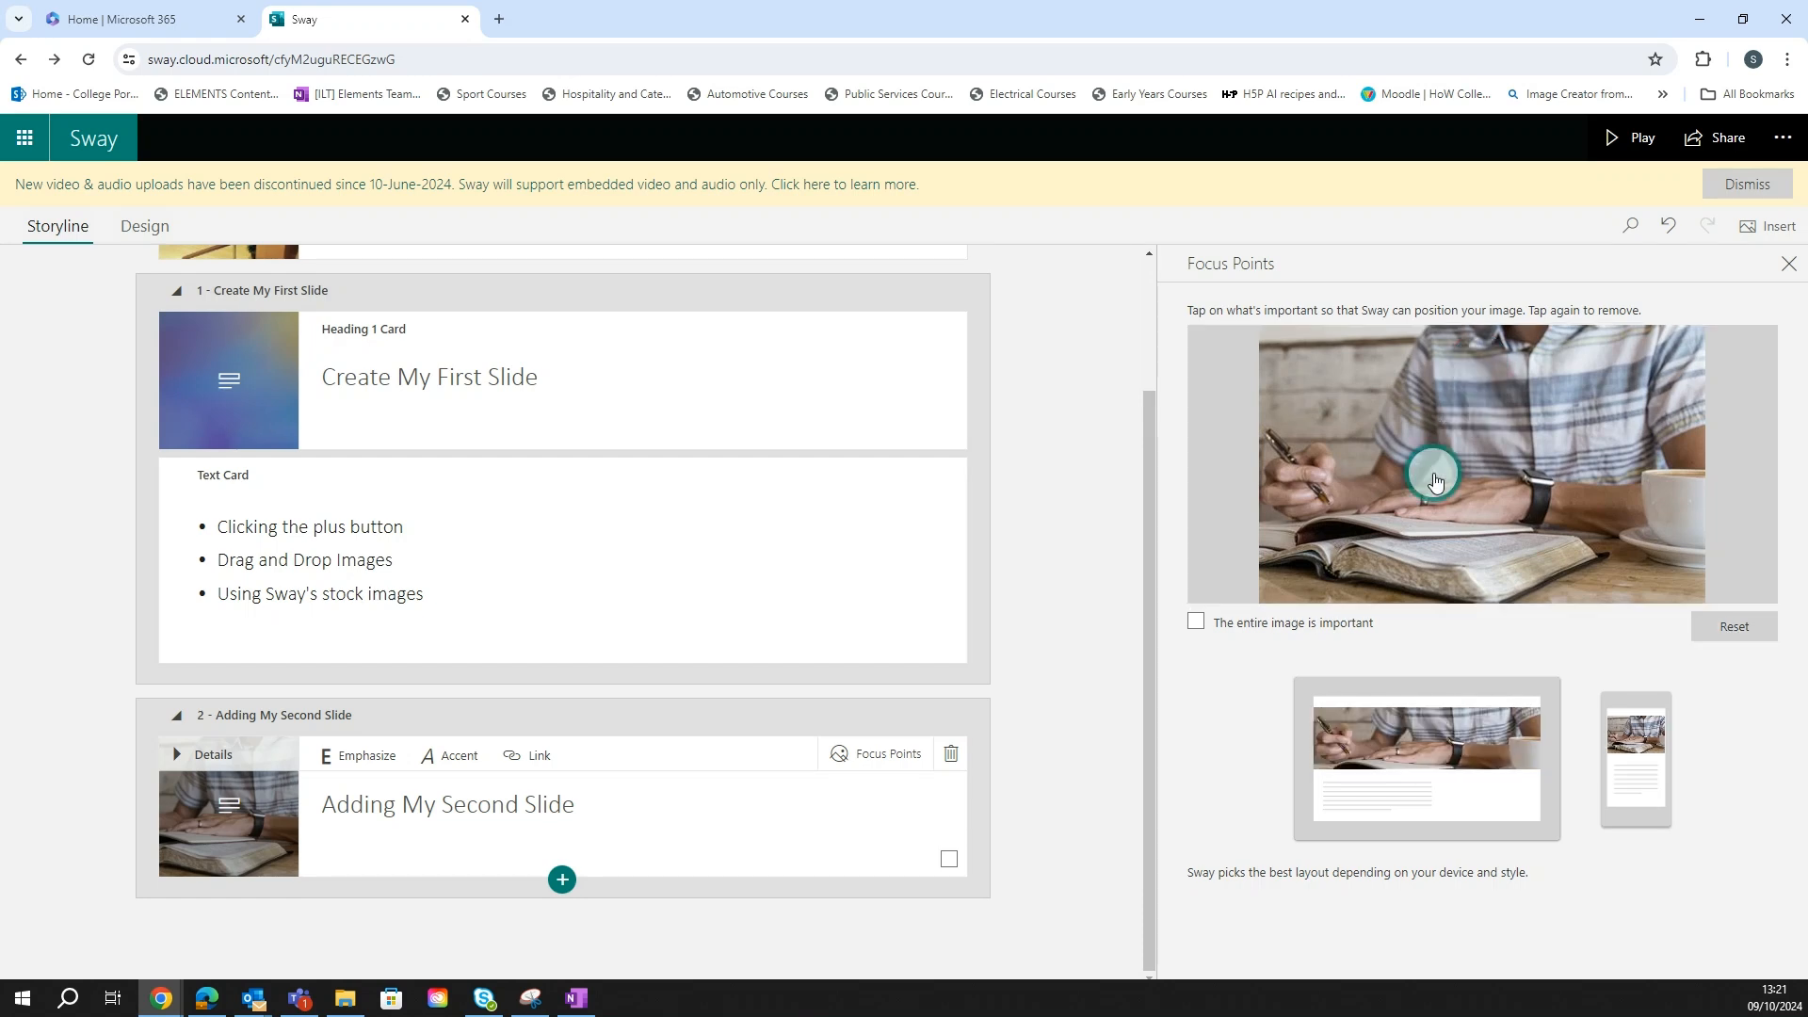
pyautogui.moveTo(1433, 478); pyautogui.dragTo(1413, 476)
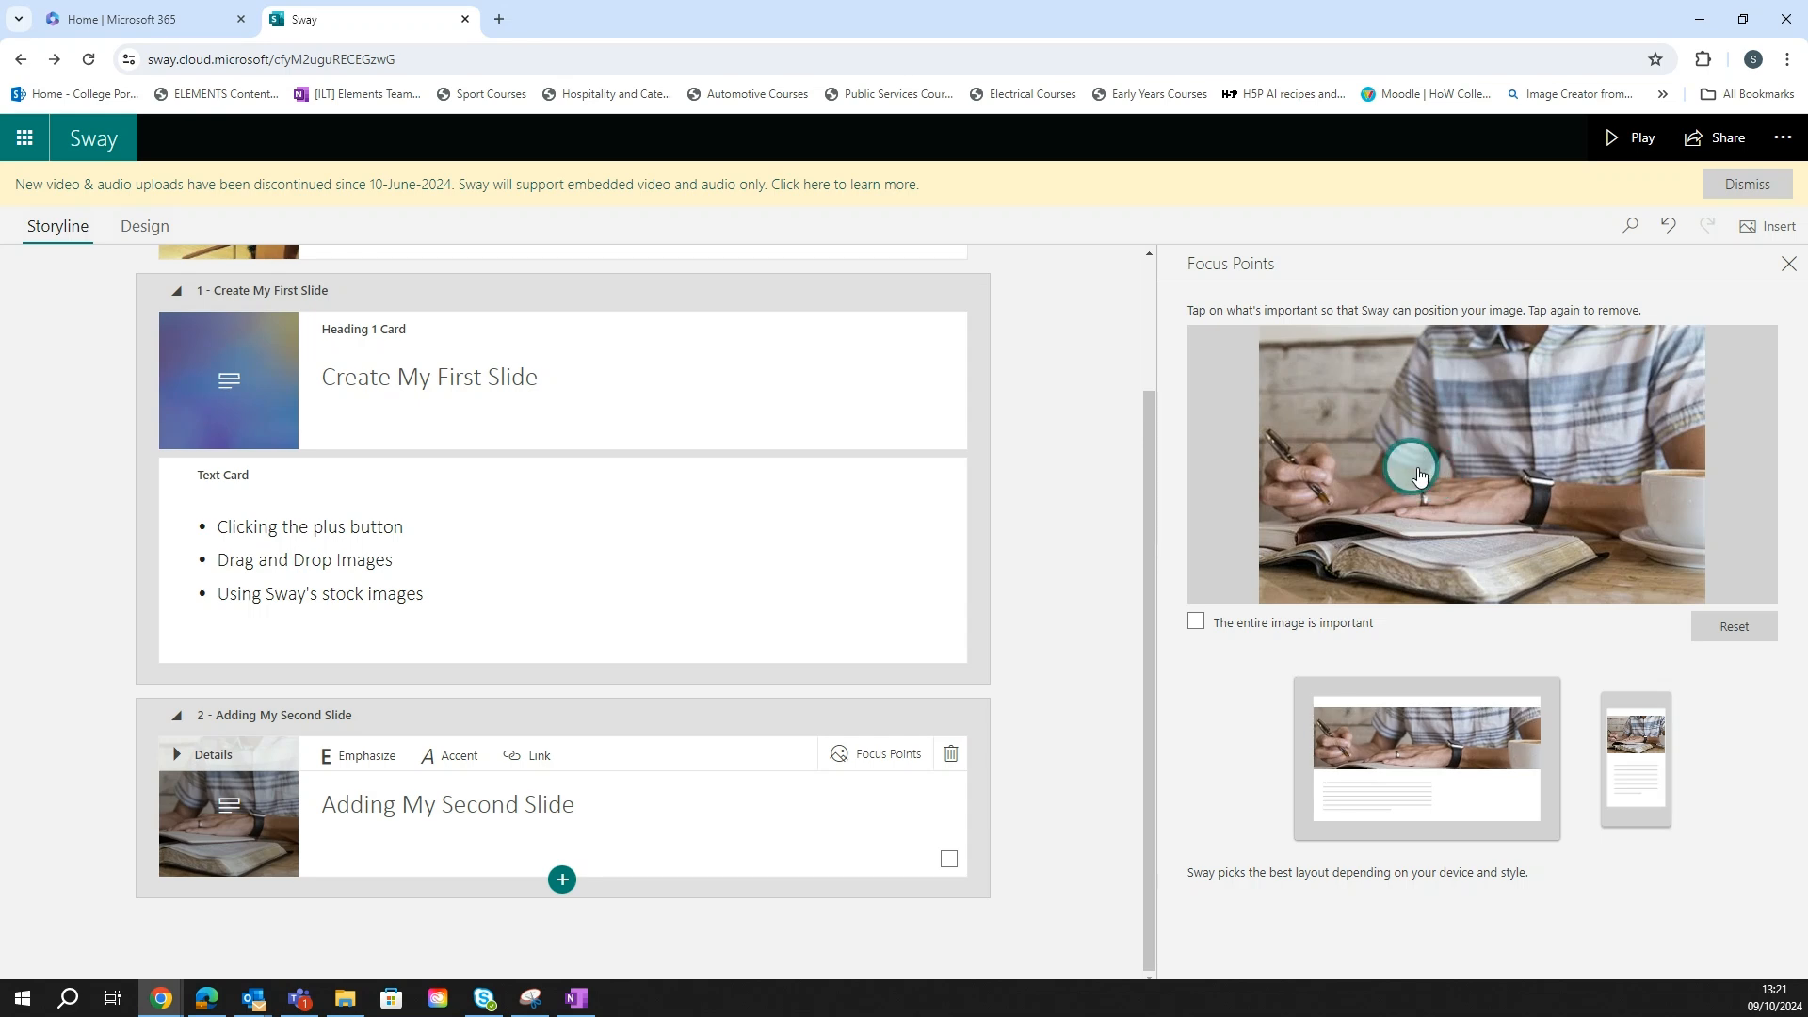
pyautogui.click(1789, 264)
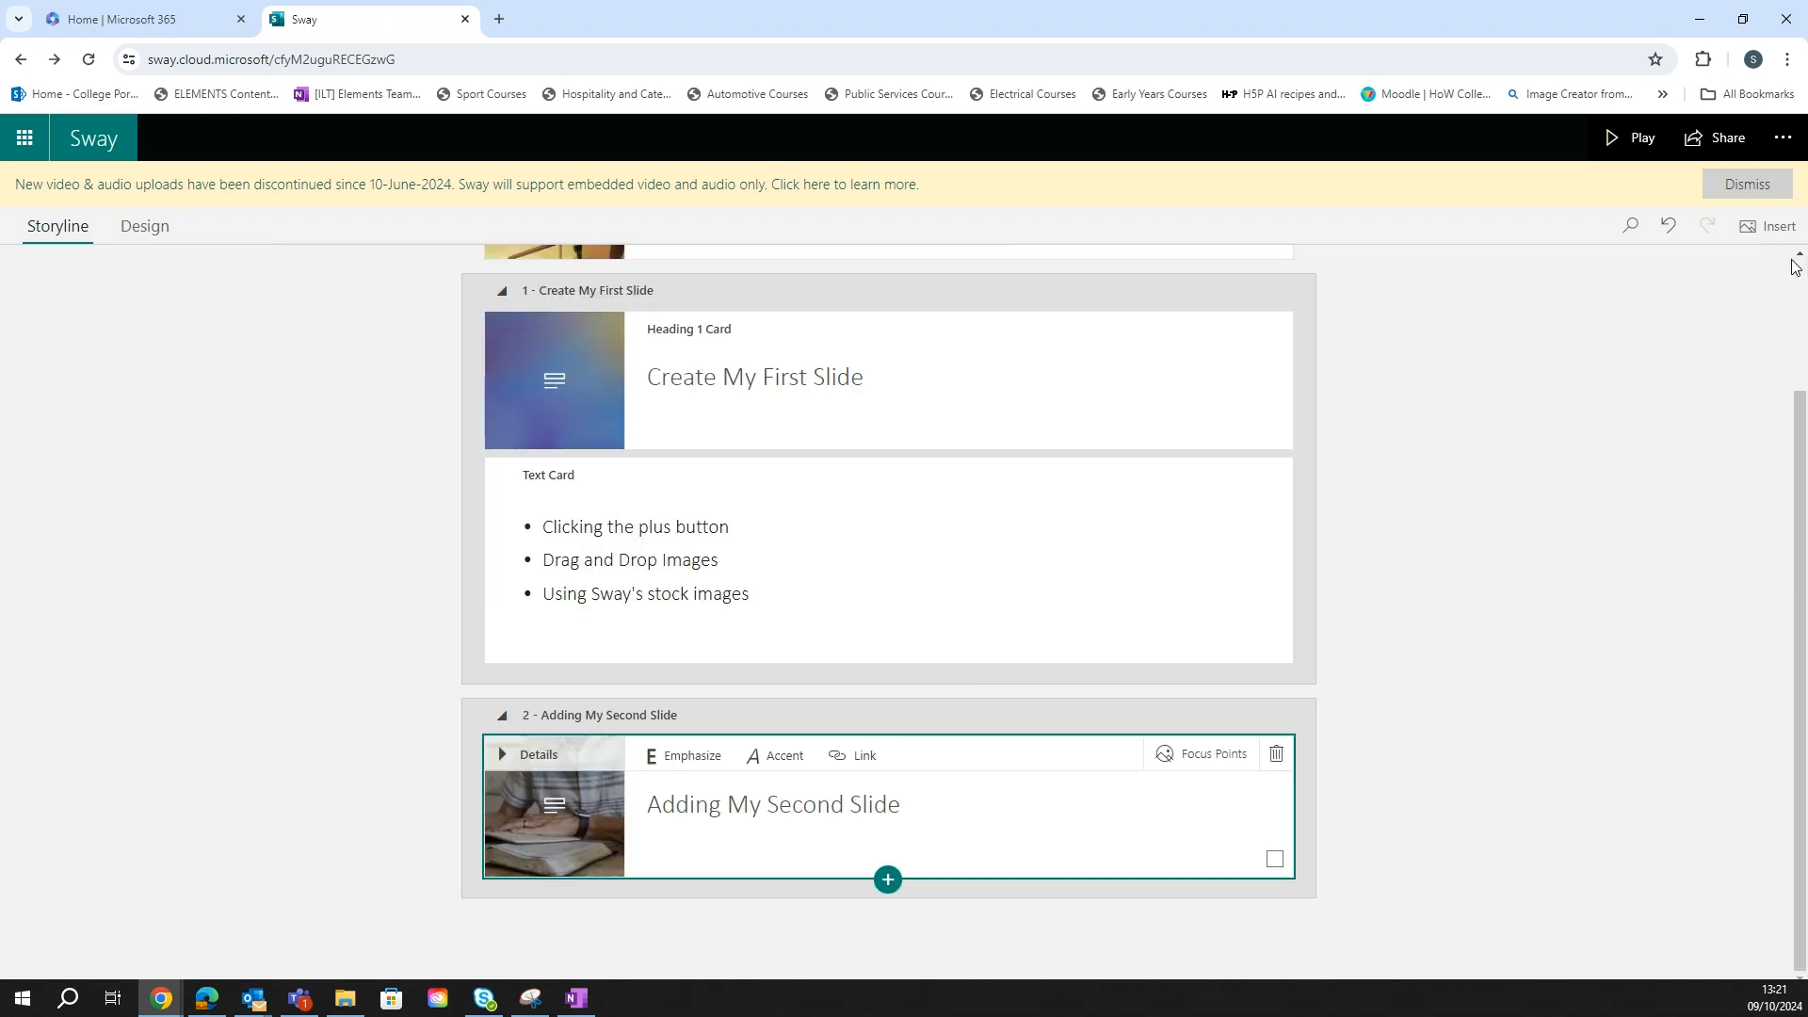
# Step: Add a text card below "Adding My Second Slide" with the bullet "Using the focus points"
pyautogui.click(888, 881)
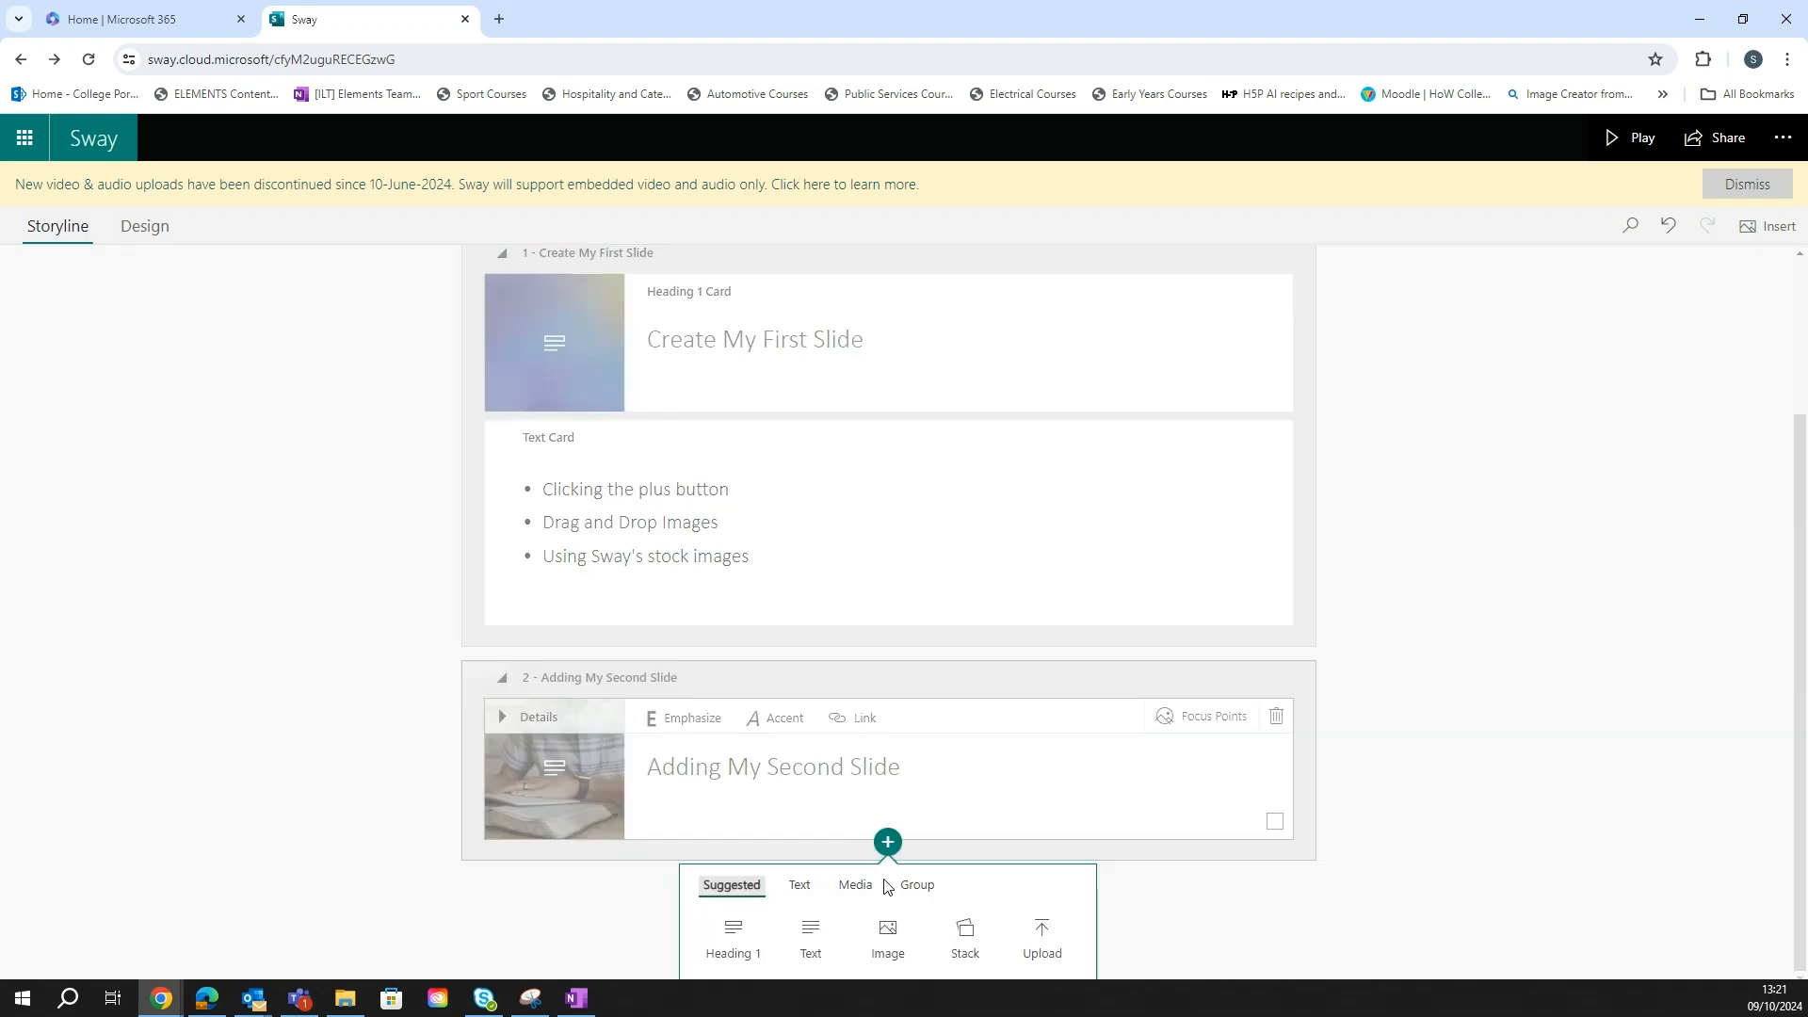
pyautogui.click(810, 946)
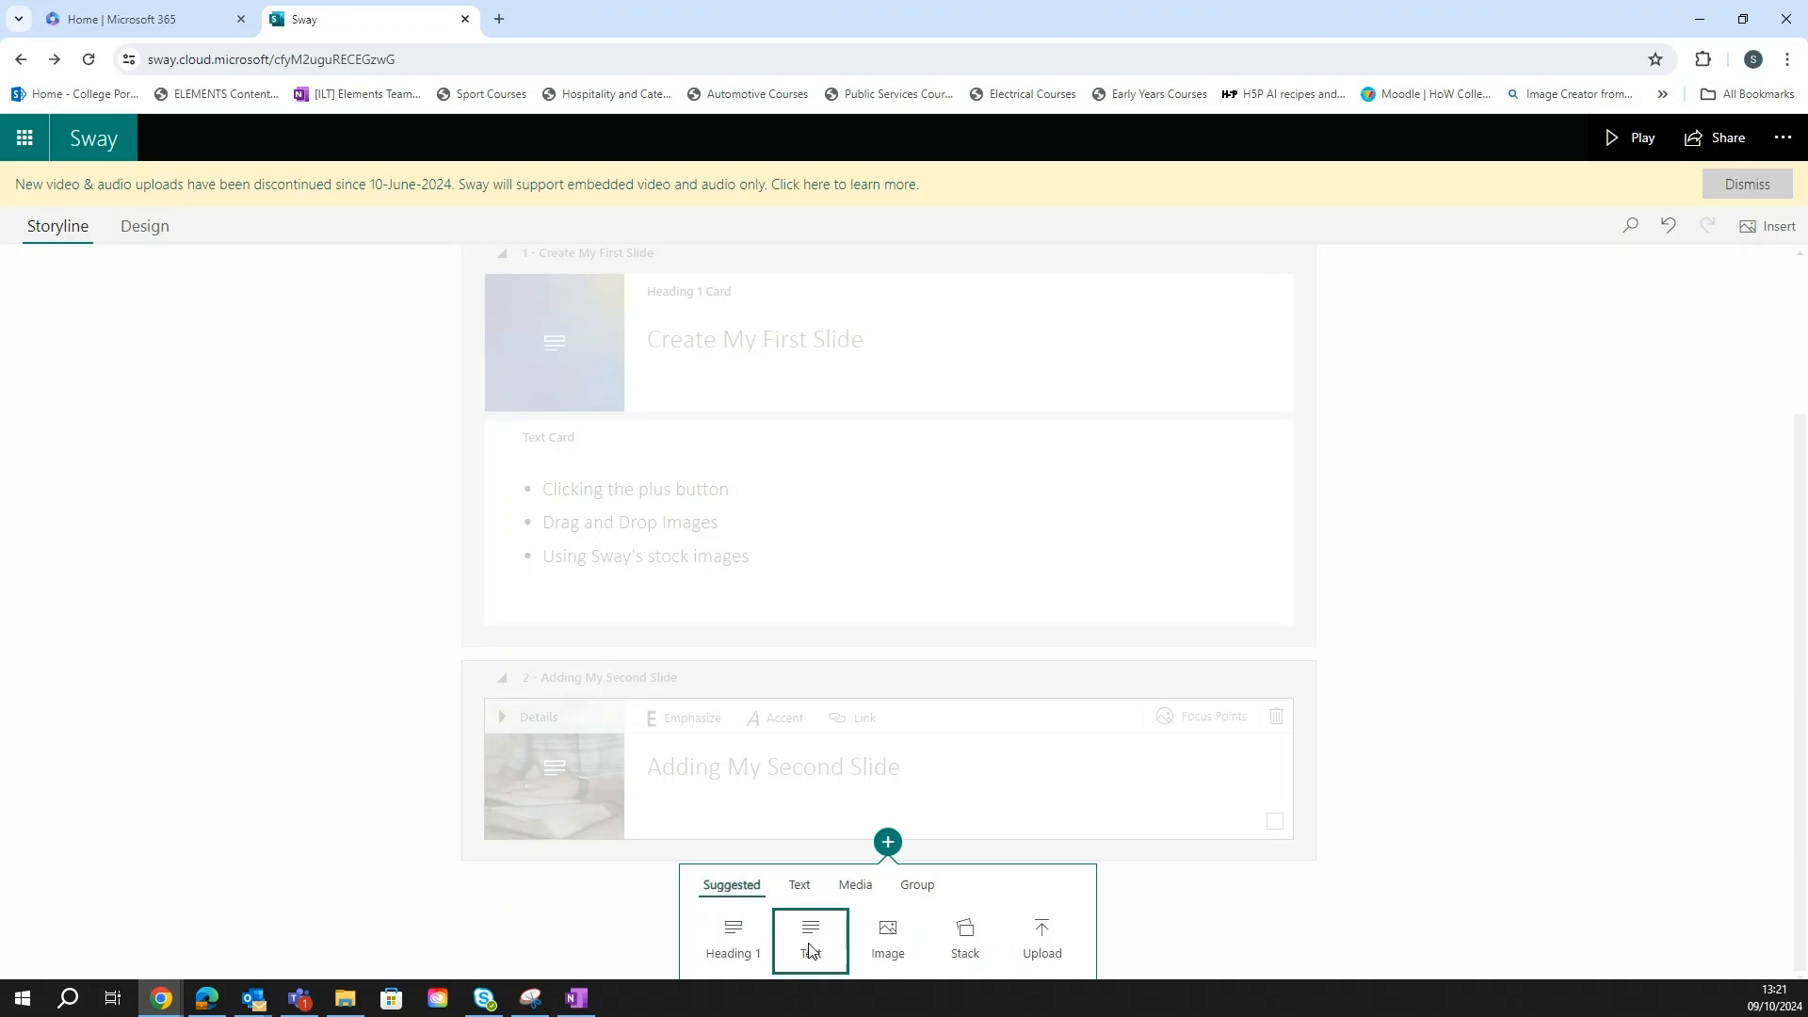
pyautogui.click(815, 759)
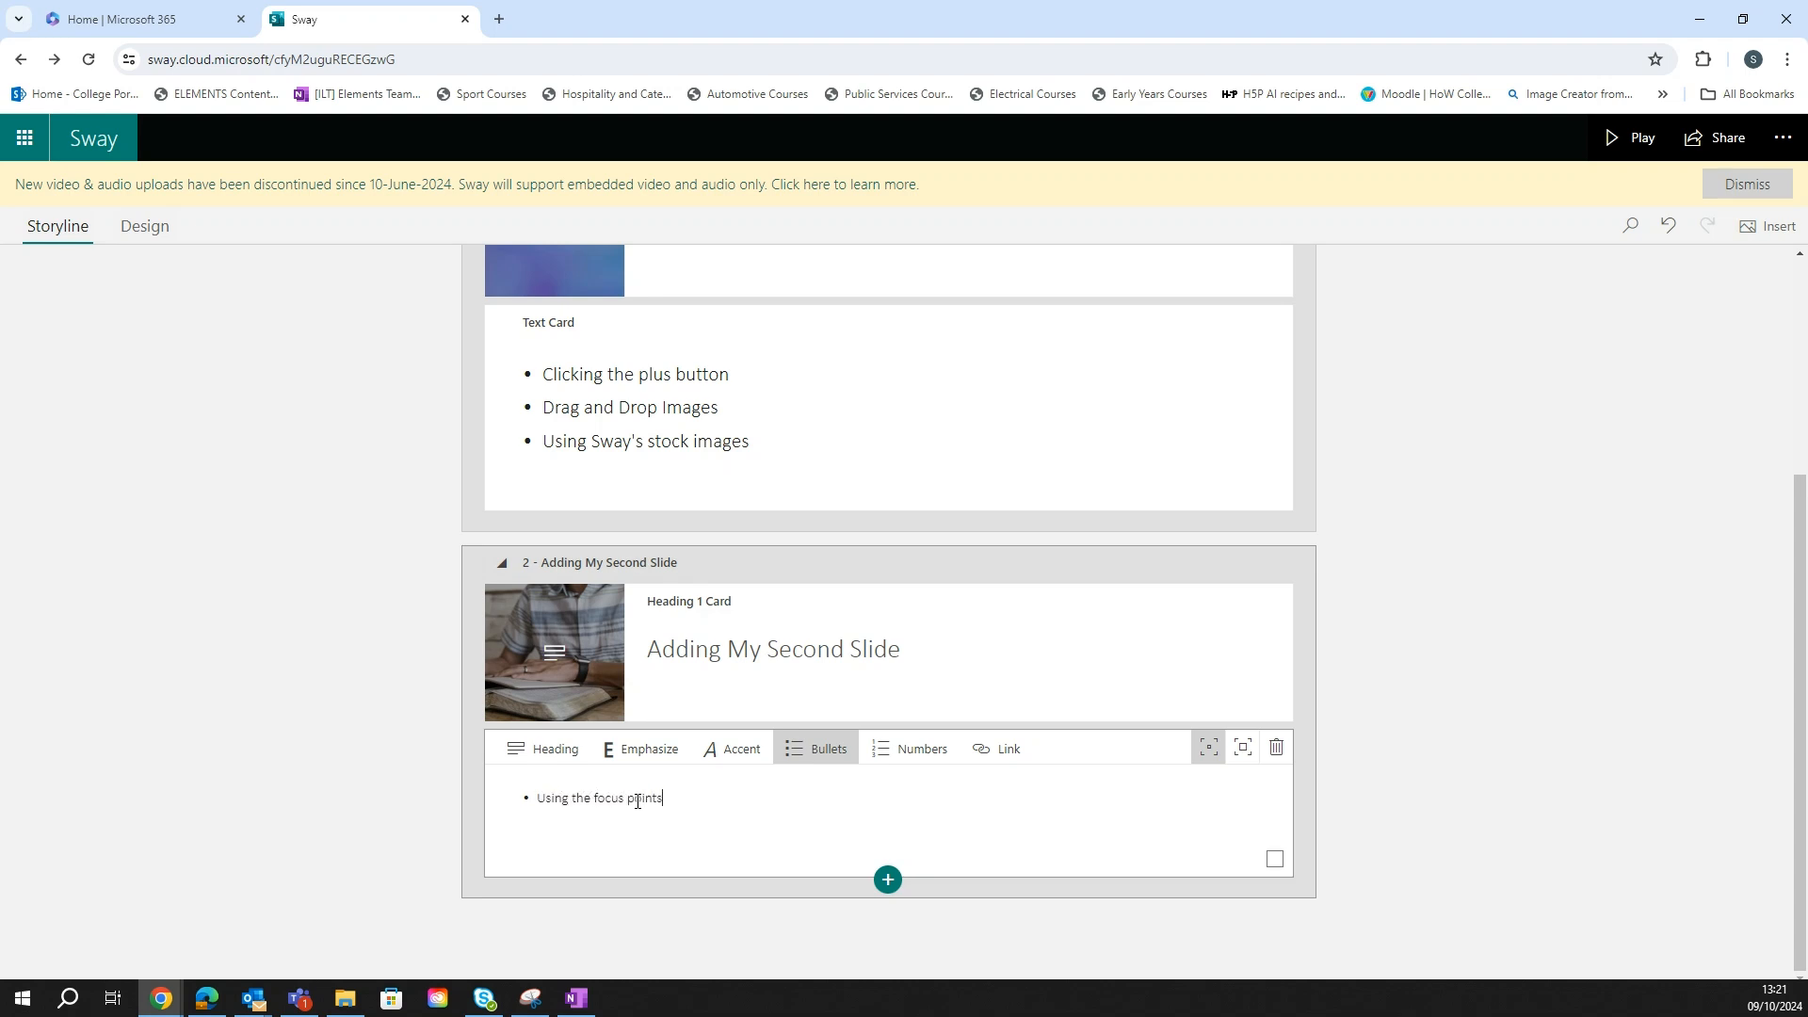
# Step: Play the Sway and advance from the title slide through "Create My First Slide" to its bullets
pyautogui.scroll(3, 716, 698)
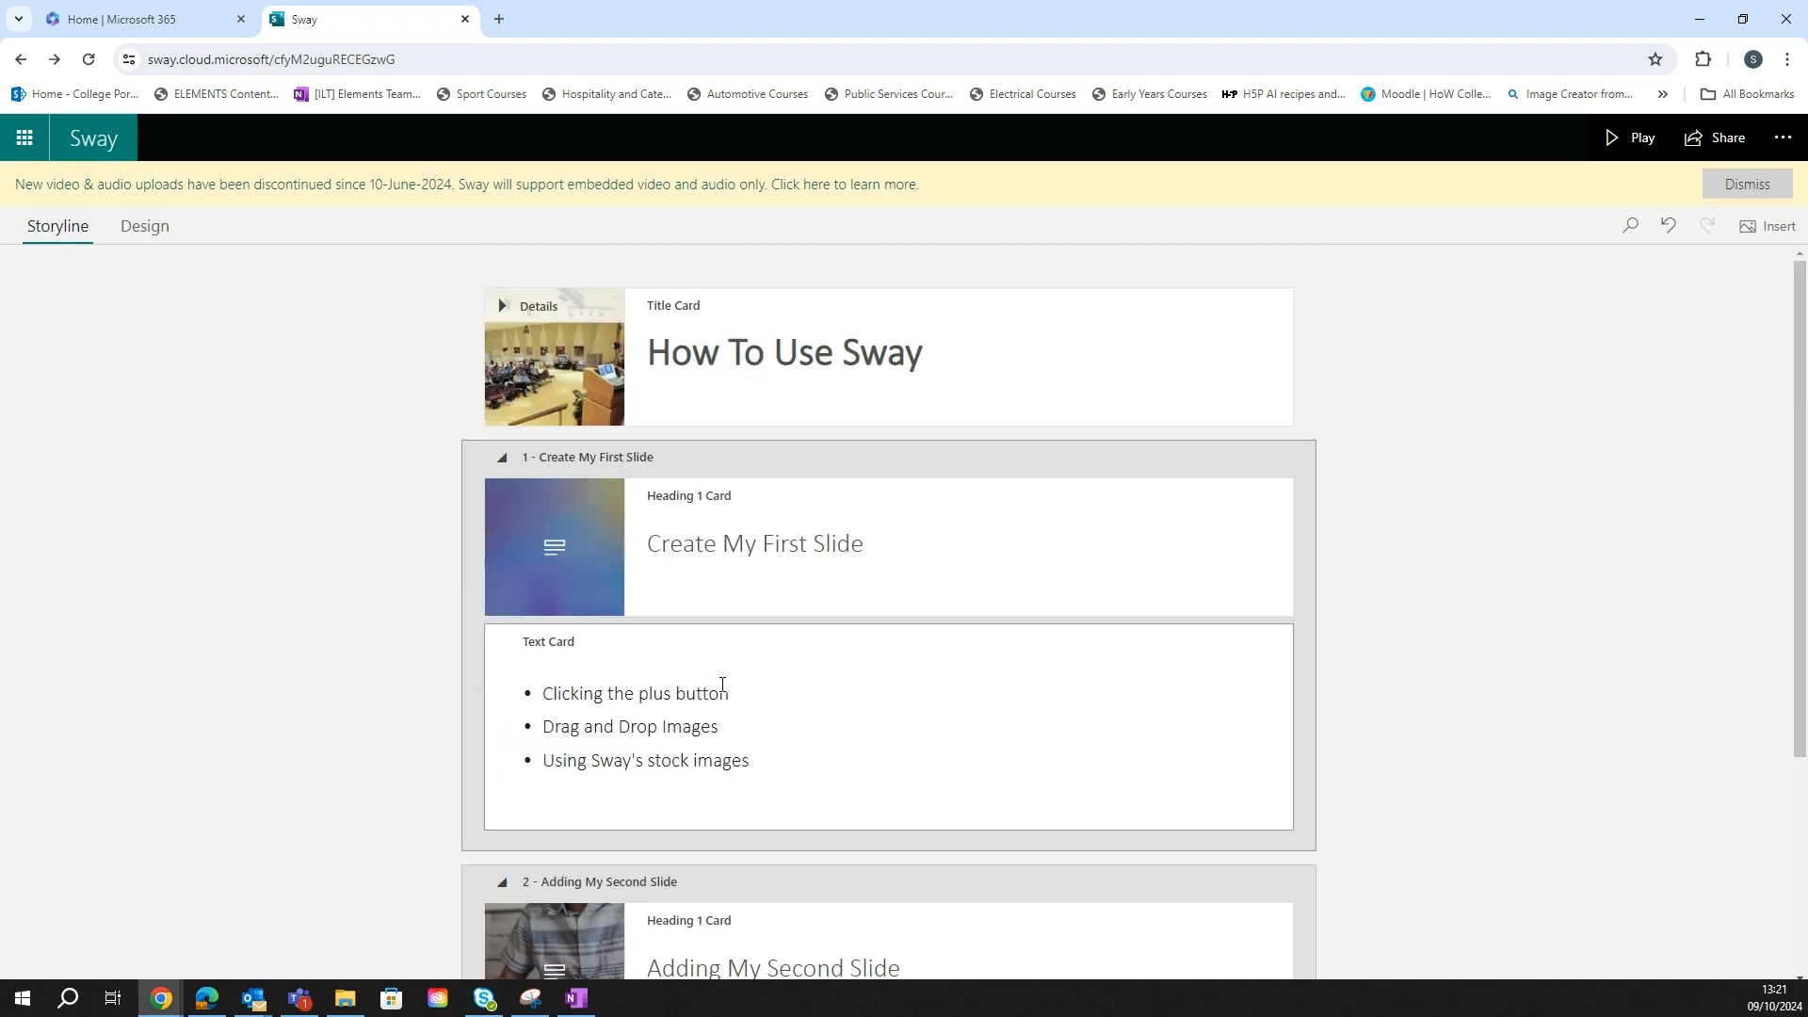
pyautogui.scroll(-3, 722, 685)
pyautogui.scroll(3, 712, 675)
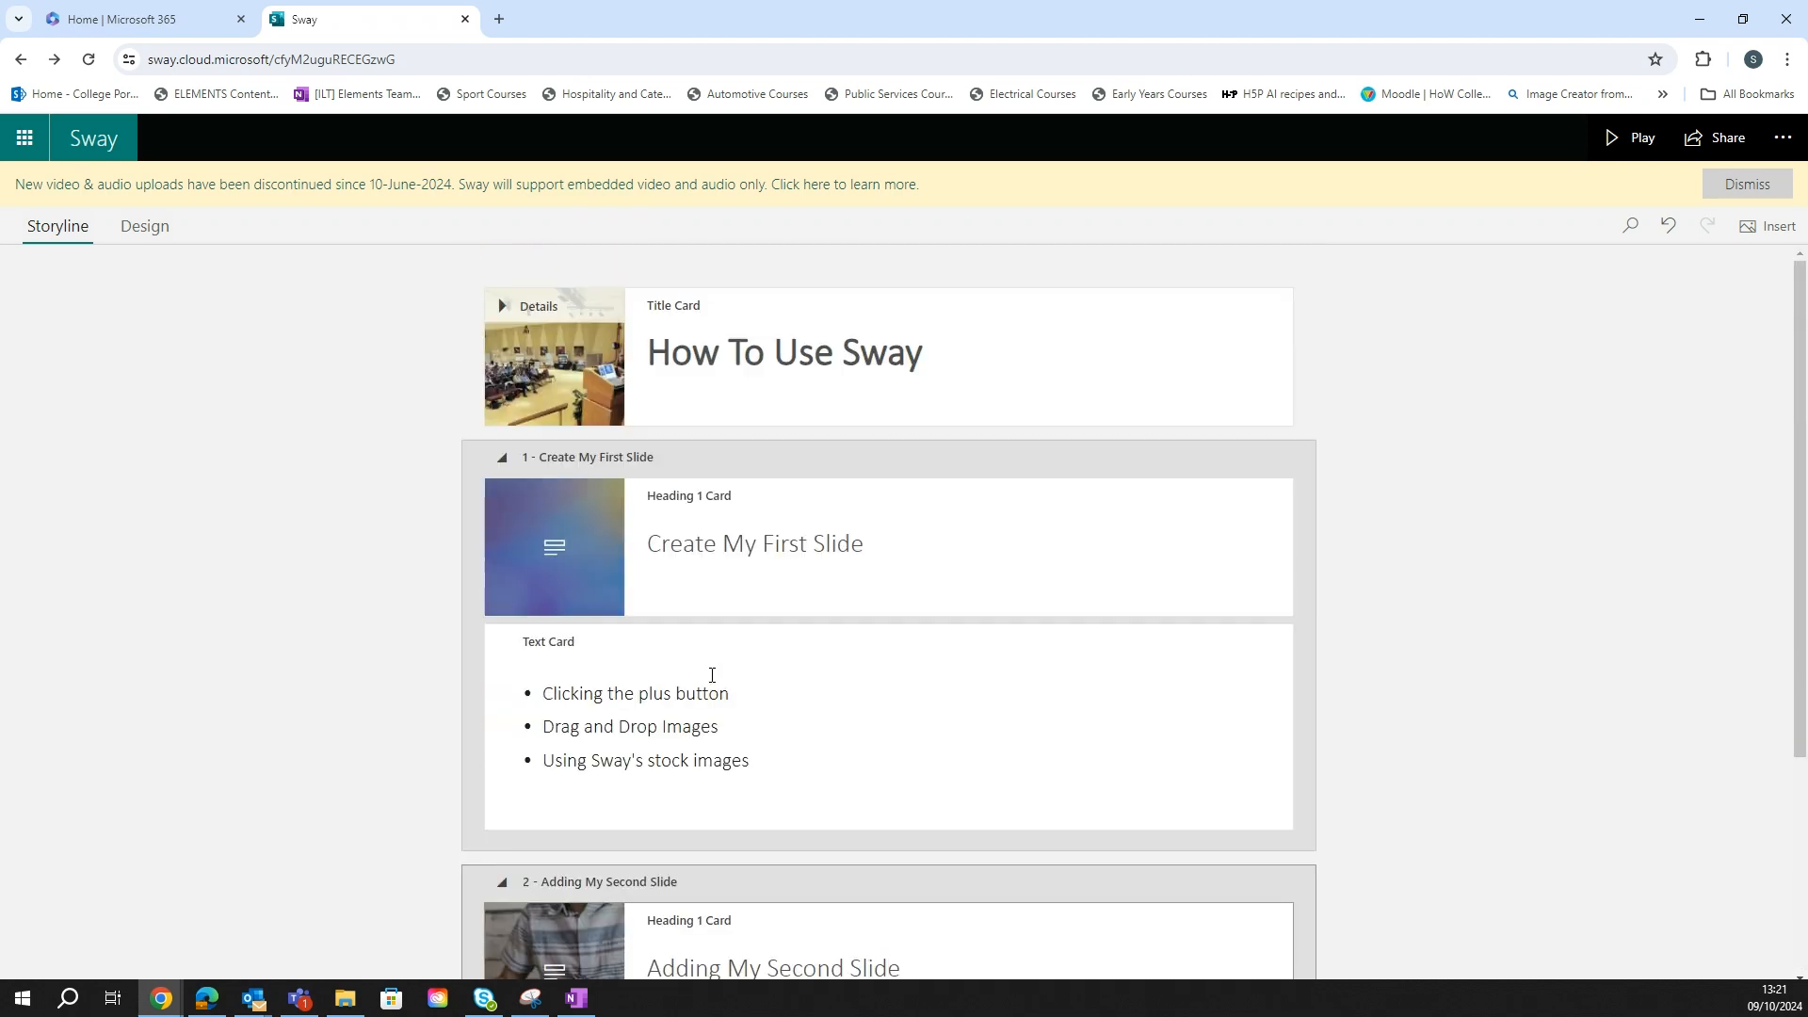
pyautogui.click(894, 366)
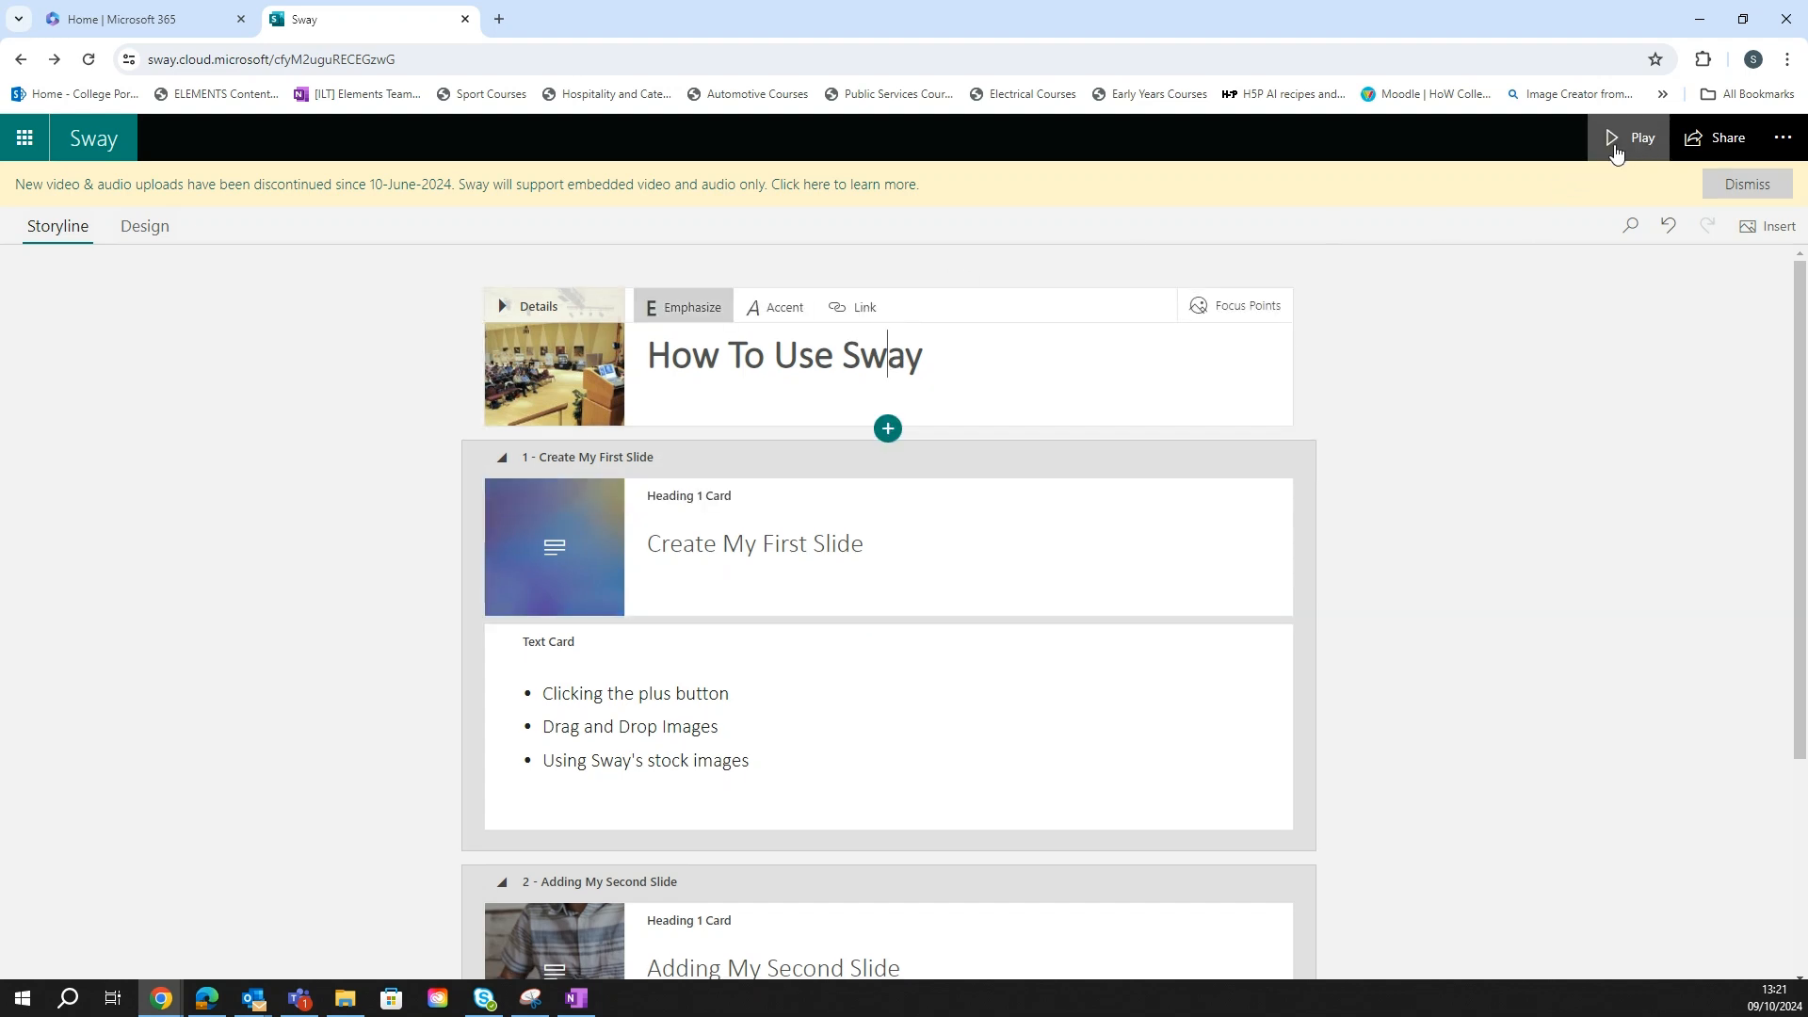
pyautogui.click(1613, 148)
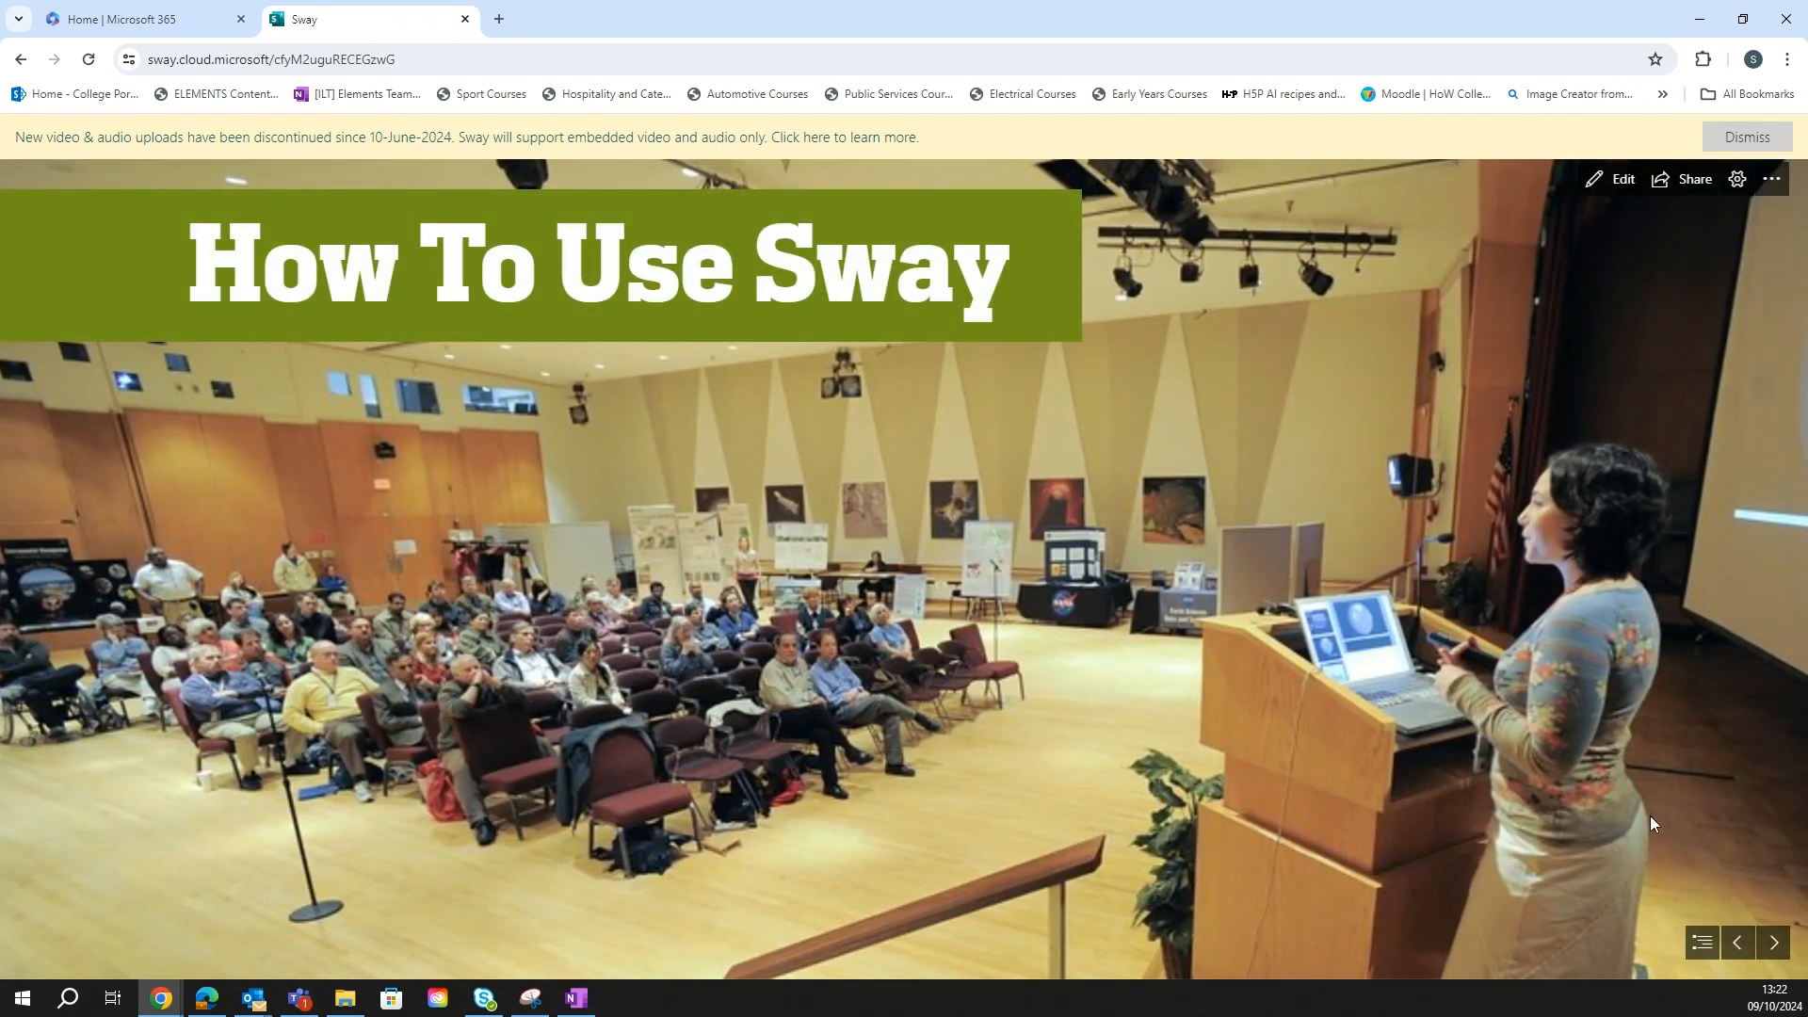
pyautogui.click(1775, 942)
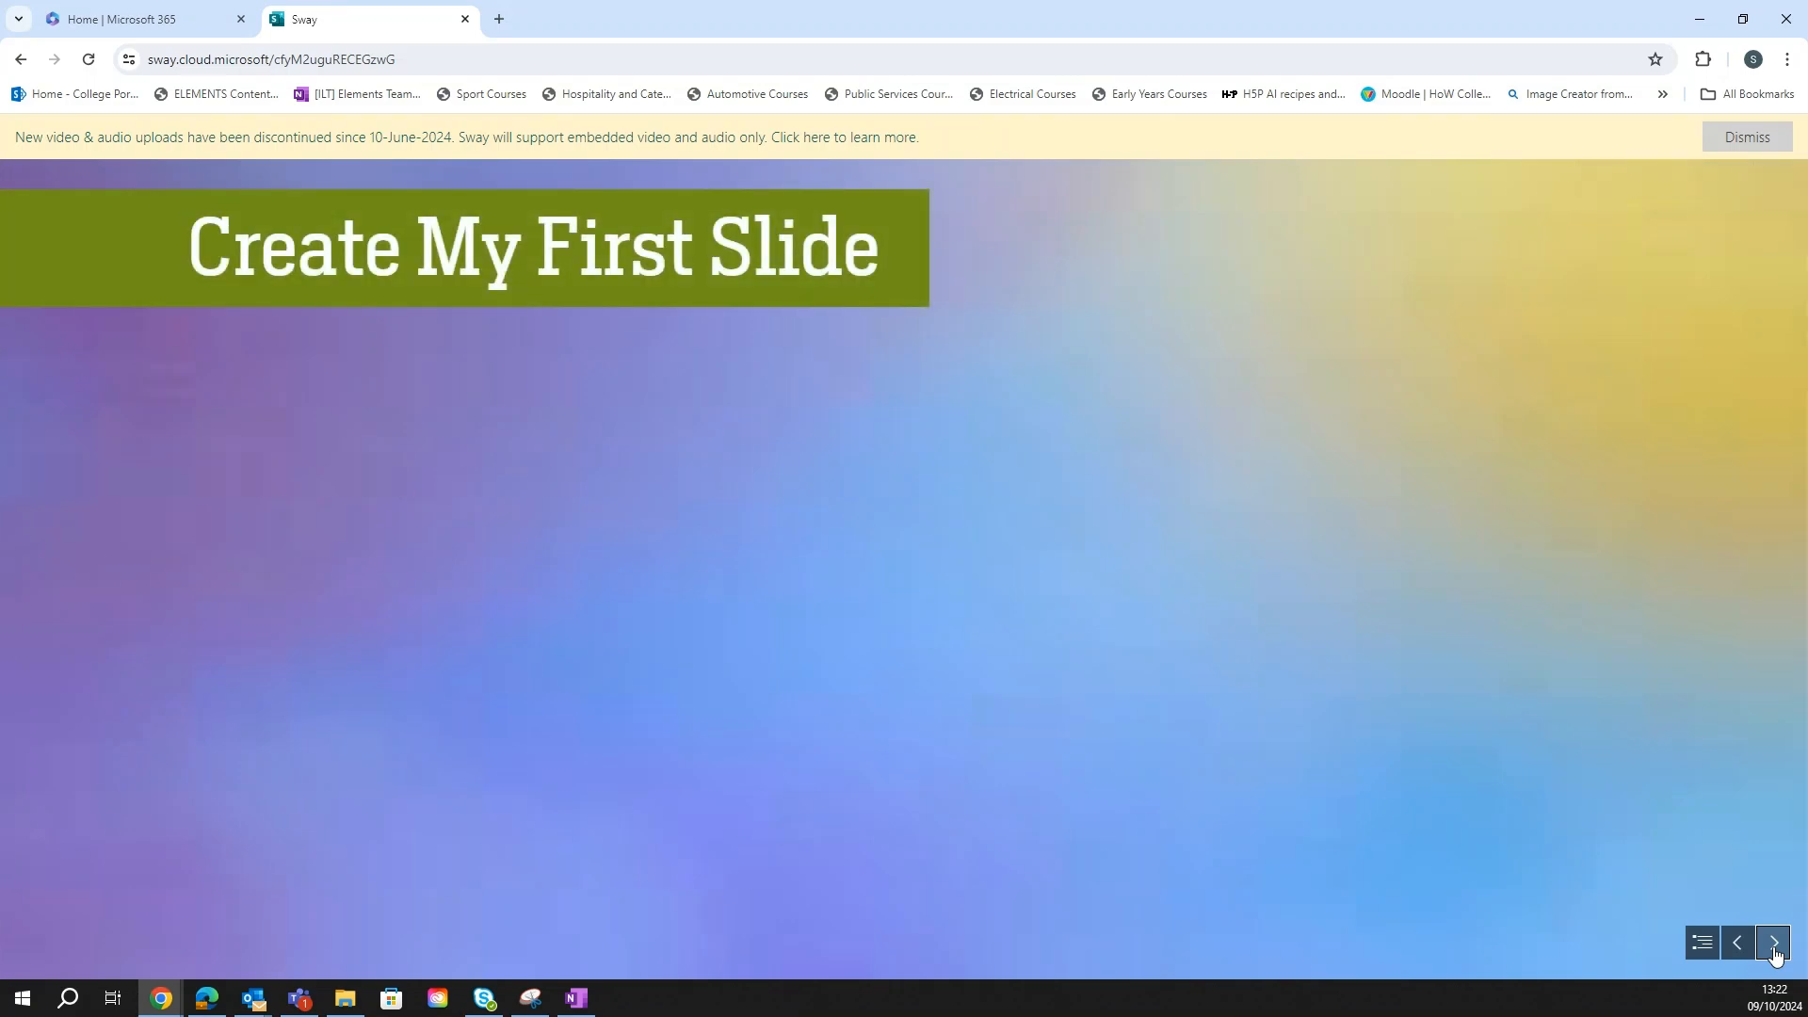
pyautogui.click(1775, 944)
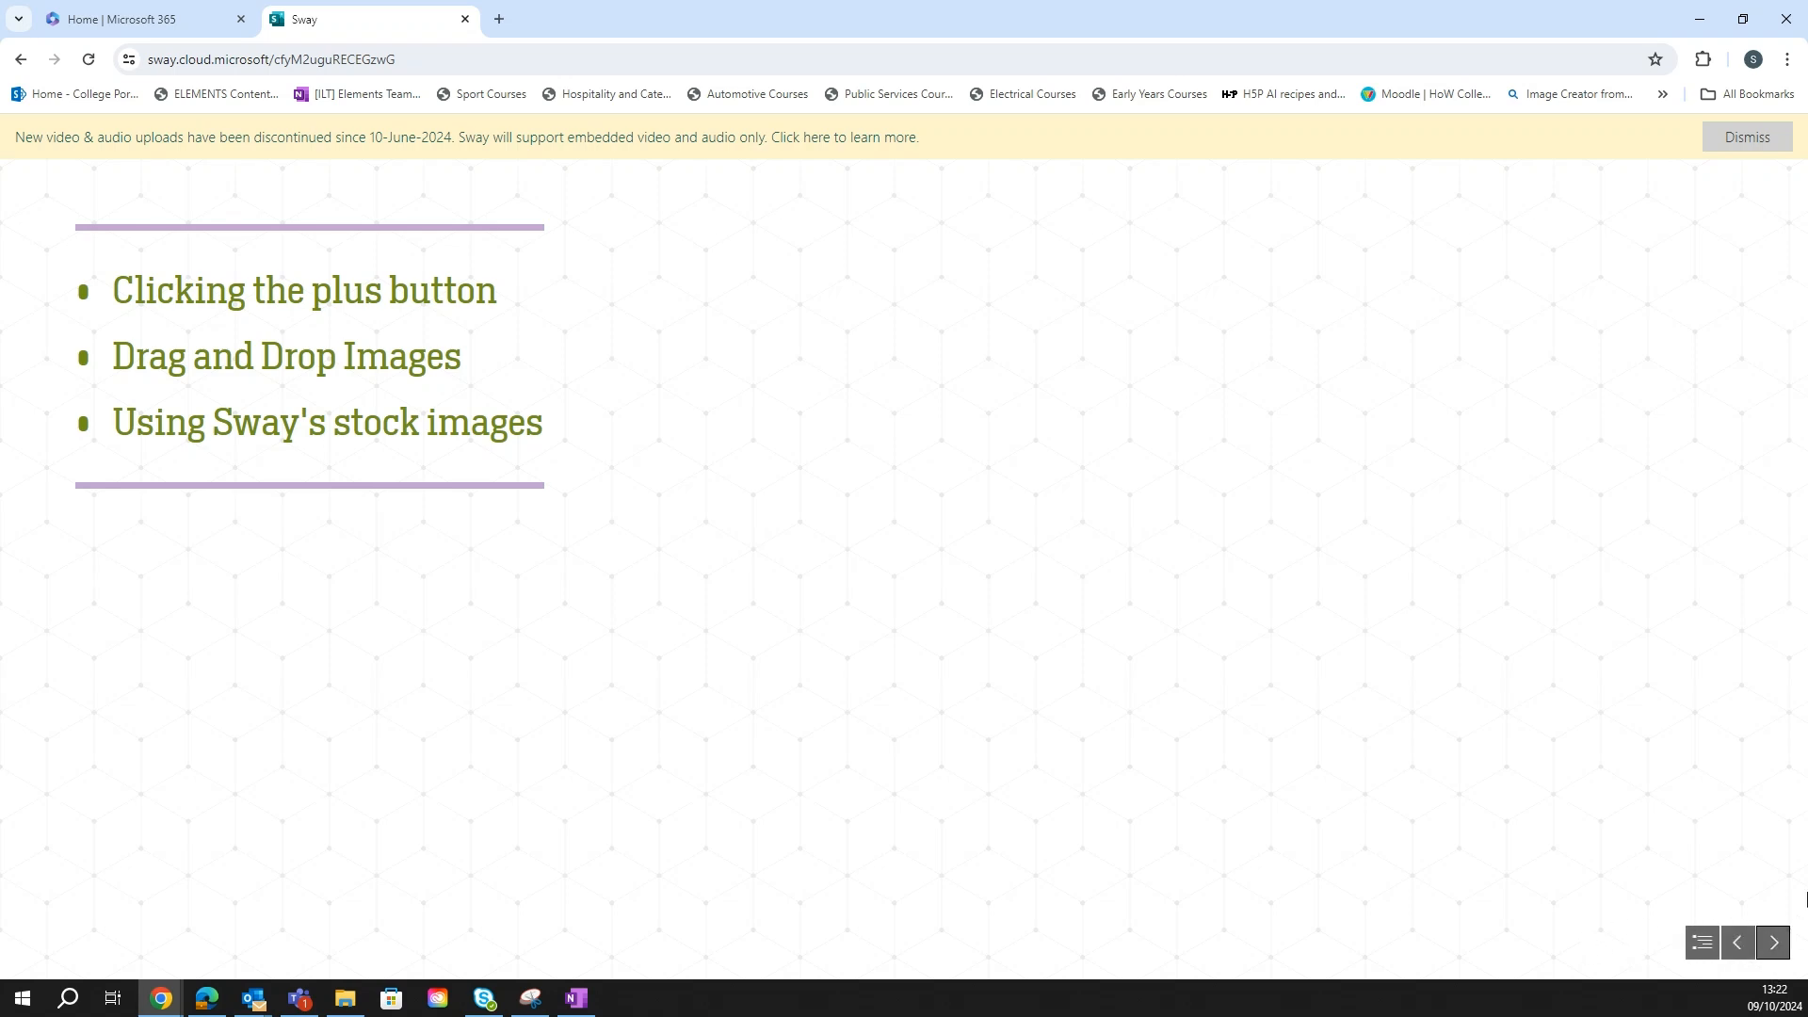
# Step: Advance the playing Sway through "Adding My Second Slide" to its focus points bullet and exit the presentation
pyautogui.click(1774, 944)
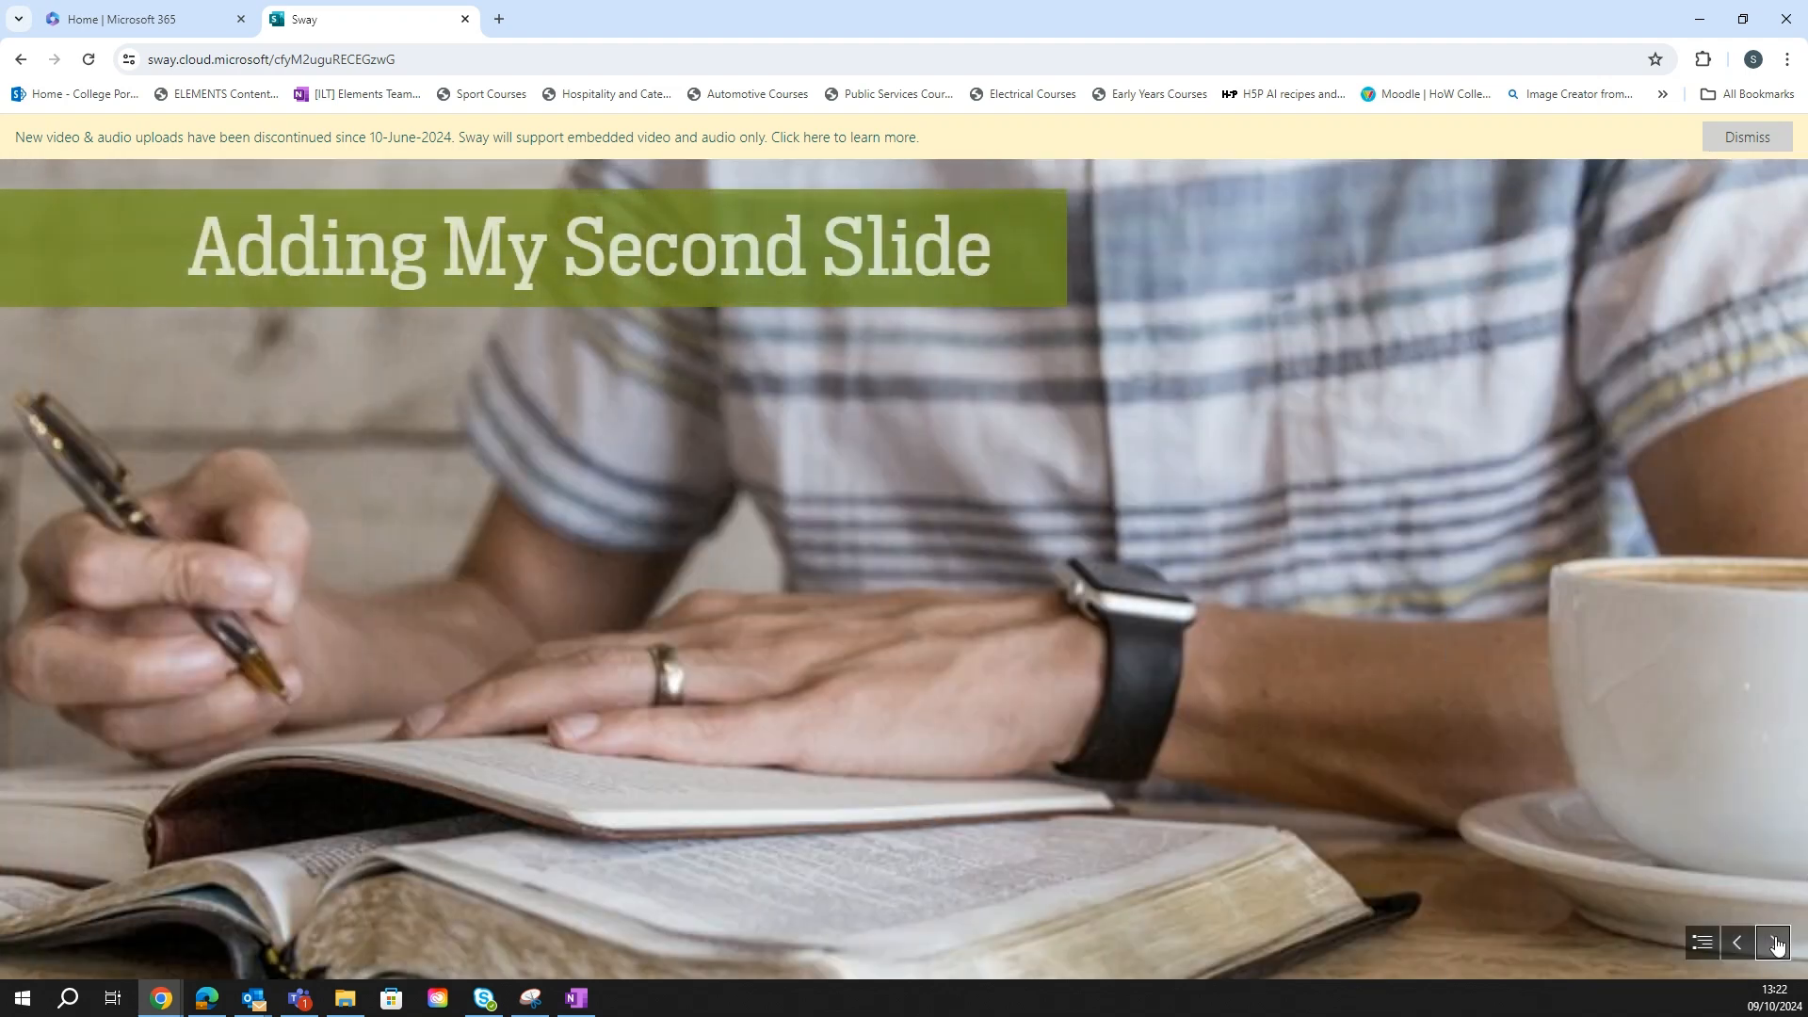
pyautogui.click(1778, 946)
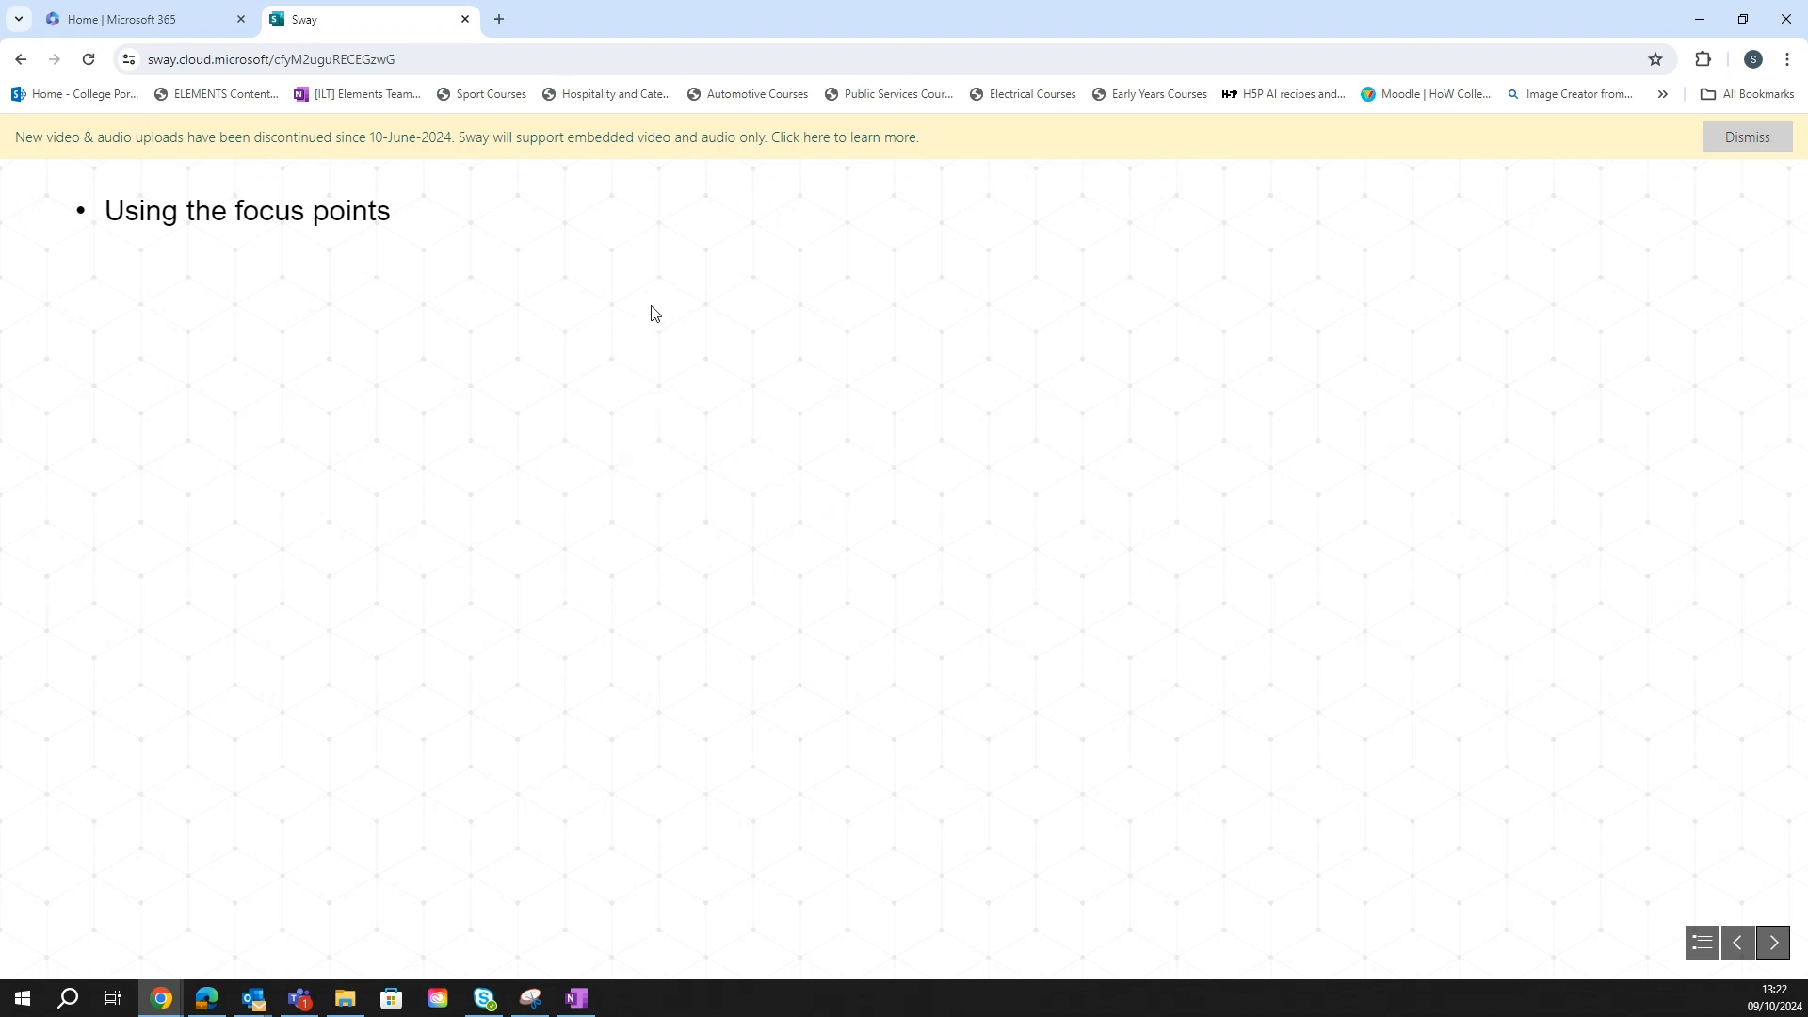
pyautogui.press('Escape')
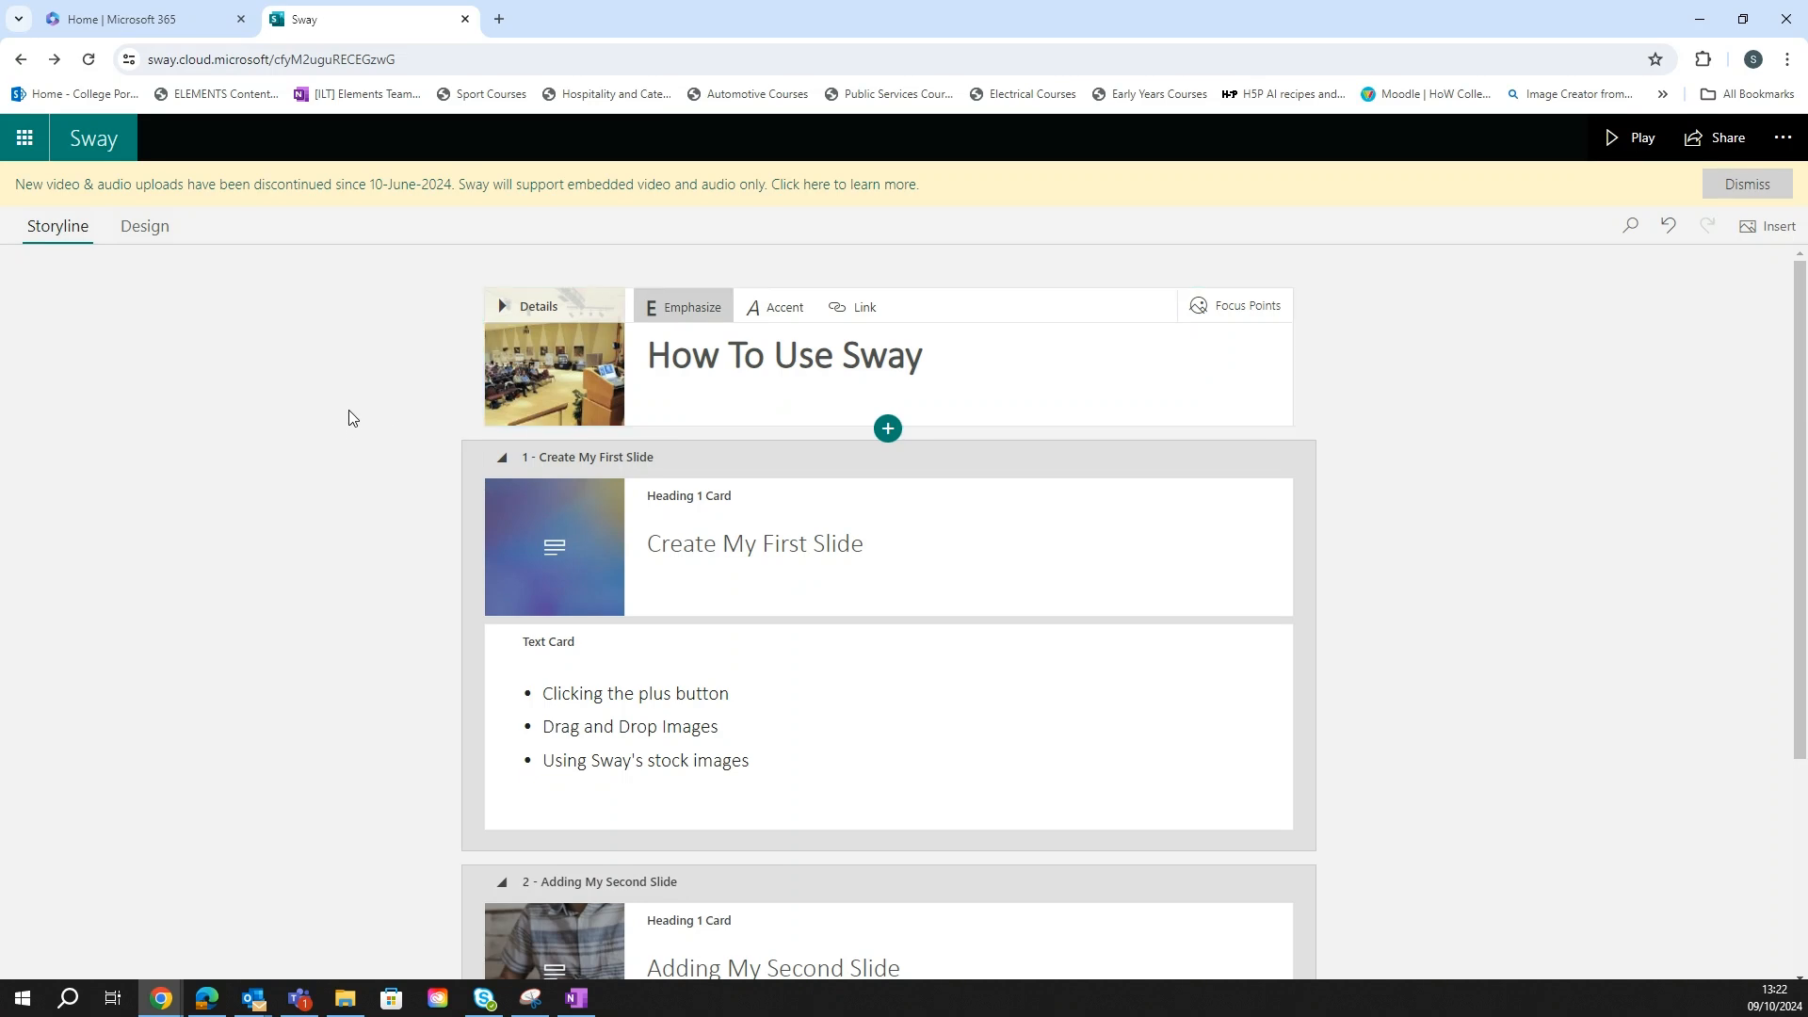
pyautogui.scroll(-4, 349, 405)
pyautogui.scroll(4, 348, 404)
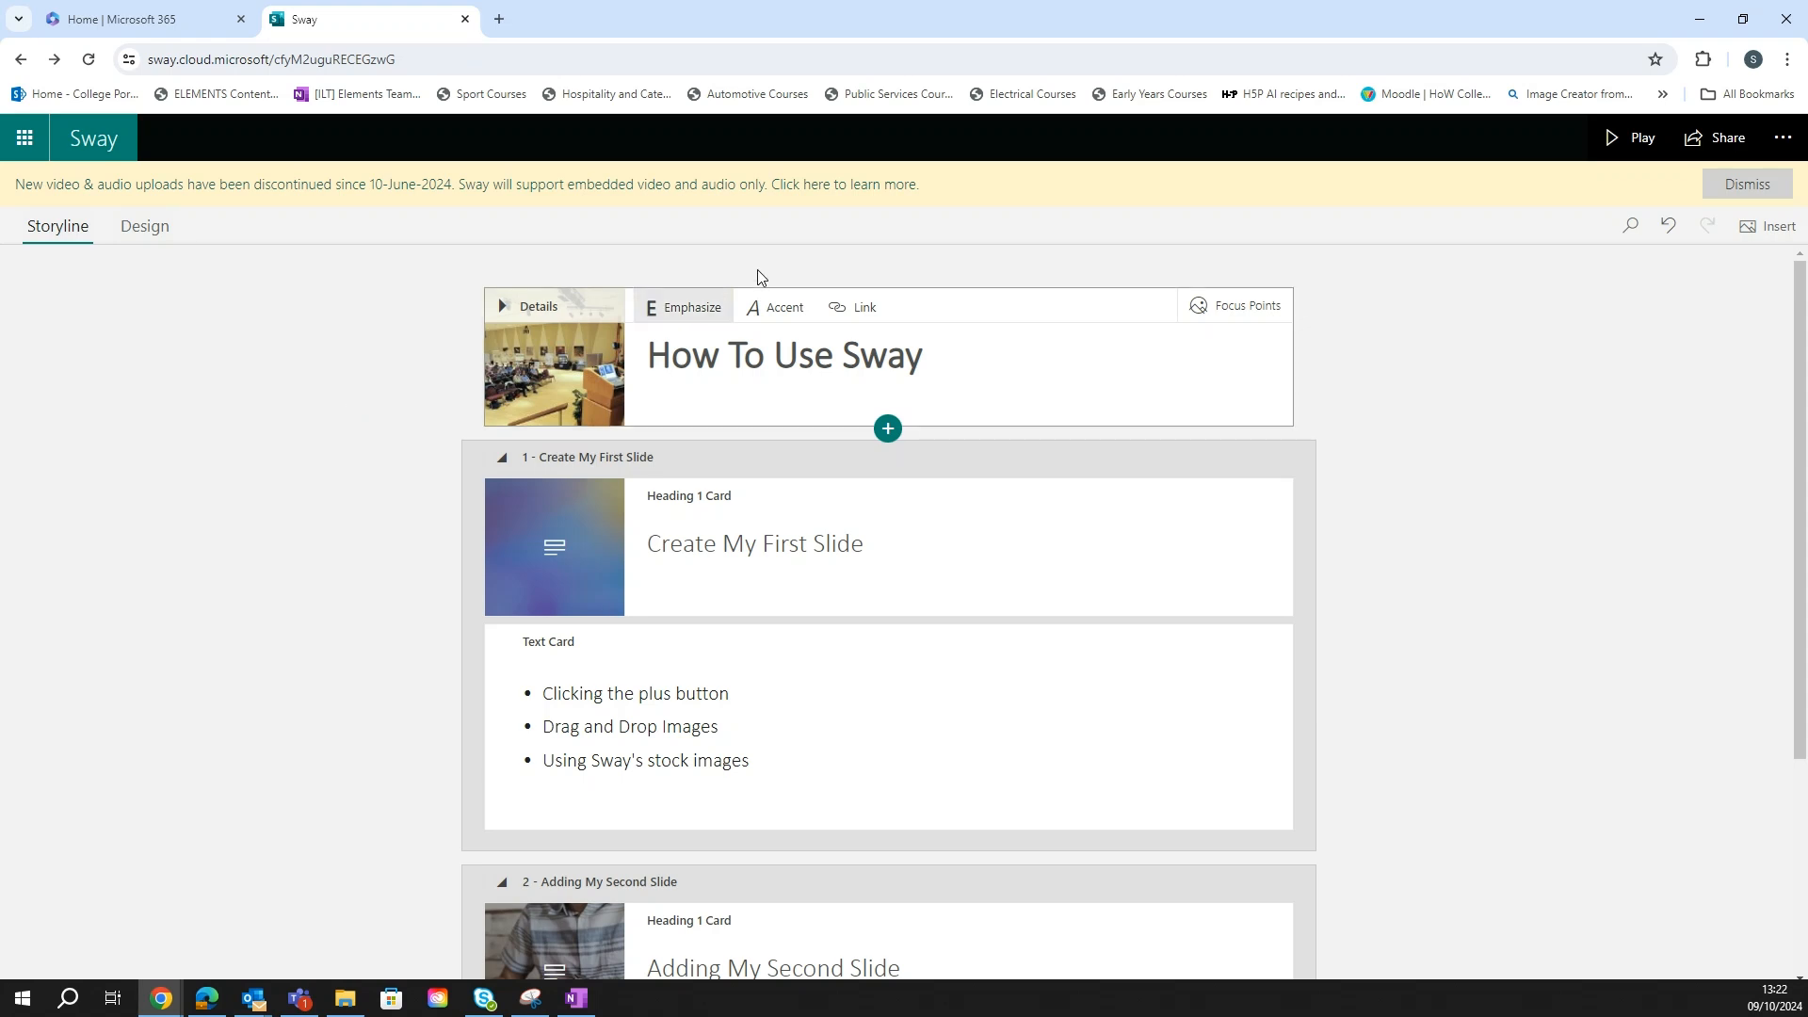
pyautogui.scroll(-1, 358, 425)
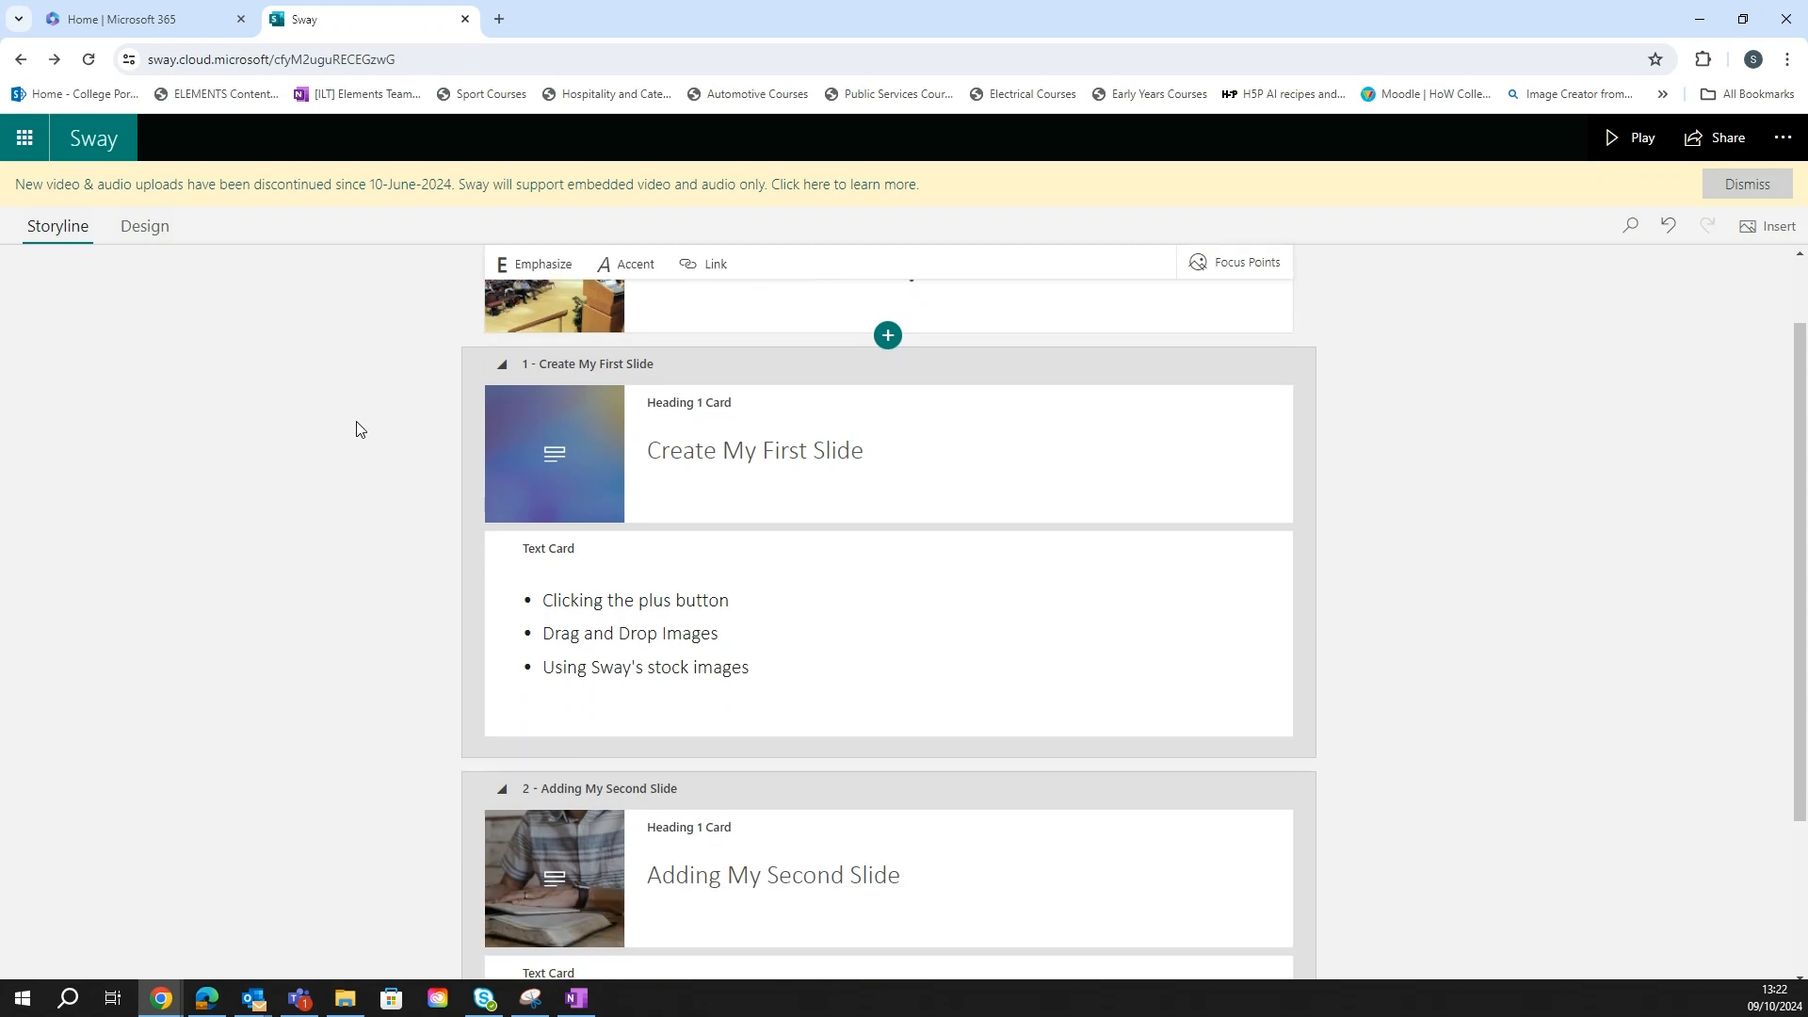
pyautogui.scroll(1, 359, 426)
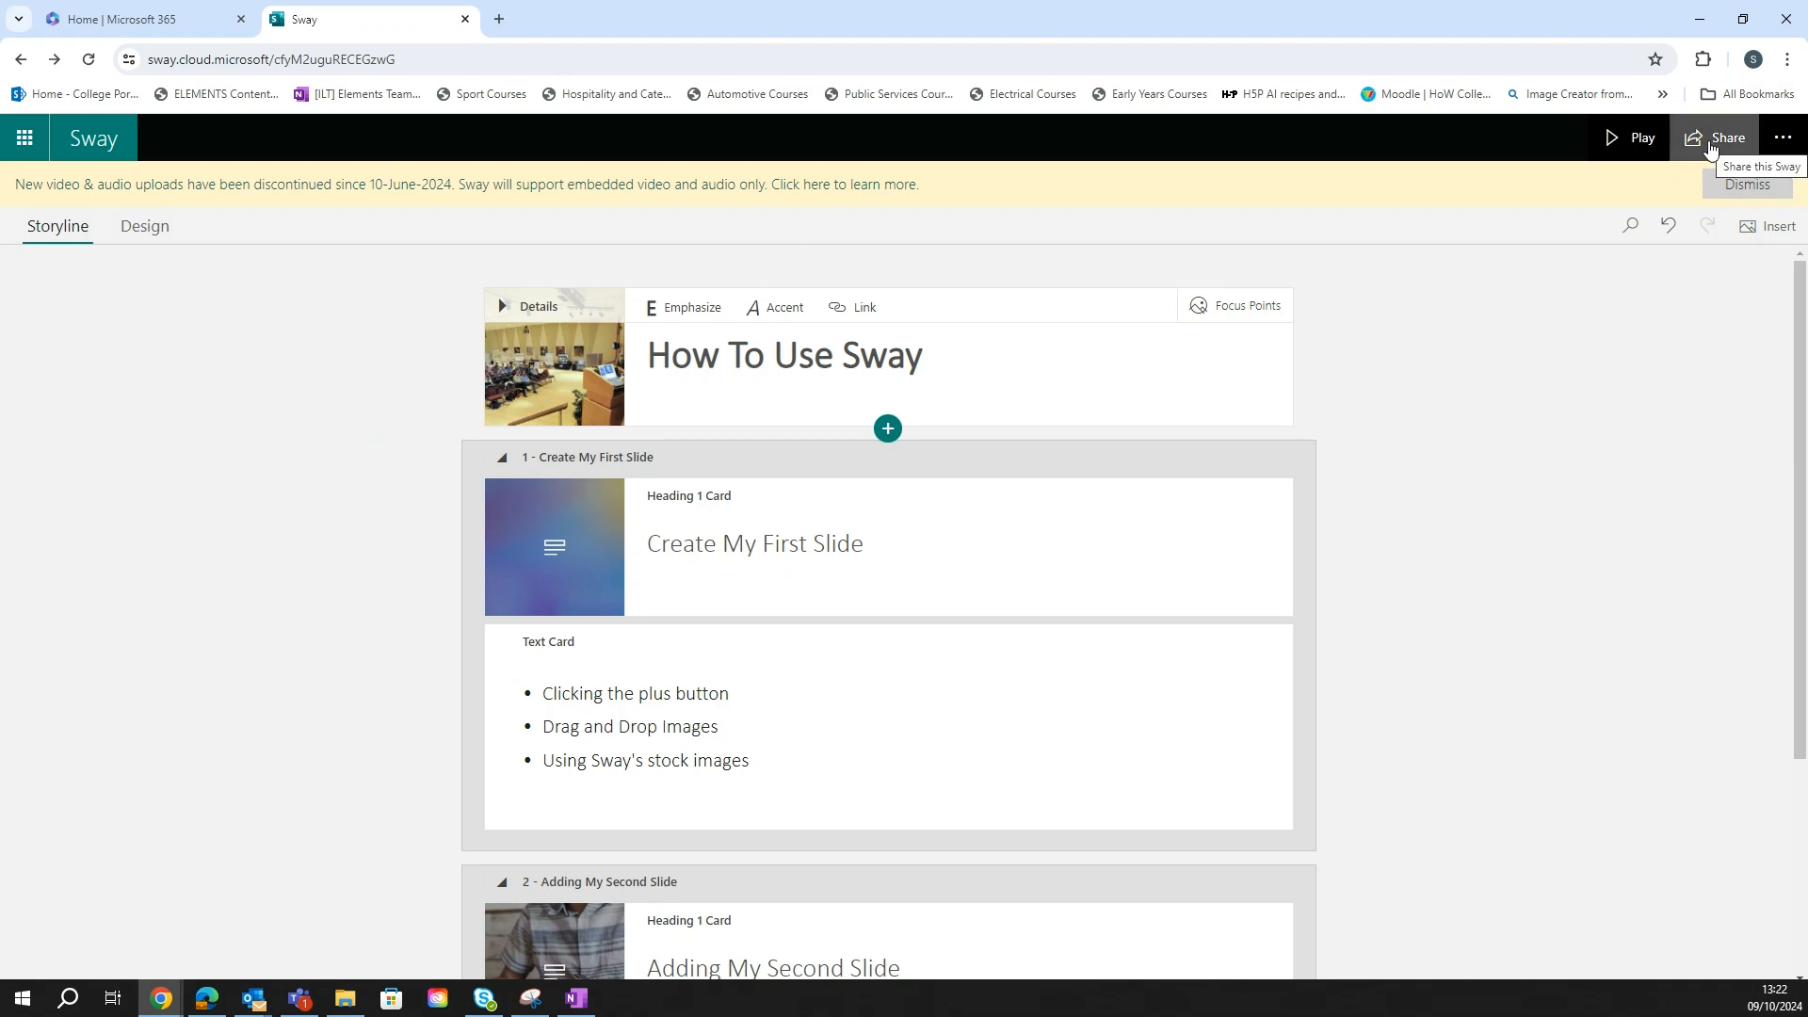
# Step: Copy the view link for those in the organization and preview the visual link thumbnail without copying it
pyautogui.click(1710, 151)
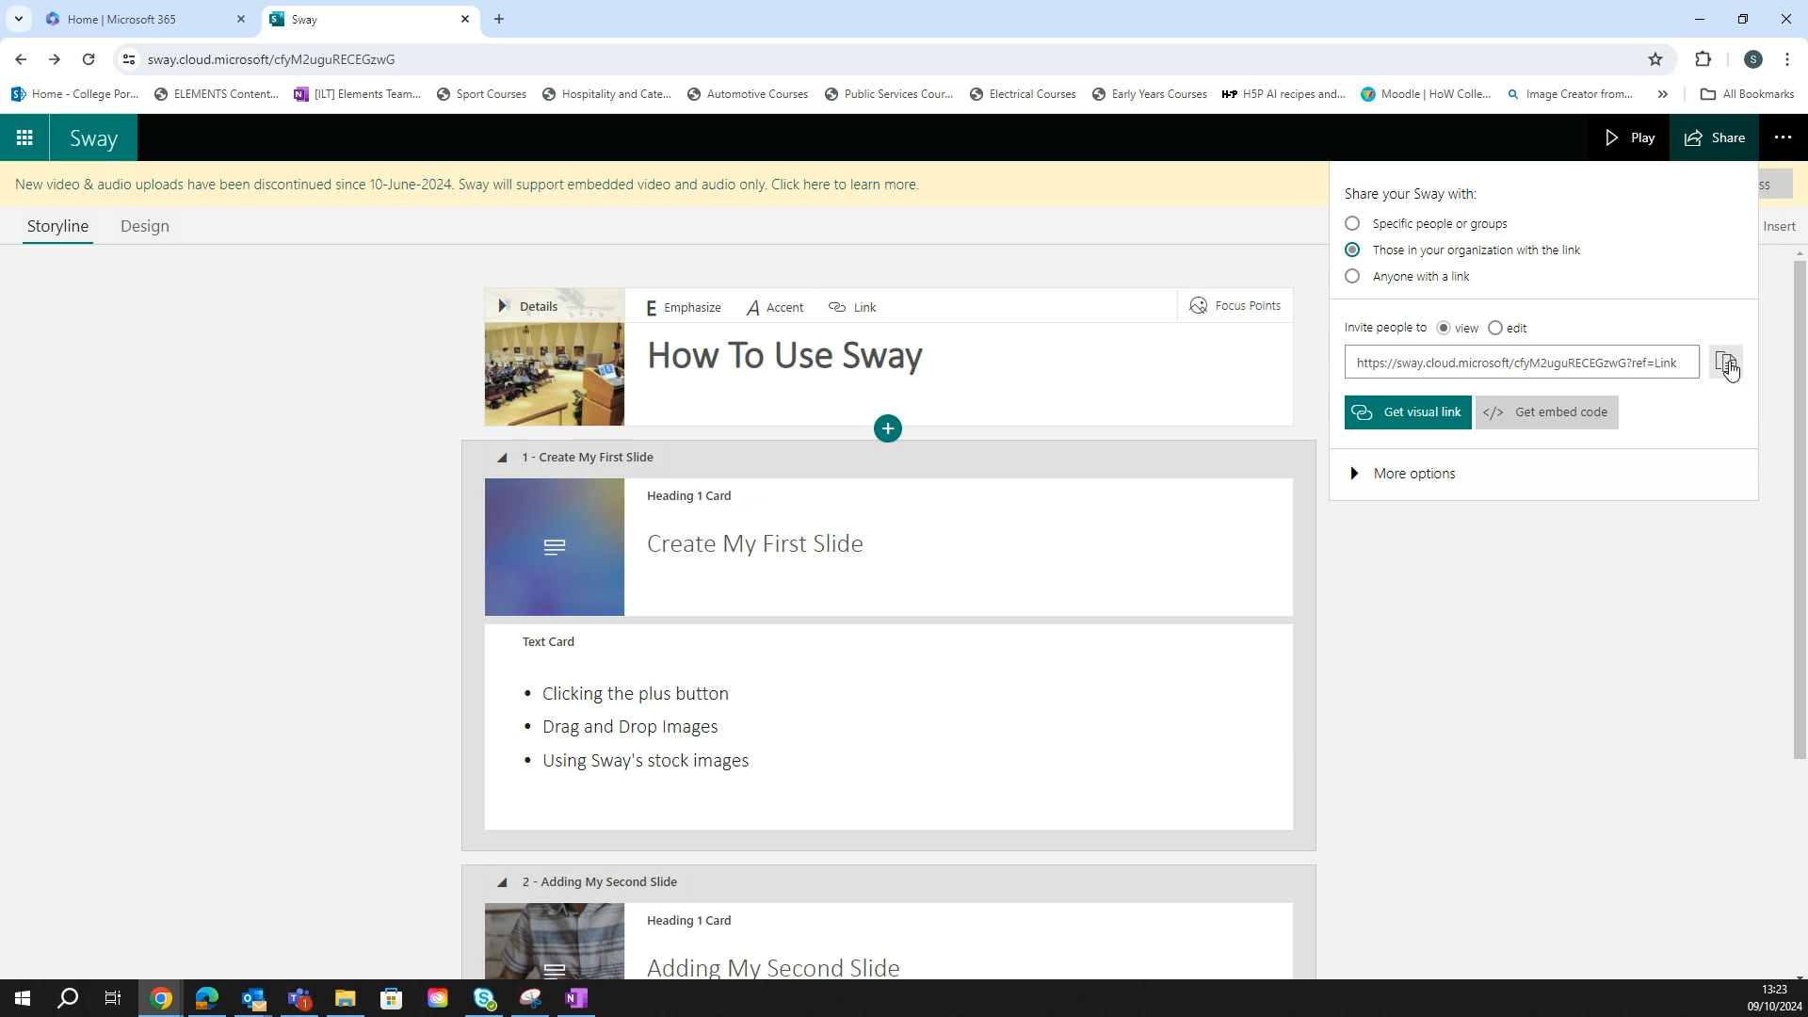
pyautogui.click(1727, 365)
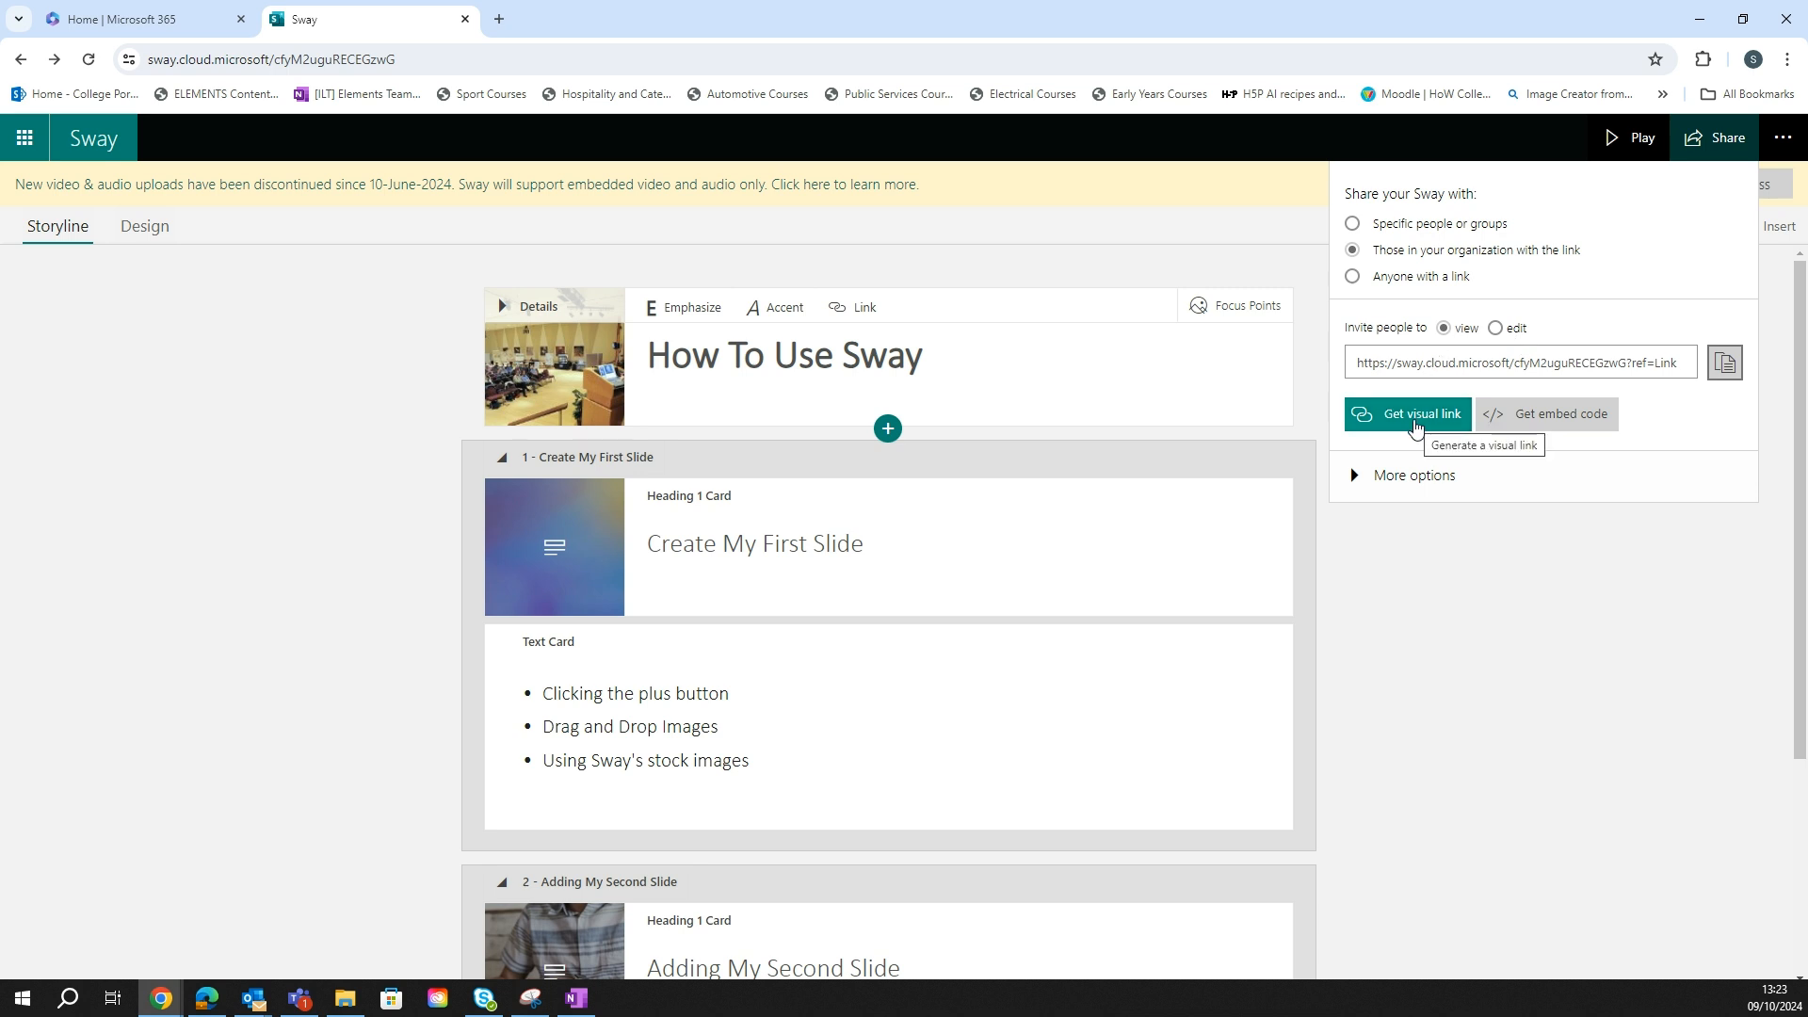
pyautogui.click(1416, 424)
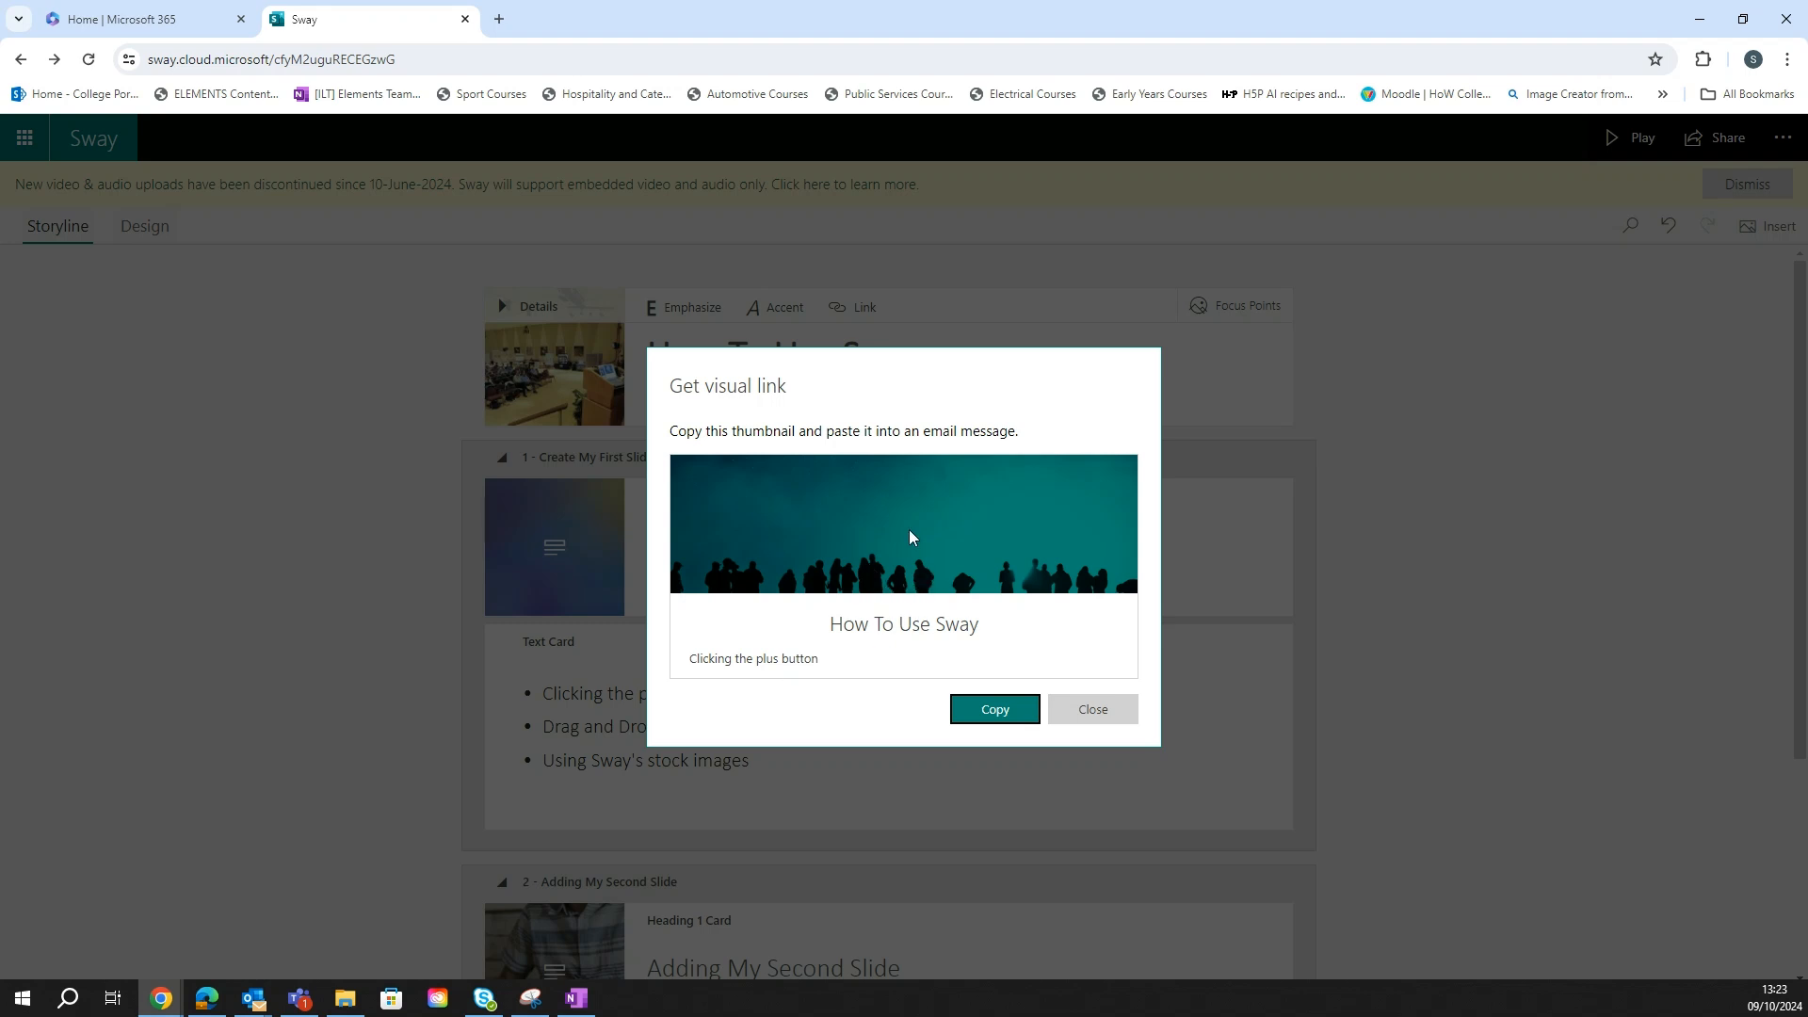
pyautogui.click(1097, 707)
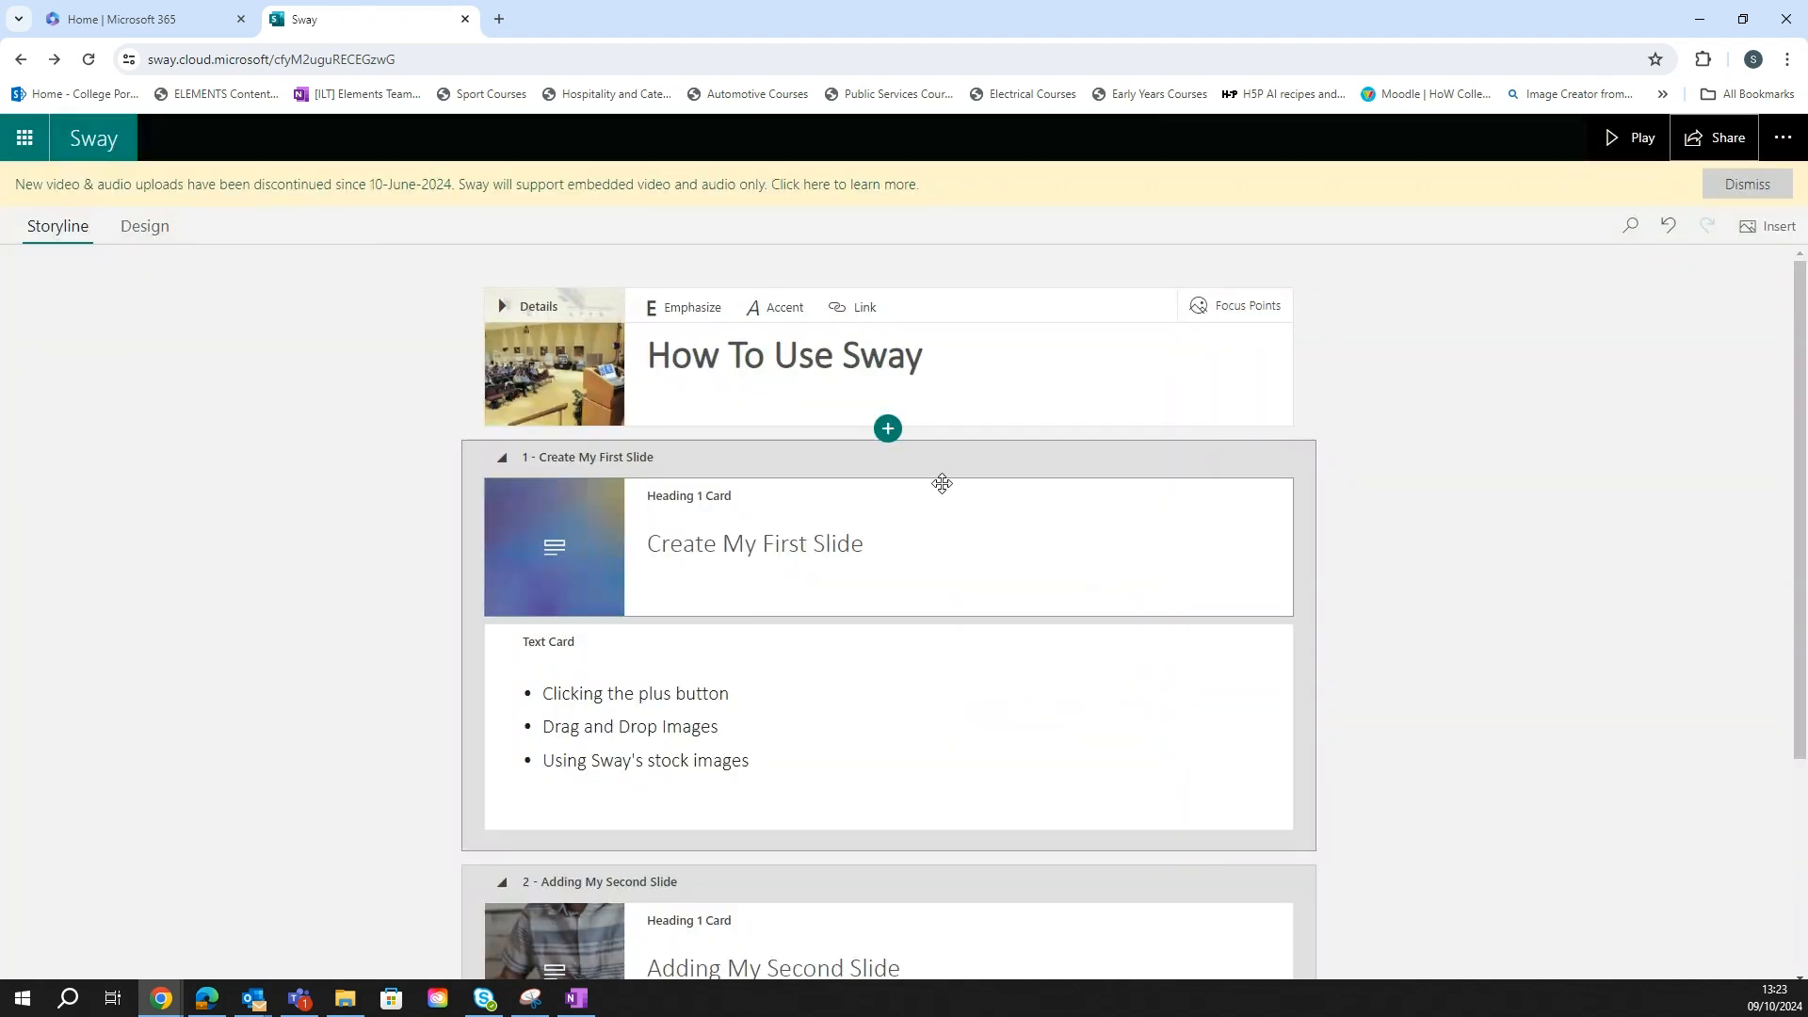
pyautogui.click(980, 367)
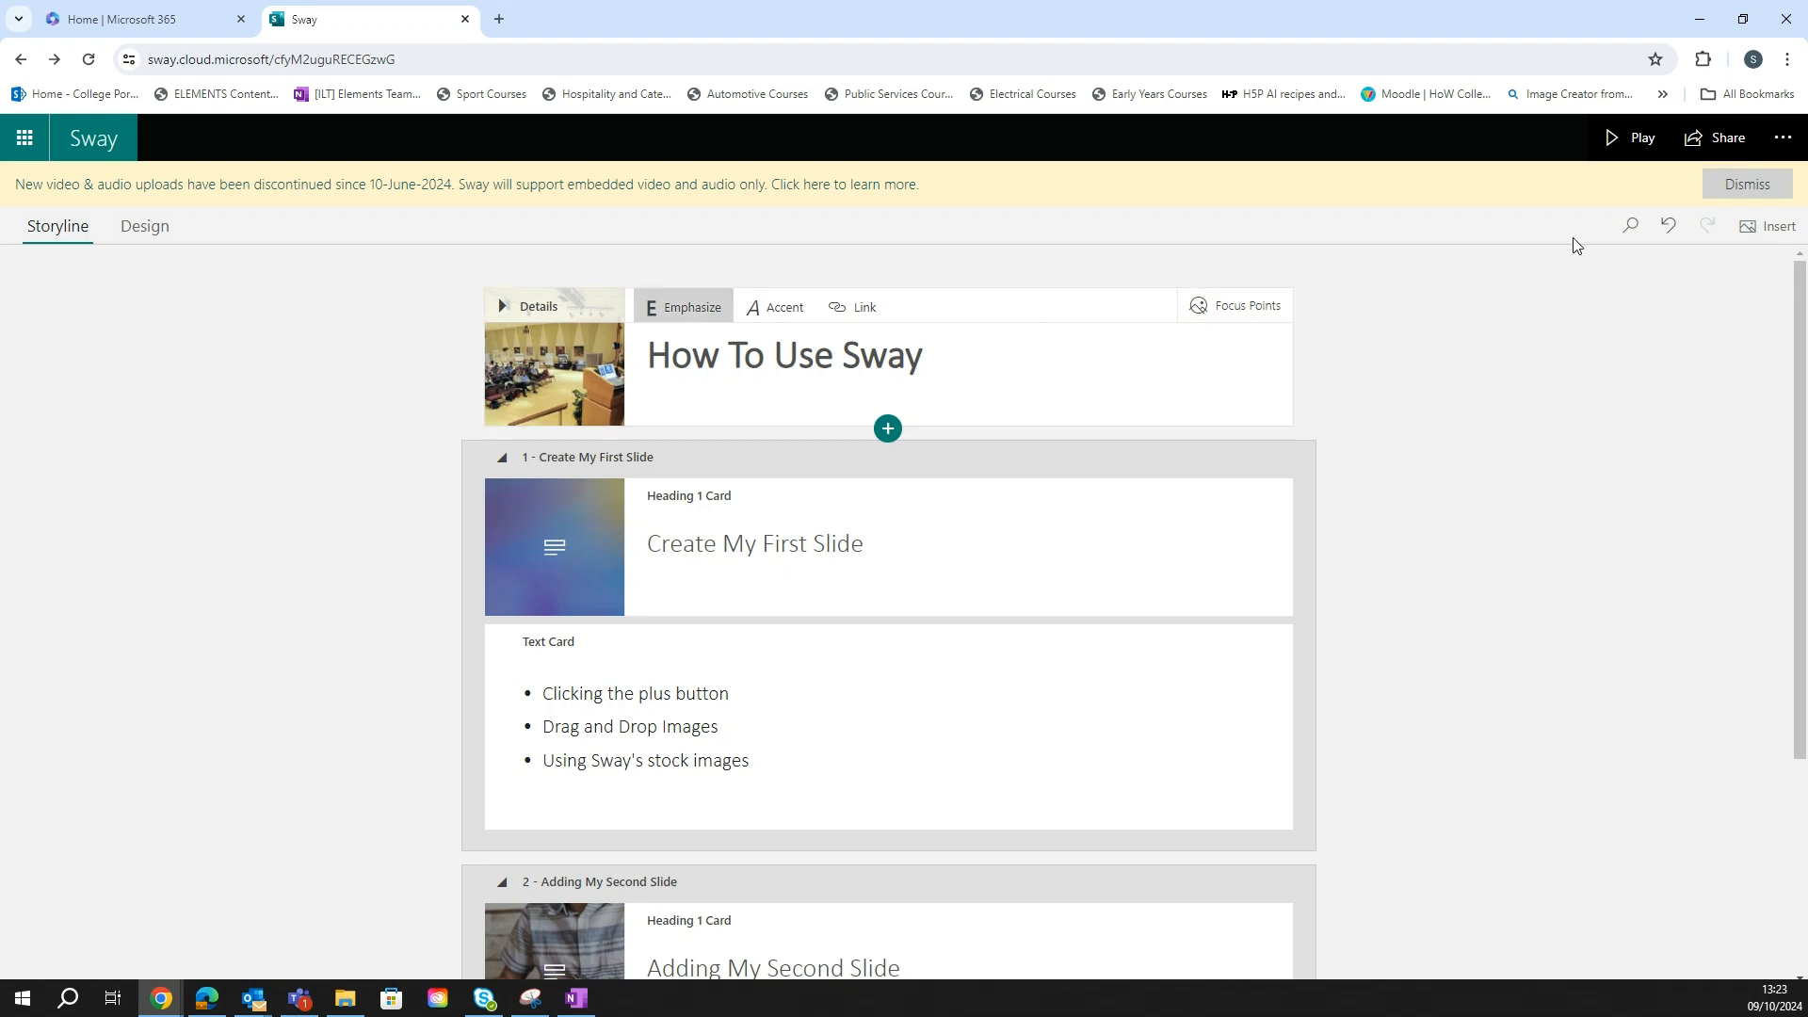
# Step: Export the Sway in Word format
pyautogui.click(1780, 141)
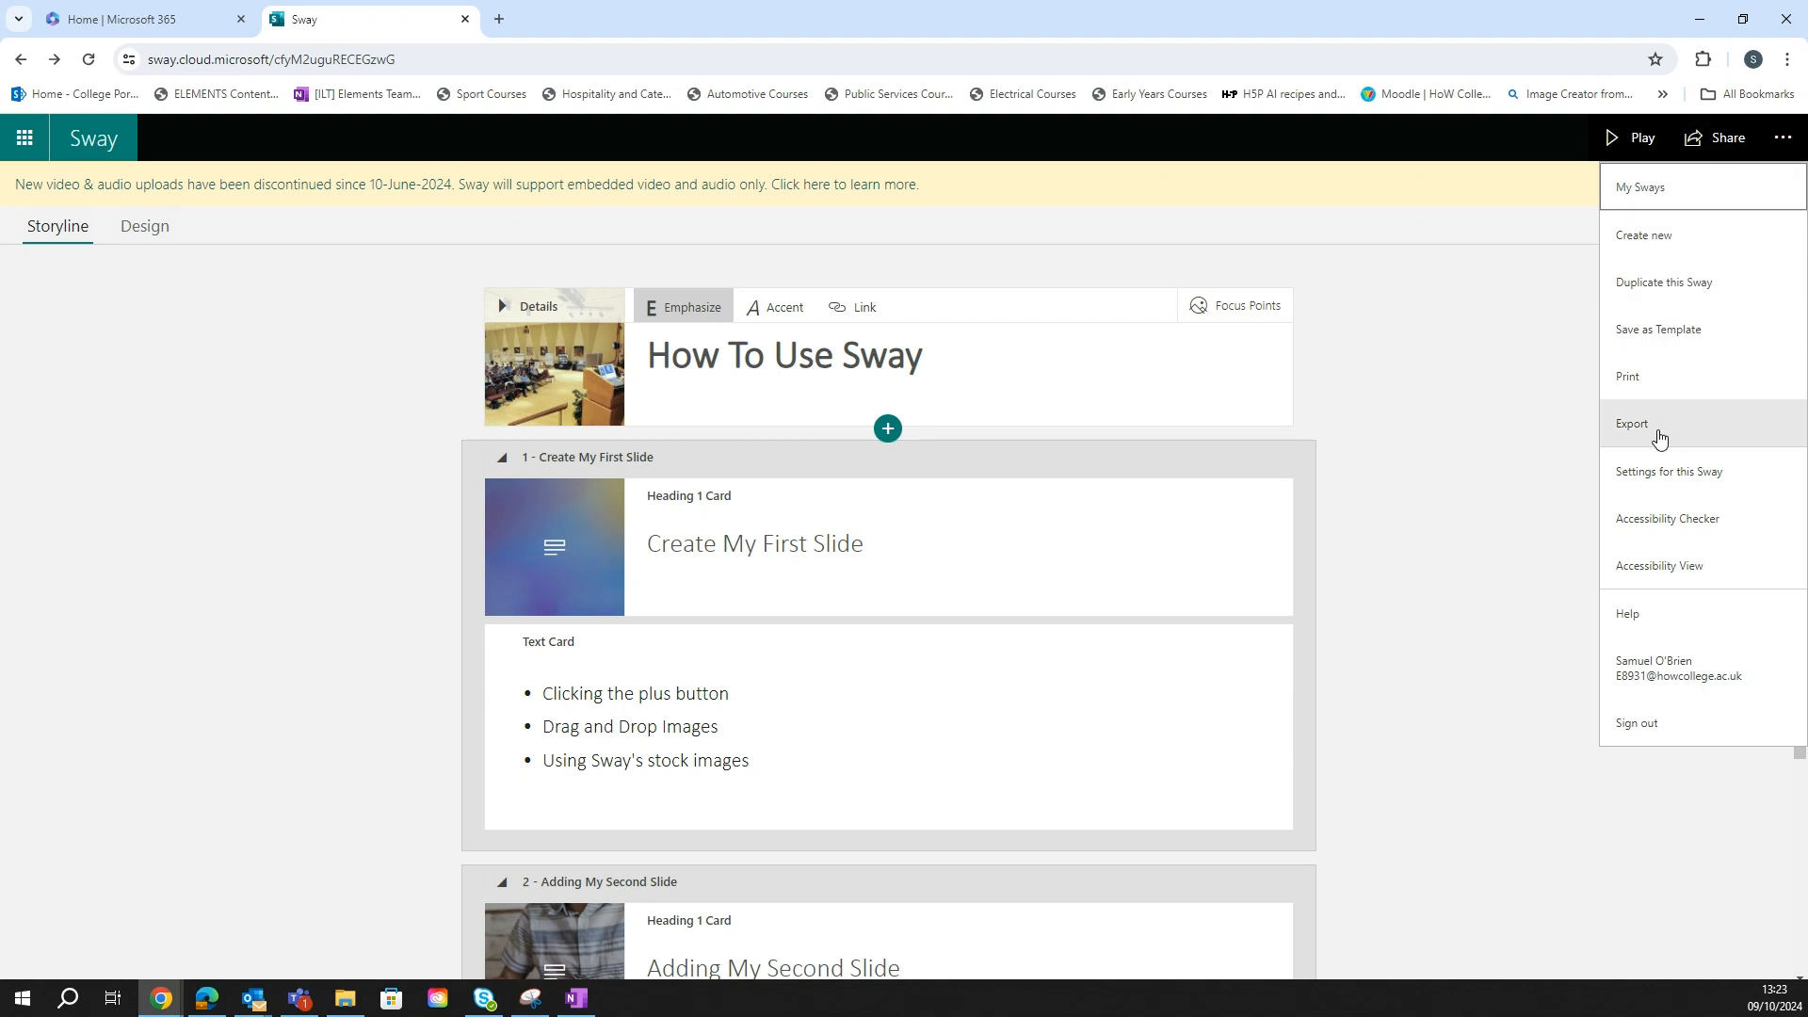
pyautogui.click(1556, 380)
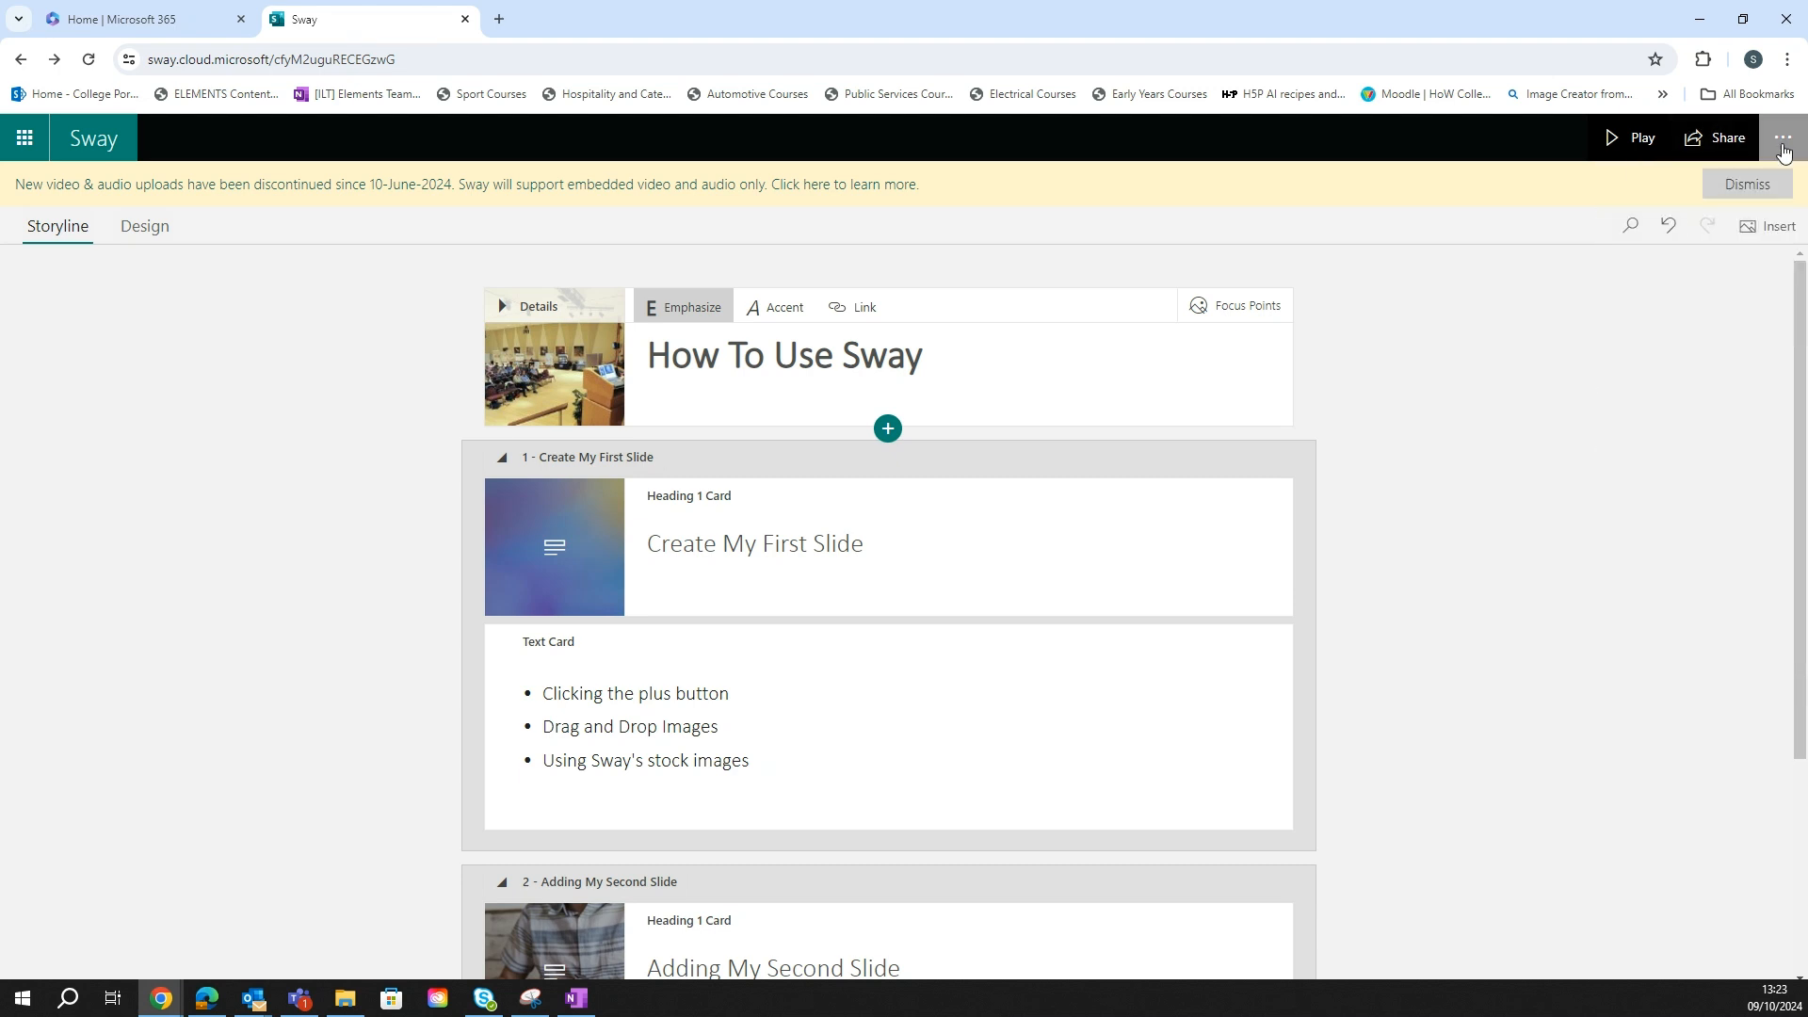
pyautogui.click(1783, 142)
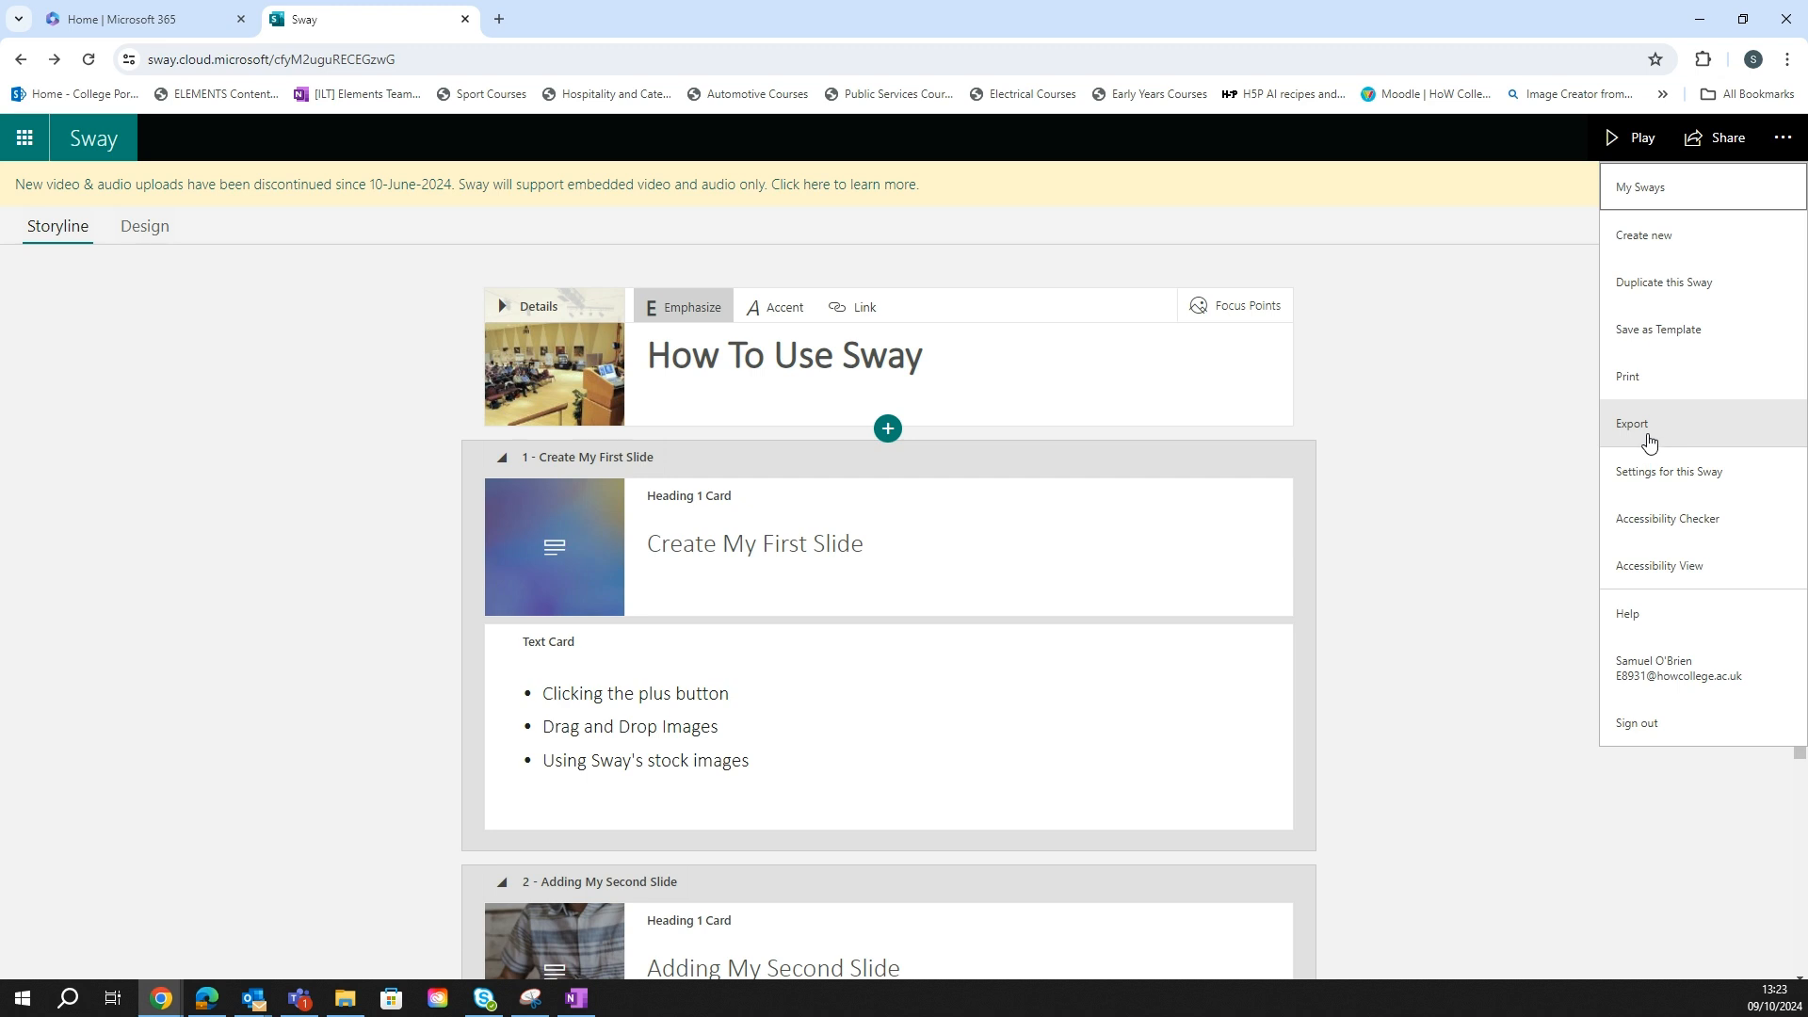
pyautogui.click(1649, 443)
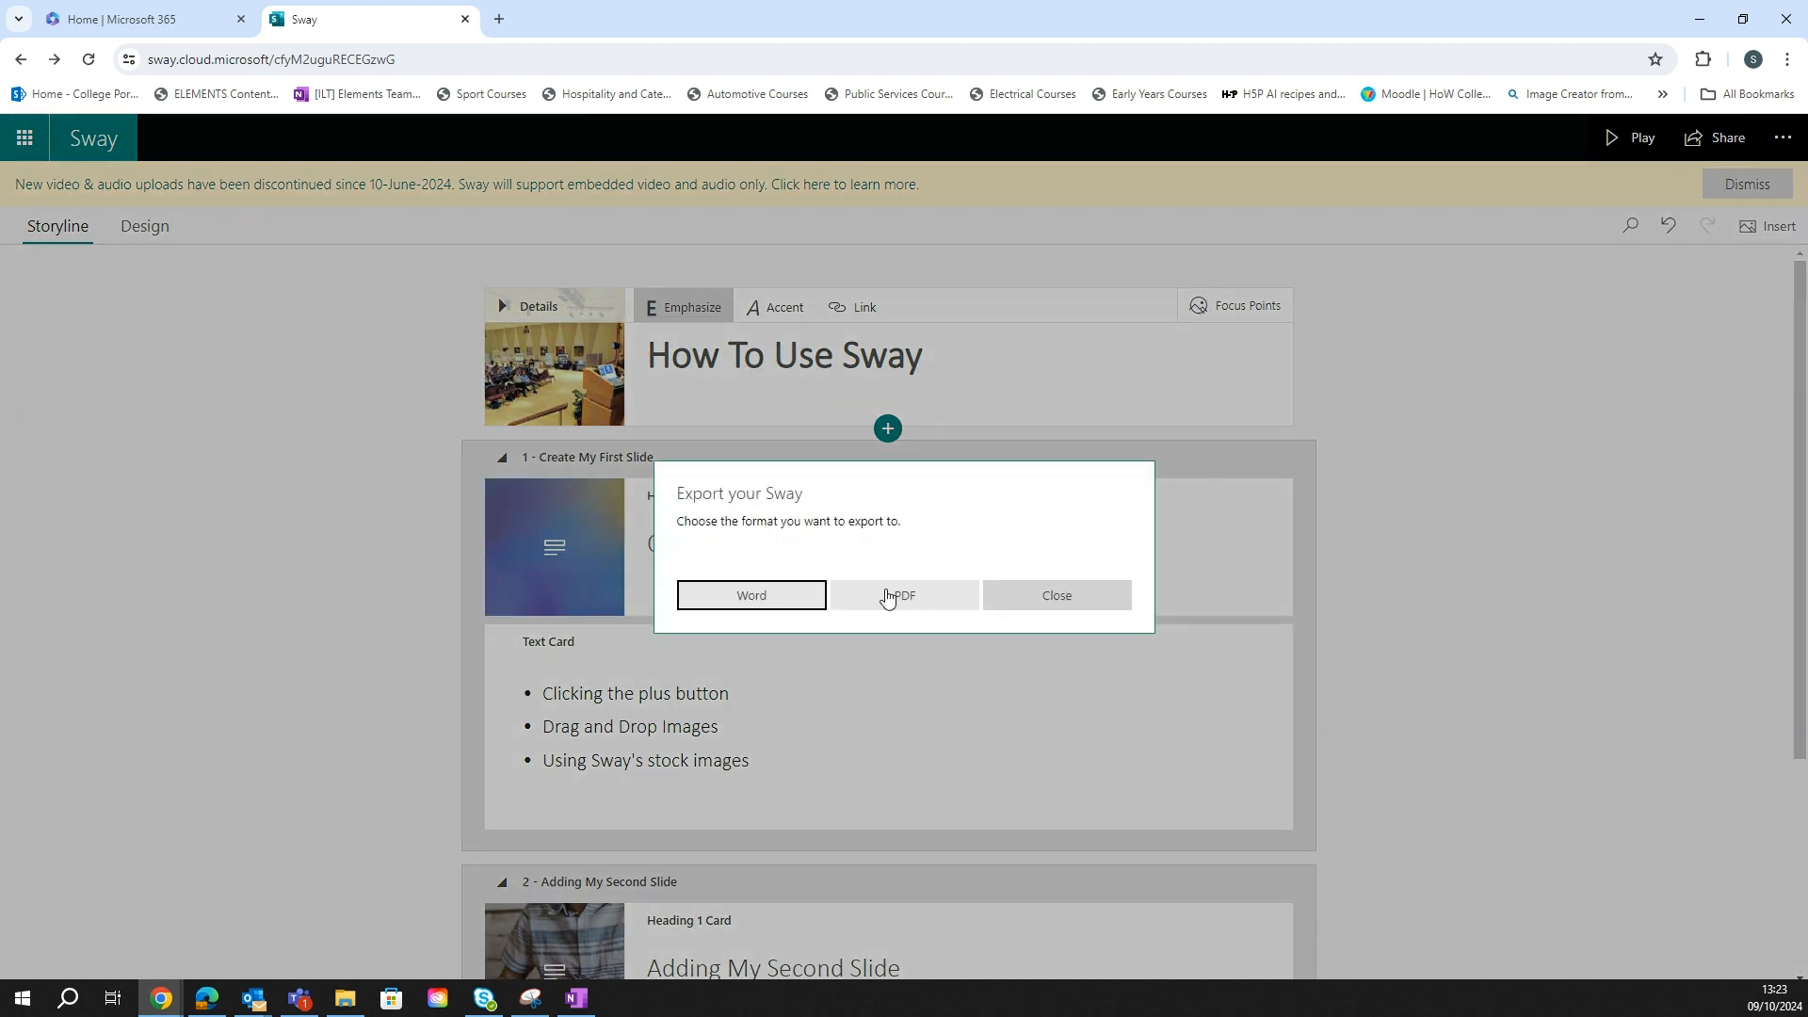
pyautogui.click(786, 605)
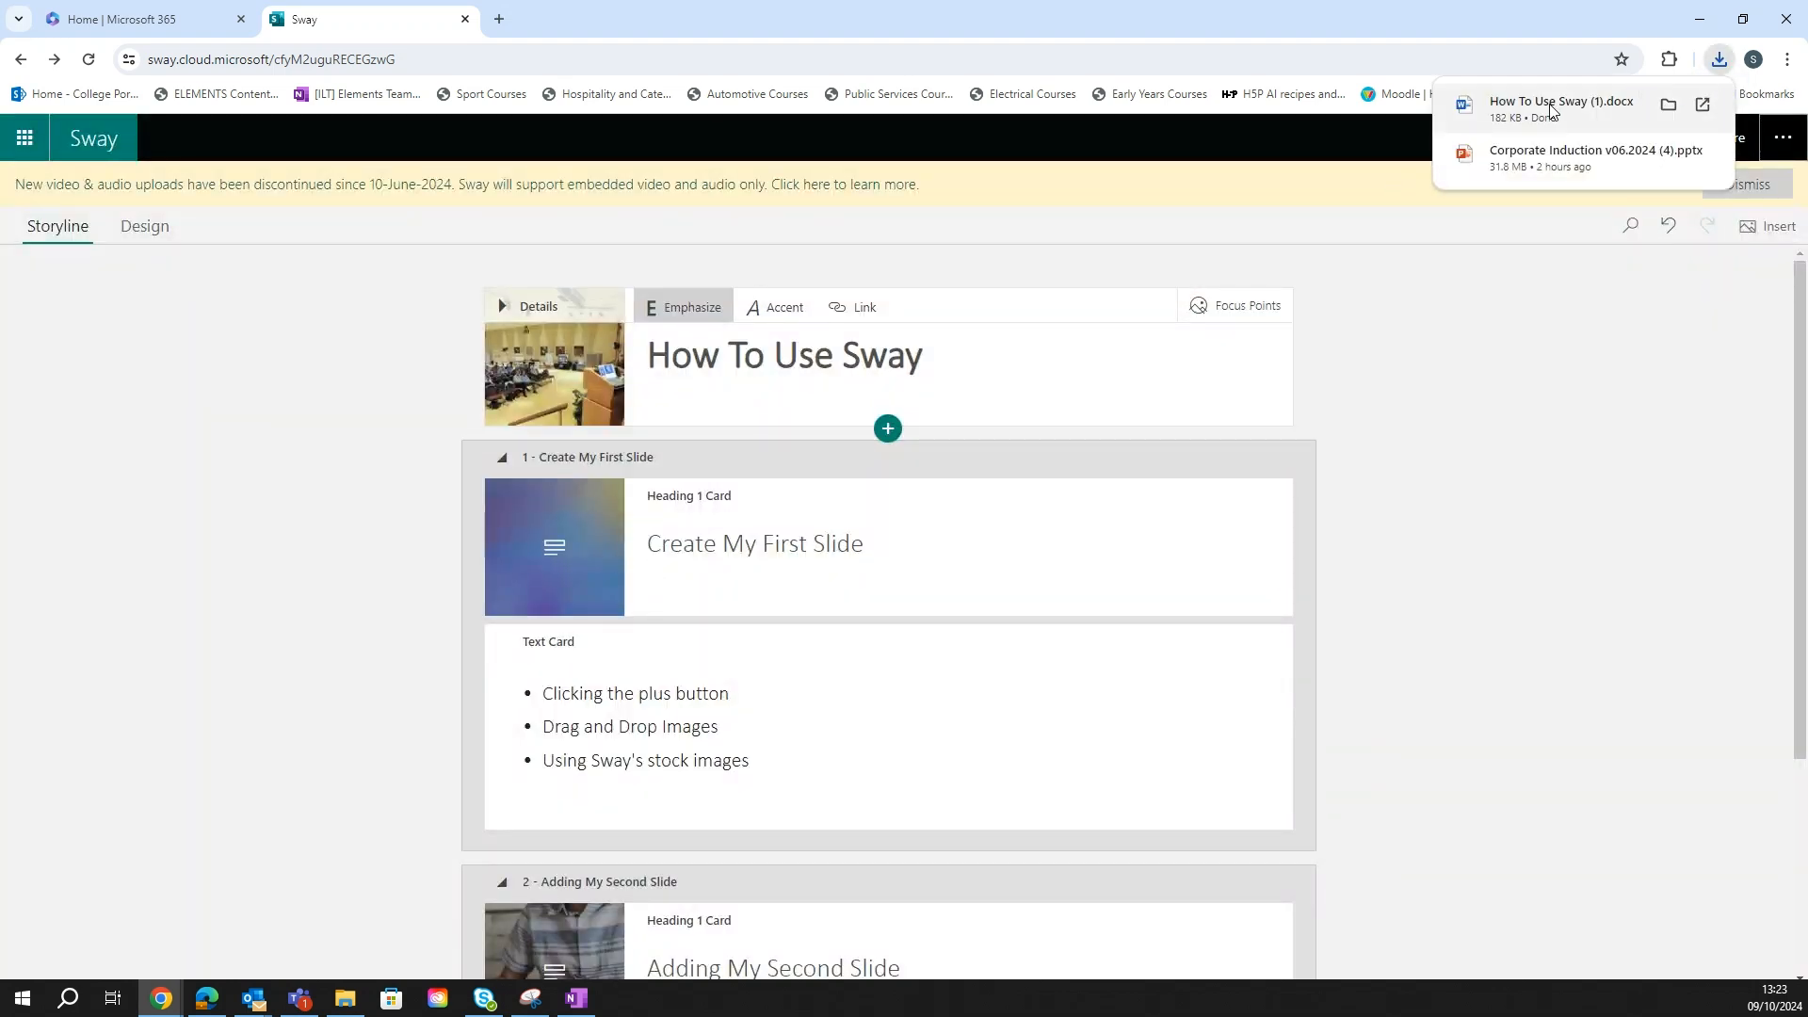
# Step: Open the exported document in Word, examine how its headings, images and bullets are laid out, and close it
pyautogui.click(1551, 110)
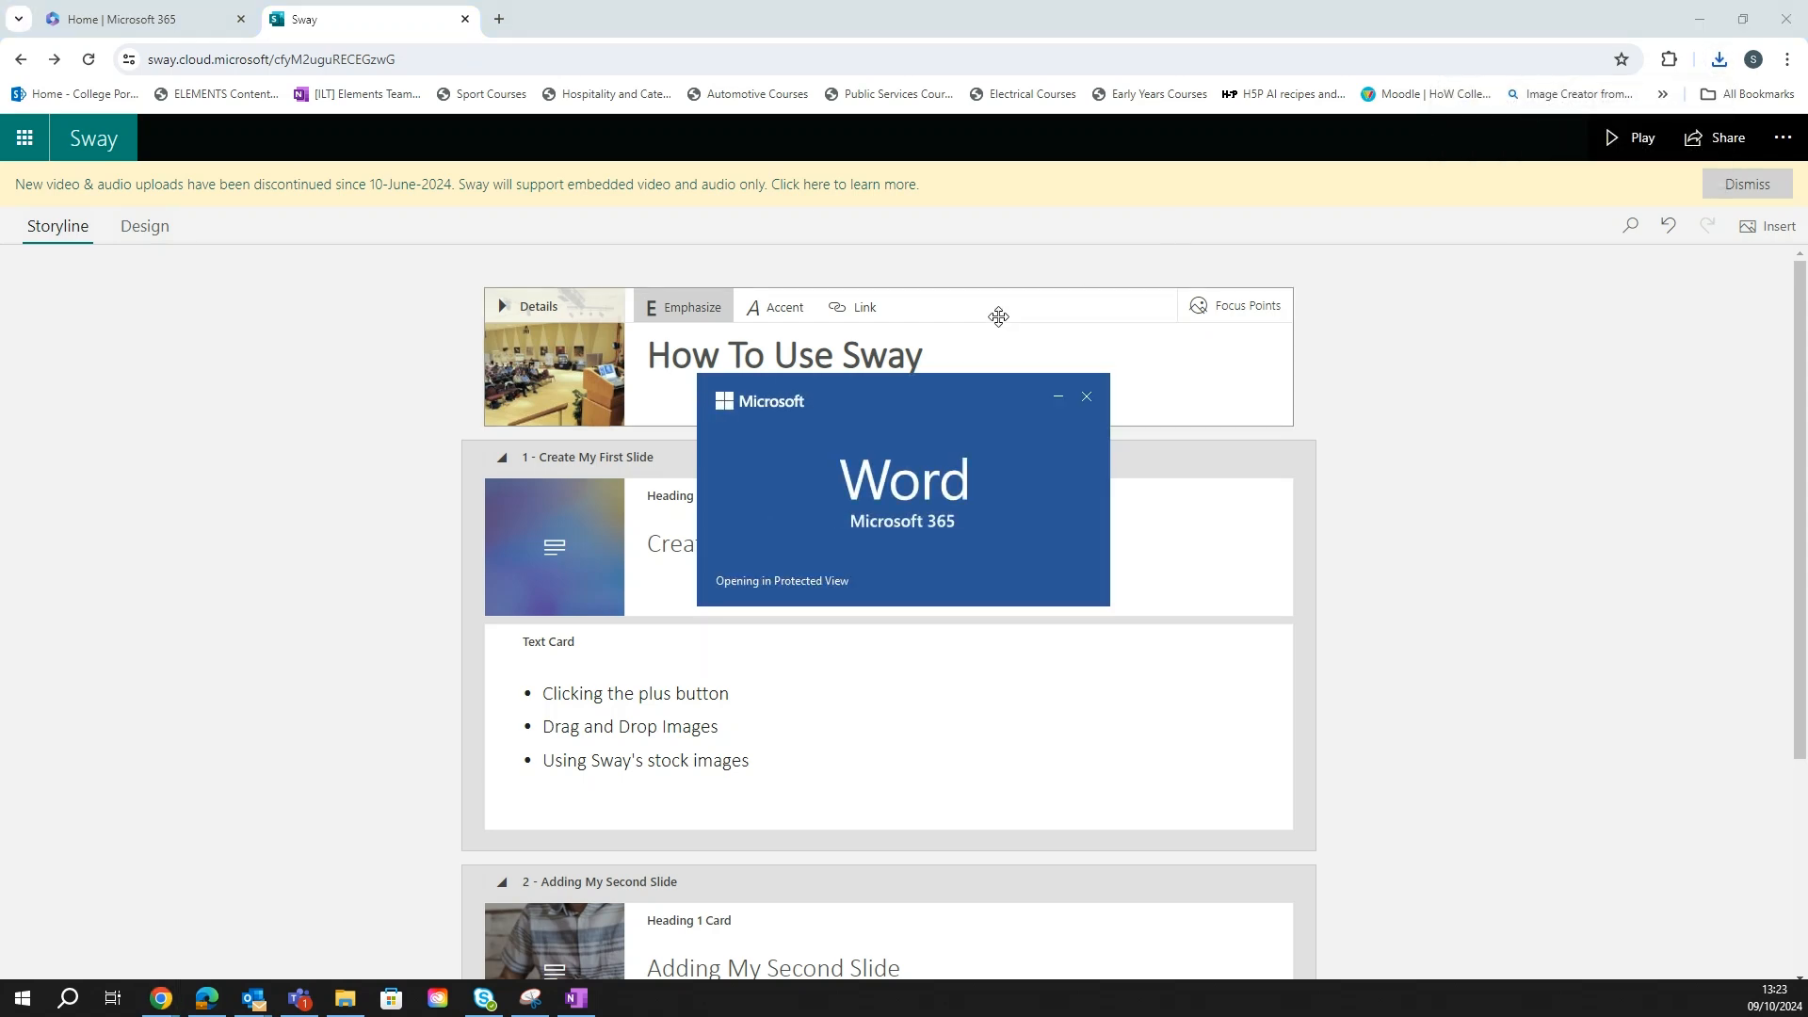
pyautogui.scroll(-5, 928, 459)
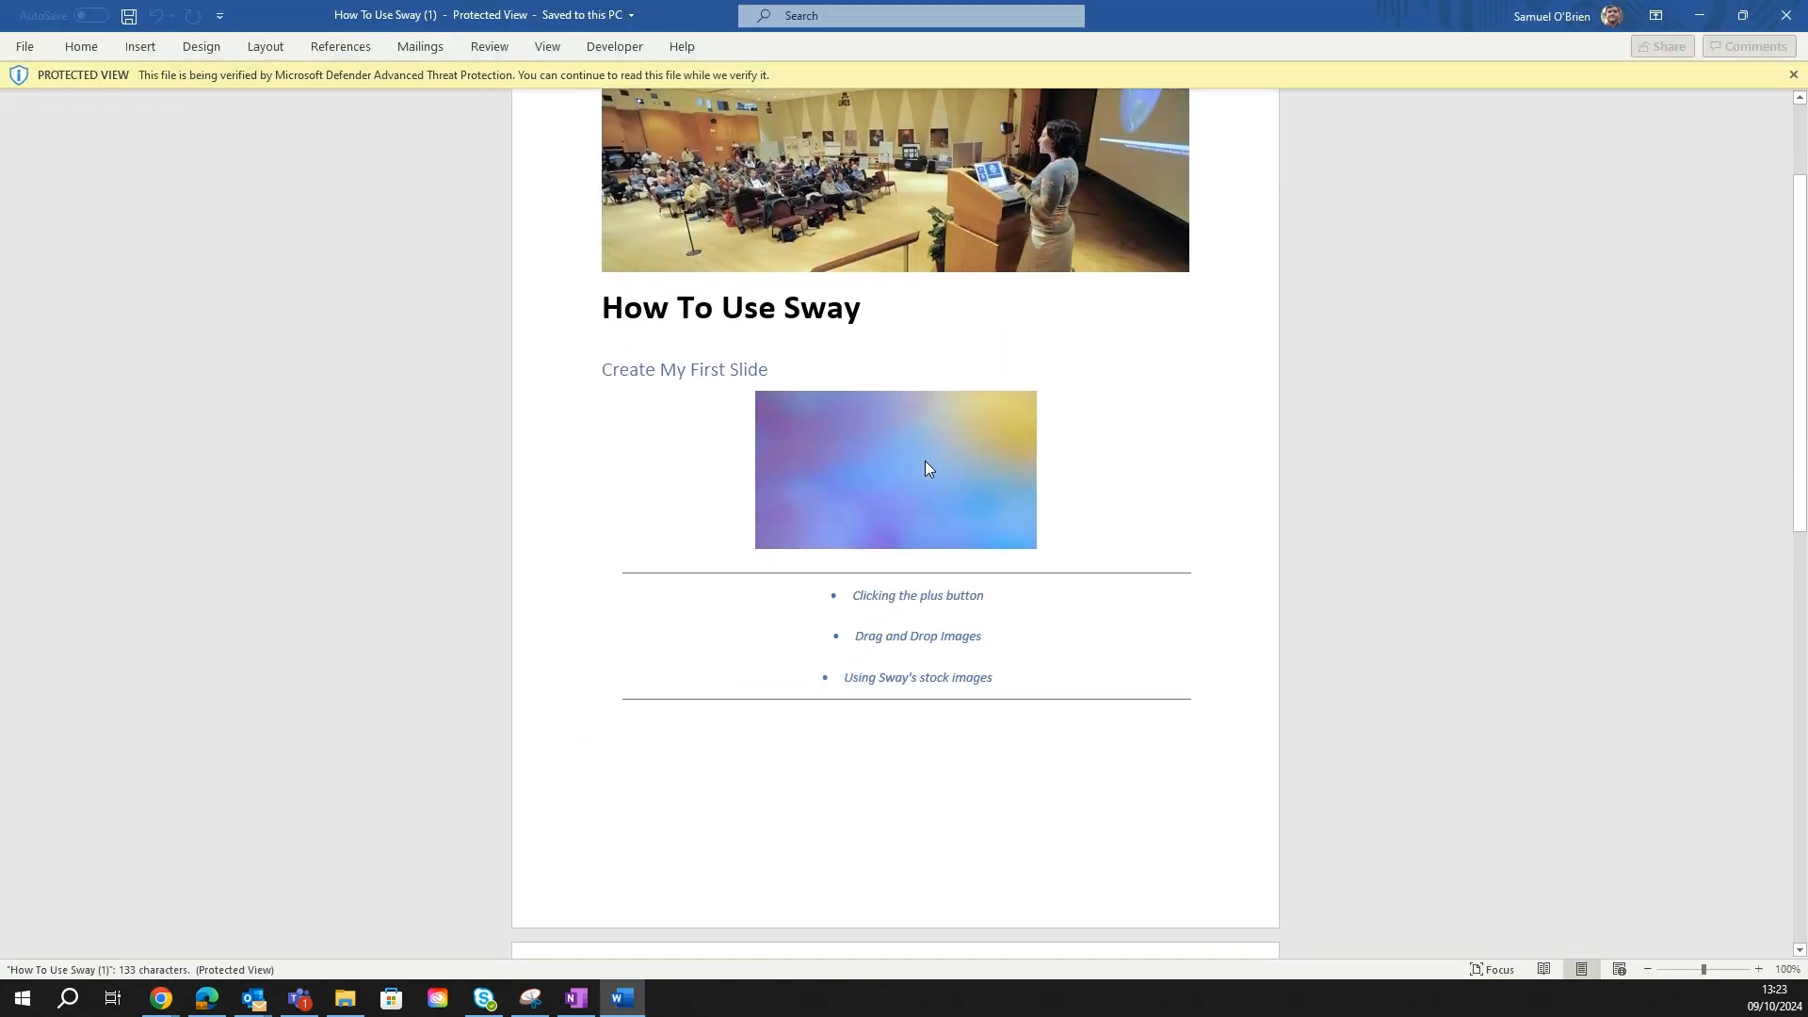
pyautogui.scroll(5, 908, 459)
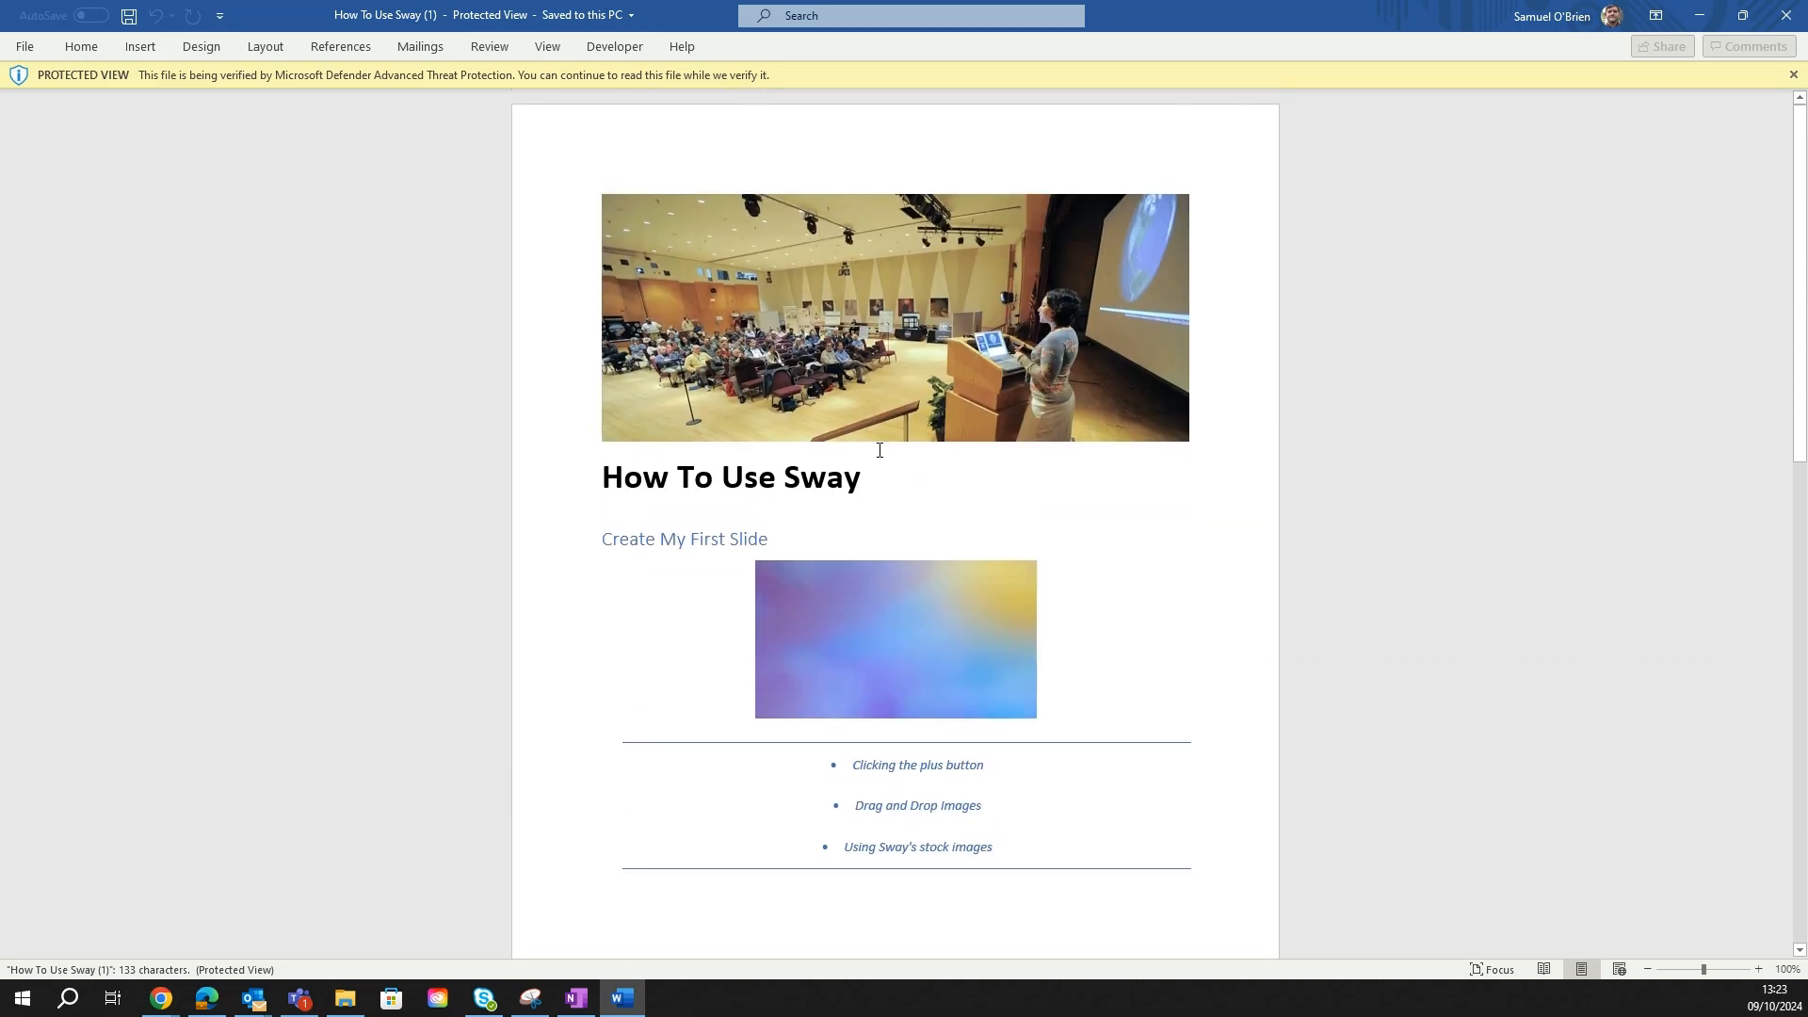
pyautogui.click(781, 478)
pyautogui.scroll(-1, 781, 478)
pyautogui.scroll(-1, 738, 490)
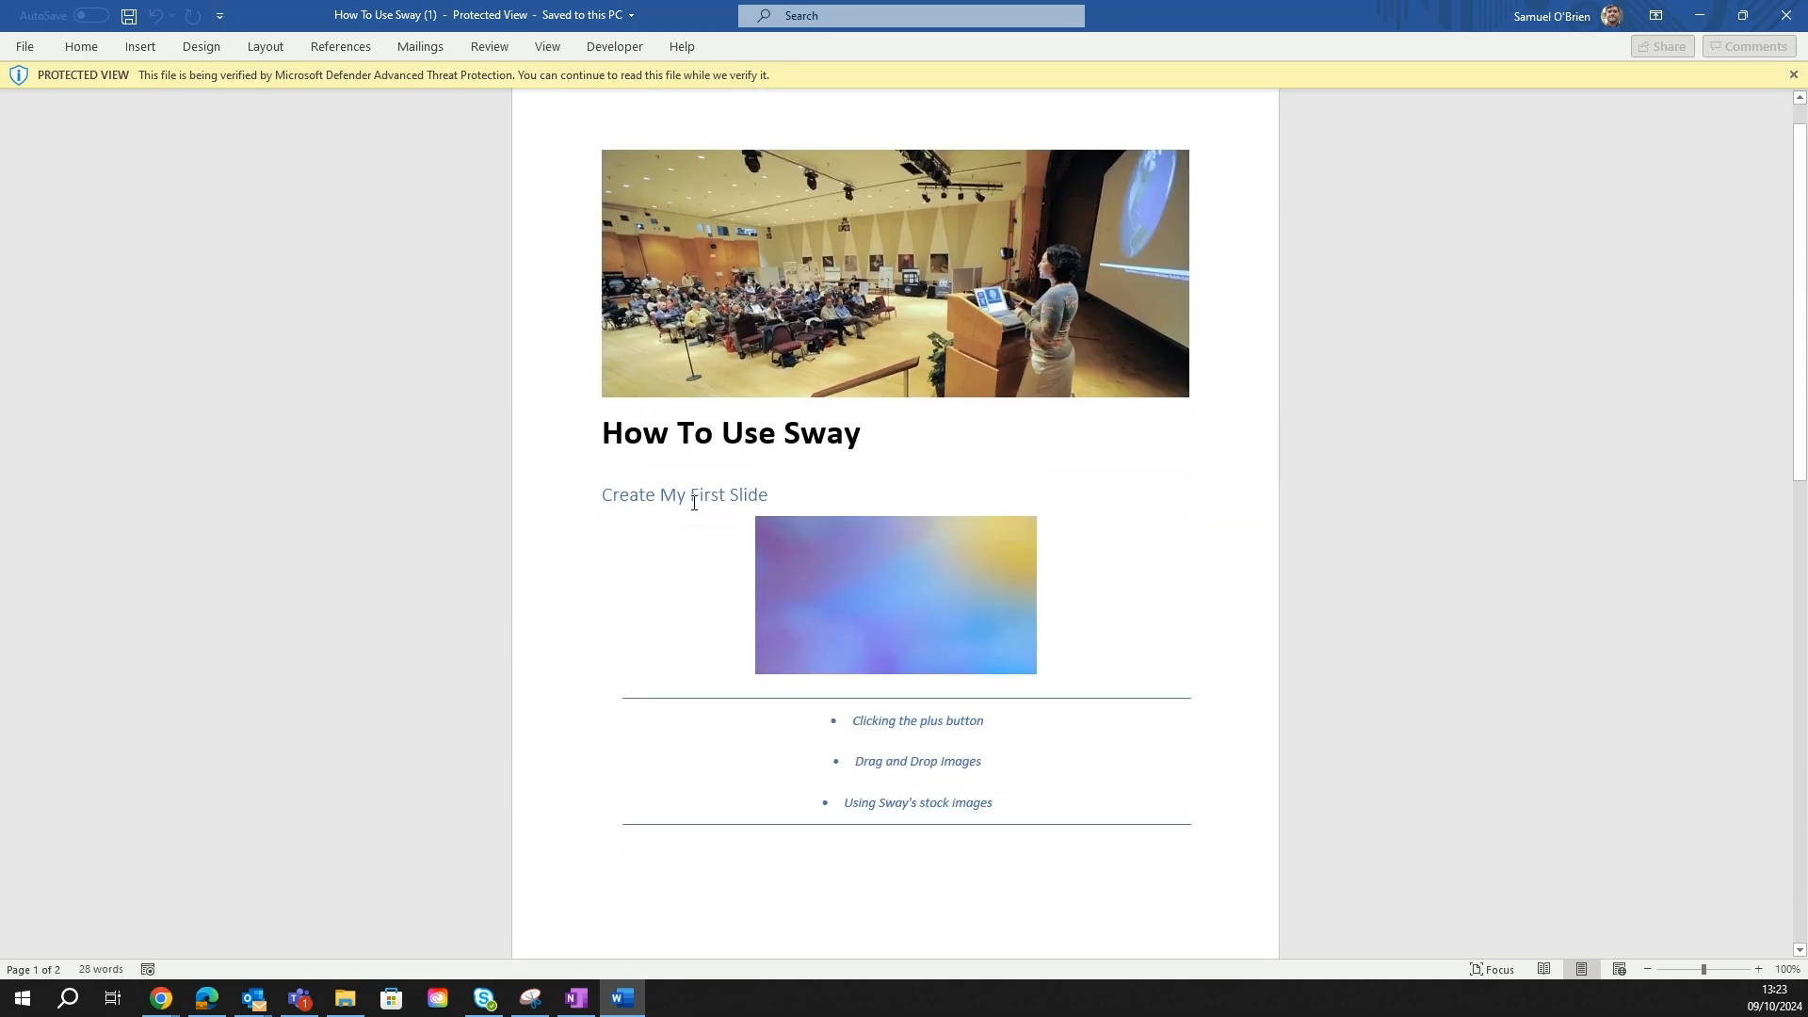
pyautogui.scroll(-6, 958, 465)
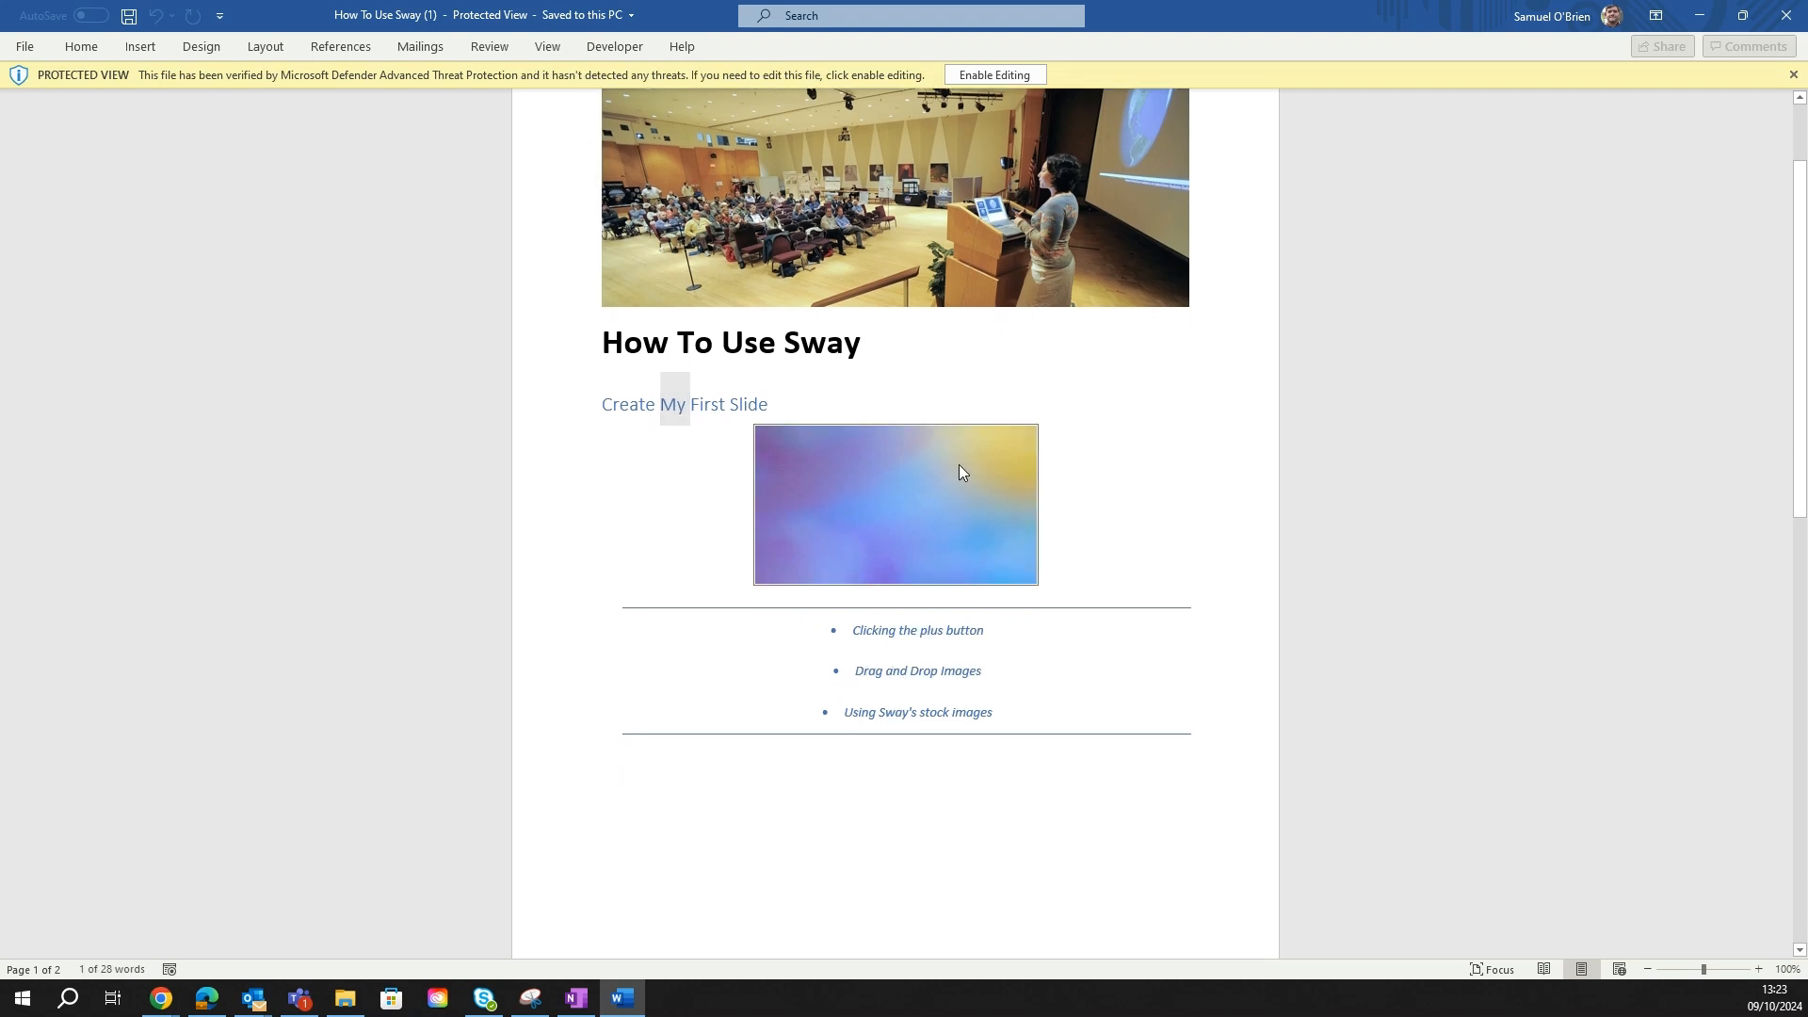
pyautogui.scroll(-2, 933, 479)
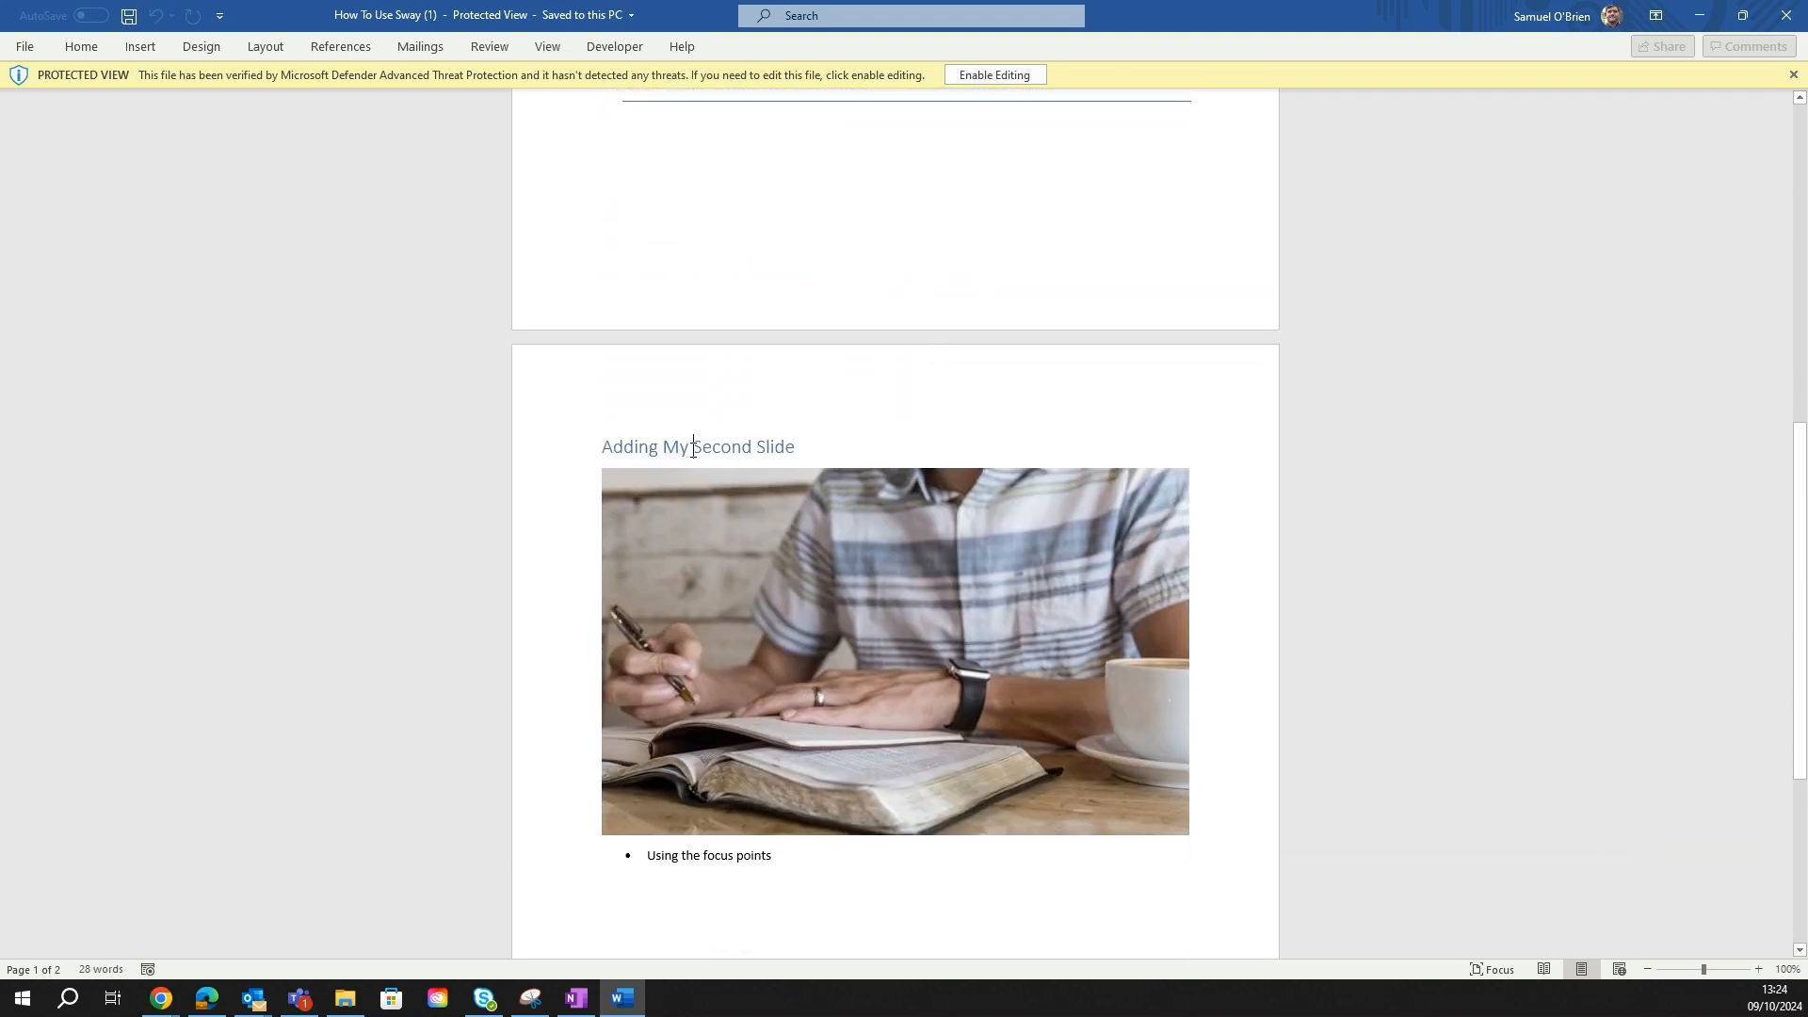
pyautogui.doubleClick(693, 446)
pyautogui.click(918, 582)
pyautogui.scroll(-3, 775, 609)
pyautogui.scroll(6, 743, 703)
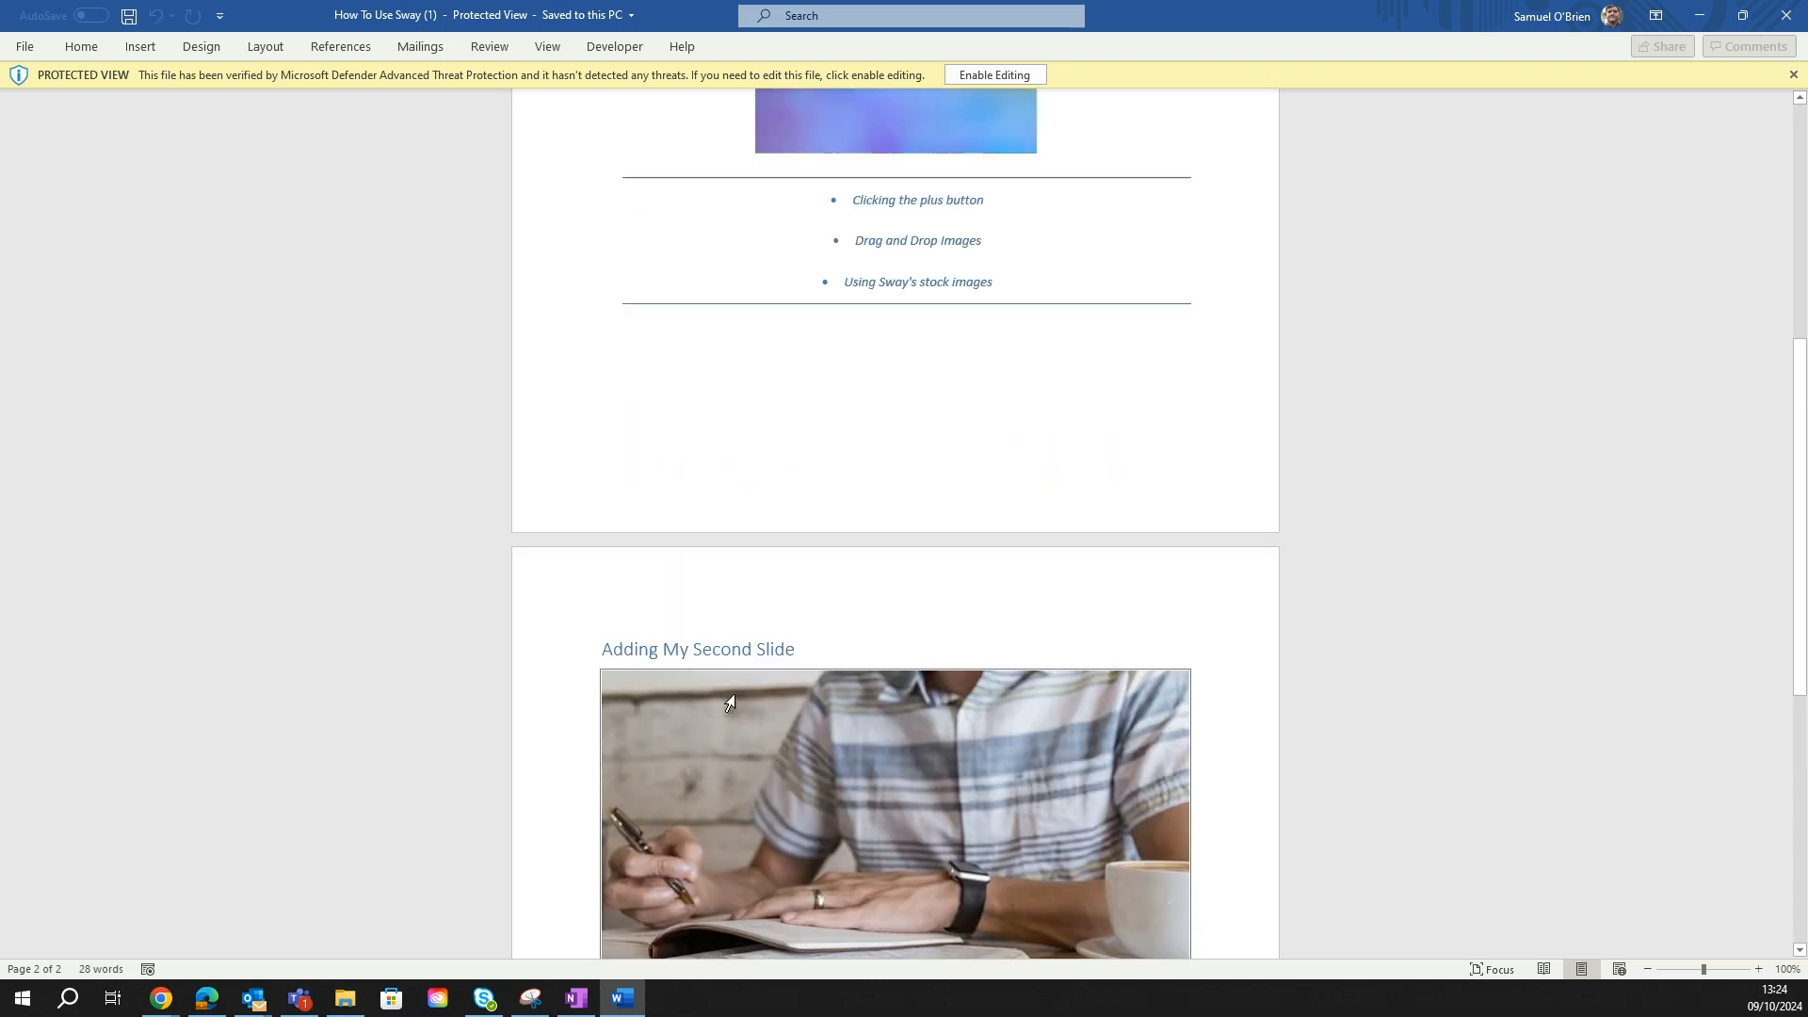
pyautogui.scroll(5, 731, 701)
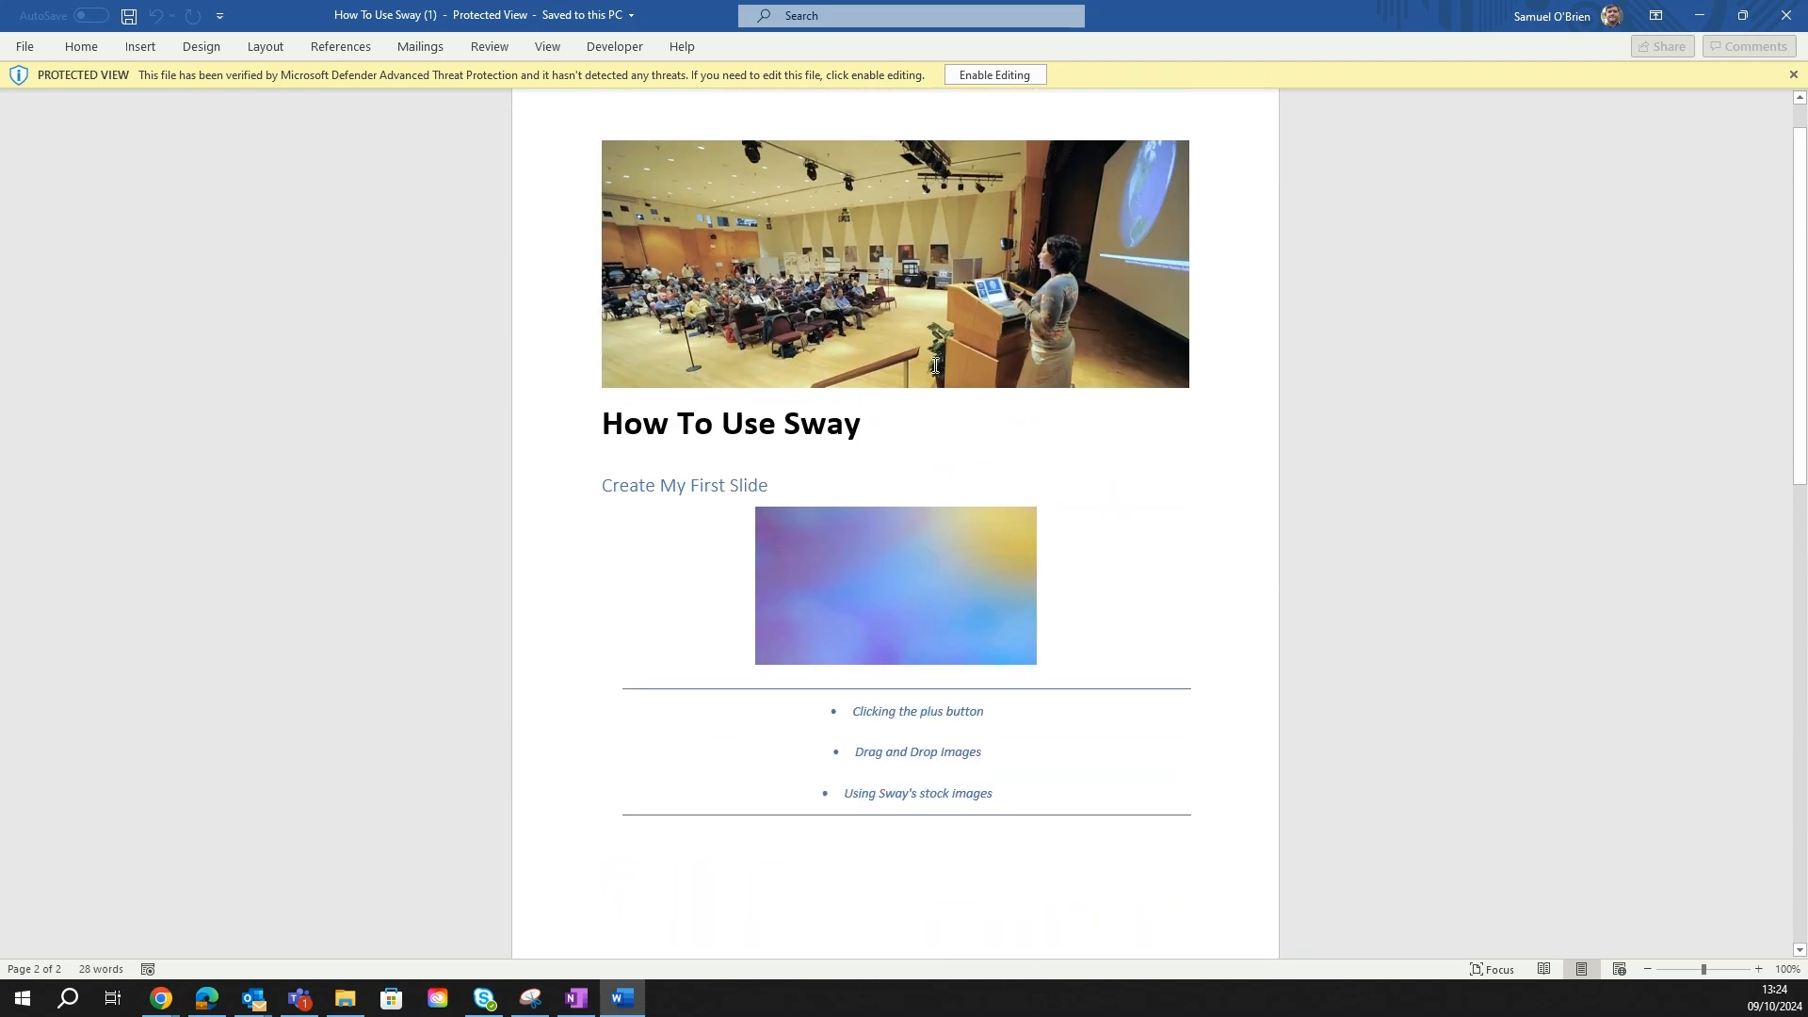
pyautogui.click(1787, 15)
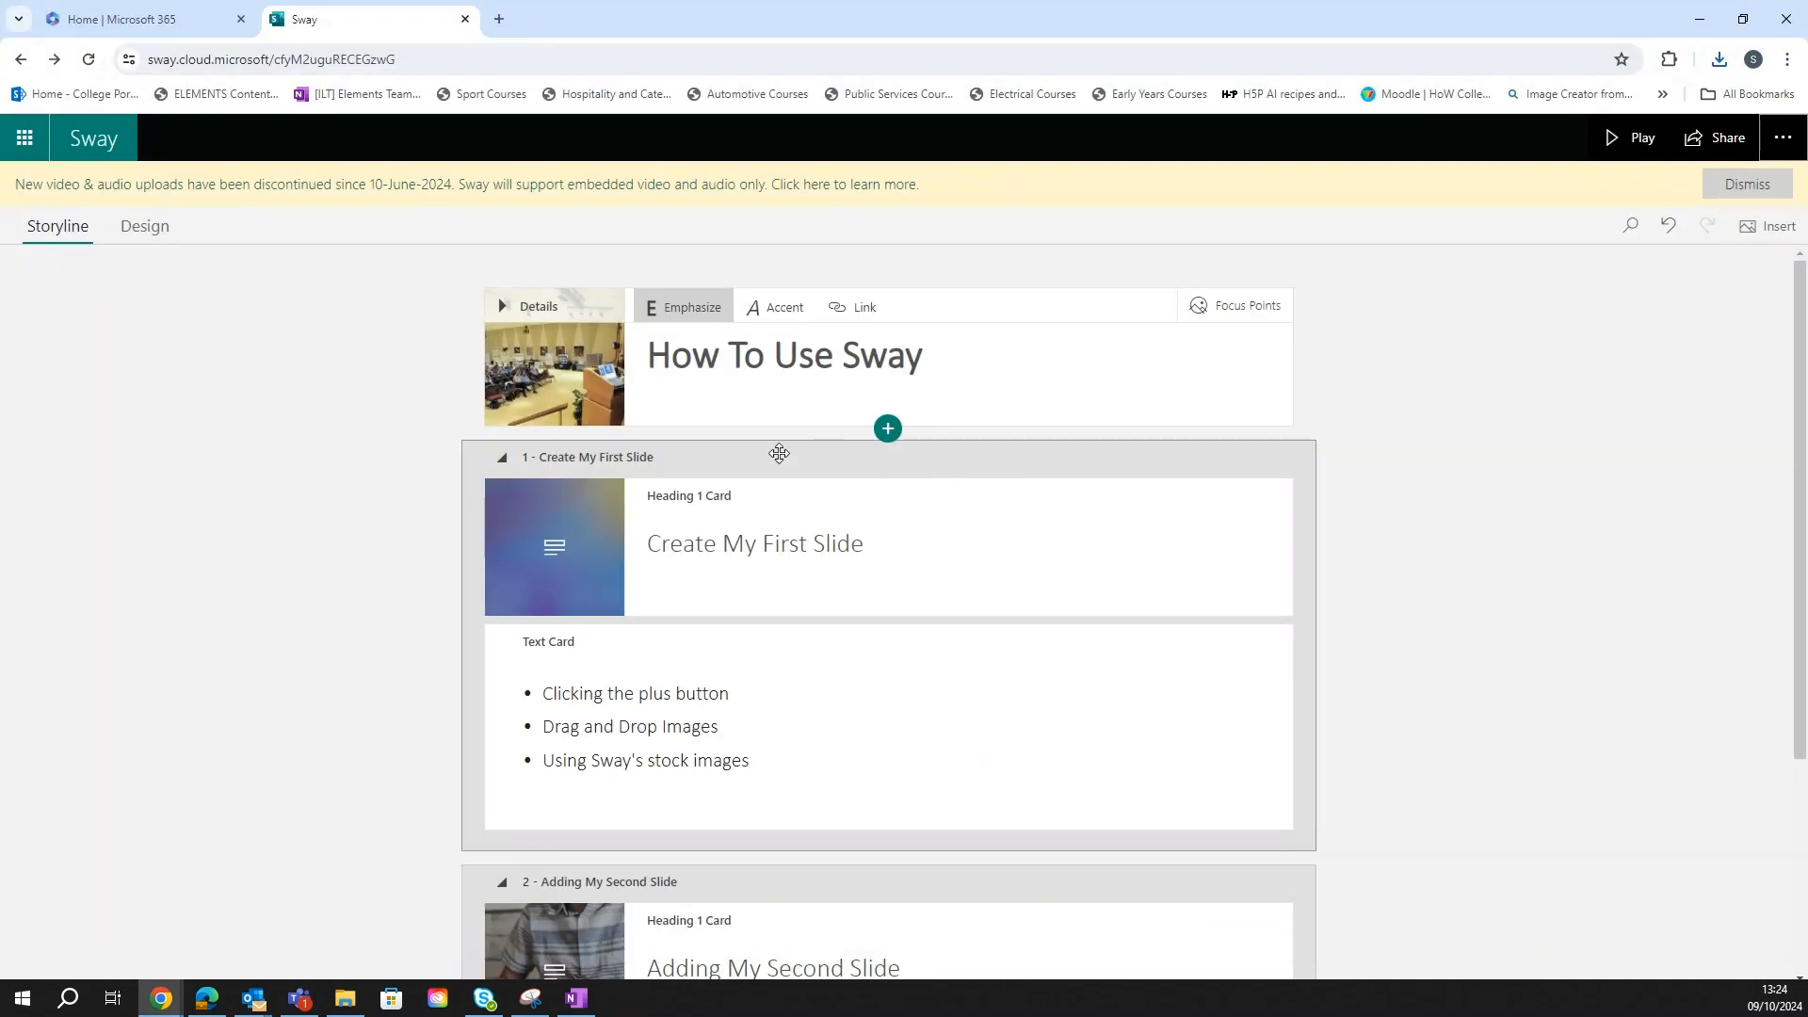
pyautogui.scroll(-3, 758, 448)
pyautogui.scroll(3, 863, 637)
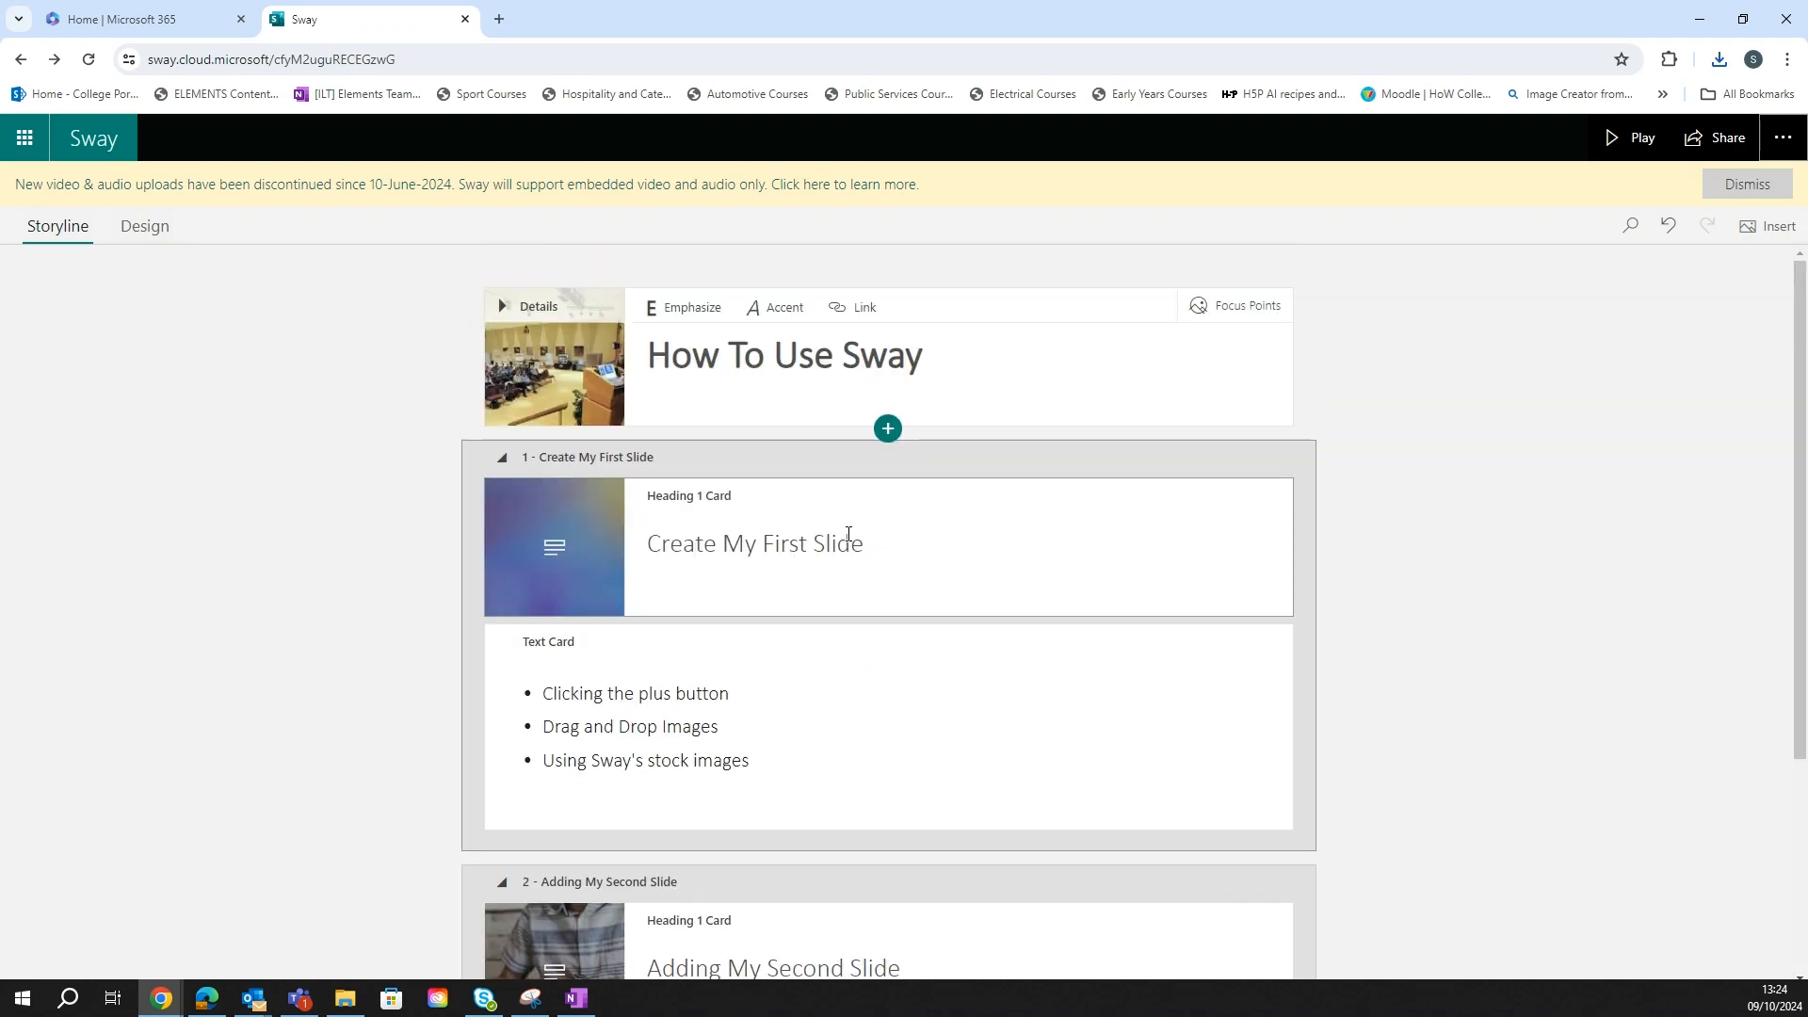
pyautogui.click(981, 358)
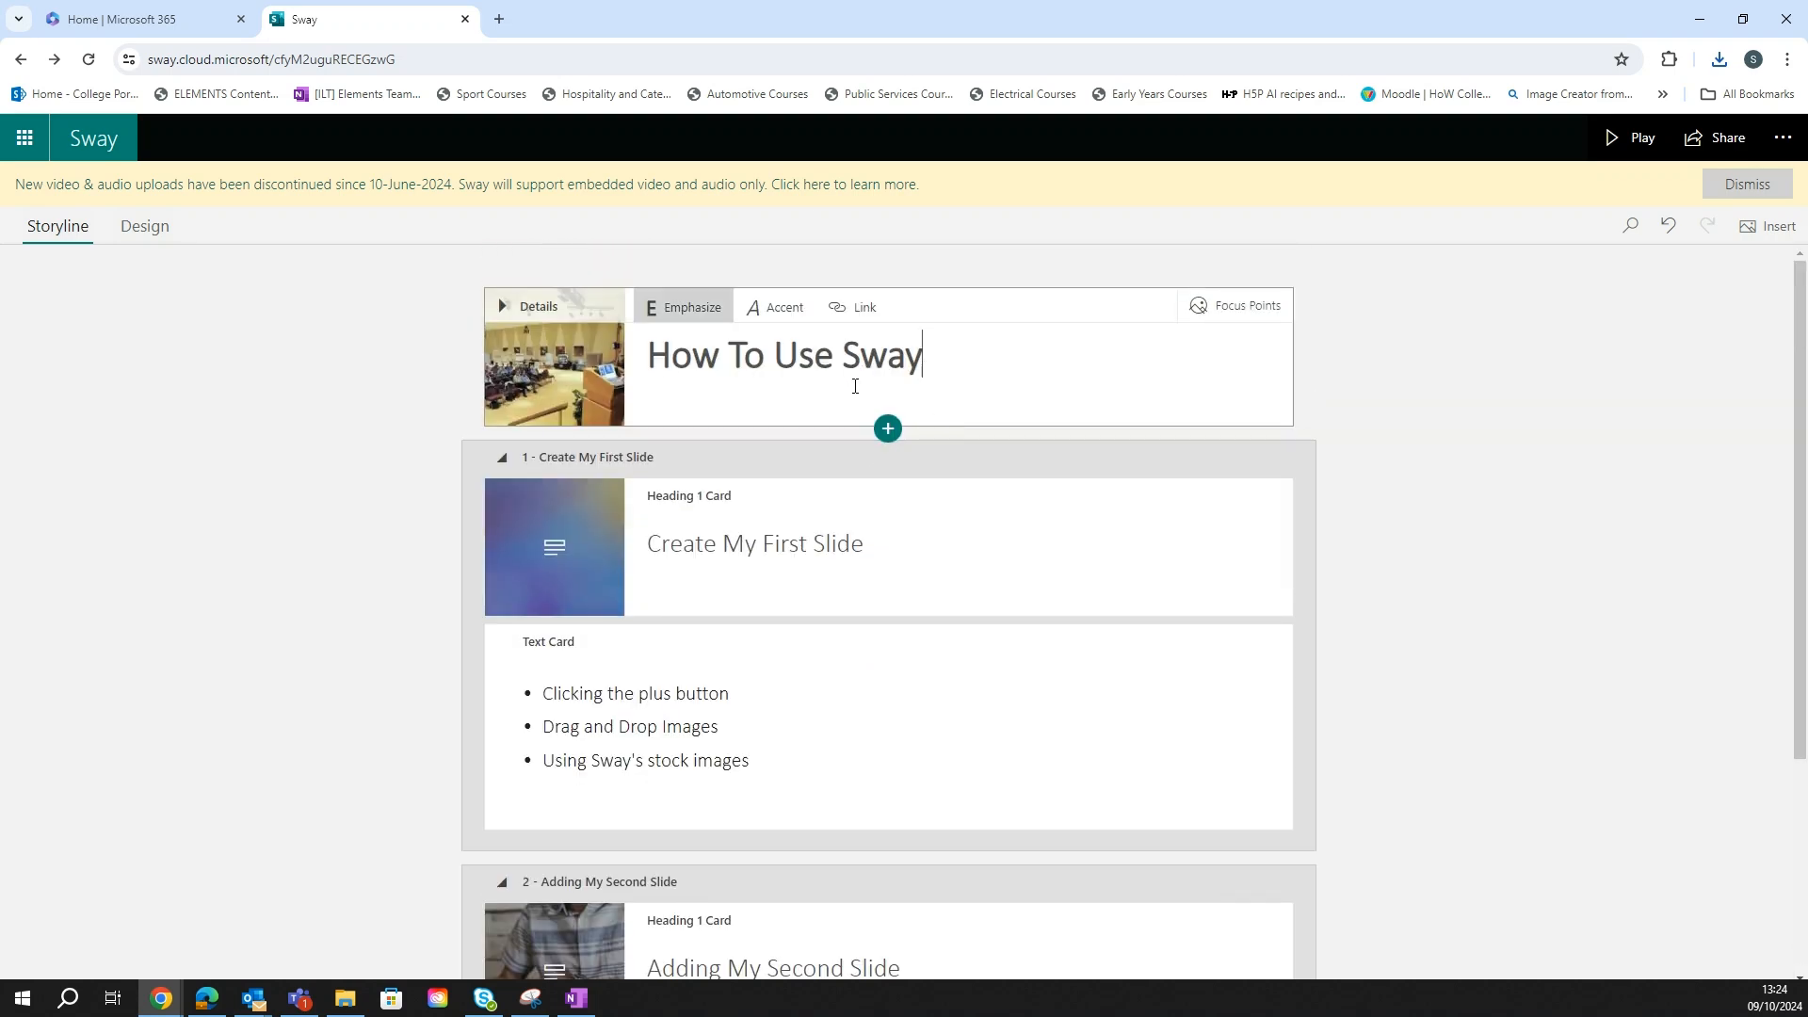